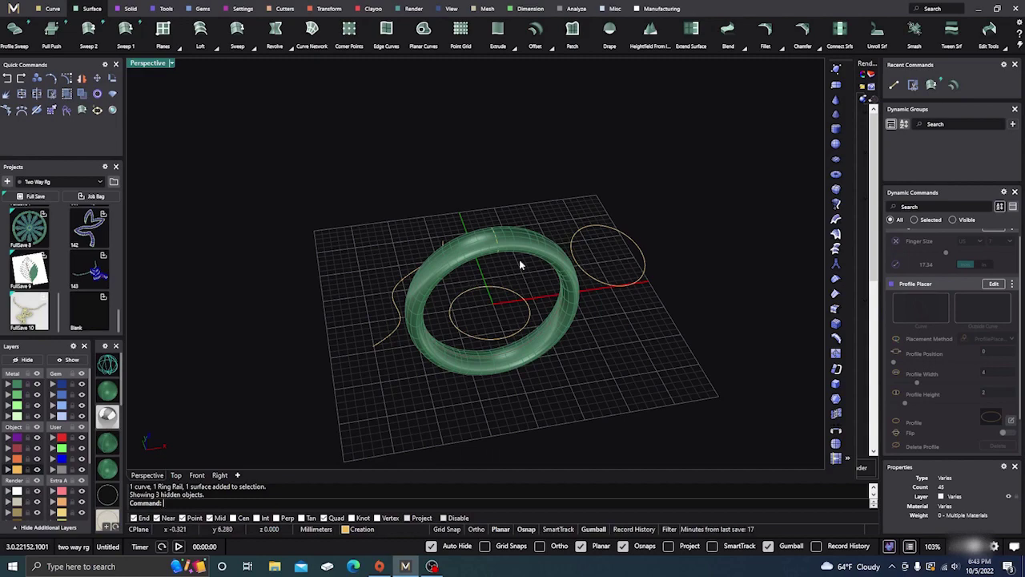
- Examine the ring band and the curves around it from several angles and distances
right_click_drag(624, 383, 526, 293)
scroll(526, 293, "up", 5)
right_click_drag(568, 324, 537, 327)
scroll(548, 314, "down", 4)
scroll(564, 327, "down", 3)
scroll(536, 324, "up", 3)
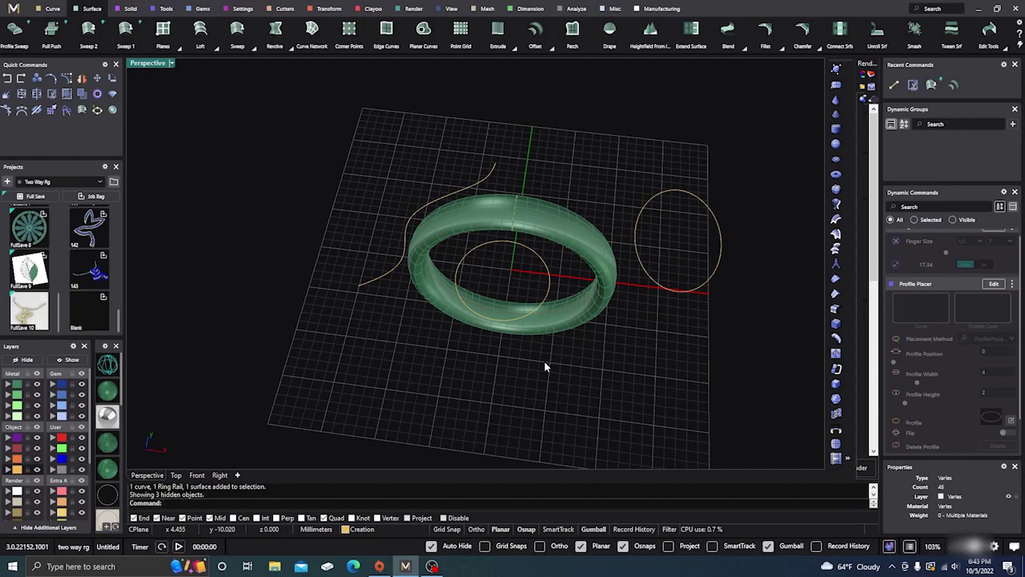
right_click_drag(540, 368, 572, 389)
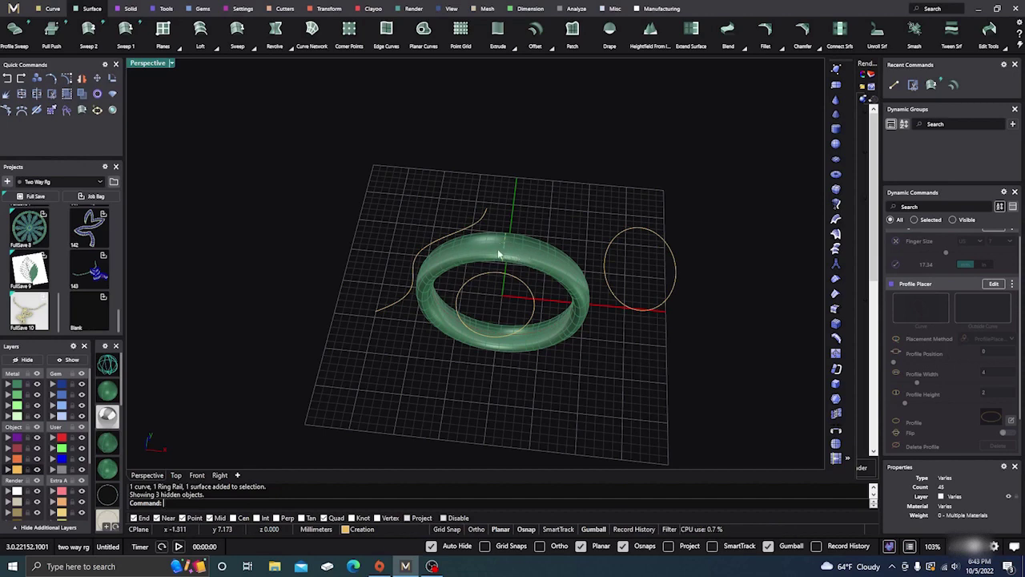
scroll(498, 283, "up", 6)
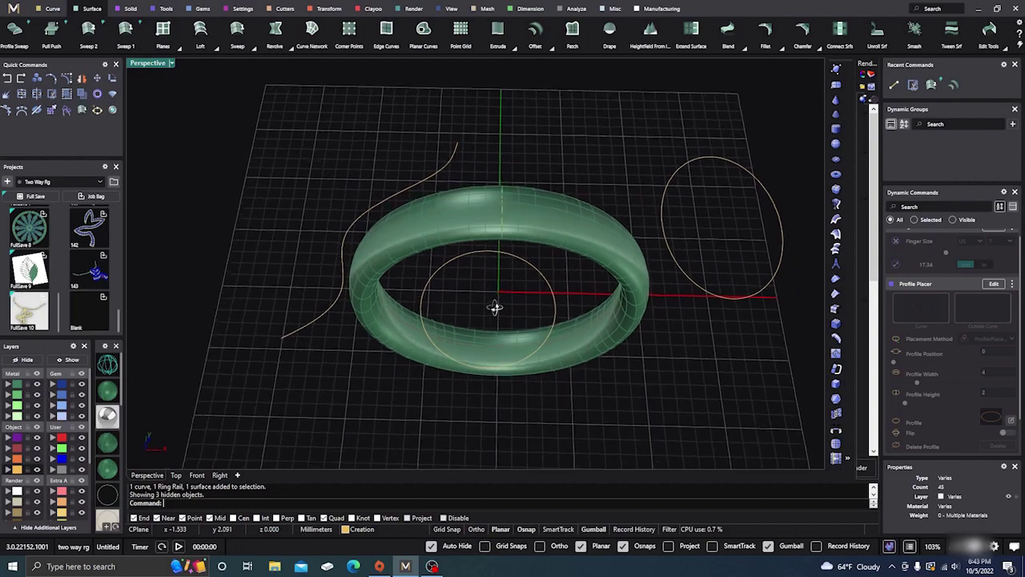
right_click_drag(492, 304, 481, 302)
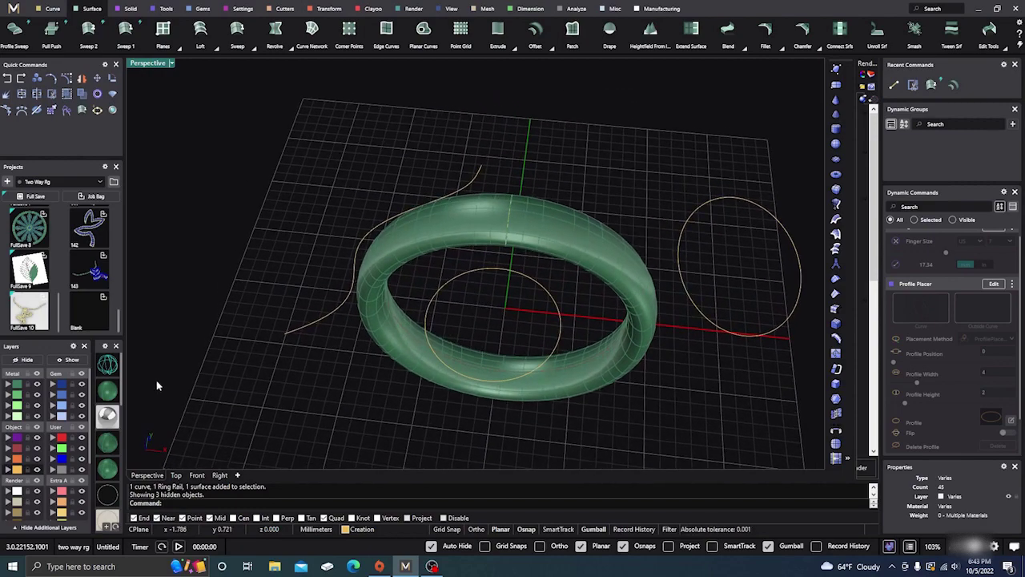
left_click(37, 471)
right_click_drag(382, 380, 395, 361)
scroll(560, 295, "down", 4)
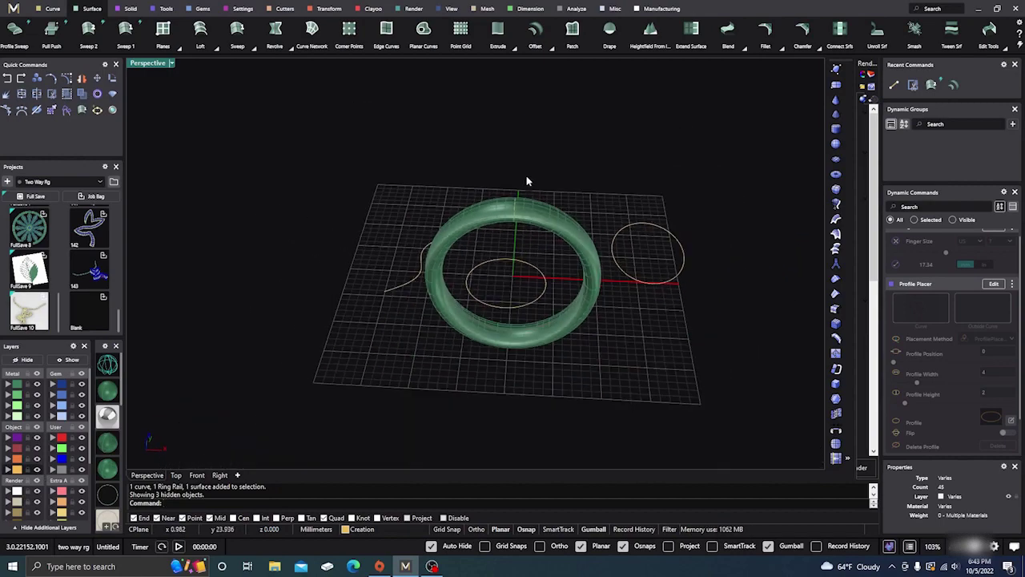
right_click_drag(527, 181, 524, 228)
scroll(547, 198, "up", 6)
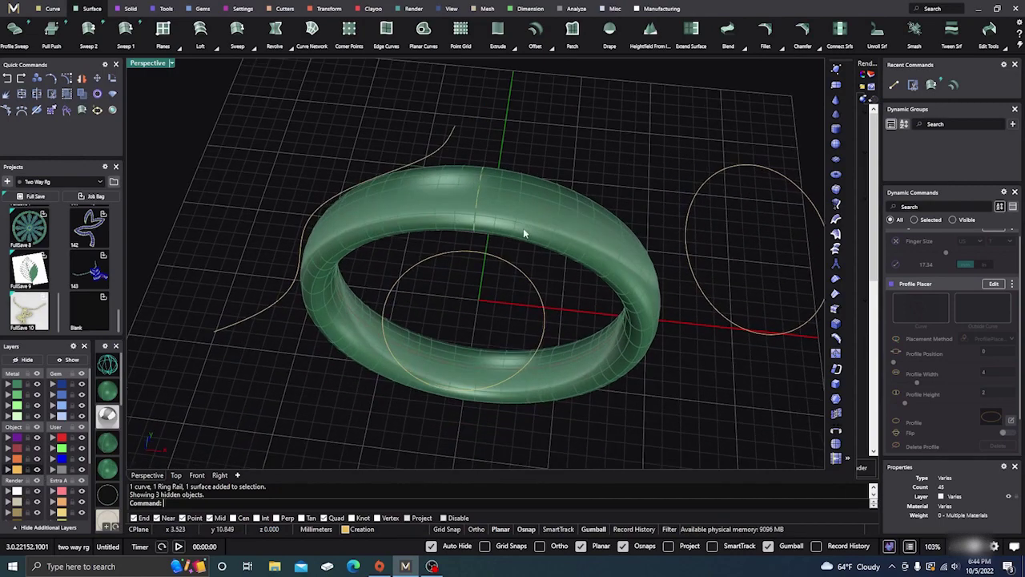
- Draw a short straight line on the grid beside the ring and delete it
left_click(53, 10)
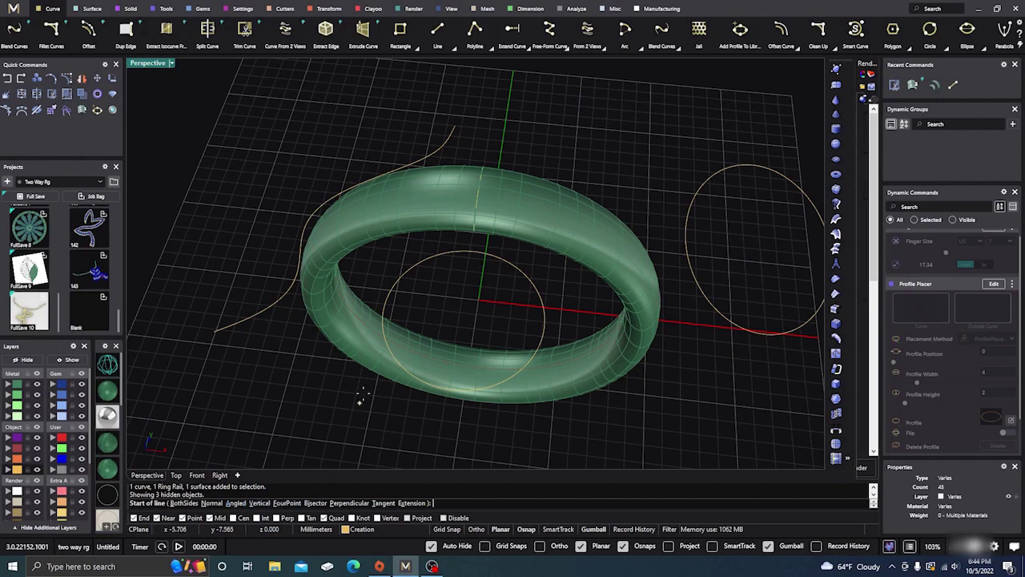
right_click_drag(334, 402, 329, 396)
scroll(451, 290, "down", 3)
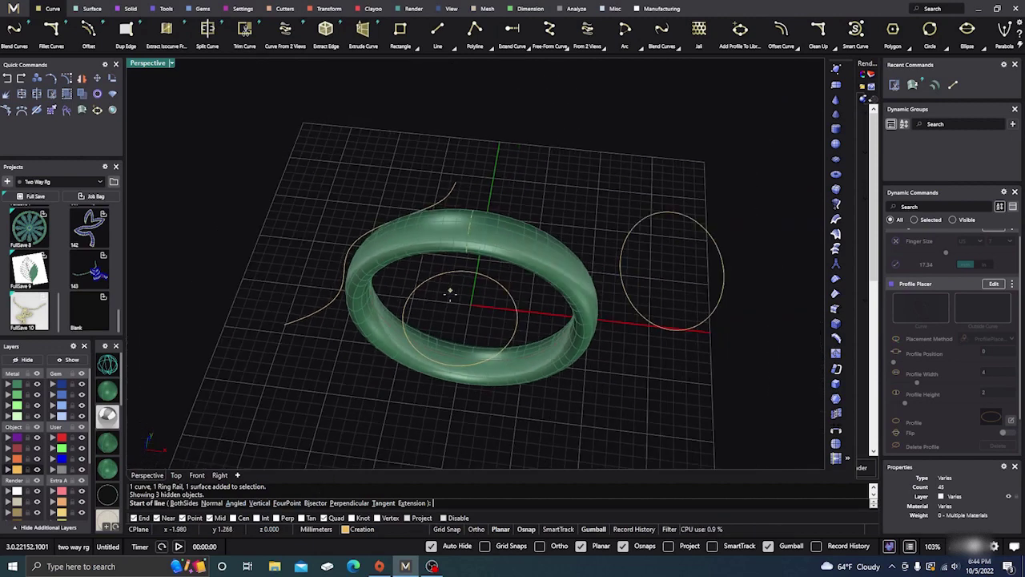
right_click_drag(451, 290, 456, 316)
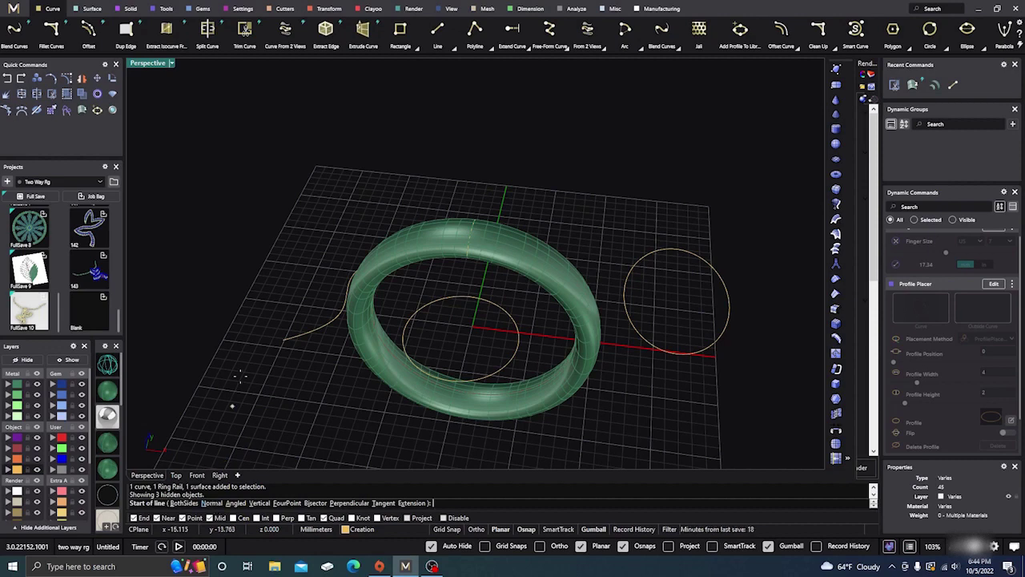
left_click(284, 271)
left_click(324, 226)
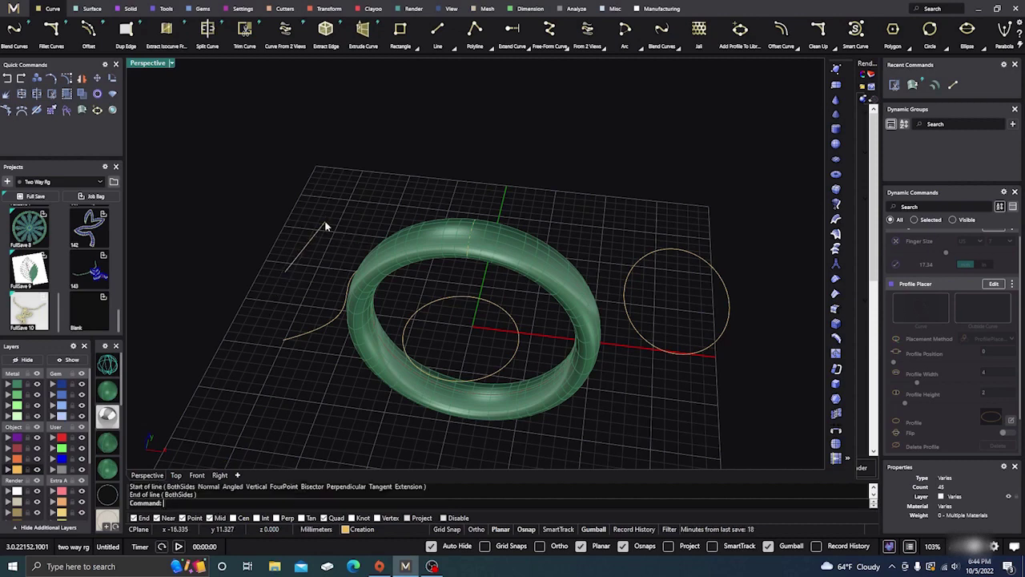
left_click(304, 247)
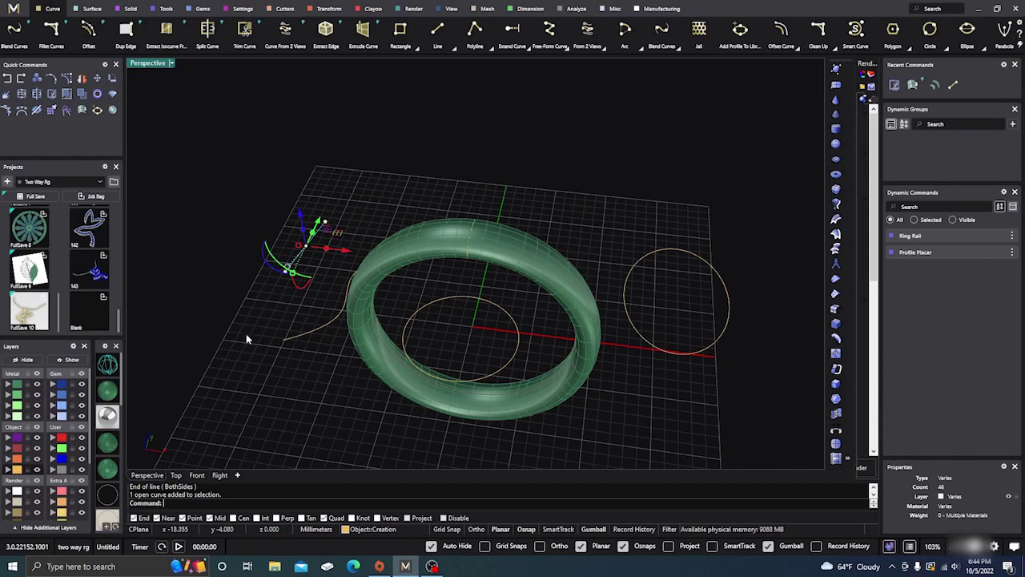
key("Delete")
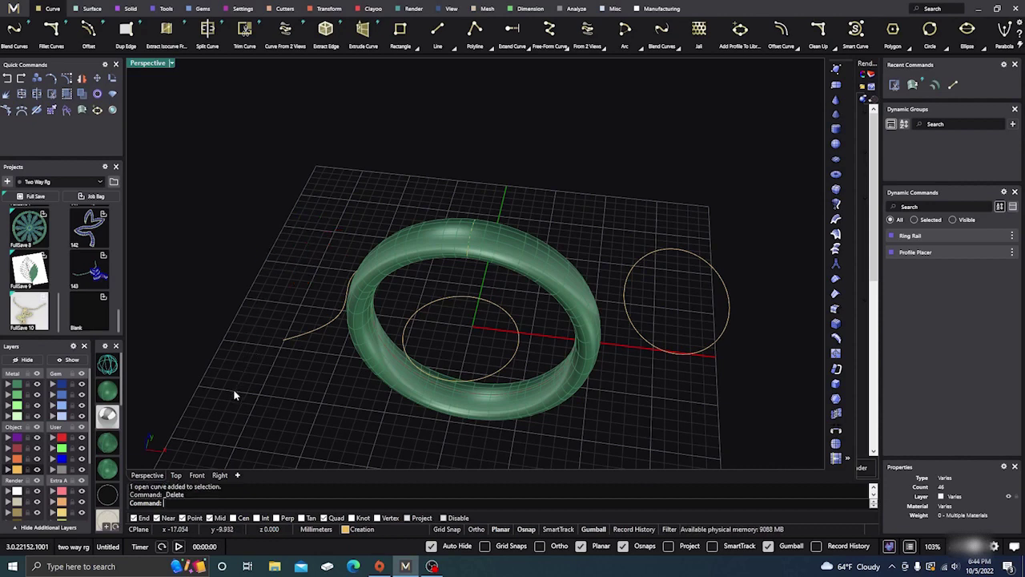
- Disable the object snaps and draw a line with the Normal option outward from the ring's surface near the top of the band
key("Return")
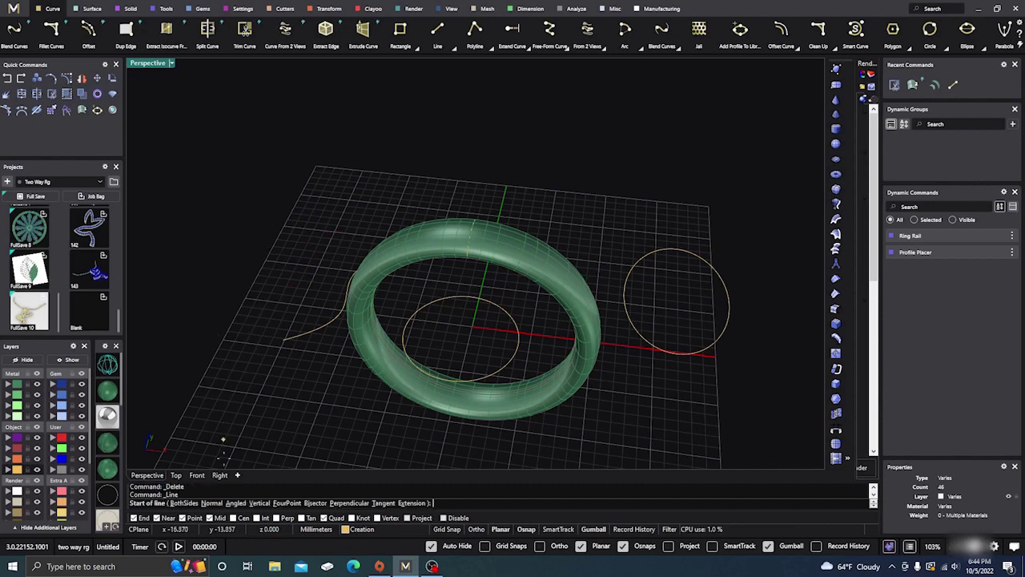
left_click(210, 503)
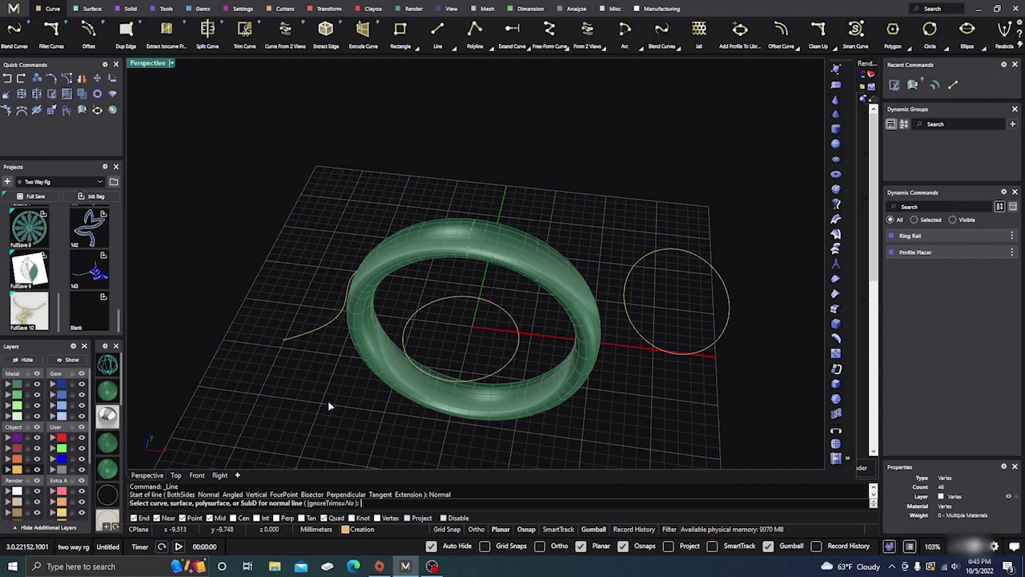
right_click_drag(341, 398, 335, 409)
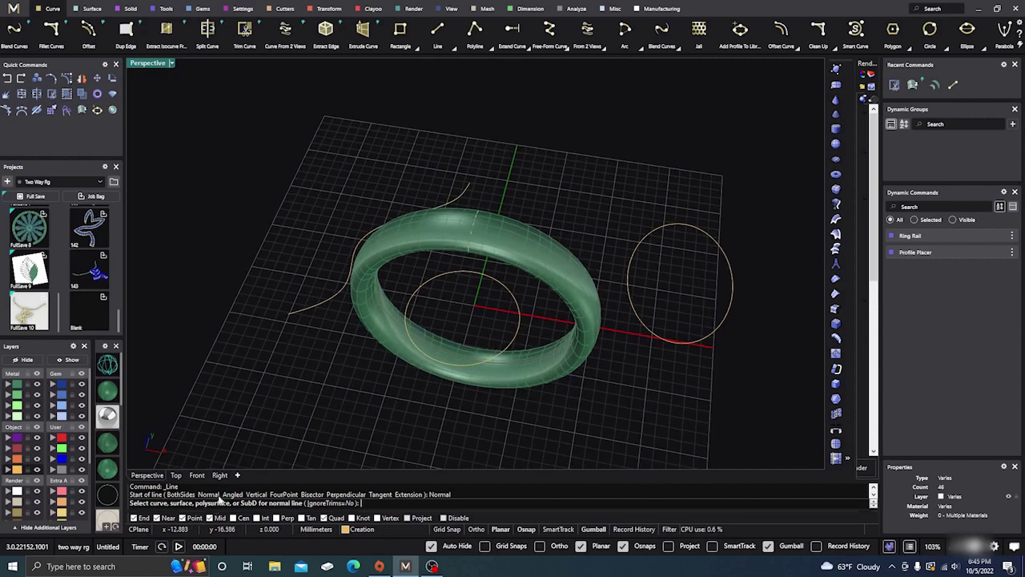
left_click(510, 235)
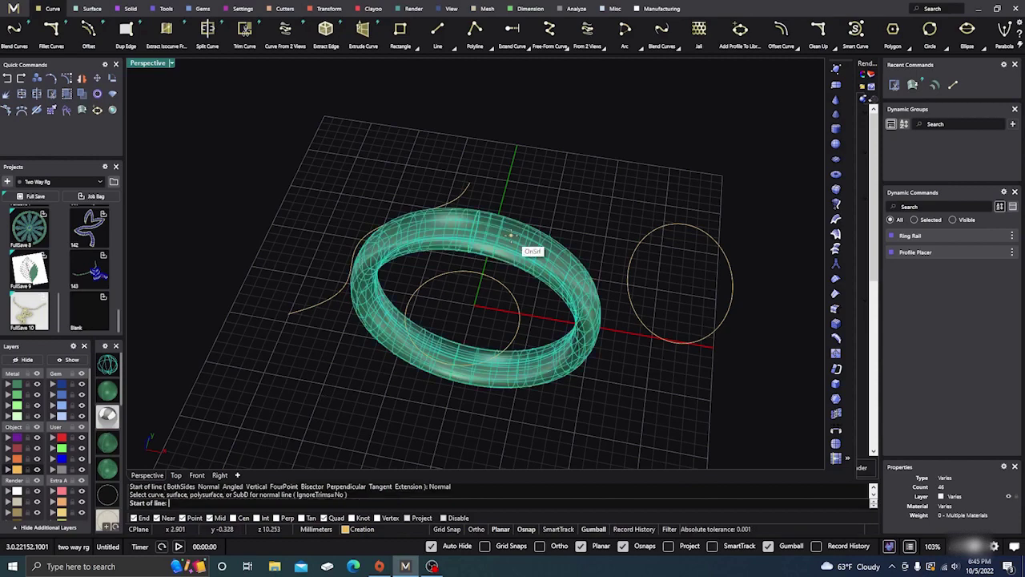
right_click_drag(540, 316, 440, 258)
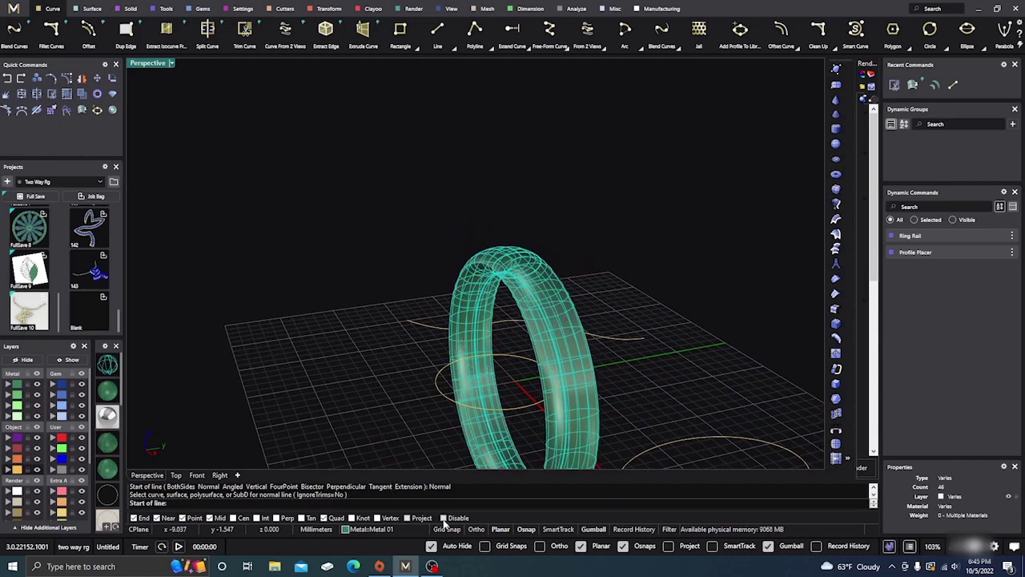
right_click_drag(400, 436, 412, 443)
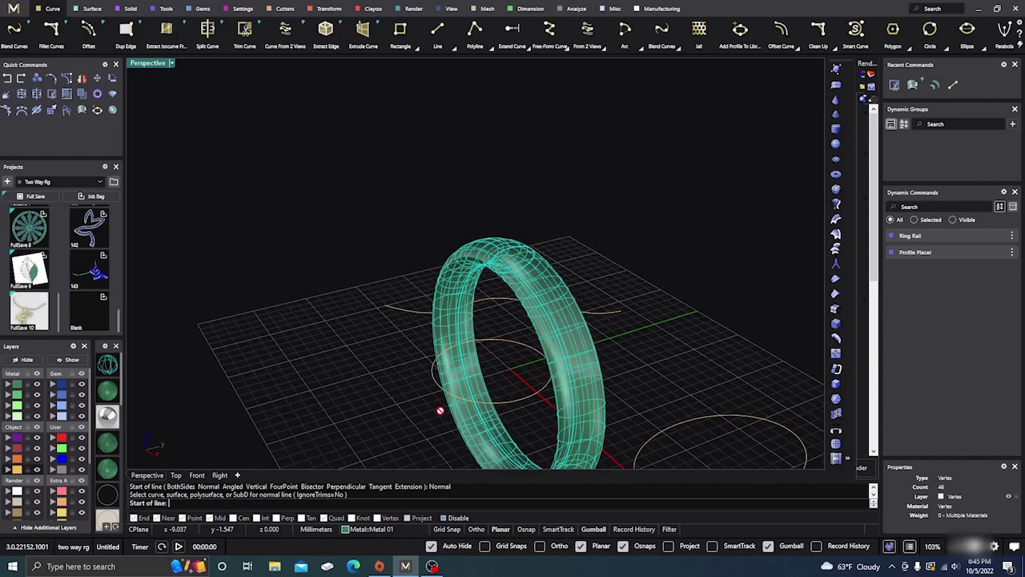
scroll(504, 317, "up", 3)
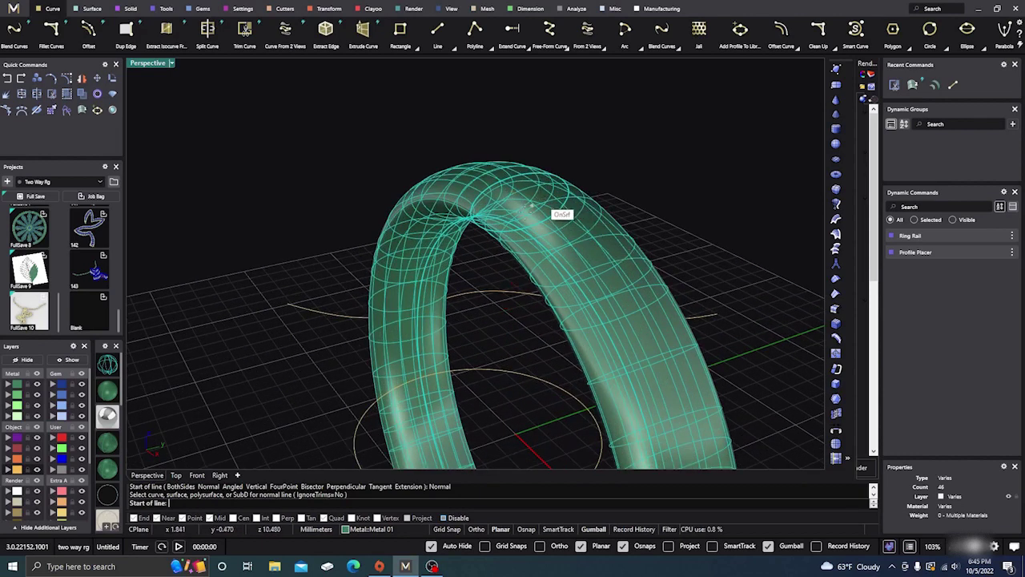
right_click_drag(493, 329, 453, 317)
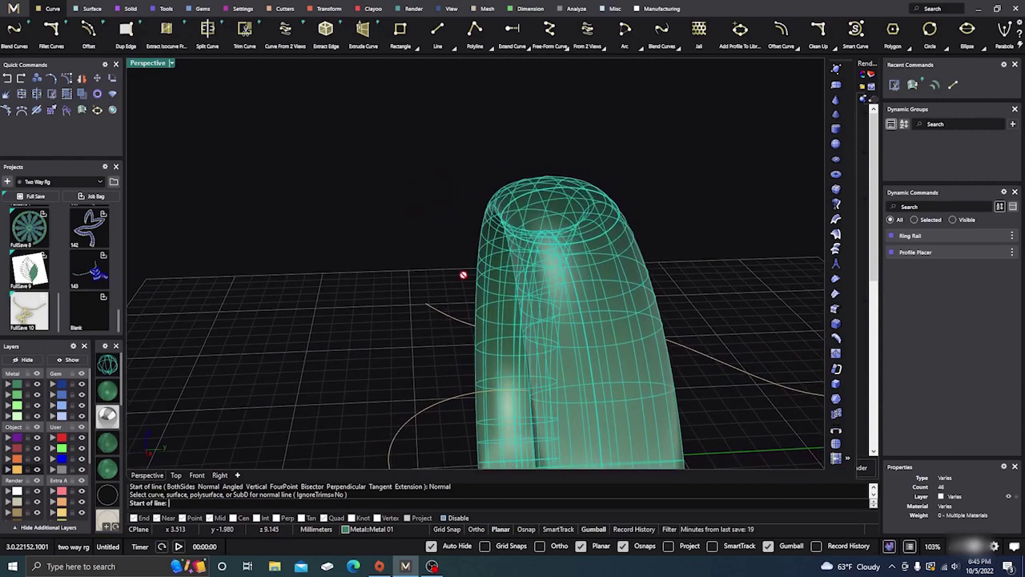
left_click(526, 195)
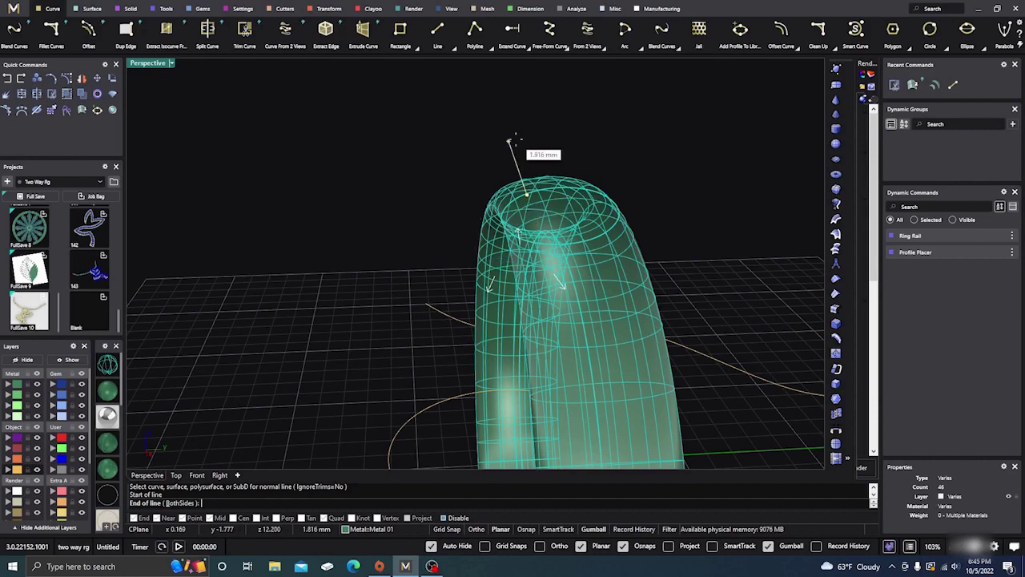
left_click(501, 118)
right_click_drag(384, 283, 687, 266)
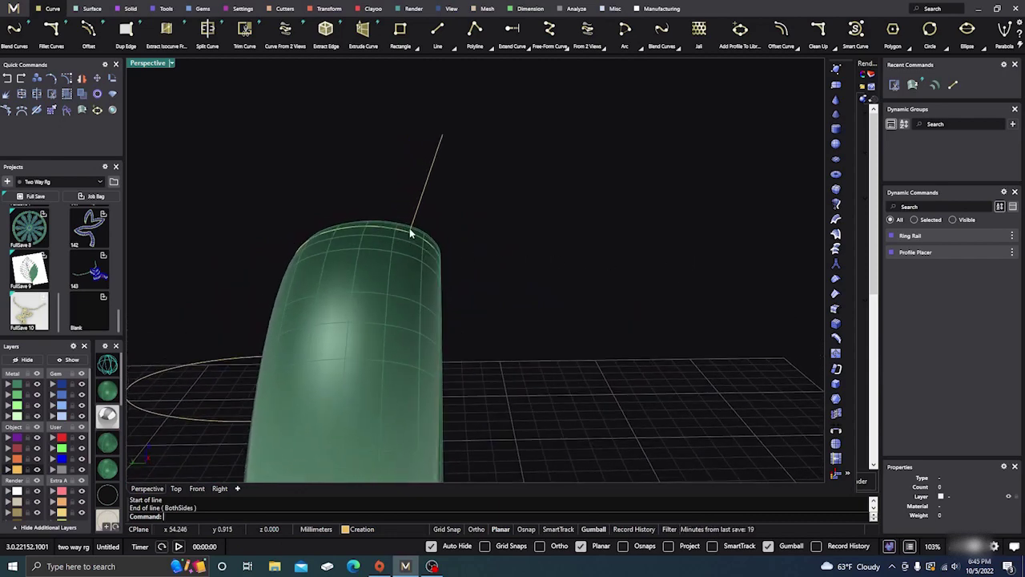
right_click_drag(562, 287, 427, 330)
- Try a Normal line starting on the side of the band just below the top, and delete it
right_click(474, 328)
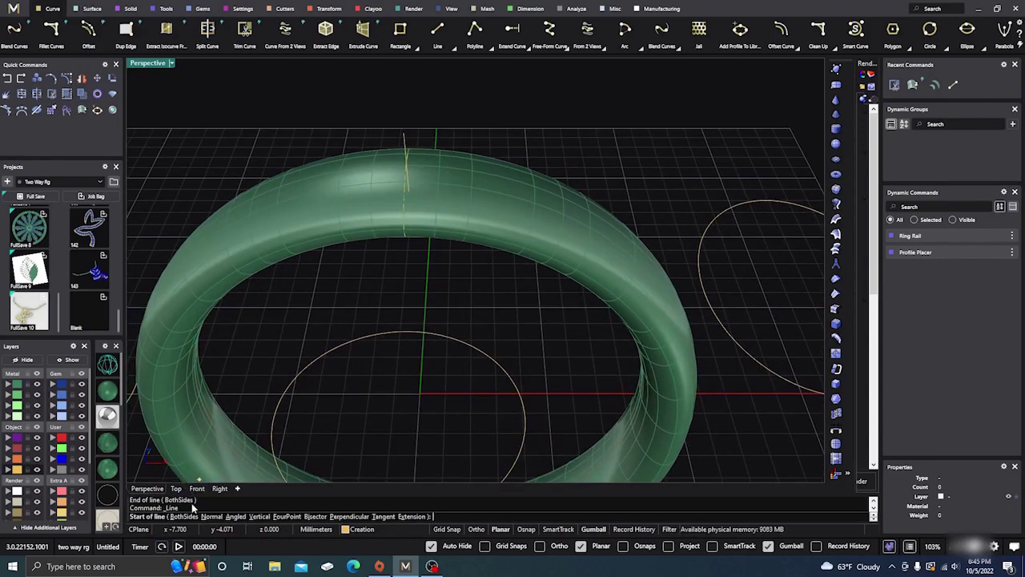
left_click(210, 517)
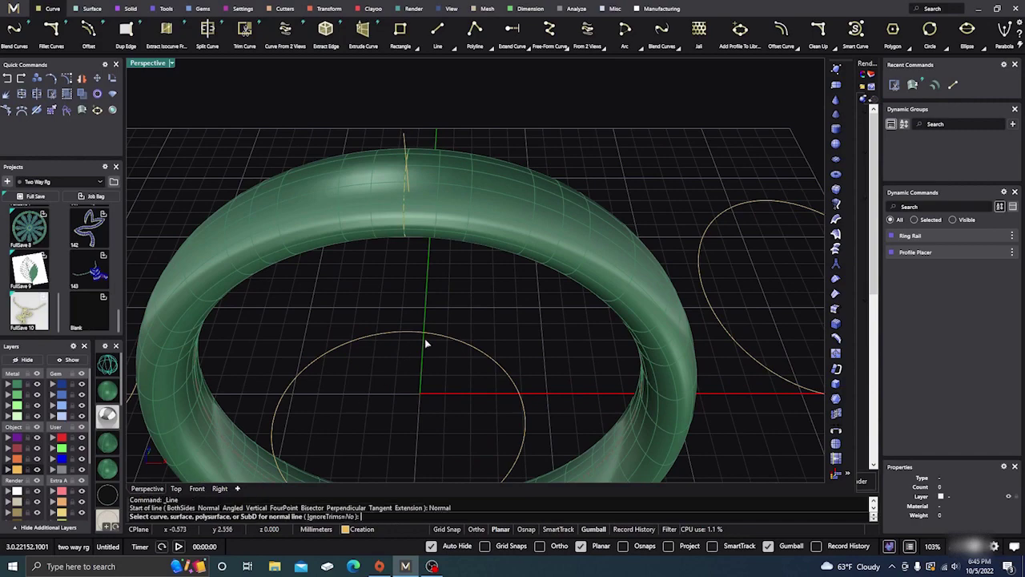
right_click_drag(544, 363, 480, 287)
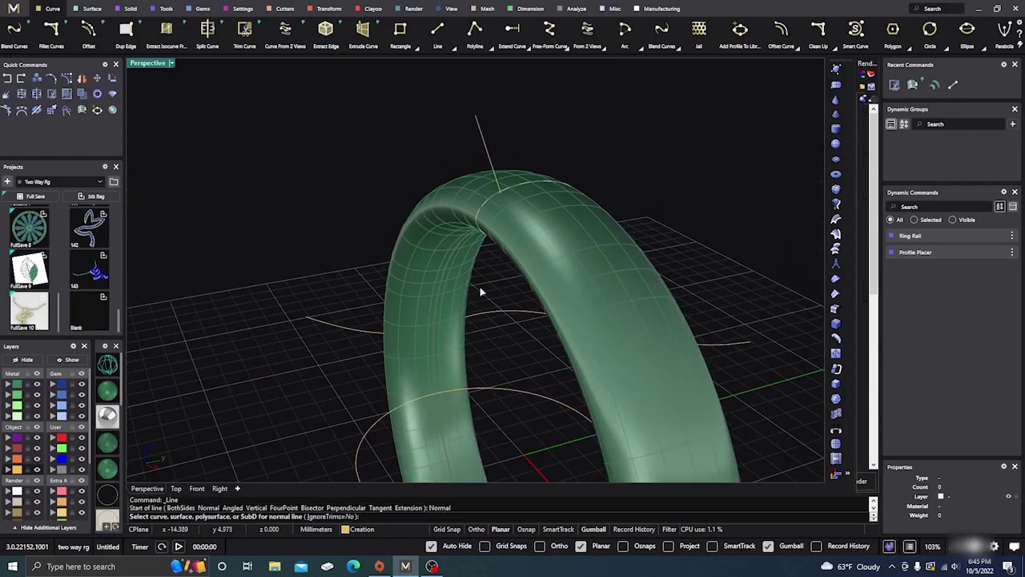
left_click(535, 283)
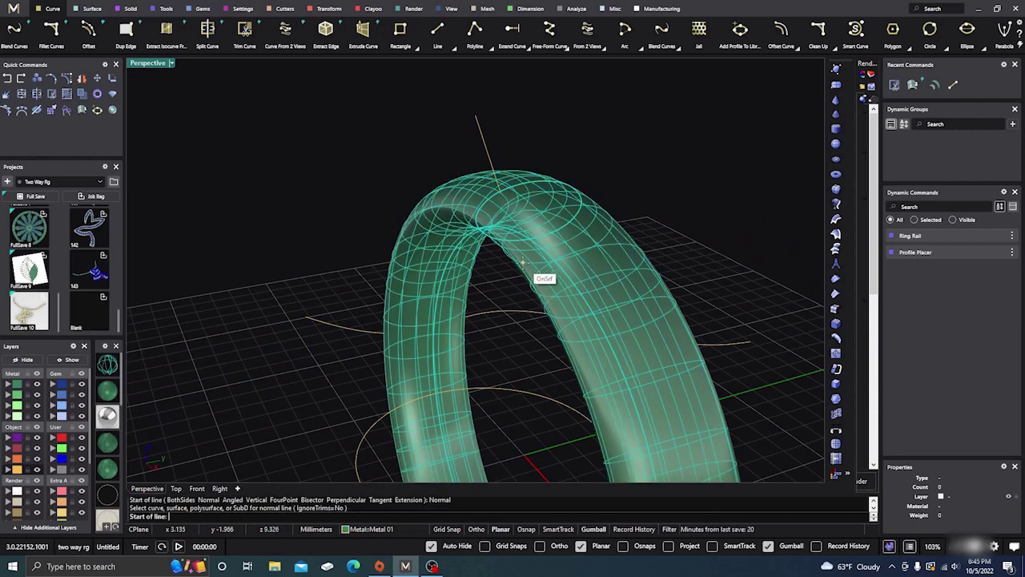
left_click(522, 261)
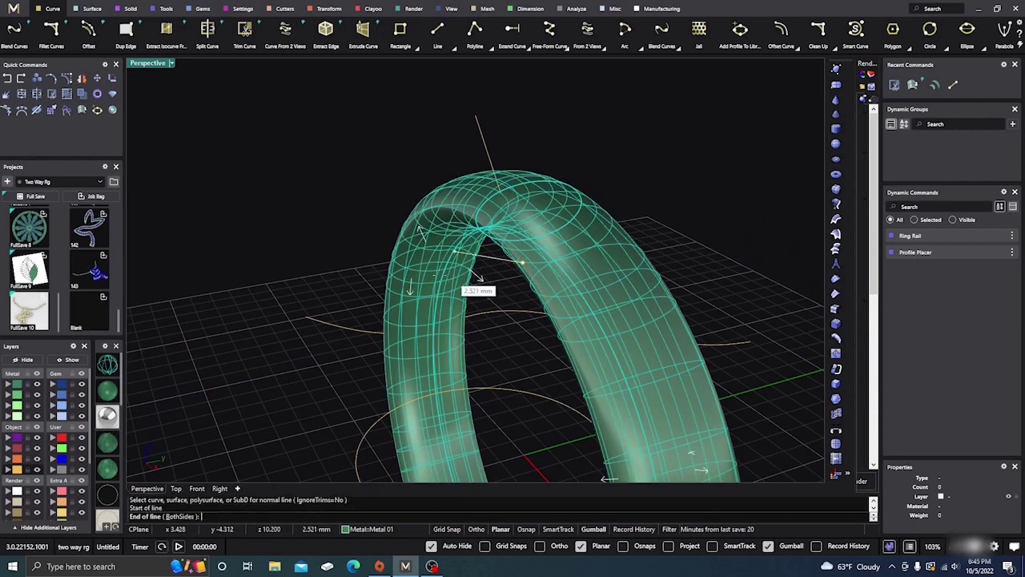
left_click(313, 265)
right_click_drag(307, 352, 295, 386)
left_click(348, 272)
key("Delete")
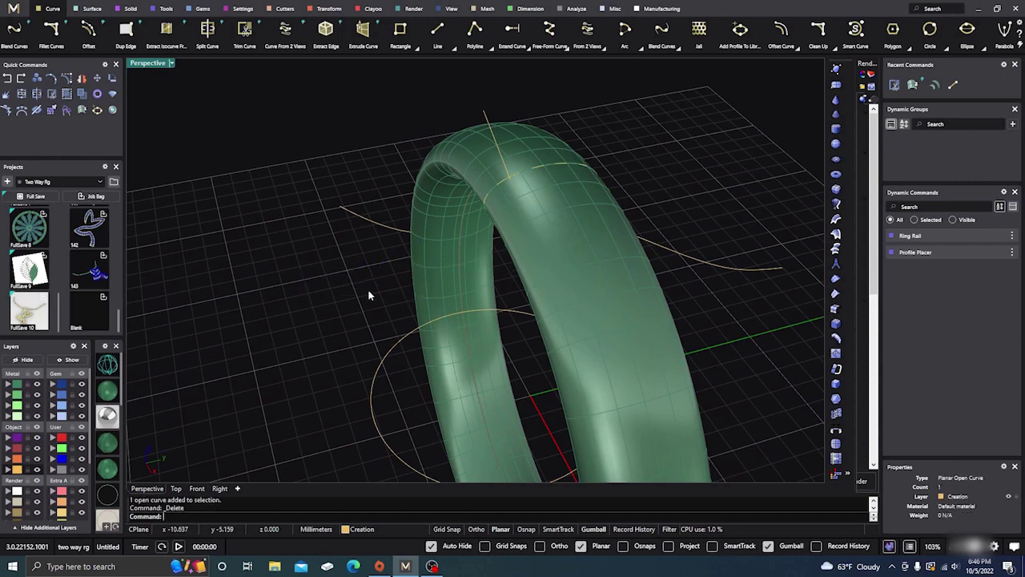
- Draw a second outward Normal line from the ring's outer surface, a short way around the band from the first one
right_click_drag(366, 293, 393, 328)
right_click(277, 349)
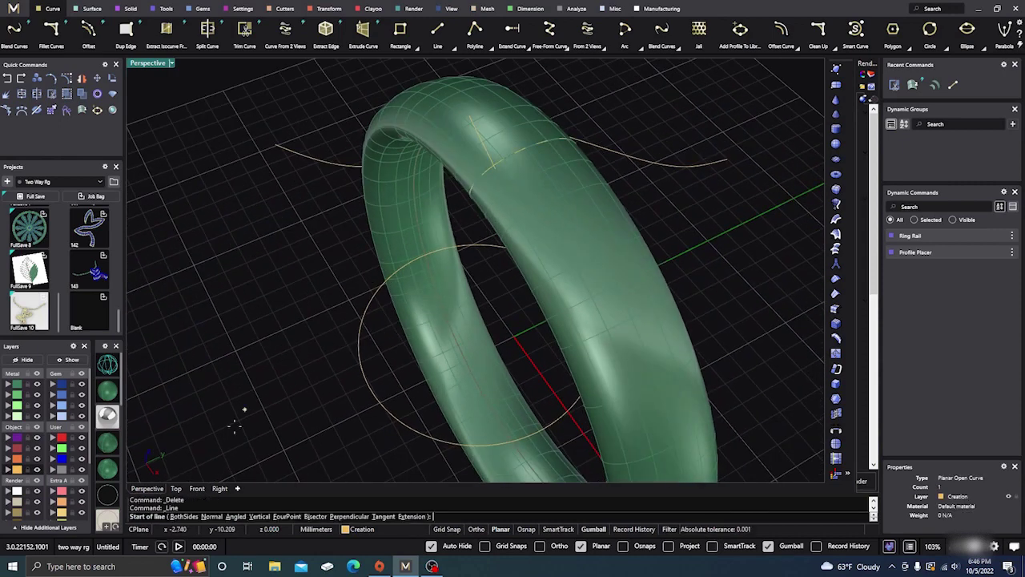
left_click(210, 517)
left_click(415, 347)
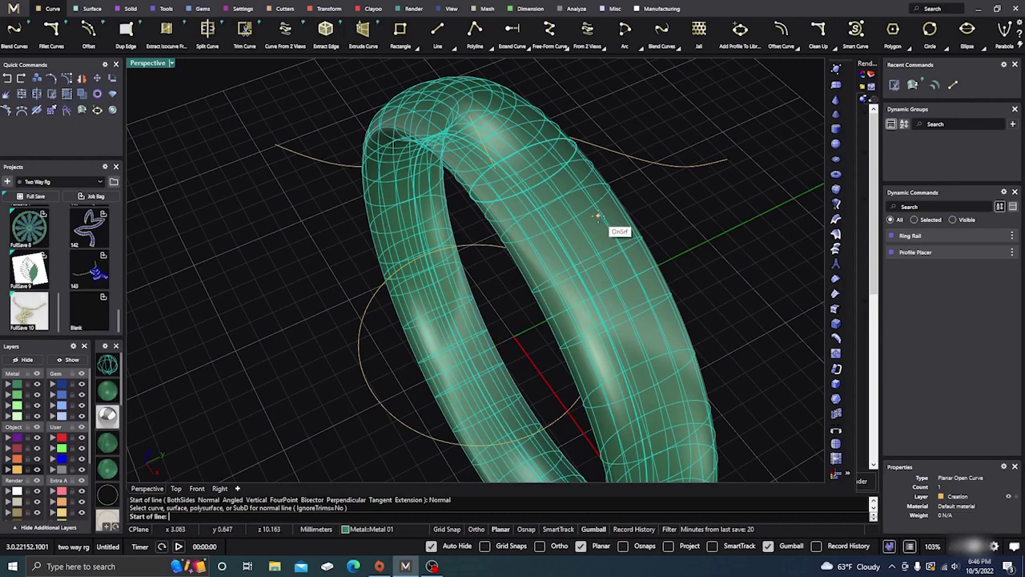
right_click_drag(615, 261, 578, 271)
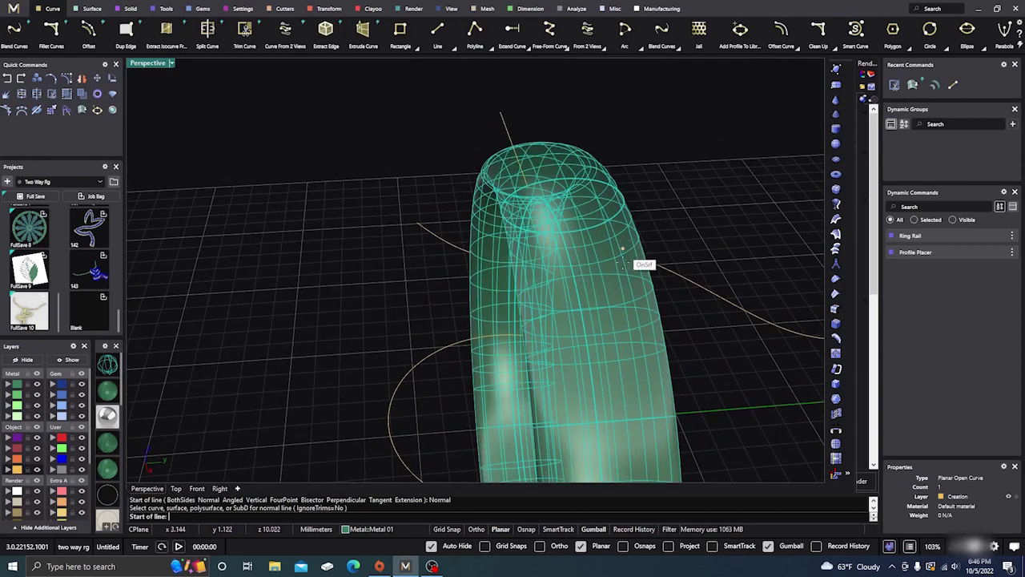
left_click(632, 278)
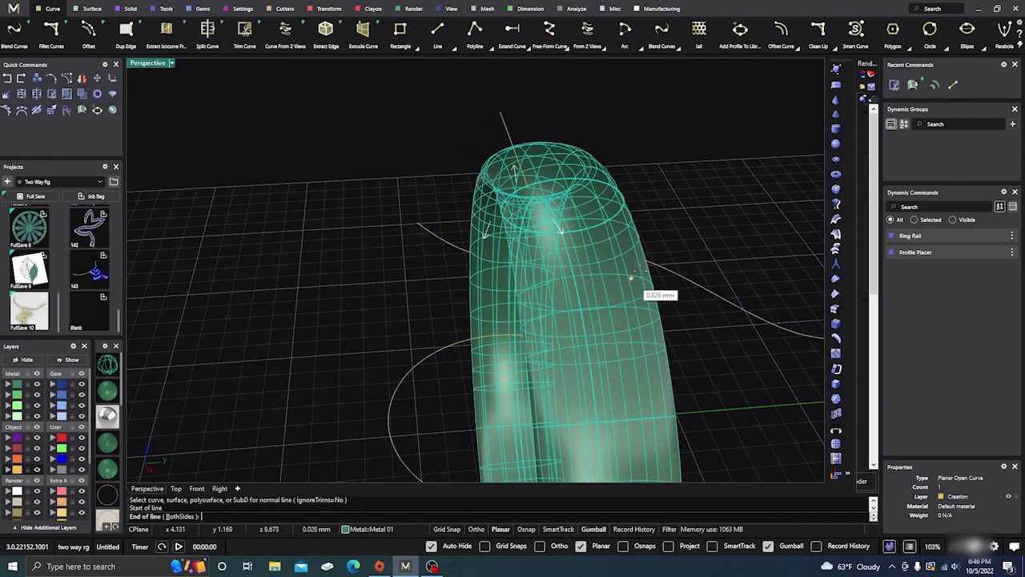
left_click(709, 195)
right_click_drag(721, 309, 403, 287)
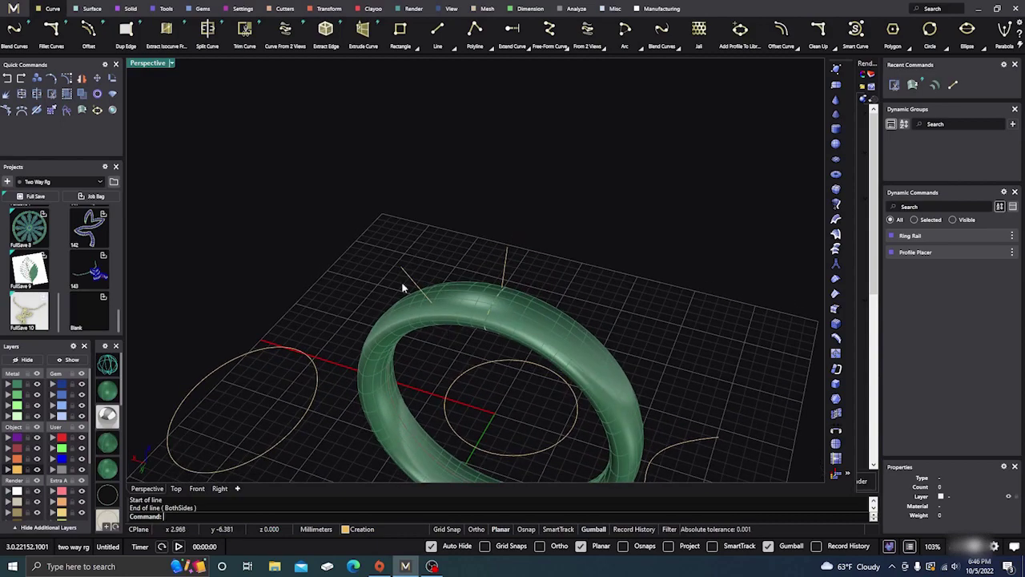
right_click_drag(508, 356, 367, 233)
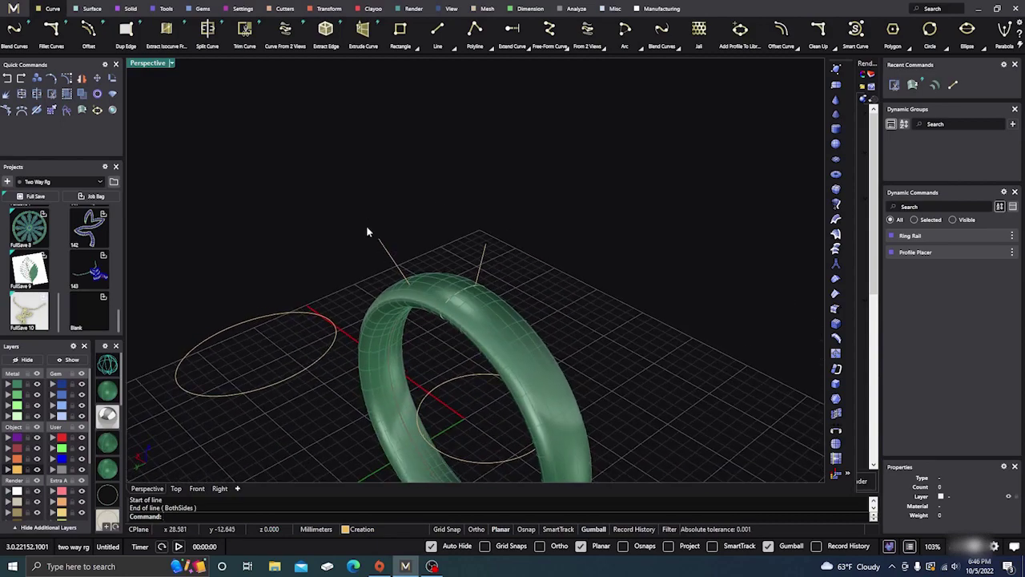
right_click_drag(474, 362, 355, 342)
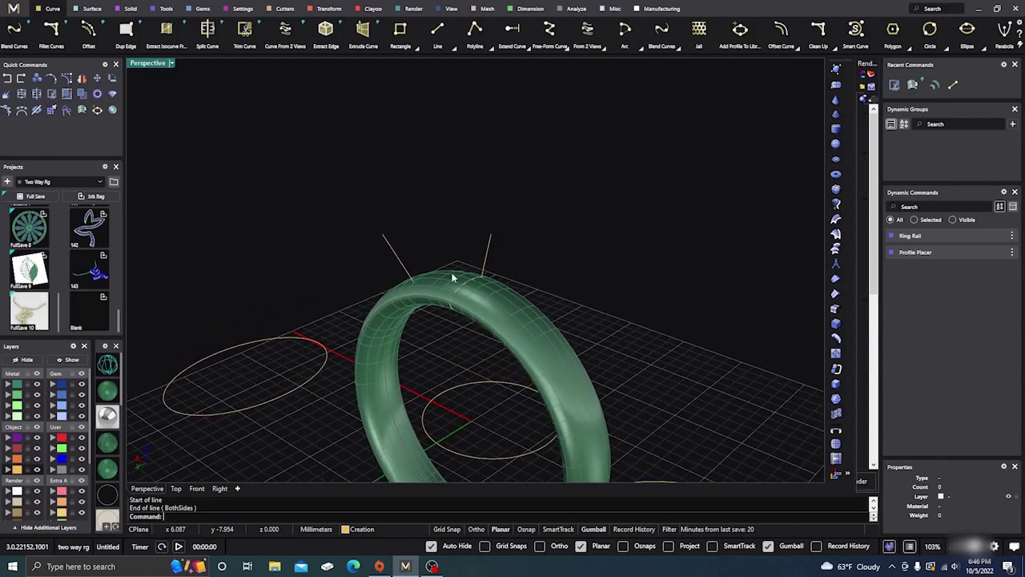
- Draw a wavy free-form curve through six points beside the lower part of the ring in the Right view
scroll(388, 336, "down", 5)
scroll(354, 321, "up", 8)
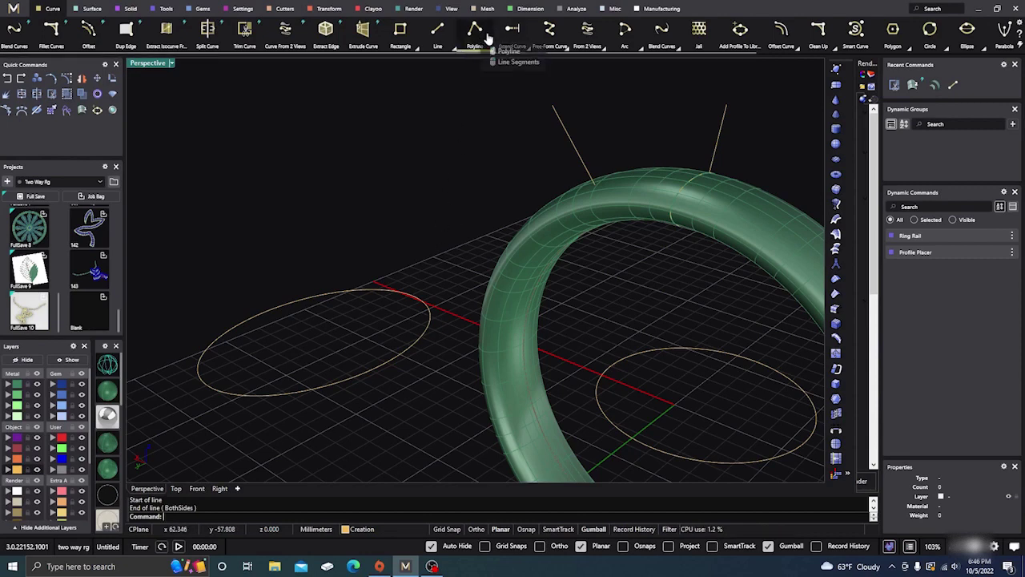
left_click(549, 38)
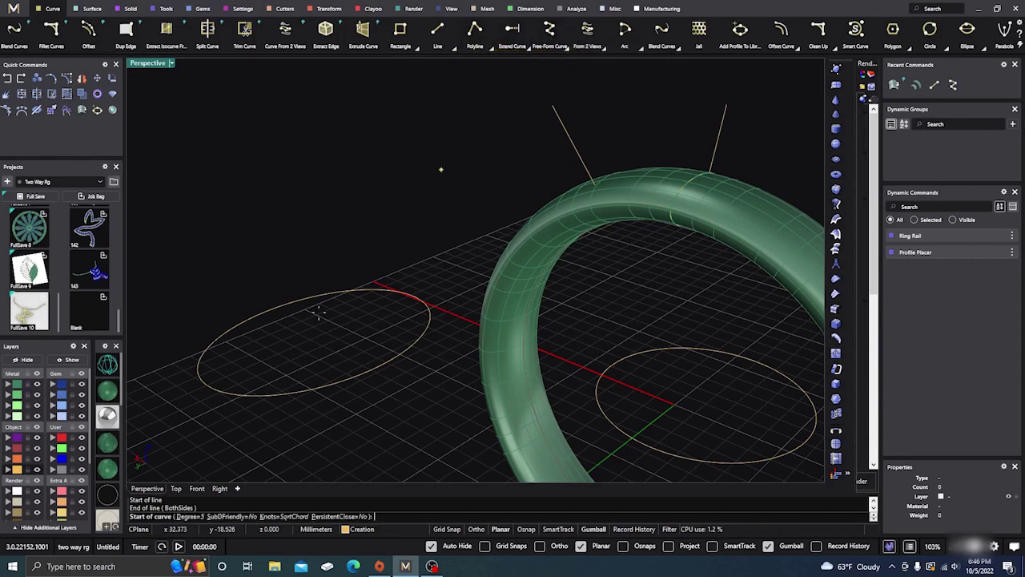
left_click(219, 488)
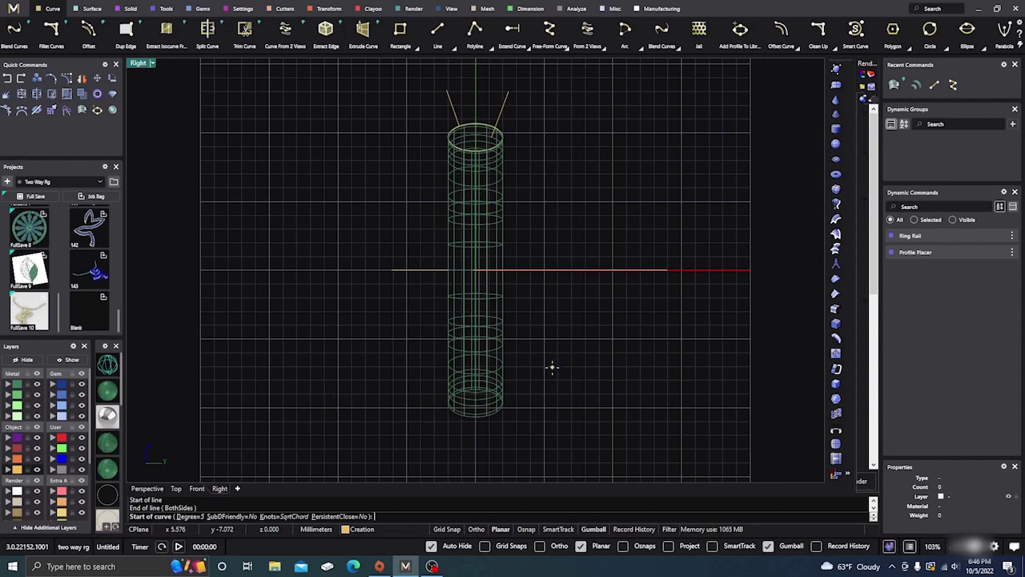
left_click(552, 367)
left_click(591, 349)
left_click(638, 378)
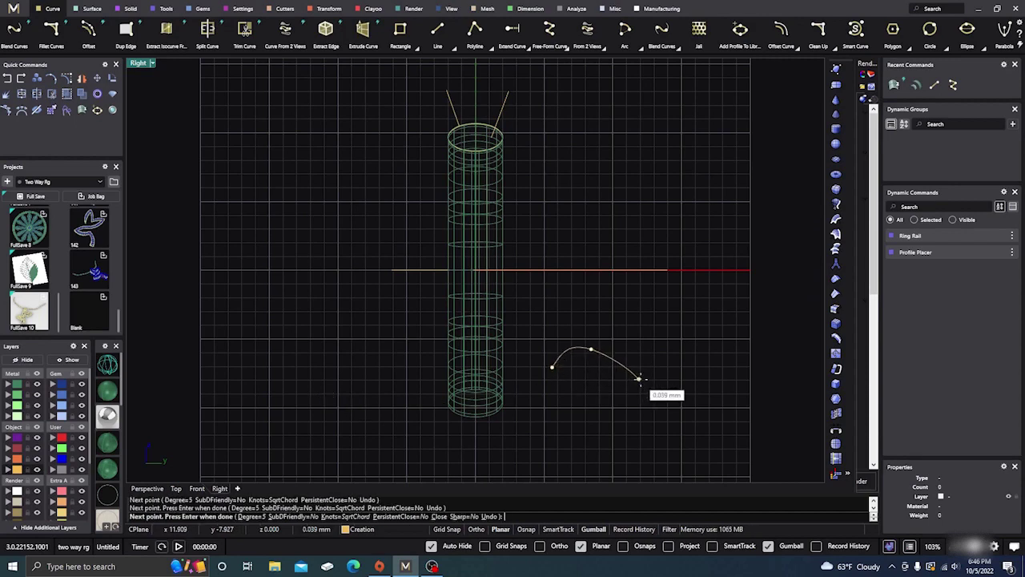
left_click(667, 363)
left_click(717, 364)
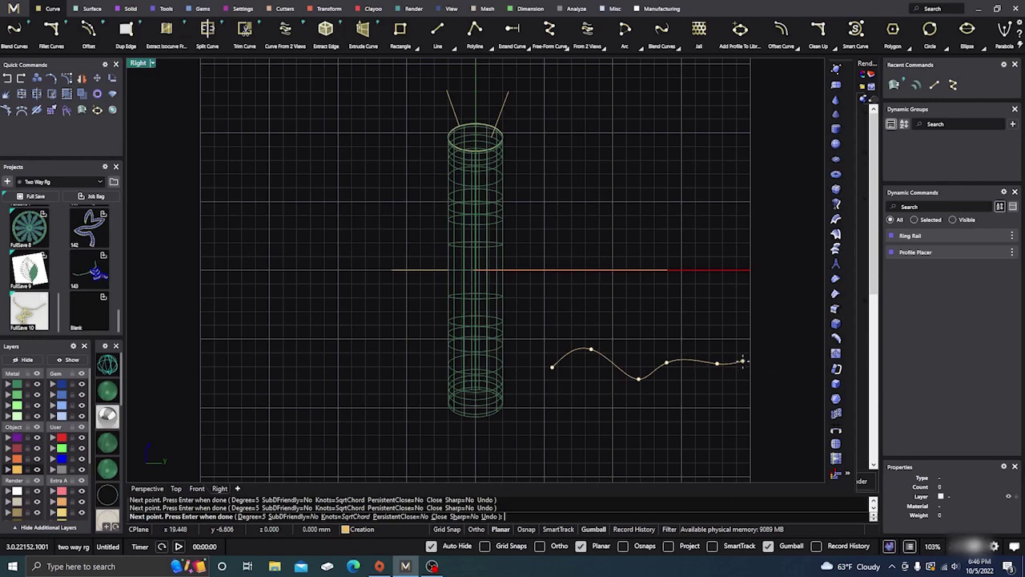
left_click(742, 363)
key("Return")
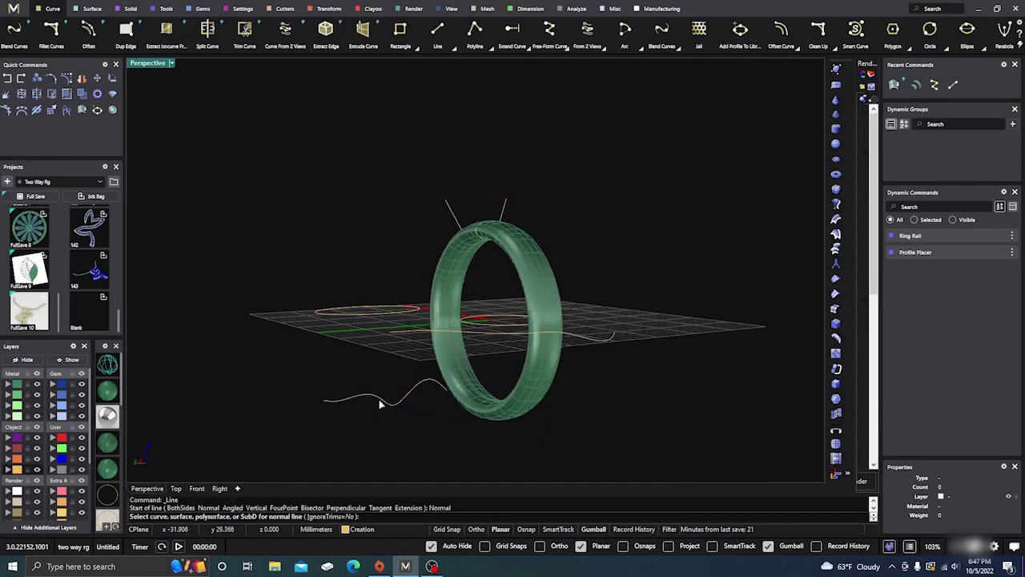
- Draw a line about 3.7 mm long with the Normal option, rising from the wavy curve beside the ring's lower part
left_click(378, 398)
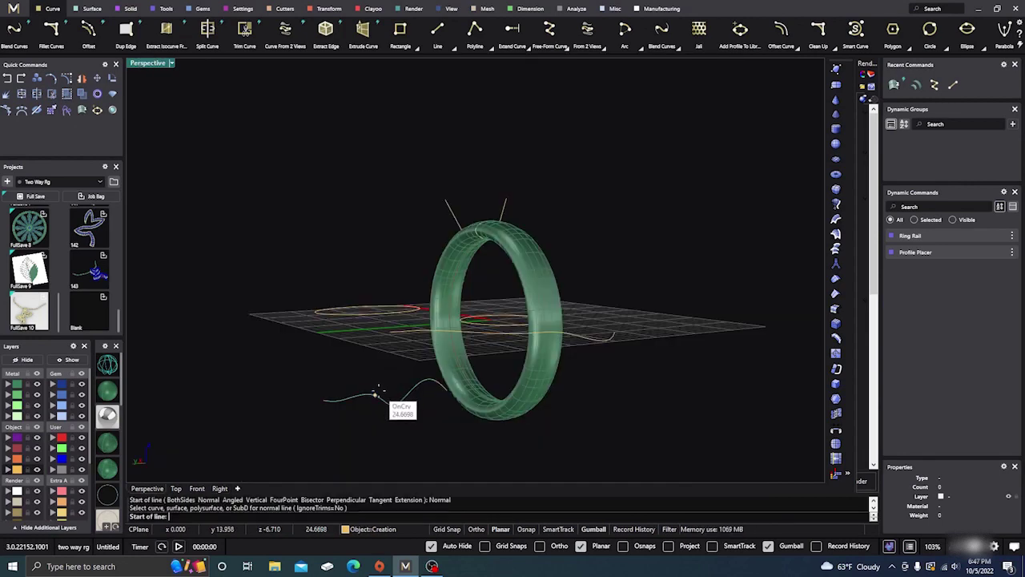
left_click(377, 396)
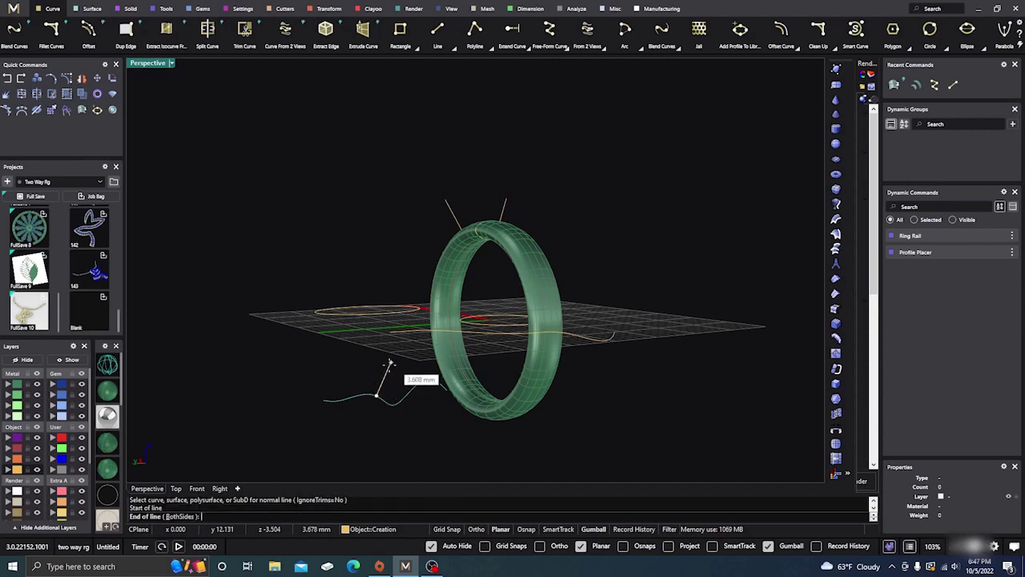
left_click(390, 362)
right_click_drag(391, 360, 545, 424)
- Draw a second, very short Normal line starting at the trough of the same wavy curve
right_click(589, 429)
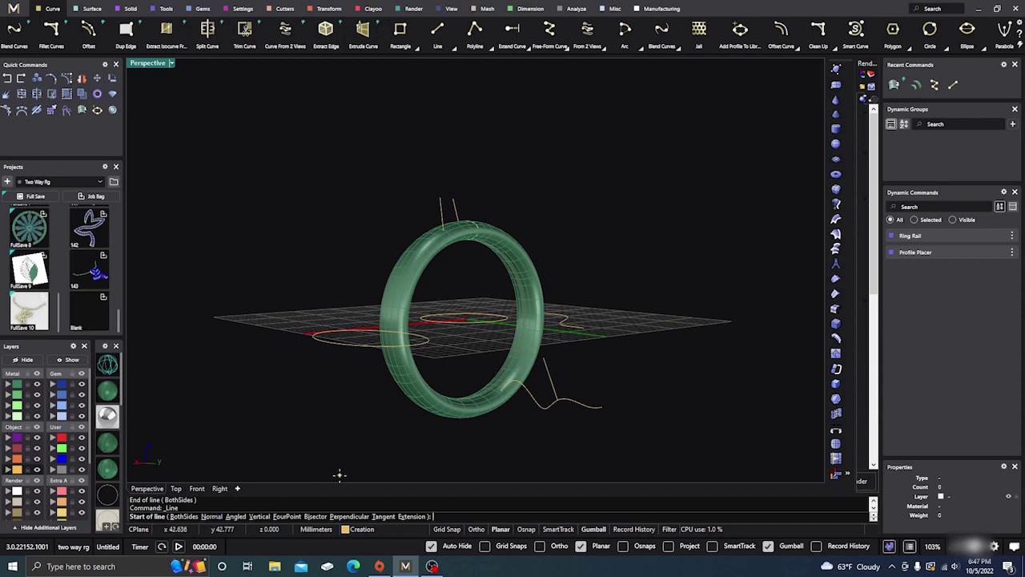
left_click(211, 517)
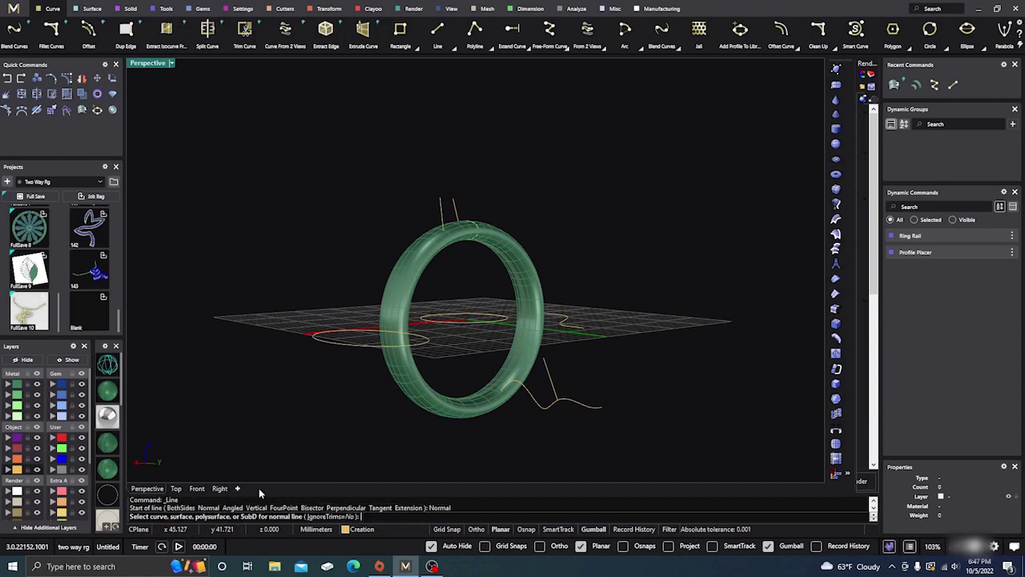
left_click(592, 412)
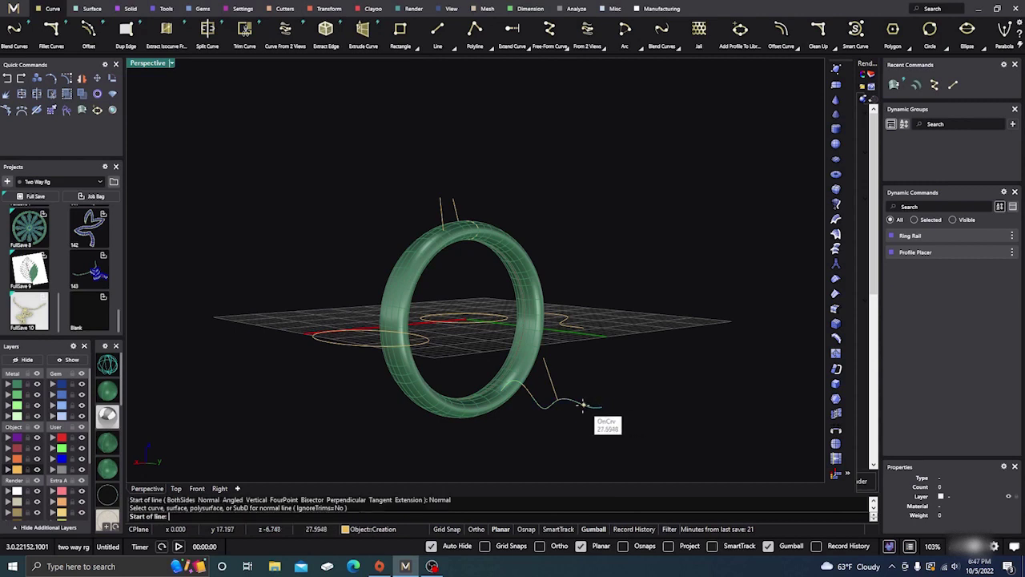
left_click(542, 409)
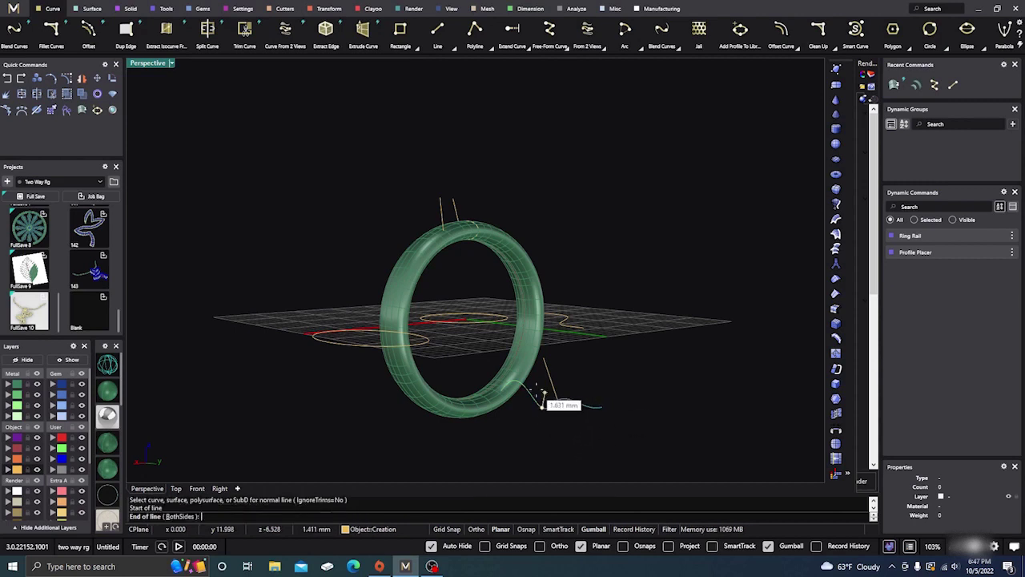
left_click(527, 401)
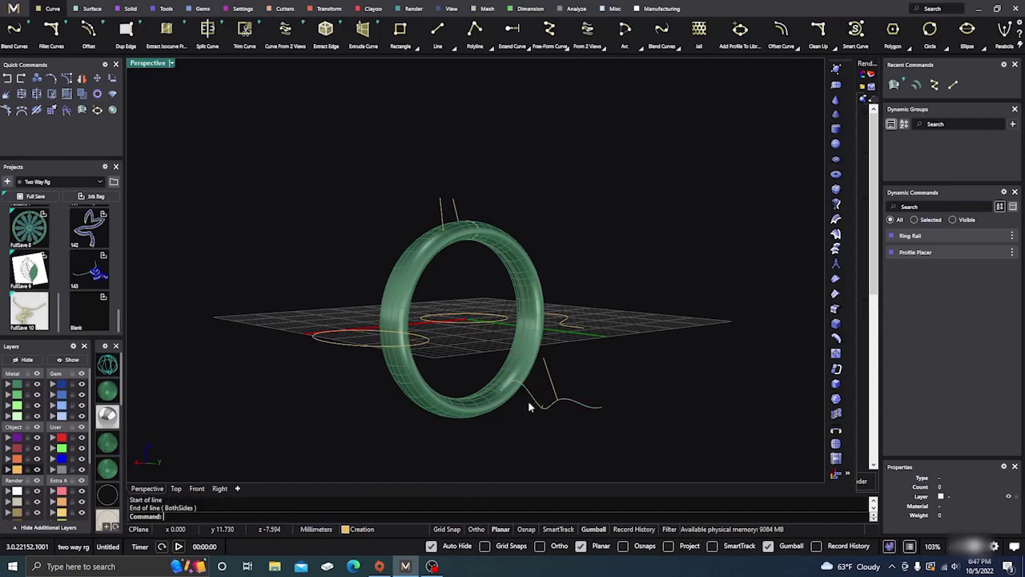
- Delete the wavy curve beside the ring's lower part together with its two normal lines
scroll(510, 419, "up", 5)
right_click_drag(542, 408, 469, 379)
scroll(322, 347, "up", 3)
scroll(322, 346, "down", 3)
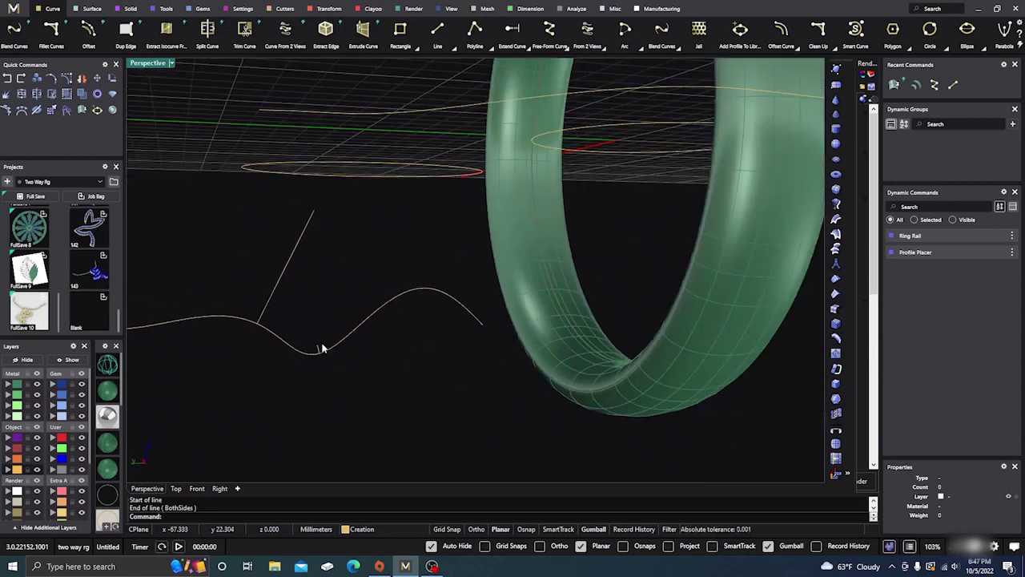
right_click_drag(321, 345, 360, 388)
left_click_drag(359, 384, 247, 278)
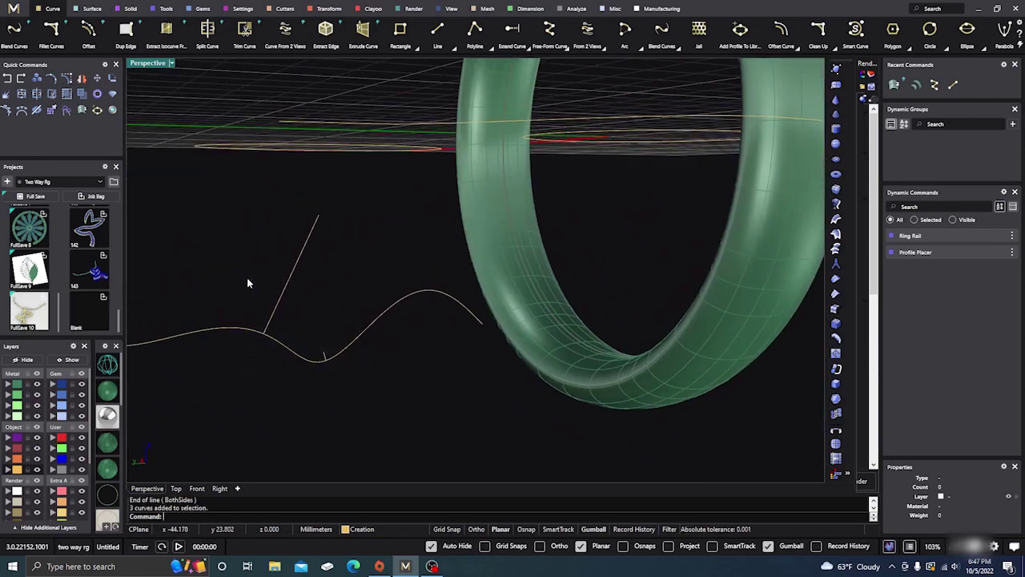
left_click_drag(334, 399, 238, 278)
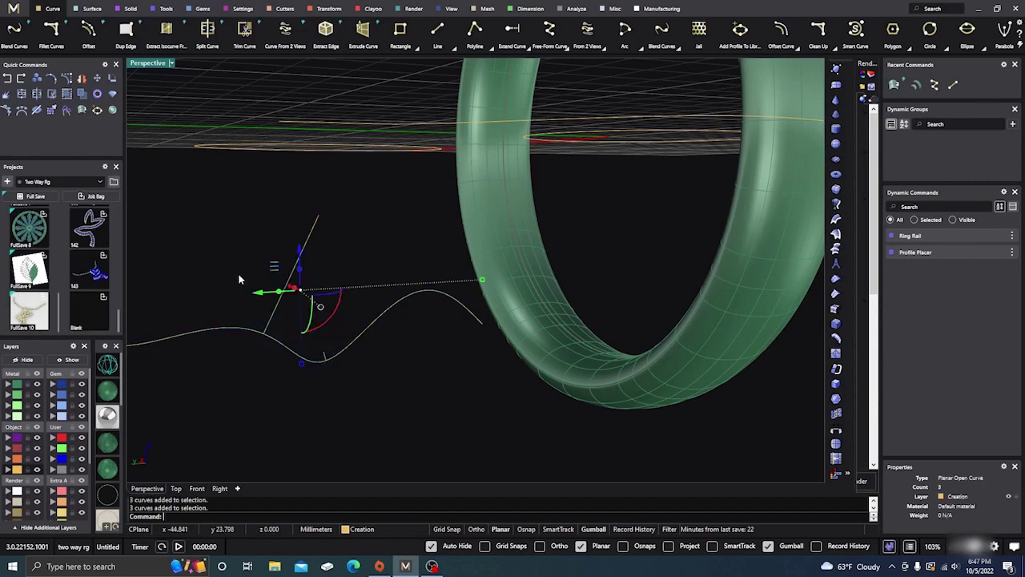
key("Delete")
scroll(284, 315, "down", 3)
right_click_drag(290, 315, 396, 354)
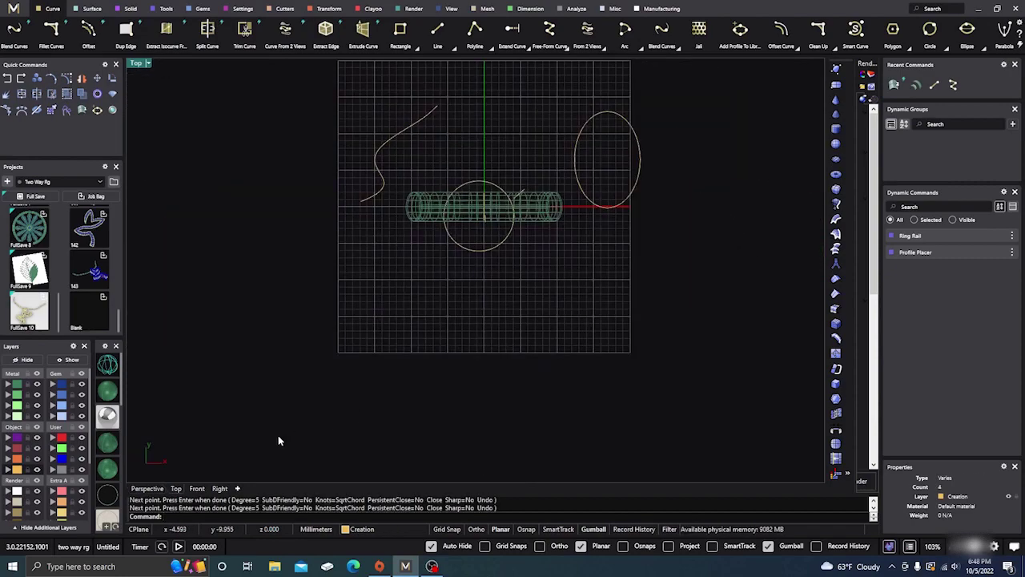
left_click(148, 489)
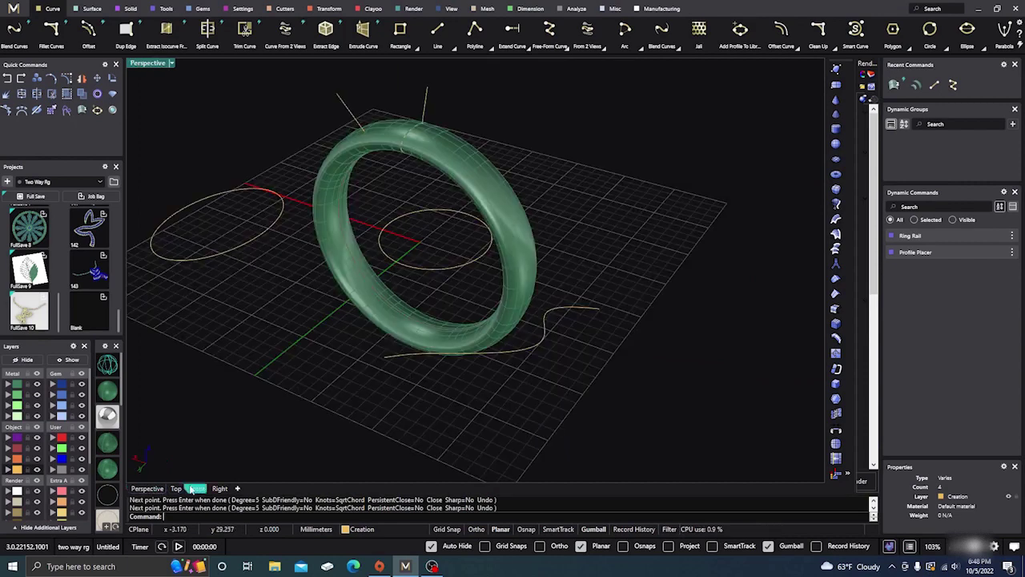
left_click(437, 32)
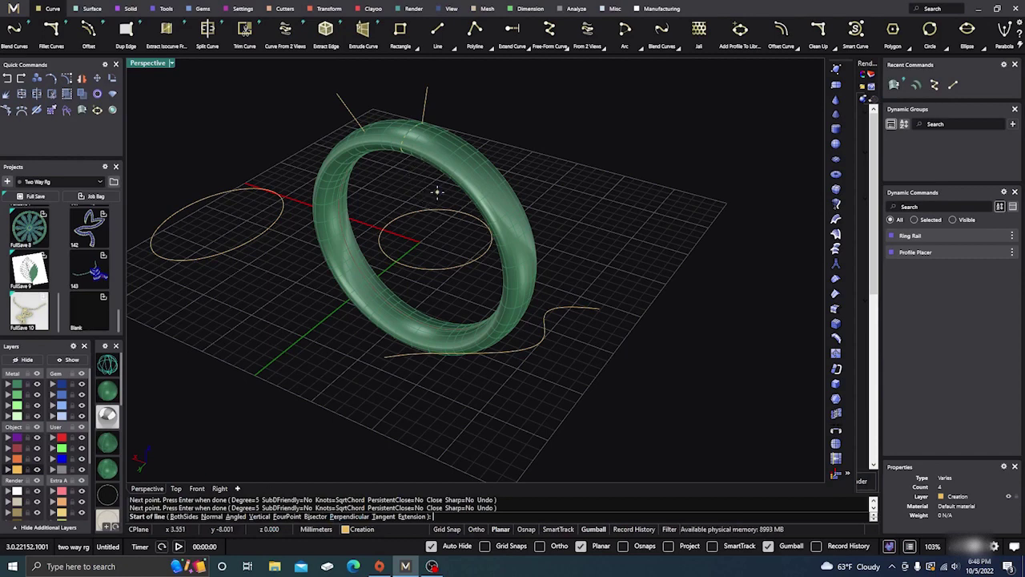
scroll(615, 352, "down", 4)
right_click_drag(616, 350, 586, 368)
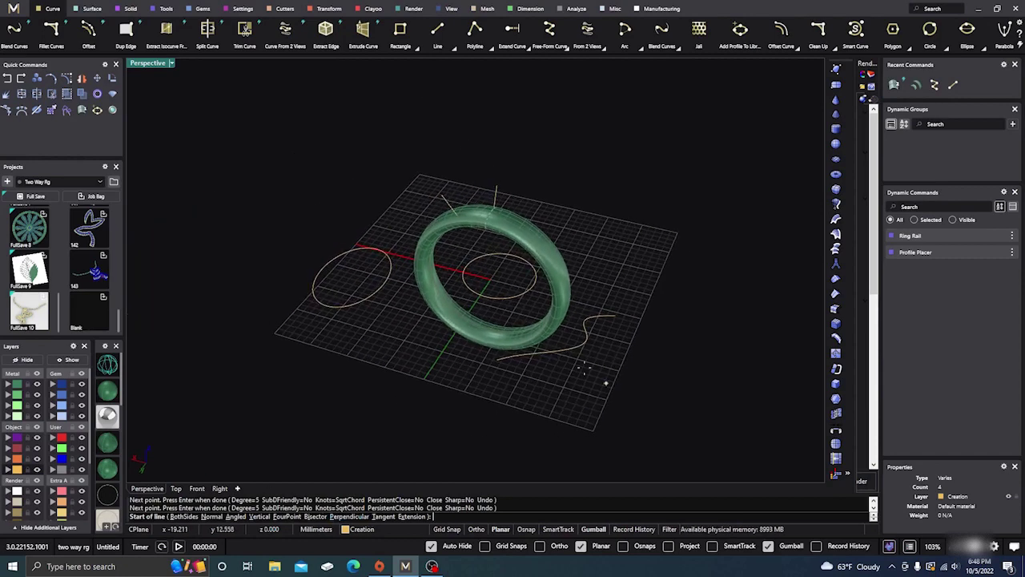
scroll(489, 279, "up", 2)
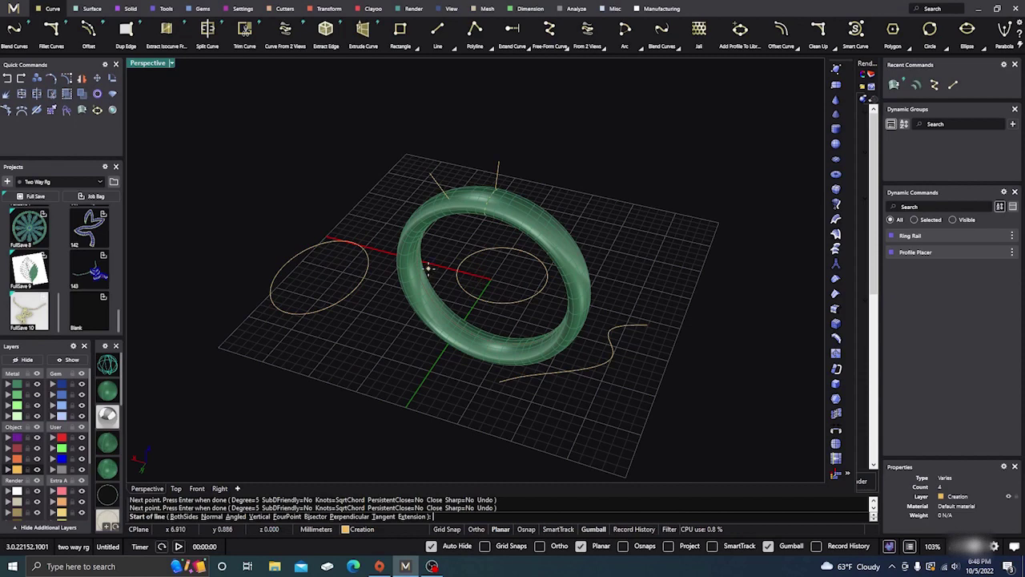
scroll(449, 249, "up", 2)
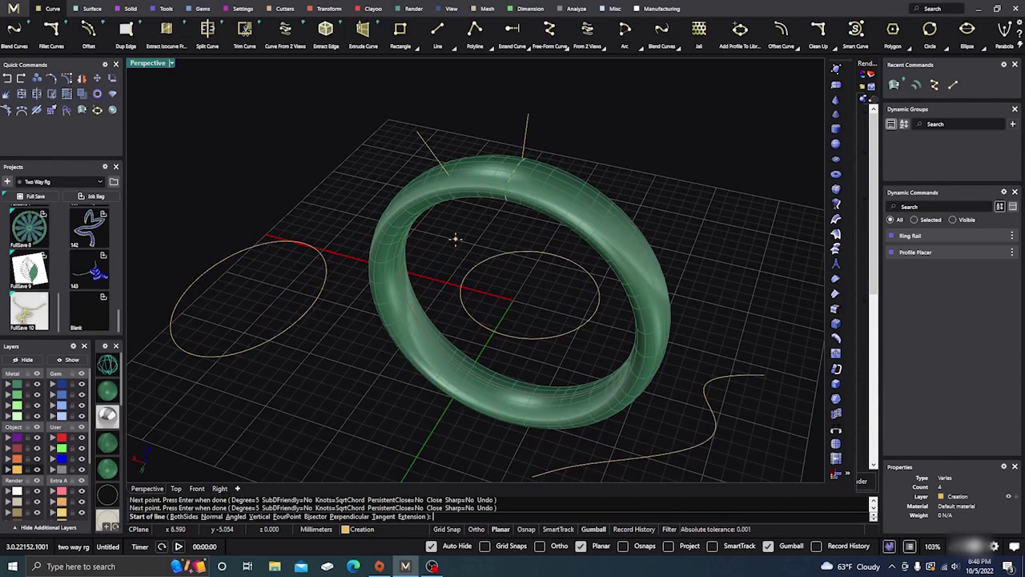
key("Escape")
- Hide the ring, its rail and the two normal lines on top, keeping the circle, ellipse and wavy curve
right_click_drag(457, 243, 469, 224)
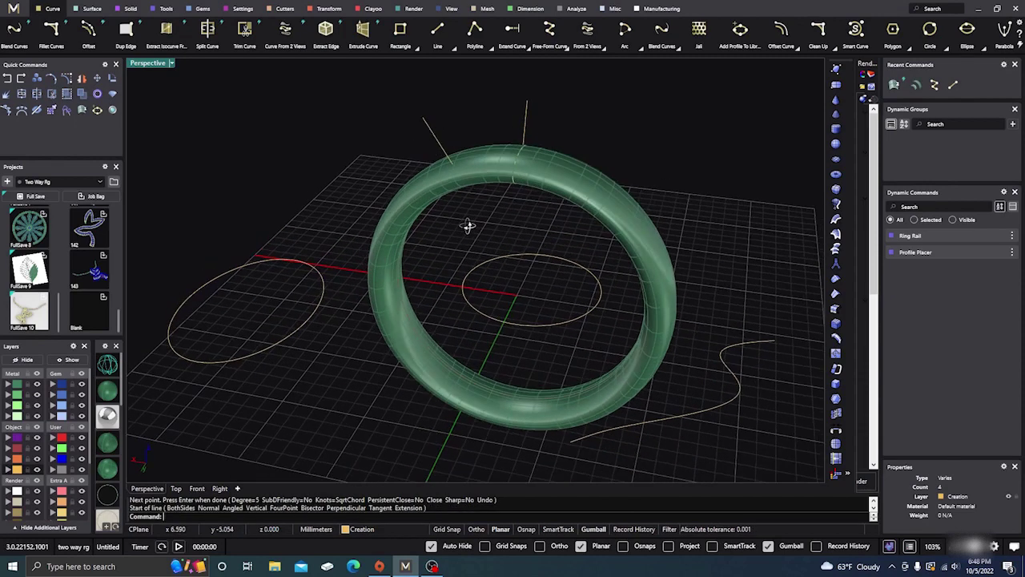
left_click_drag(559, 105, 359, 206)
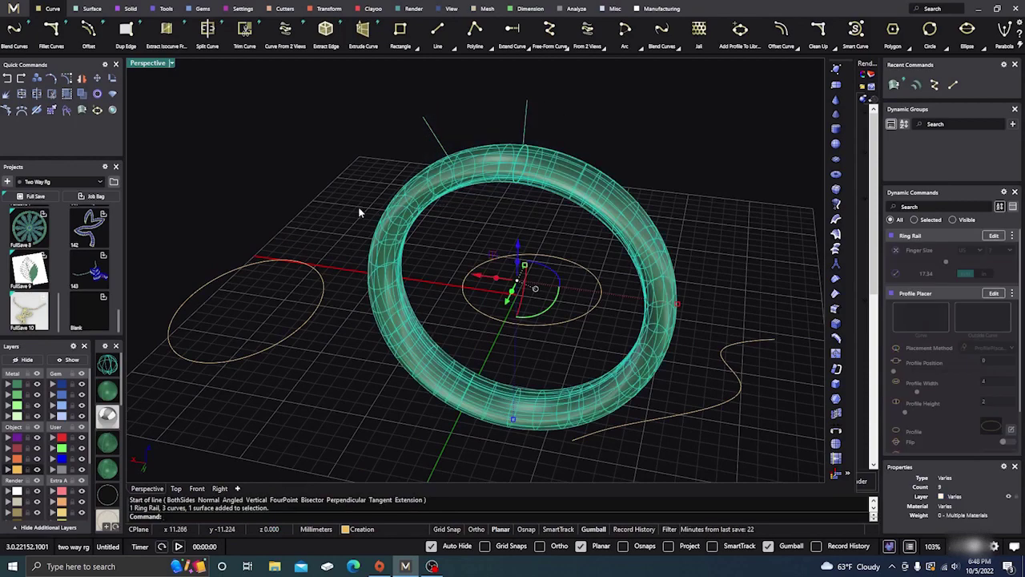
left_click(28, 359)
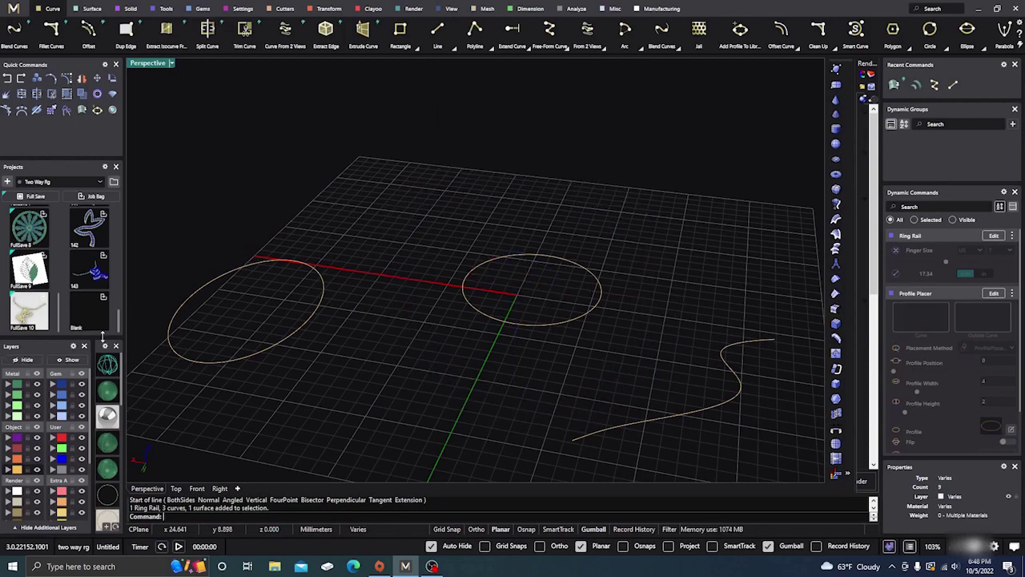
- Start duplicating the wavy curve with object snaps enabled, using the curve's near end as the point to copy from
scroll(504, 259, "down", 3)
right_click_drag(535, 332, 414, 379)
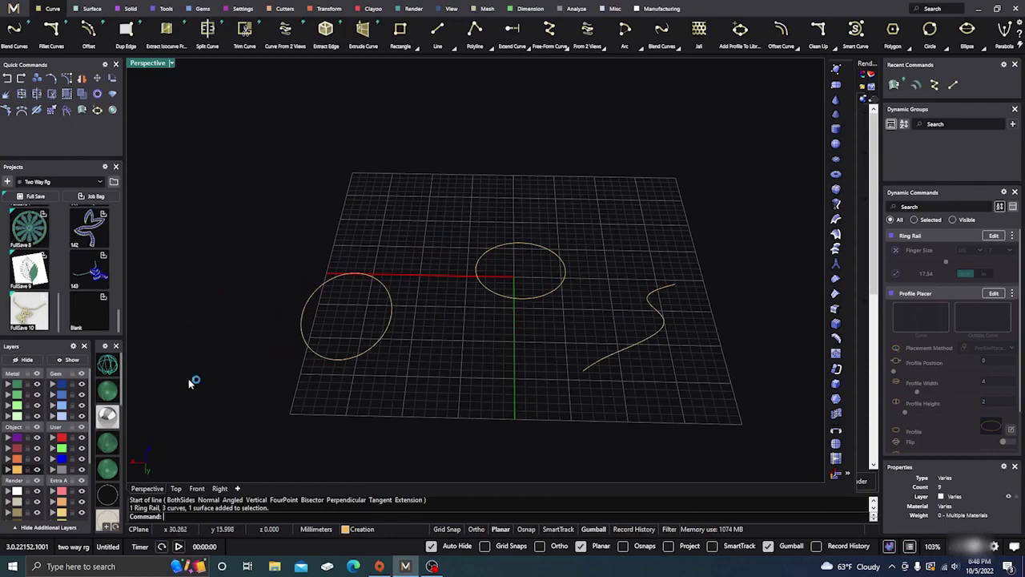
right_click_drag(190, 383, 633, 347)
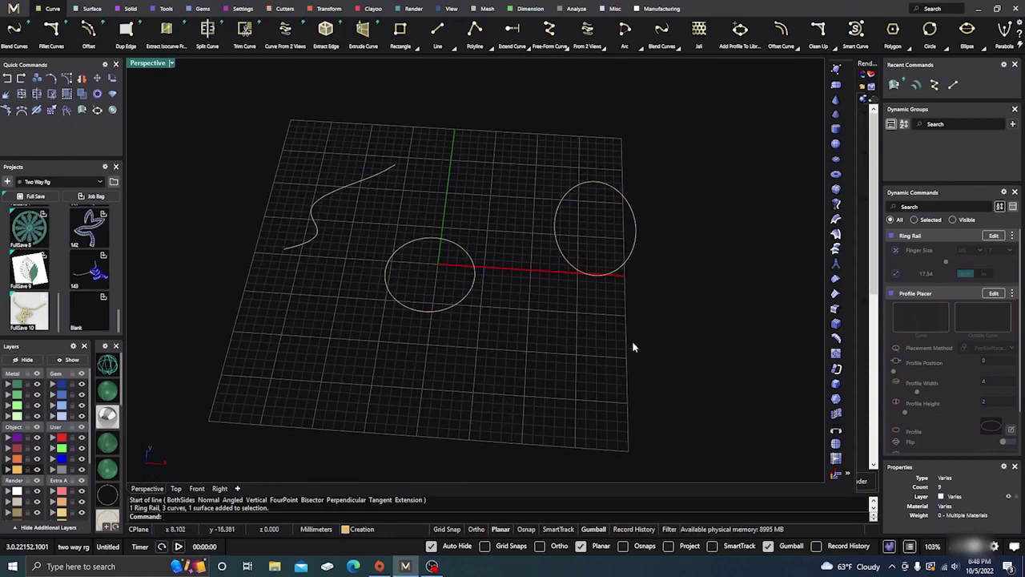
scroll(633, 347, "down", 2)
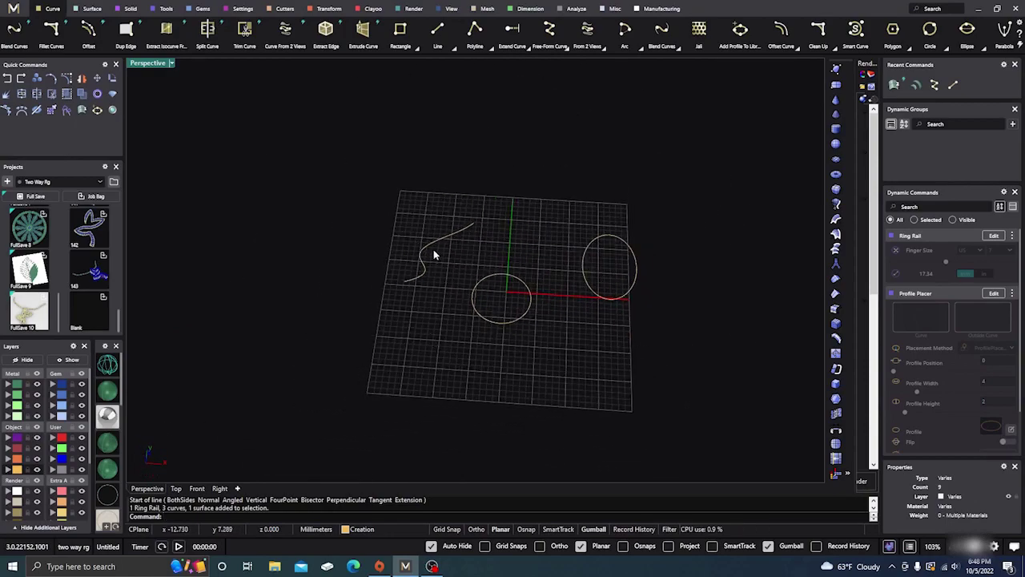
scroll(434, 250, "up", 5)
scroll(435, 225, "down", 2)
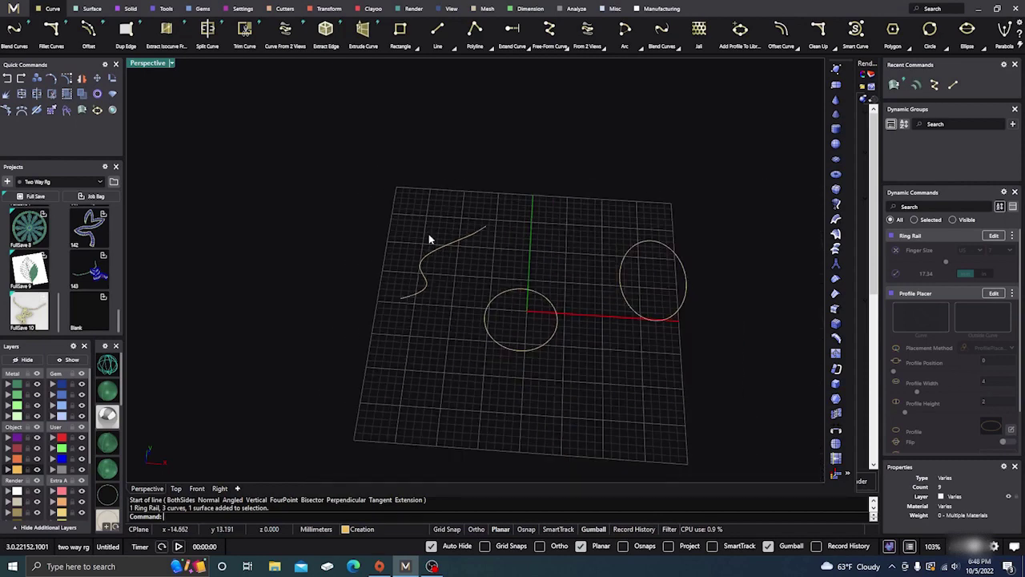
scroll(438, 252, "up", 4)
left_click(438, 246)
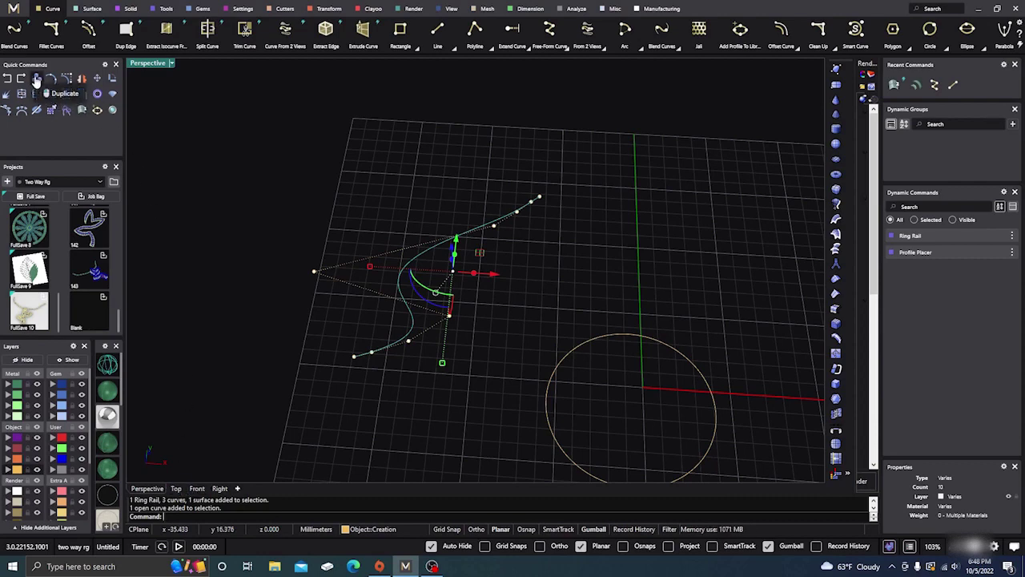
left_click(36, 81)
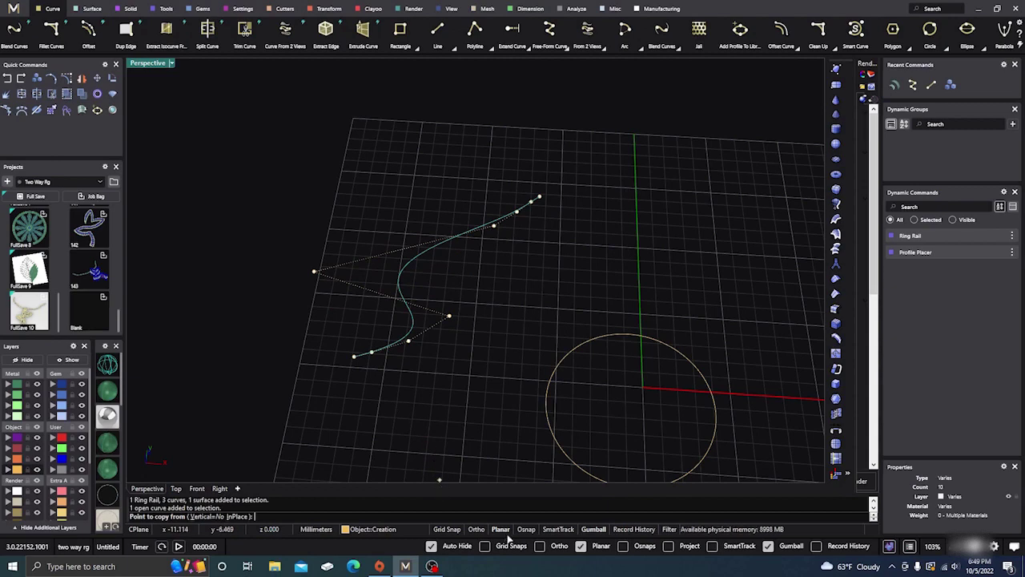
left_click(622, 545)
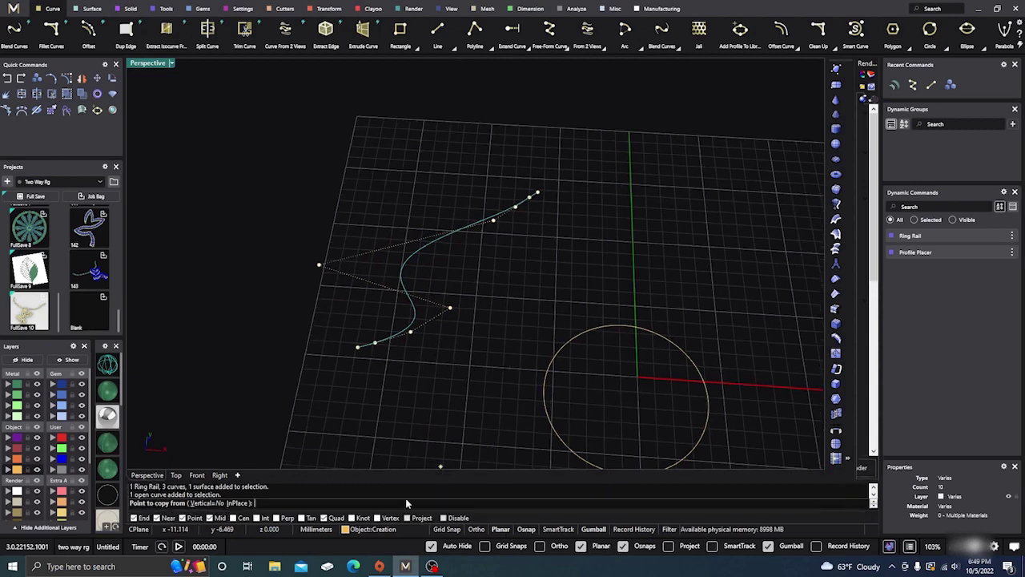
left_click(357, 346)
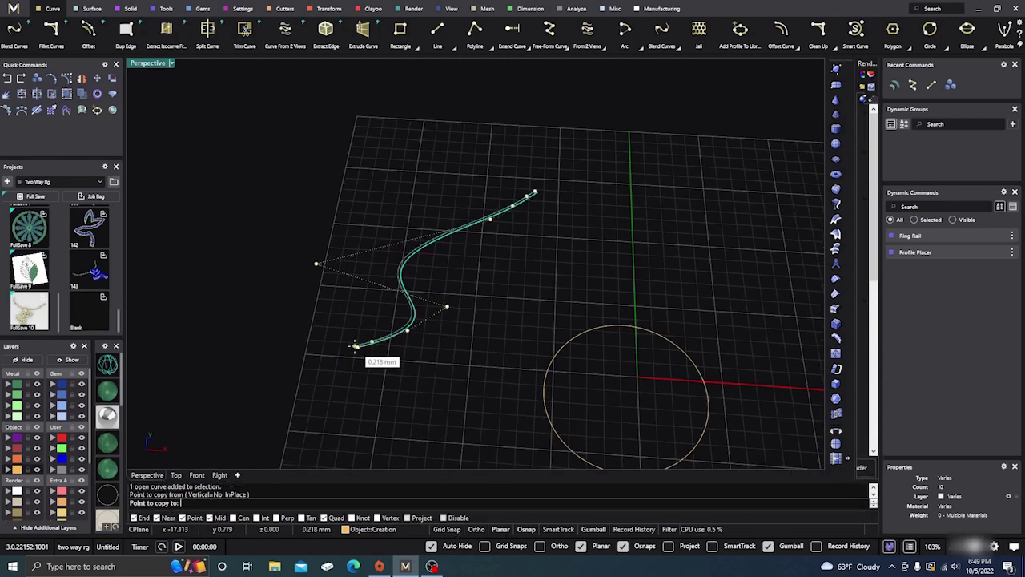
- Place the copy of the wavy curve about 4.3 mm straight below the original, working in the Front view
left_click(197, 475)
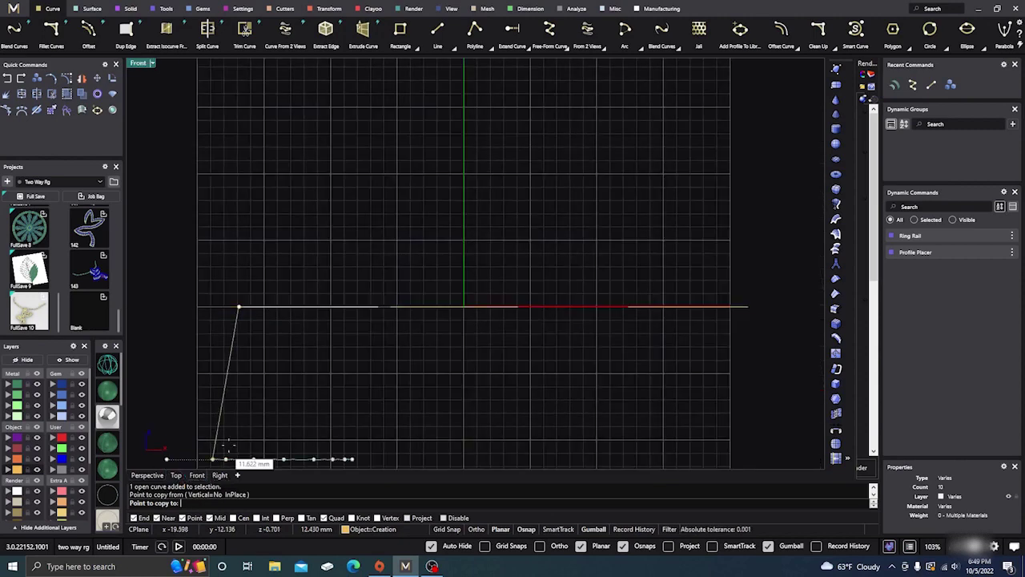
scroll(377, 294, "down", 4)
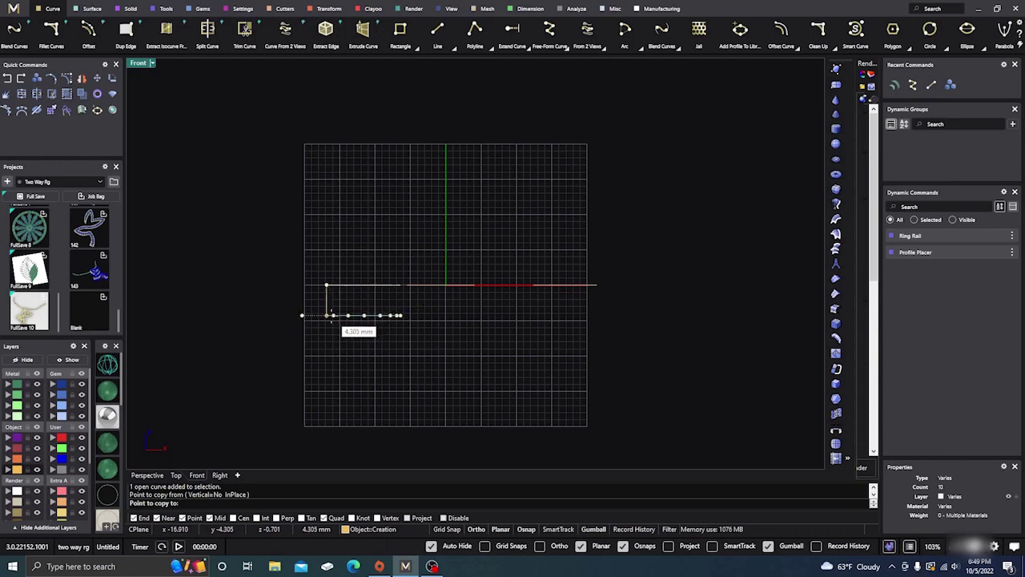
left_click(331, 318)
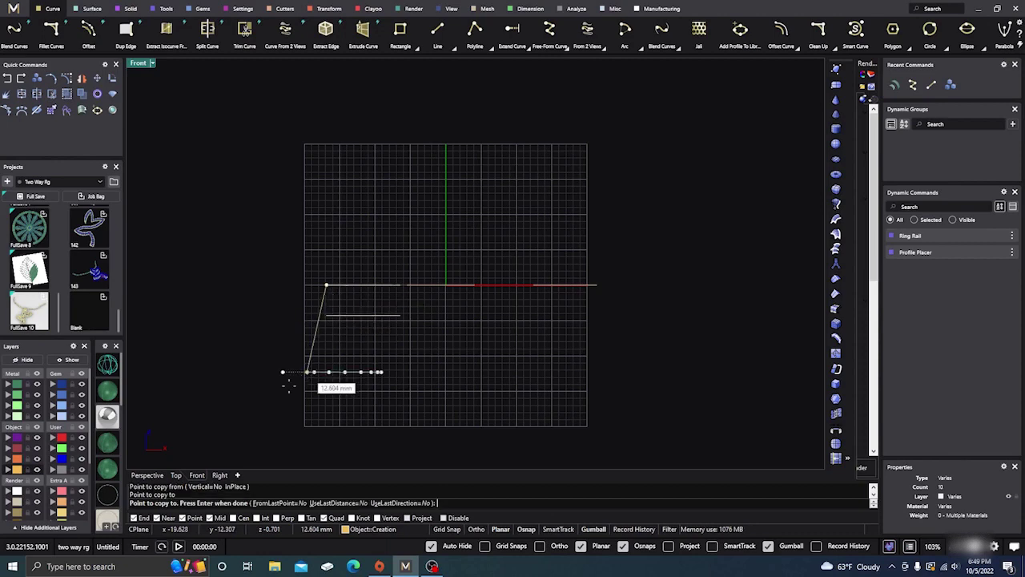
key("Return")
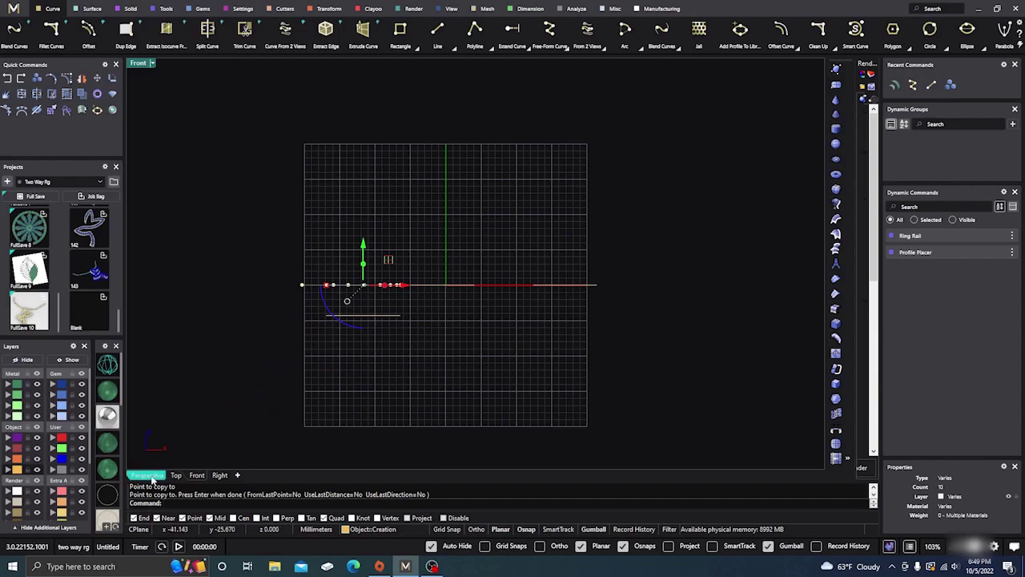
left_click(147, 475)
key("Escape")
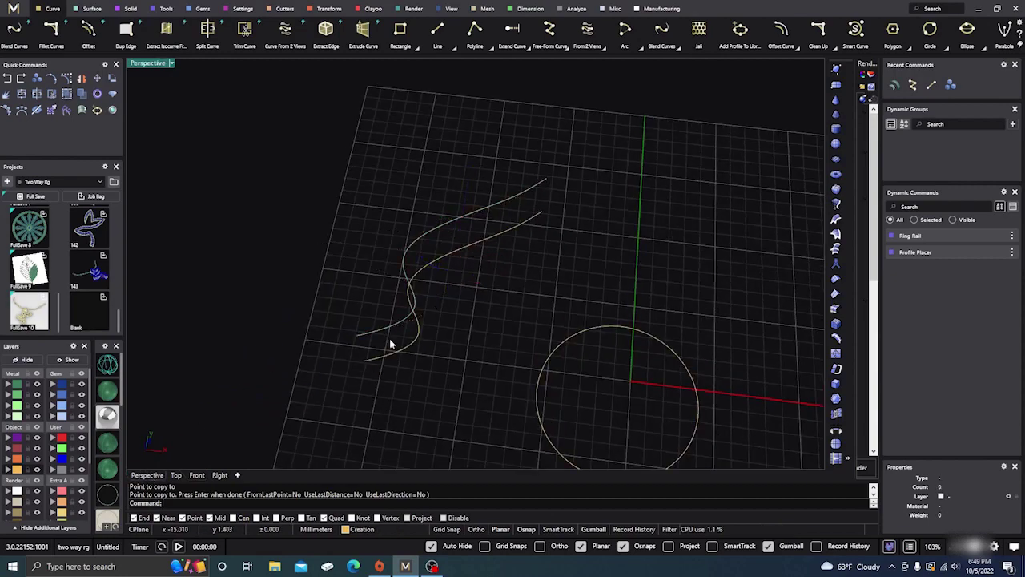
- Place round diamonds on the upper wavy curve with Gem On Curve, extending the end position to 1
right_click_drag(390, 338, 545, 352)
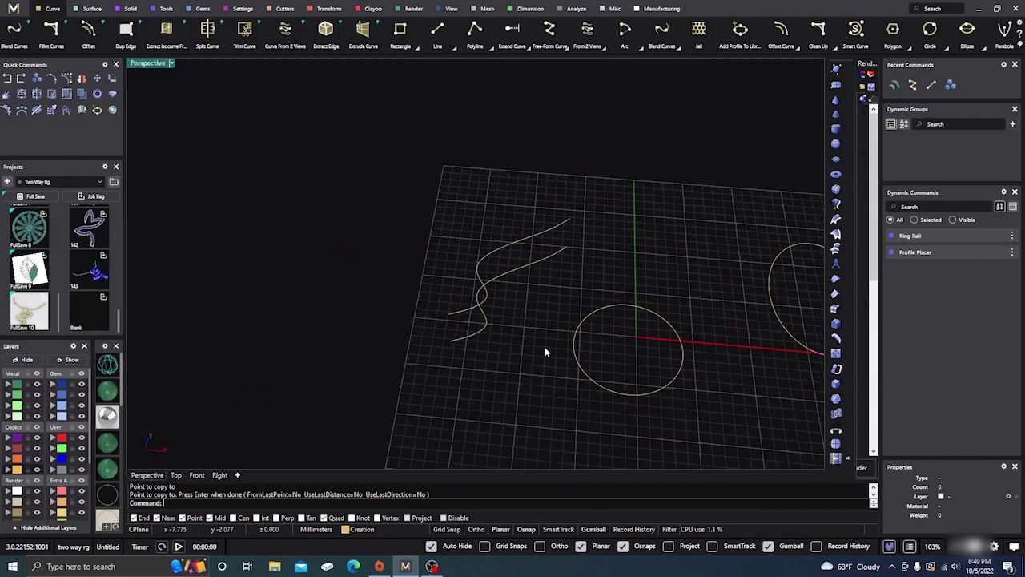
left_click(200, 10)
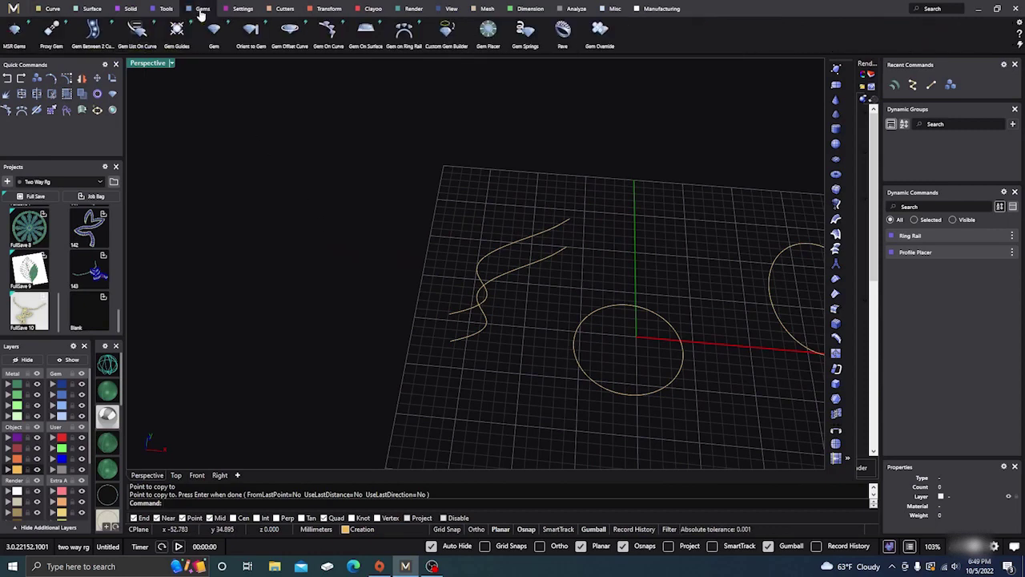
left_click(329, 37)
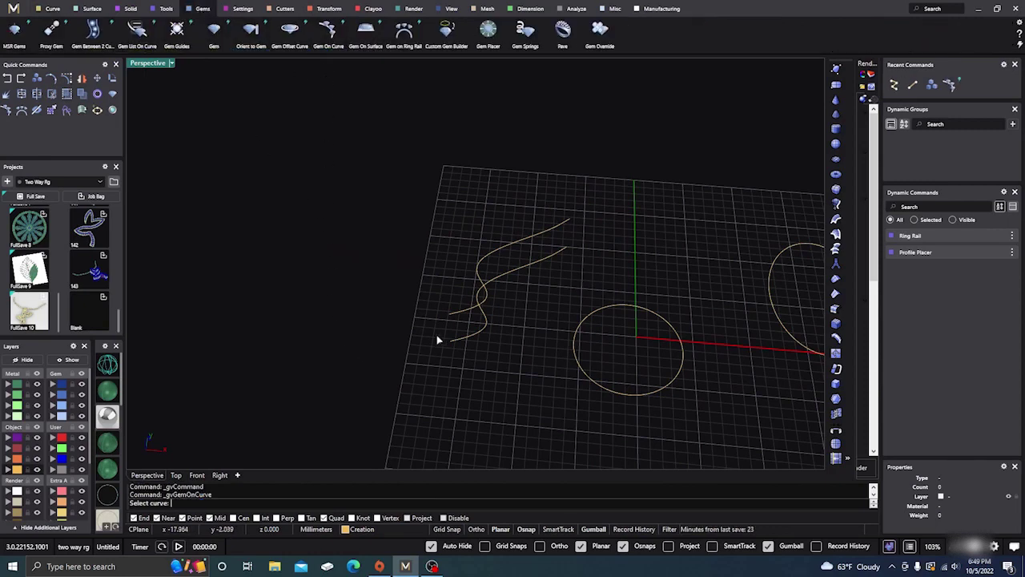
scroll(437, 340, "up", 3)
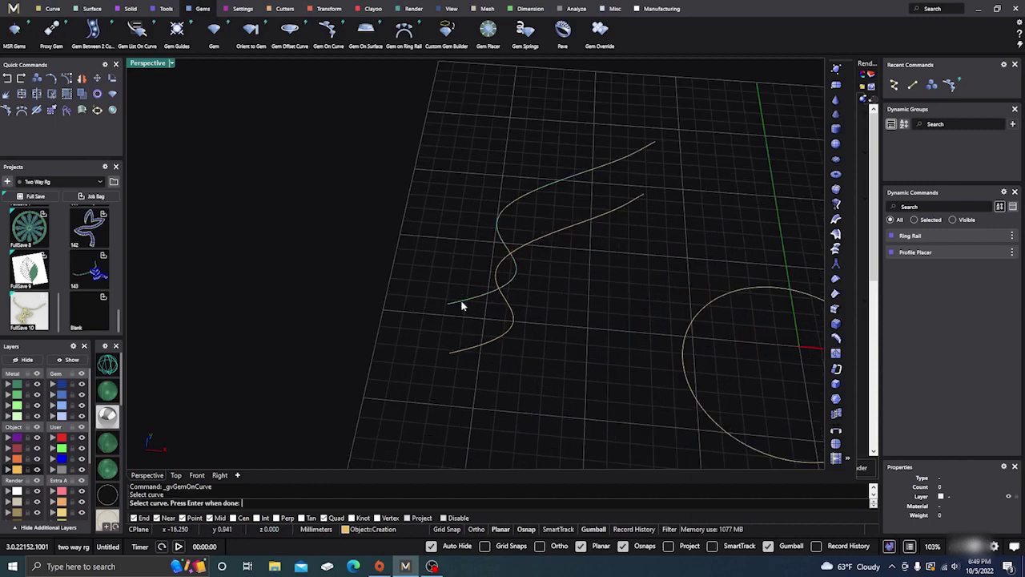
left_click(462, 305)
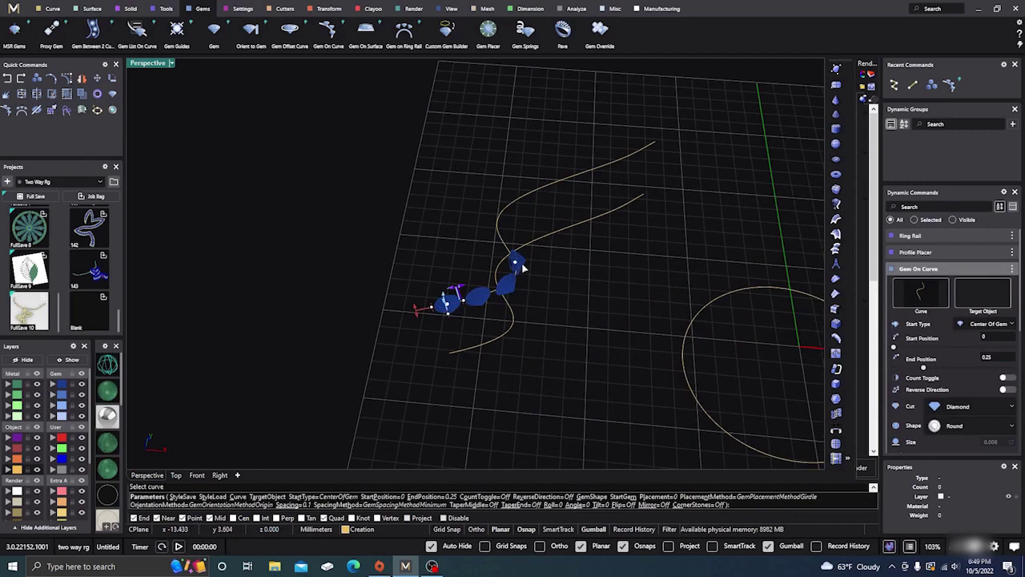
left_click_drag(515, 265, 653, 143)
- Enlarge the gems along the upper wavy curve to 2.10 mm
scroll(453, 322, "up", 3)
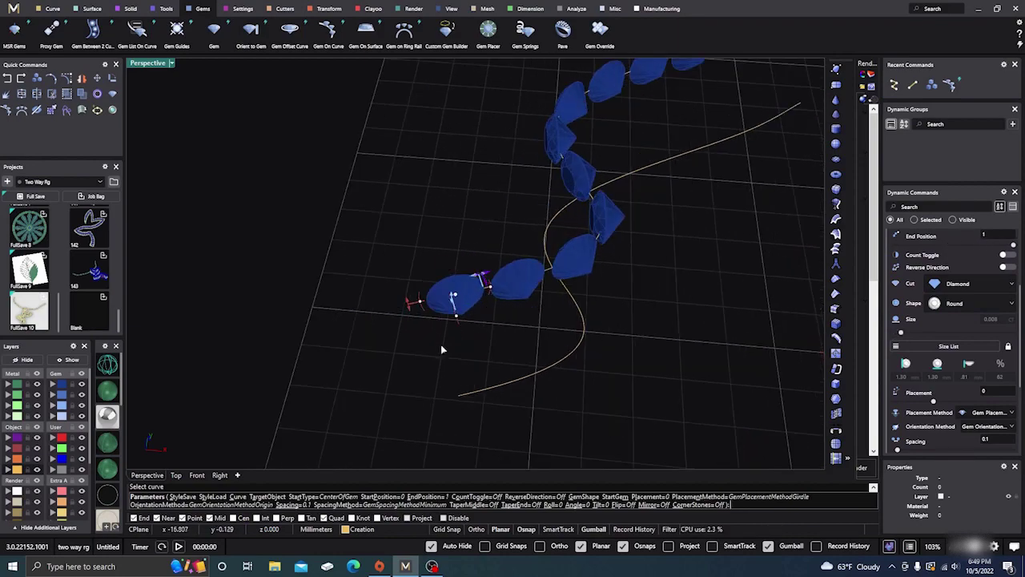
right_click_drag(442, 349, 508, 339)
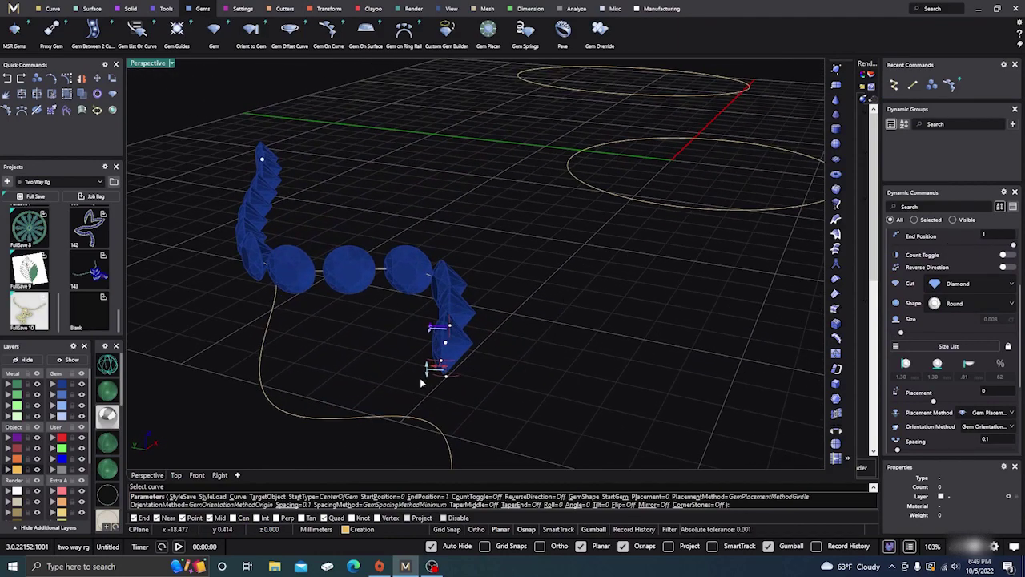
left_click_drag(427, 380, 427, 392)
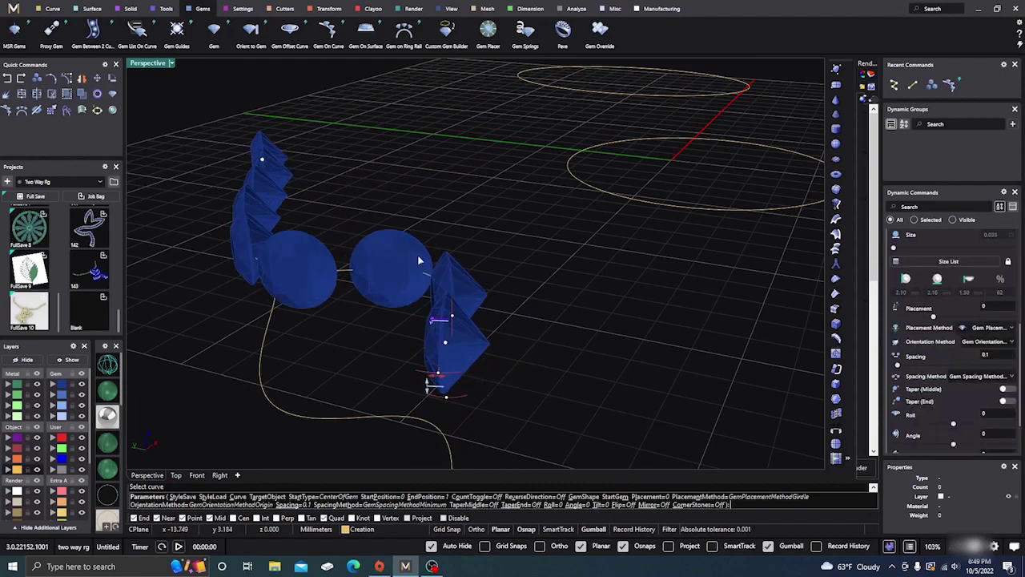
- Assign the lower wavy curve as the gems' target object and finish the Gem On Curve command
scroll(419, 252, "down", 4)
right_click_drag(564, 392, 486, 419)
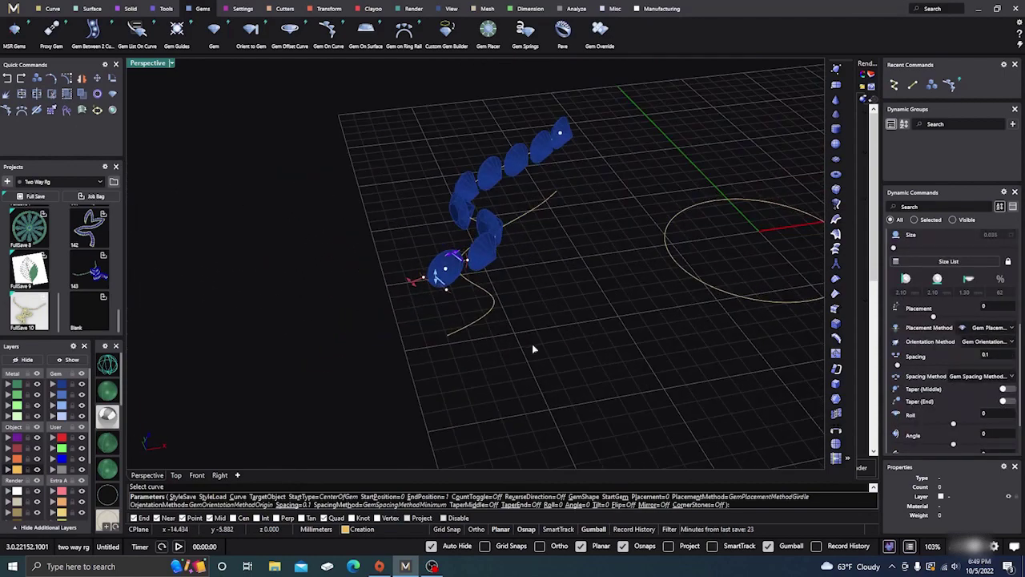
right_click_drag(532, 344, 588, 334)
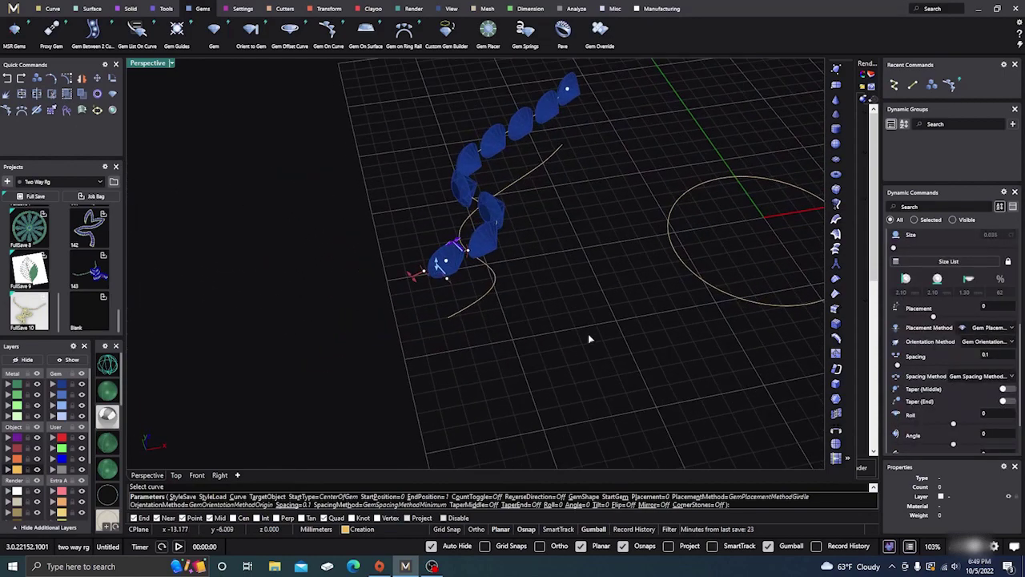
left_click(998, 330)
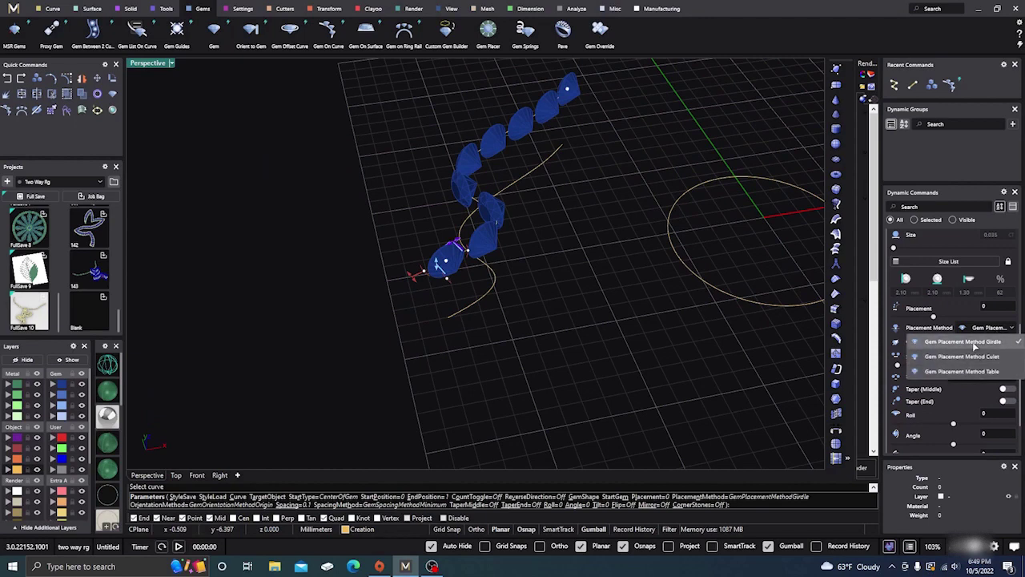
left_click(978, 331)
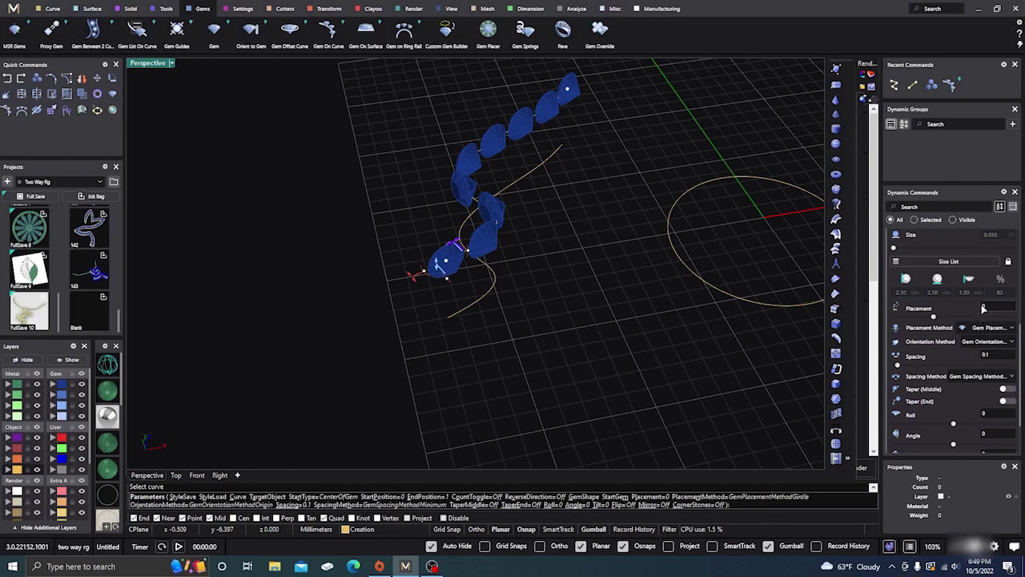
scroll(979, 320, "up", 4)
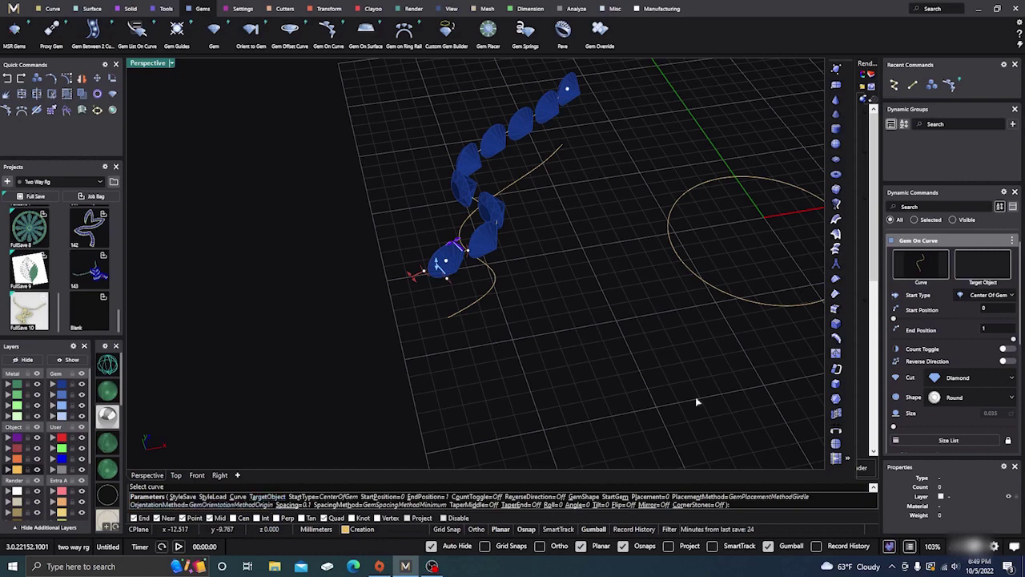
left_click(268, 497)
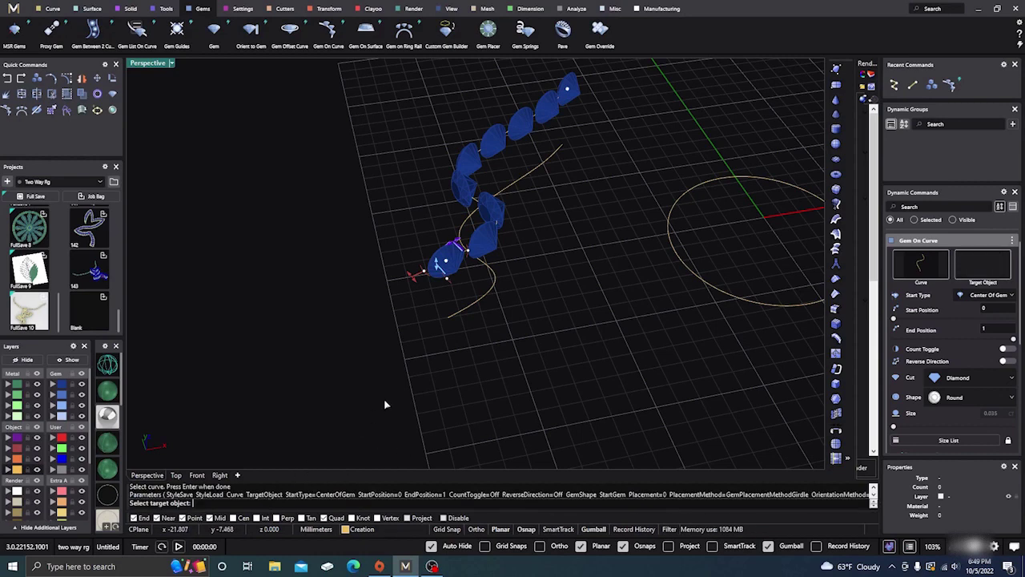
left_click(473, 309)
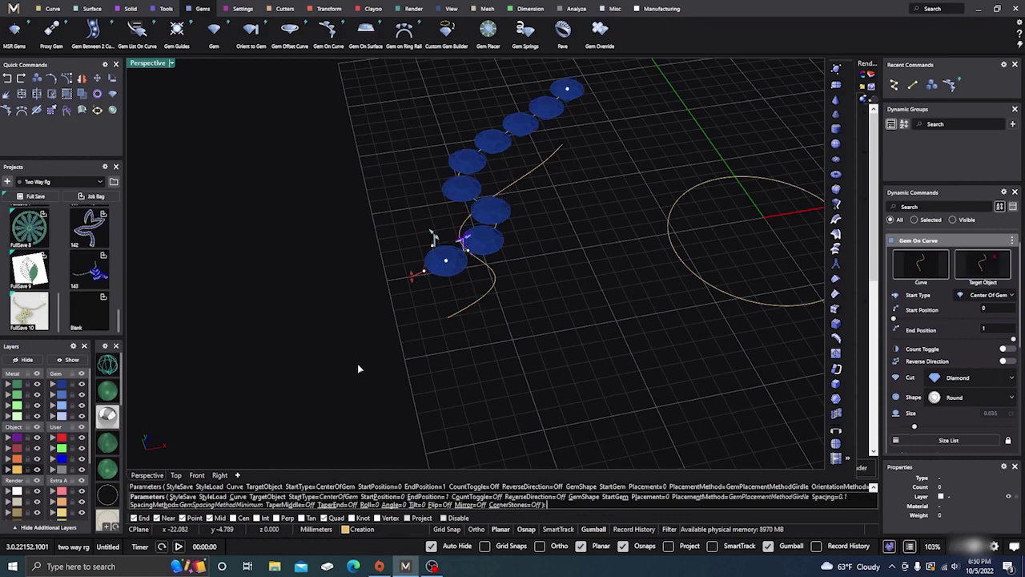
right_click_drag(358, 369, 327, 375)
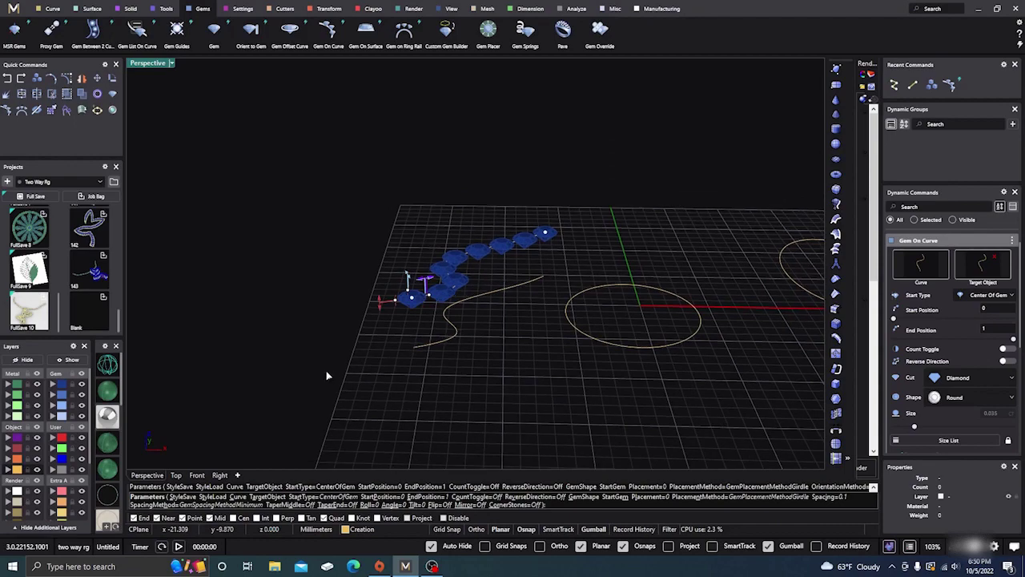
scroll(455, 346, "up", 3)
key("Return")
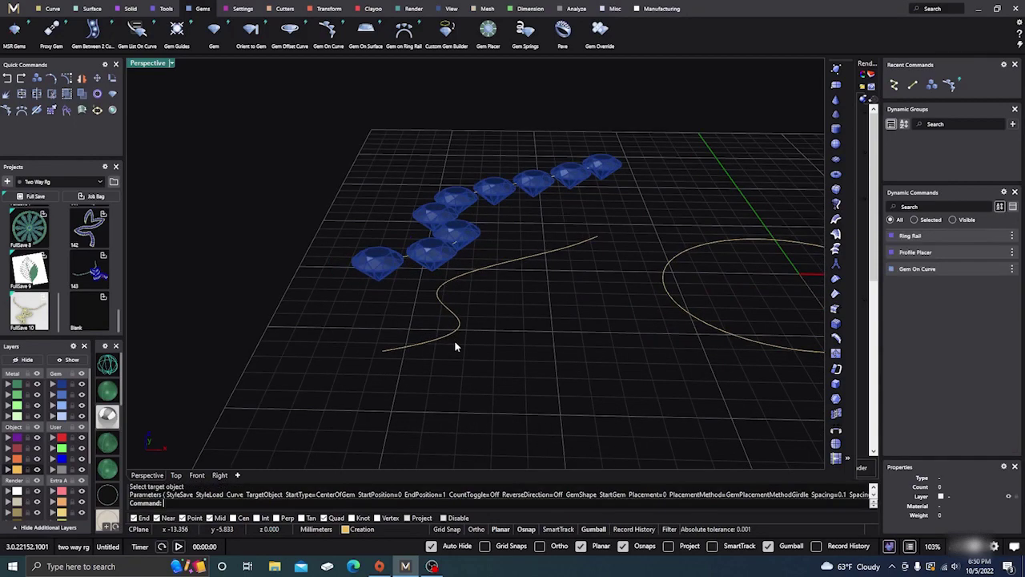
- Move the lower wavy curve in the negative X direction in two stages to tilt the gems
right_click_drag(489, 362, 451, 346)
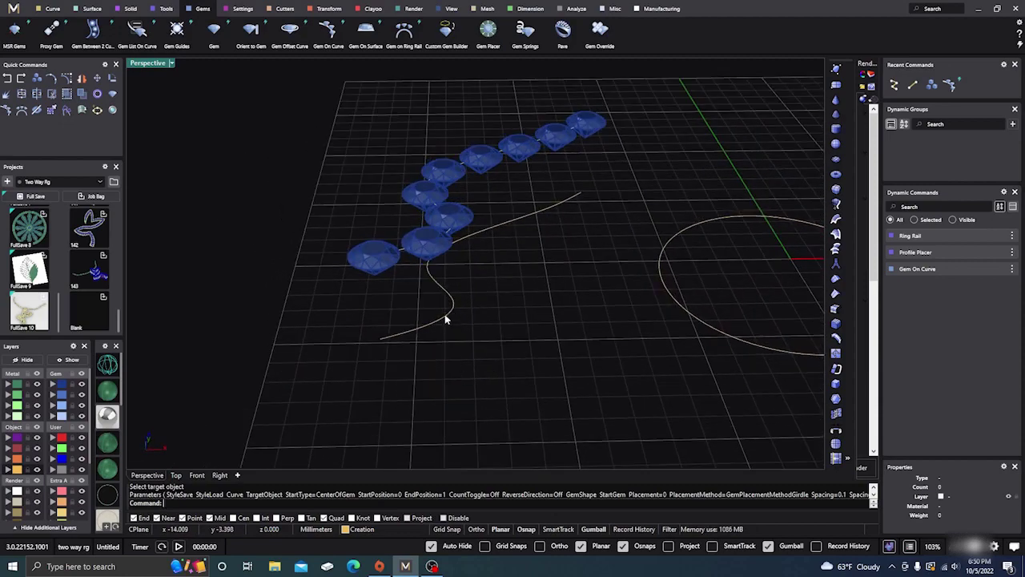
left_click(447, 319)
right_click_drag(463, 393, 465, 401)
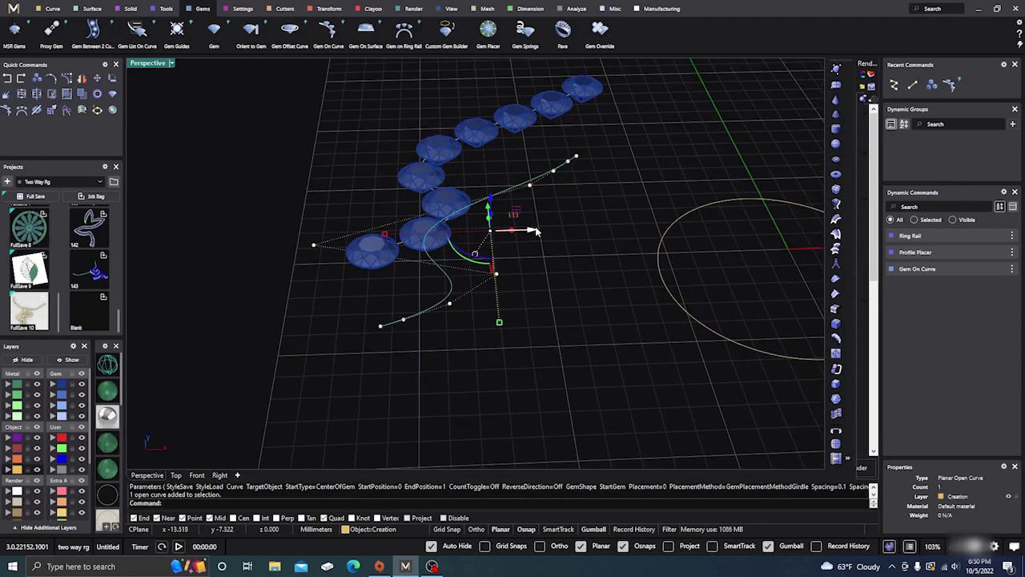
left_click_drag(535, 233, 485, 234)
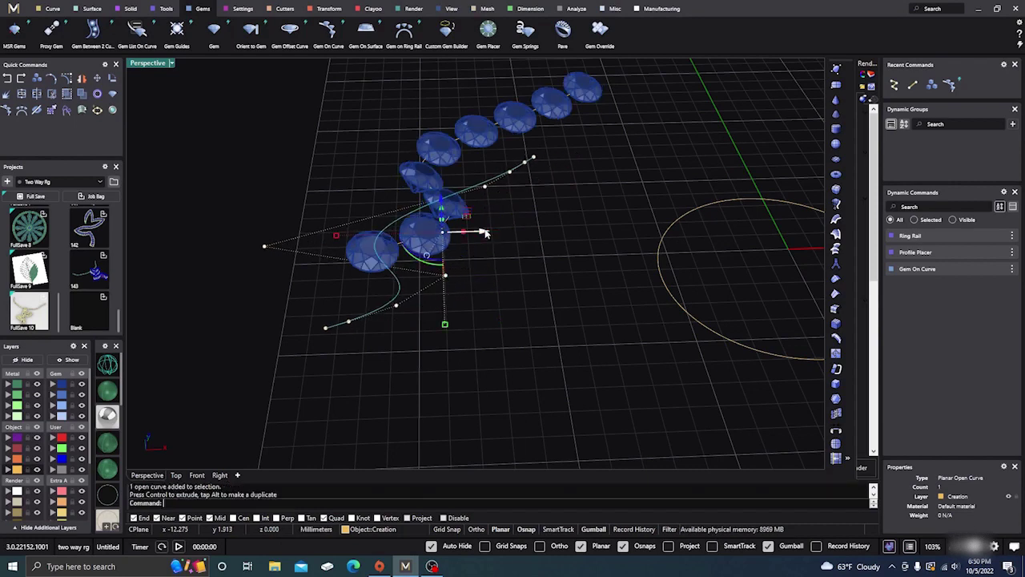
right_click_drag(542, 324, 506, 293)
left_click_drag(476, 267, 447, 266)
right_click_drag(507, 362, 523, 352)
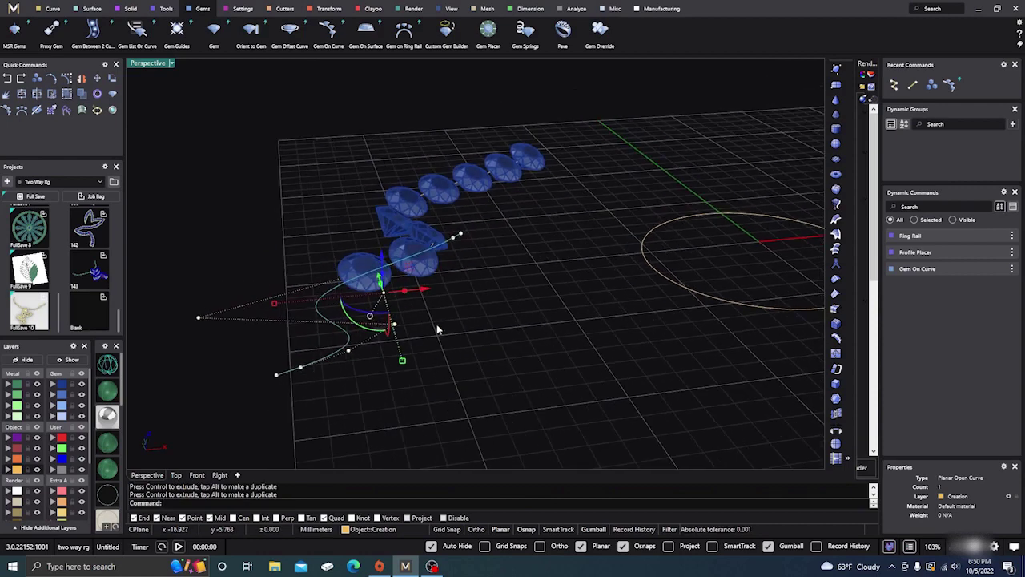
- Move the lower wavy curve in the positive X direction past its original position to tilt the gems the opposite way
left_click_drag(423, 293, 521, 298)
right_click_drag(544, 353, 586, 380)
left_click_drag(481, 263, 537, 263)
right_click_drag(582, 342, 561, 366)
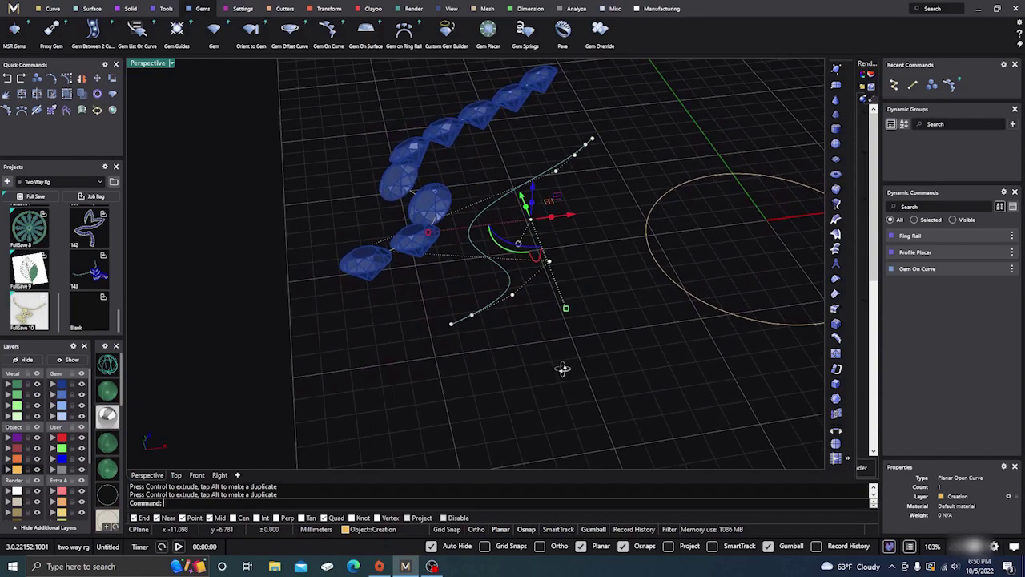
- Try to lower the control point next to the target curve's bottom end, and undo that move
left_click(467, 317)
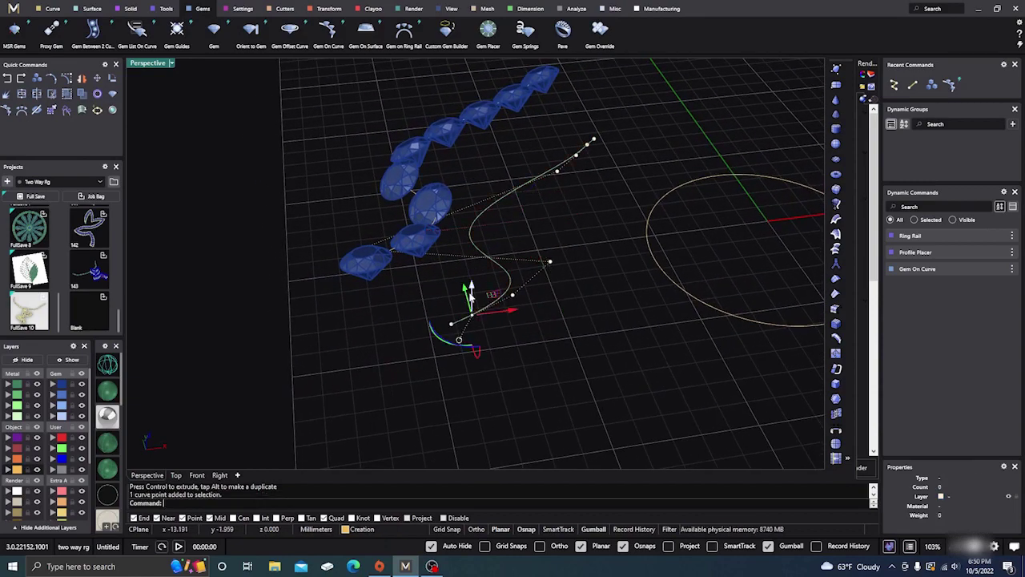
left_click_drag(464, 290, 479, 318)
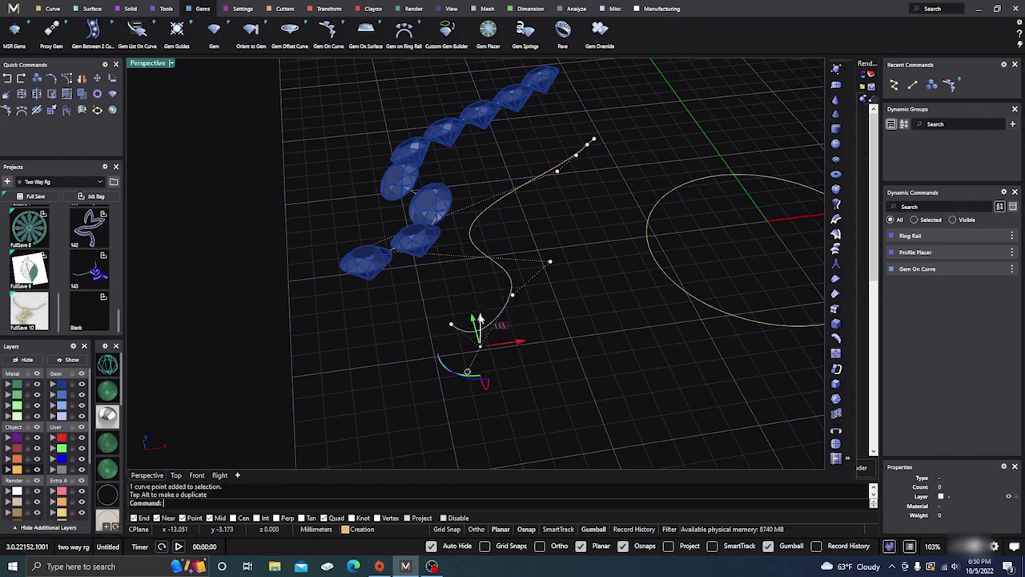
right_click_drag(407, 373, 471, 362)
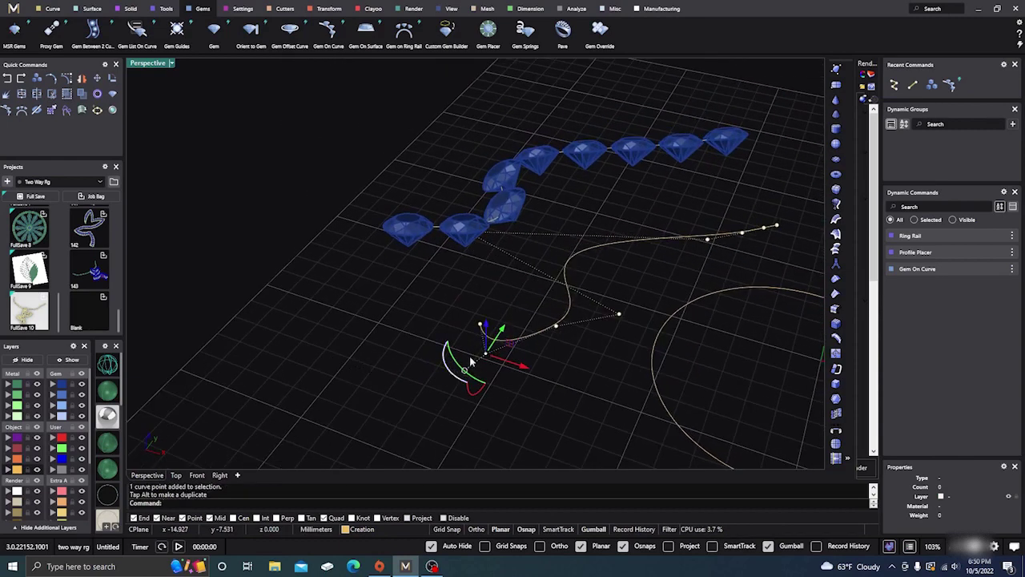
left_click(8, 78)
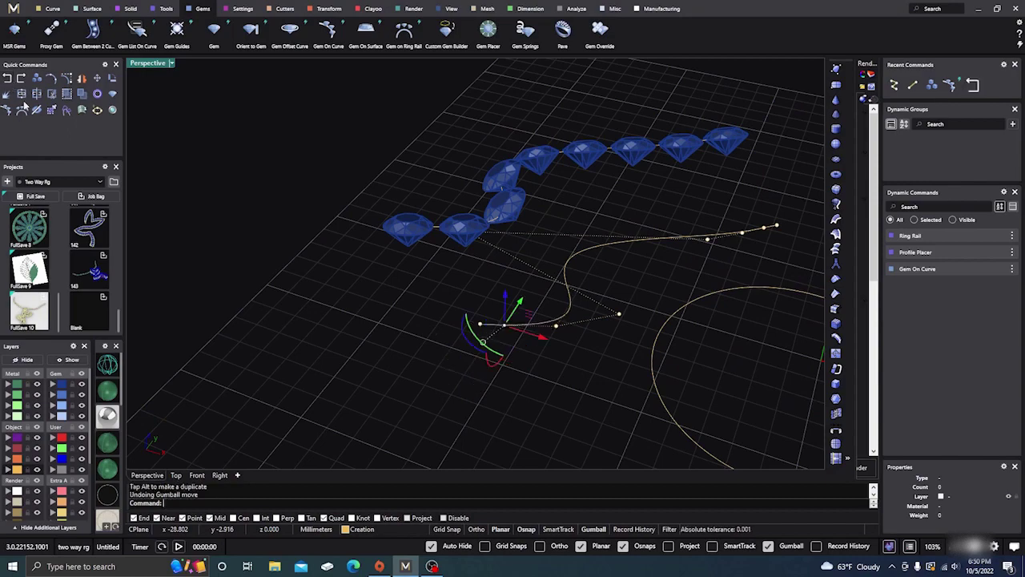
- Move the third control point from the target curve's bottom end across the XY plane, past the gems in negative X
right_click_drag(264, 364, 484, 346)
left_click(526, 281)
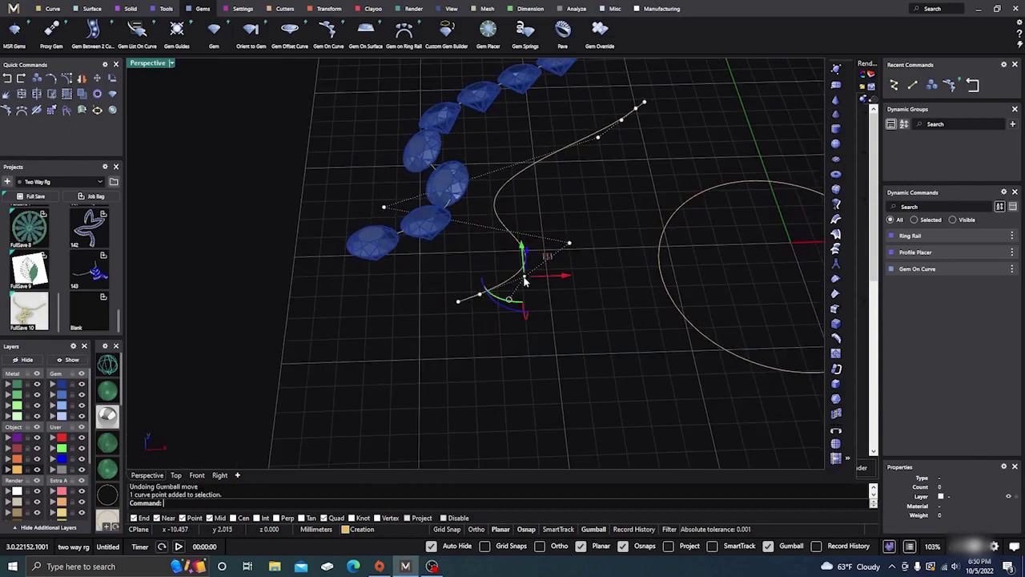
right_click_drag(533, 274, 537, 379)
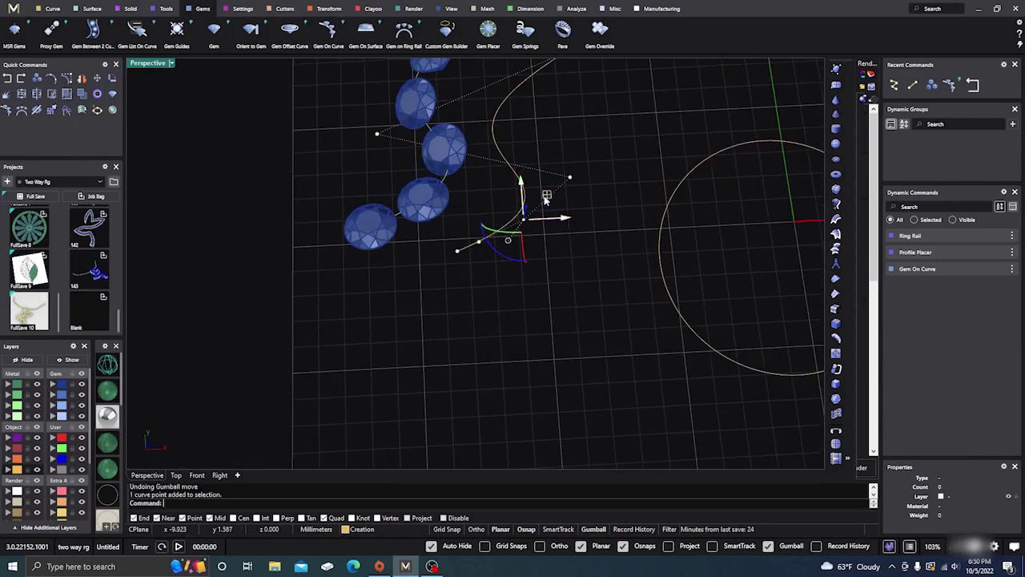
left_click_drag(550, 196, 378, 173)
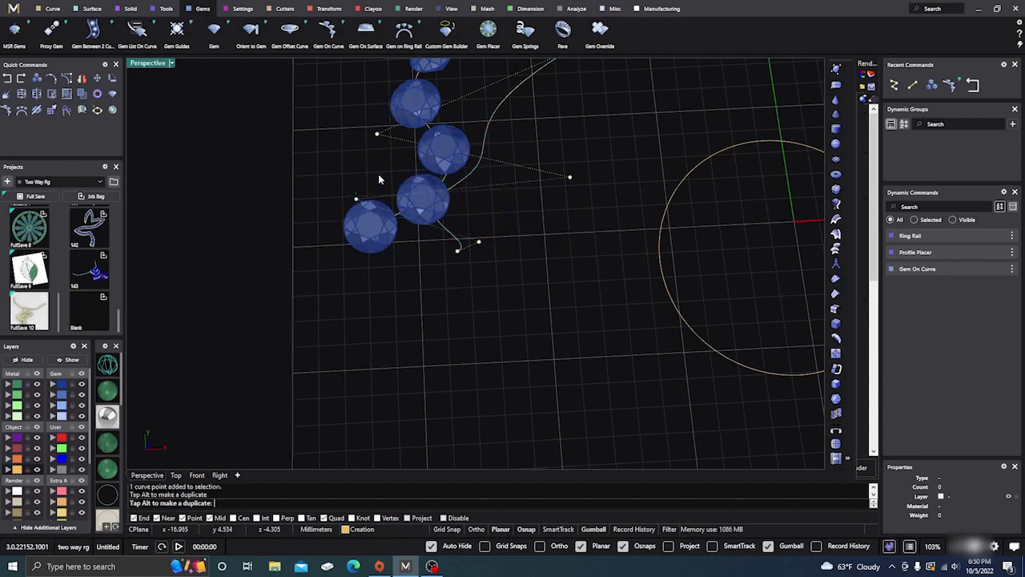
- Move the fourth and third control points from the target curve's upper end toward the gem row
right_click_drag(405, 293, 385, 342)
scroll(385, 337, "down", 5)
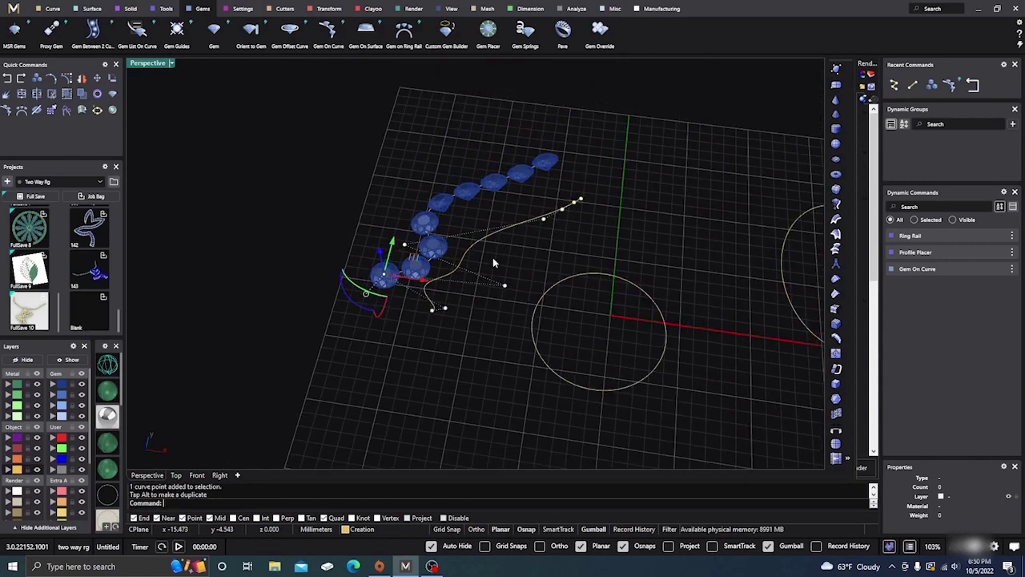
scroll(511, 239, "up", 7)
left_click(581, 196)
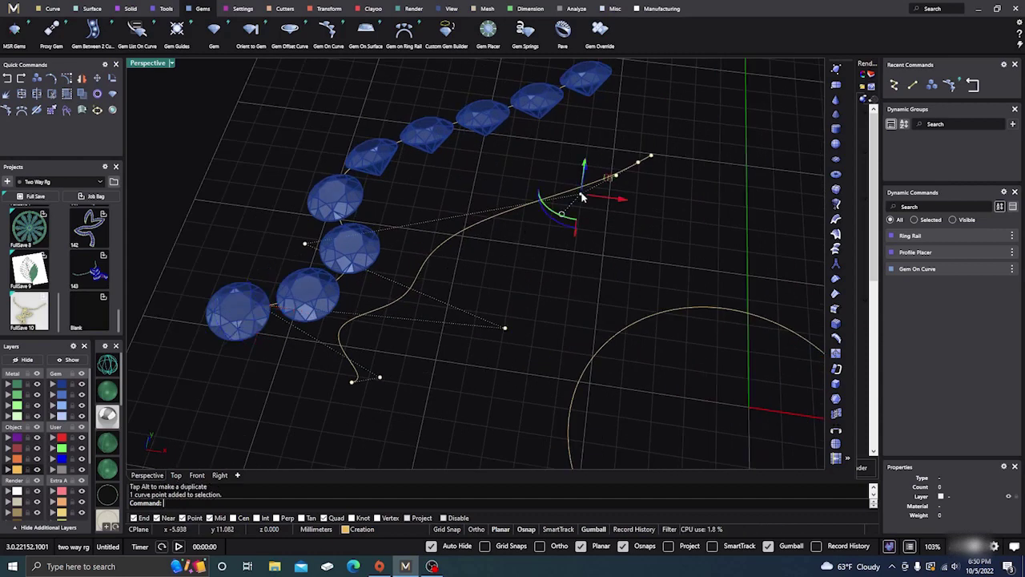
left_click_drag(609, 177, 536, 136)
right_click_drag(553, 276, 527, 323)
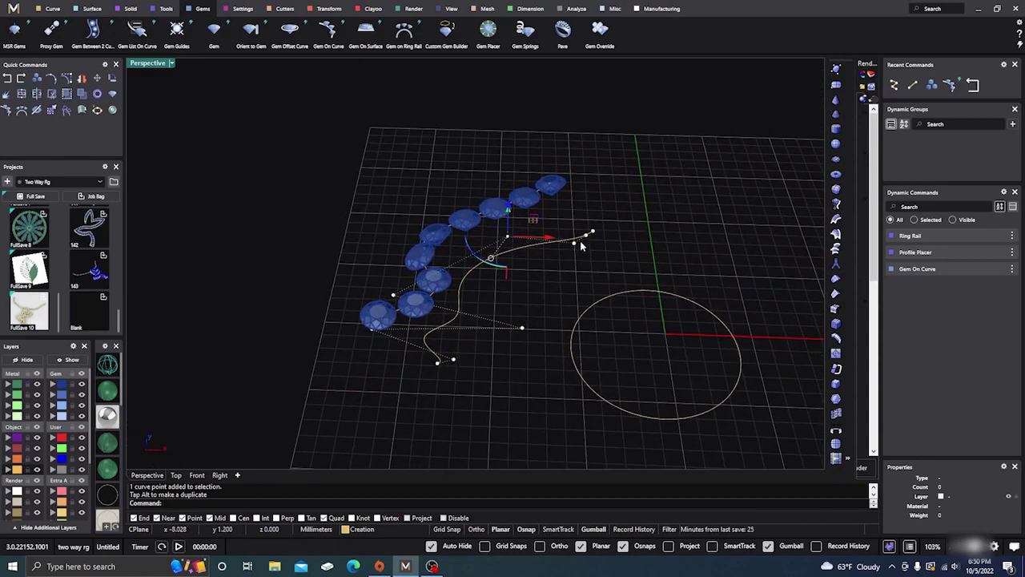
left_click_drag(580, 244, 565, 230)
right_click_drag(536, 288, 357, 379)
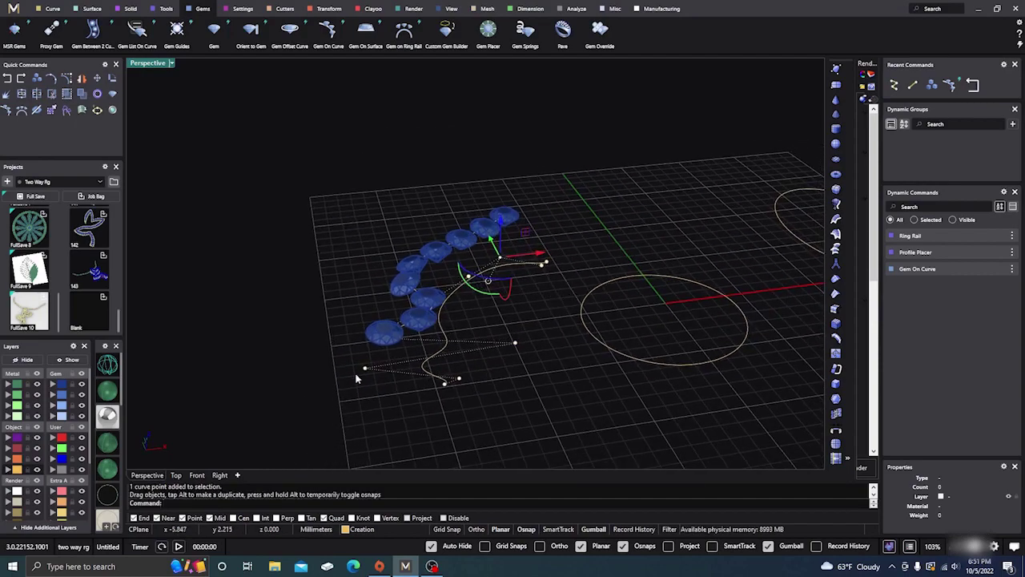
- Shift the target curve's middle control point within the XY plane to change the tilt of the nearby gems
right_click_drag(441, 304, 455, 330)
left_click(456, 315)
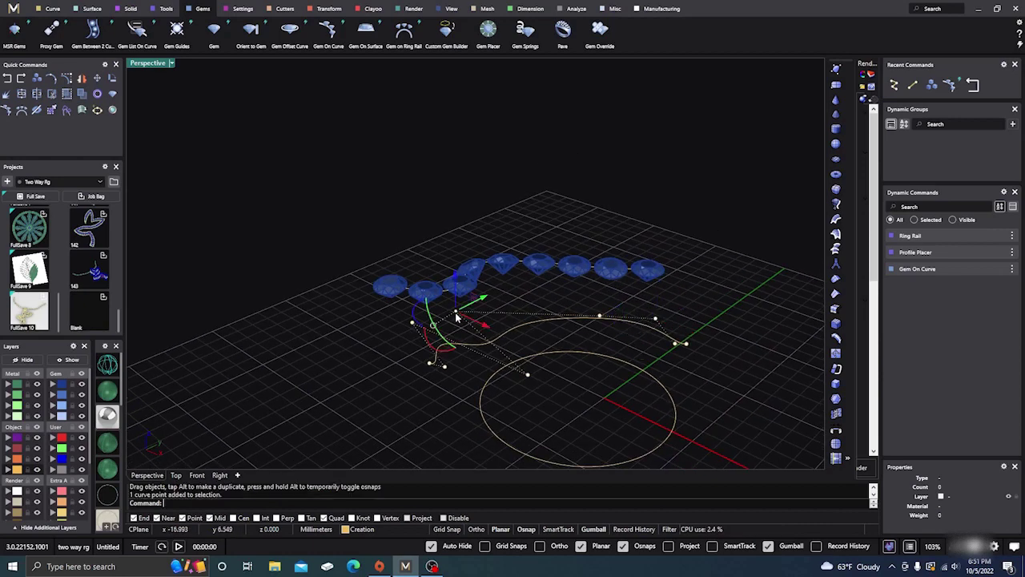
left_click_drag(489, 330, 516, 347)
- Pull the fourth control point from the target curve's upper end back away from the gems in the XY plane
right_click_drag(411, 415, 517, 266)
scroll(470, 288, "up", 2)
left_click(466, 275)
scroll(517, 263, "down", 4)
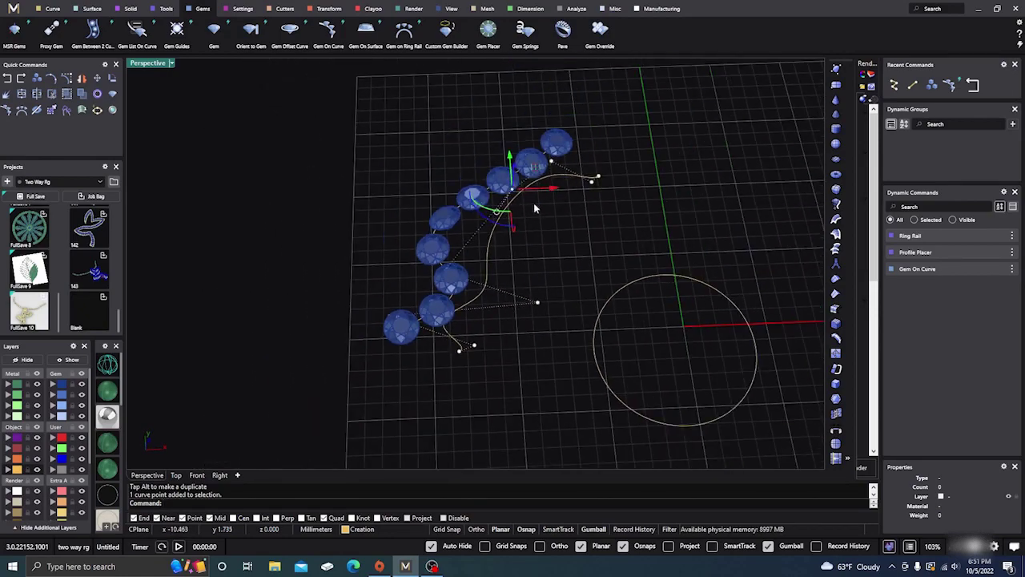
scroll(533, 184, "up", 7)
left_click_drag(487, 215, 566, 310)
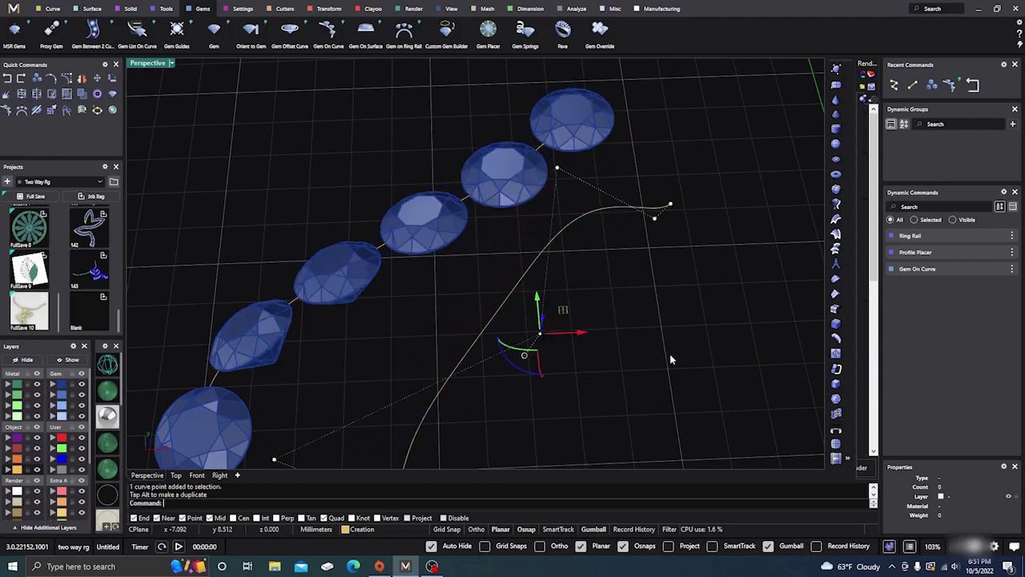
- Examine the gems' orientation along the wavy curve from several angles and turn off the target curve's control points
right_click_drag(671, 358, 673, 319)
scroll(641, 305, "down", 6)
scroll(539, 345, "down", 6)
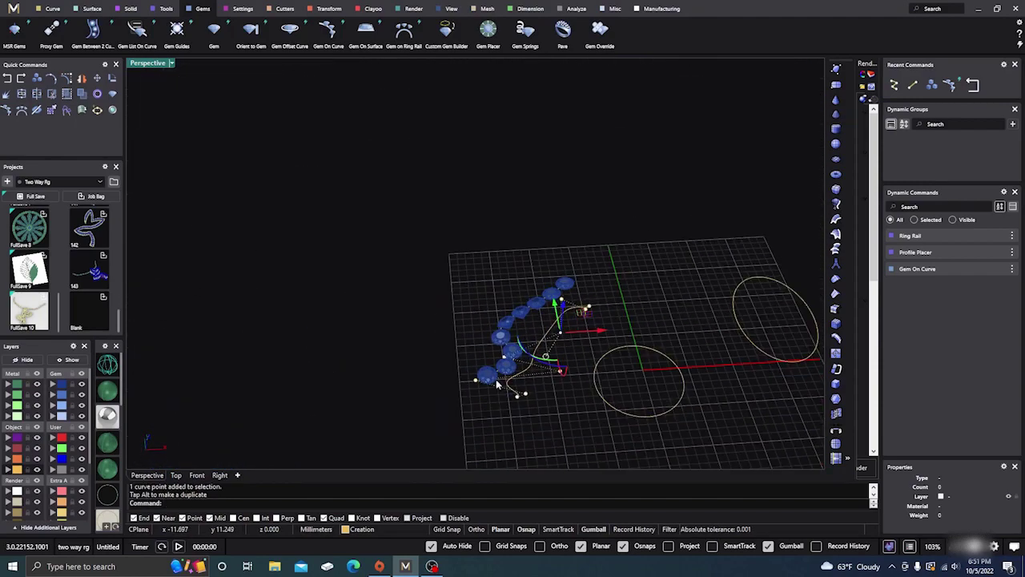
right_click_drag(496, 379, 462, 321)
scroll(533, 336, "up", 5)
scroll(451, 287, "down", 5)
scroll(463, 319, "up", 7)
scroll(456, 314, "down", 7)
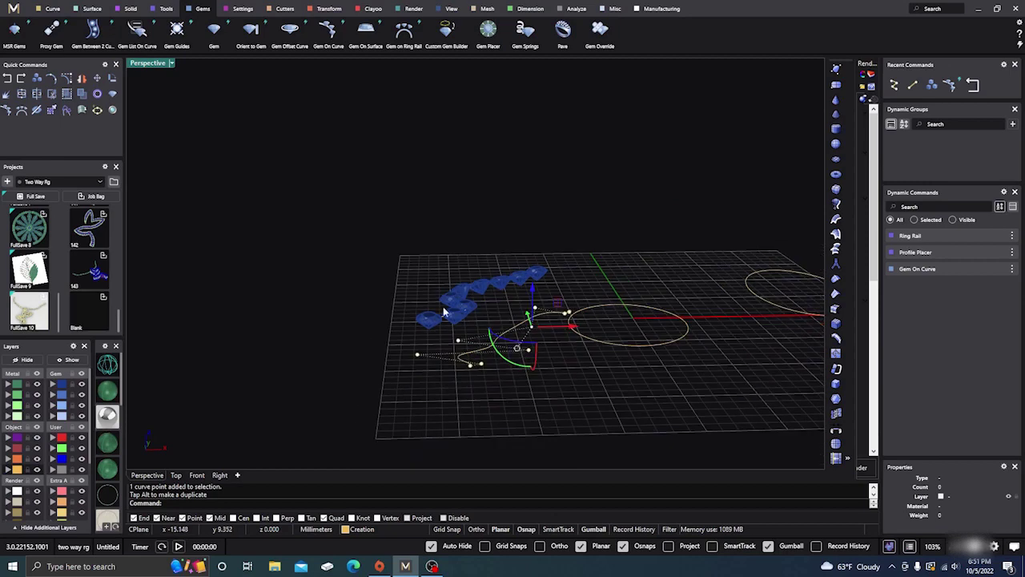
left_click(341, 394)
right_click_drag(355, 382, 370, 397)
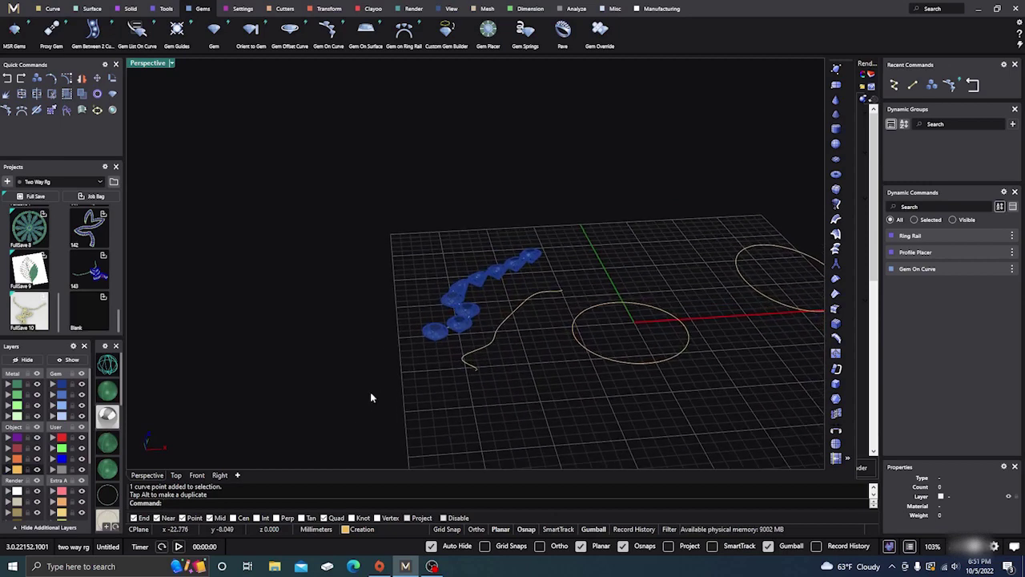
right_click_drag(386, 363, 375, 375)
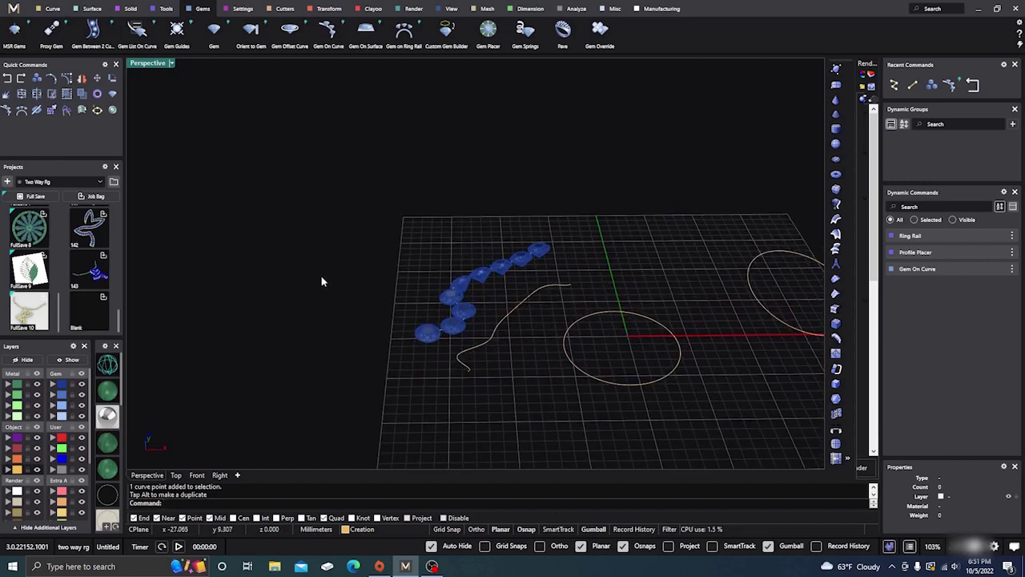
- Create girdle outline curves for all gems in the row with Gem Offset Curve, keeping spacing, Z offset and corner blend at 0
left_click(289, 32)
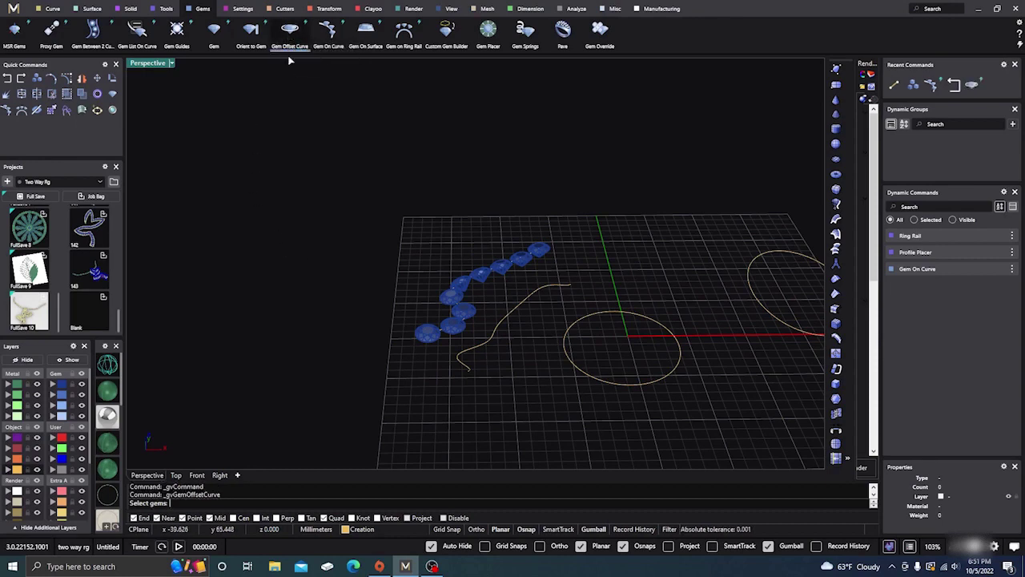
left_click(429, 339)
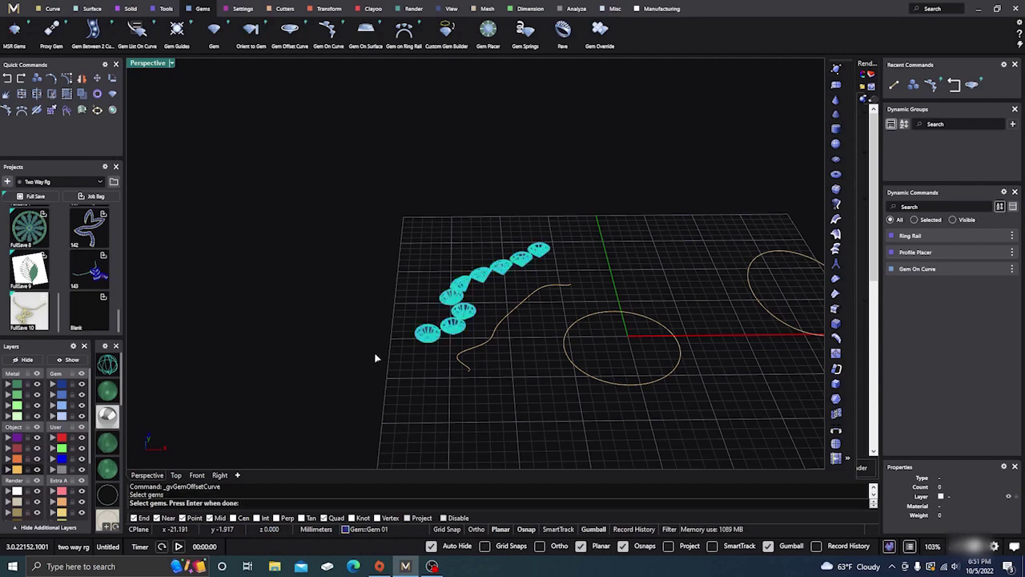
key("Return")
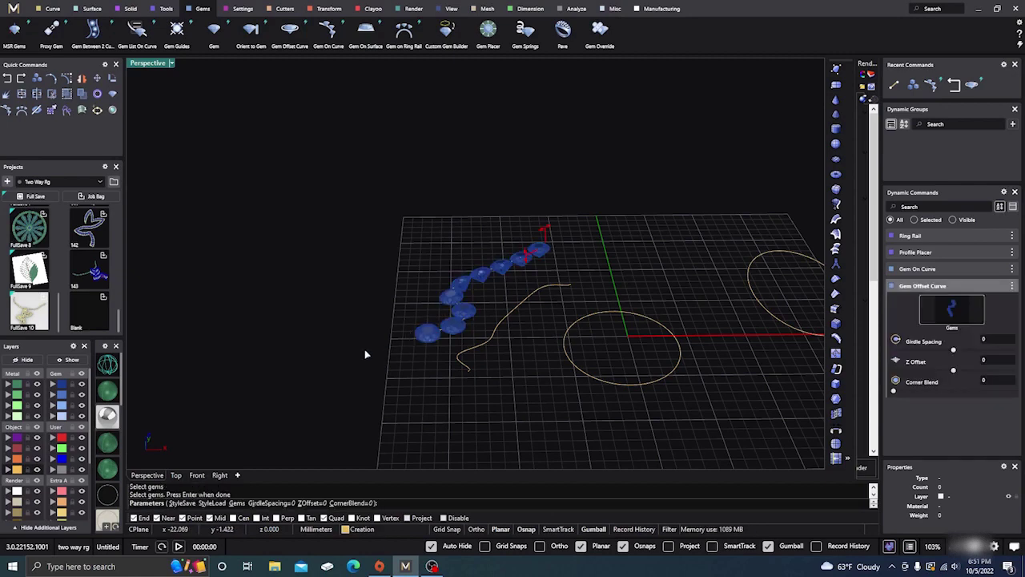
key("Return")
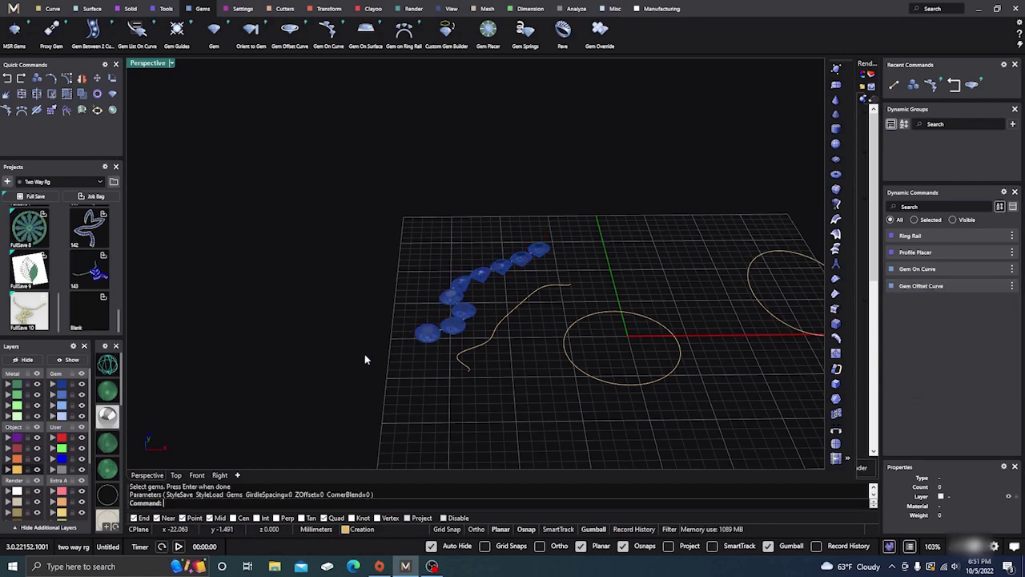
- Hide the Gem 01 layer and view the tilted girdle outlines up close
left_click(81, 386)
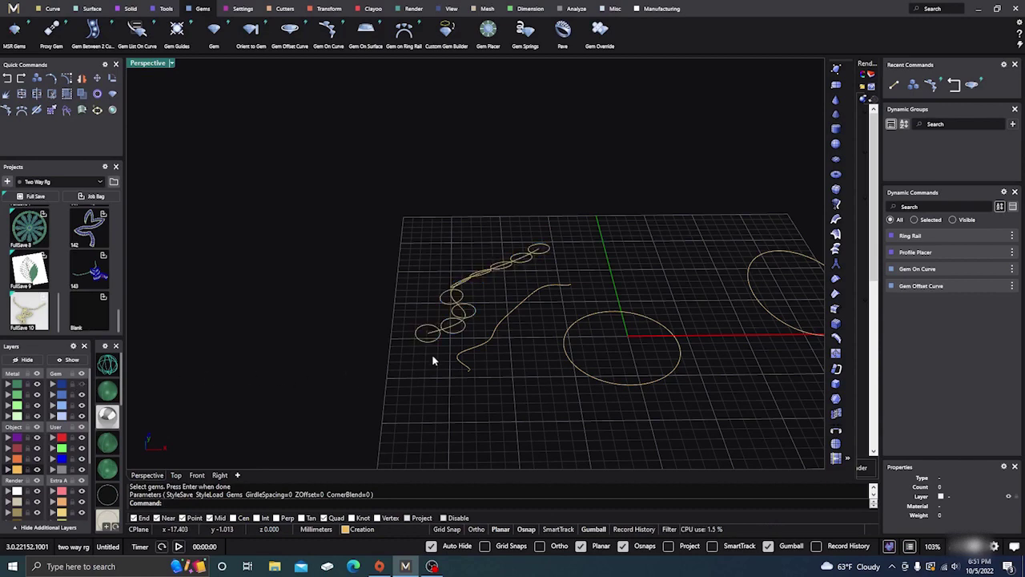
right_click_drag(435, 357, 460, 404)
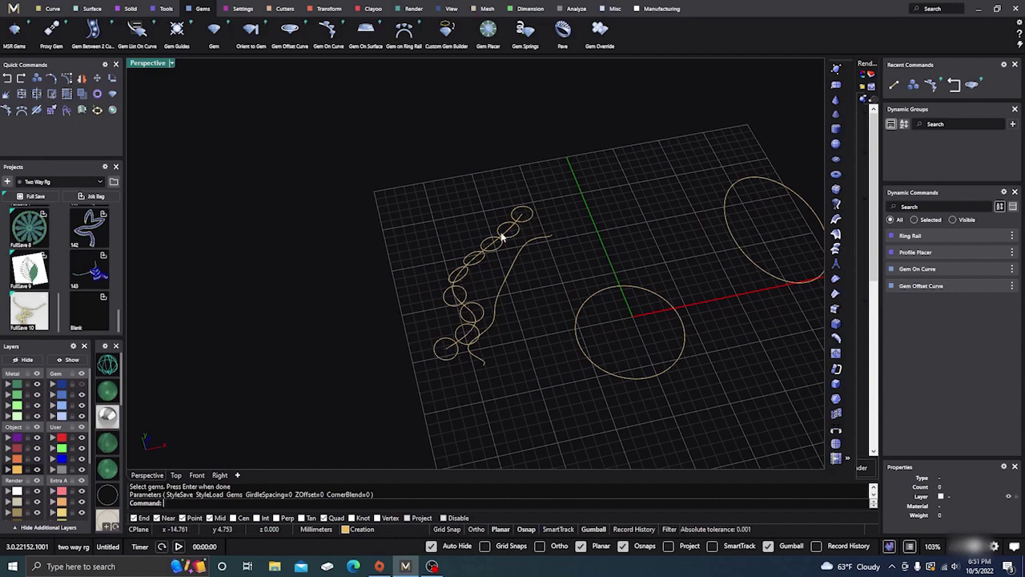
right_click_drag(460, 371, 475, 337)
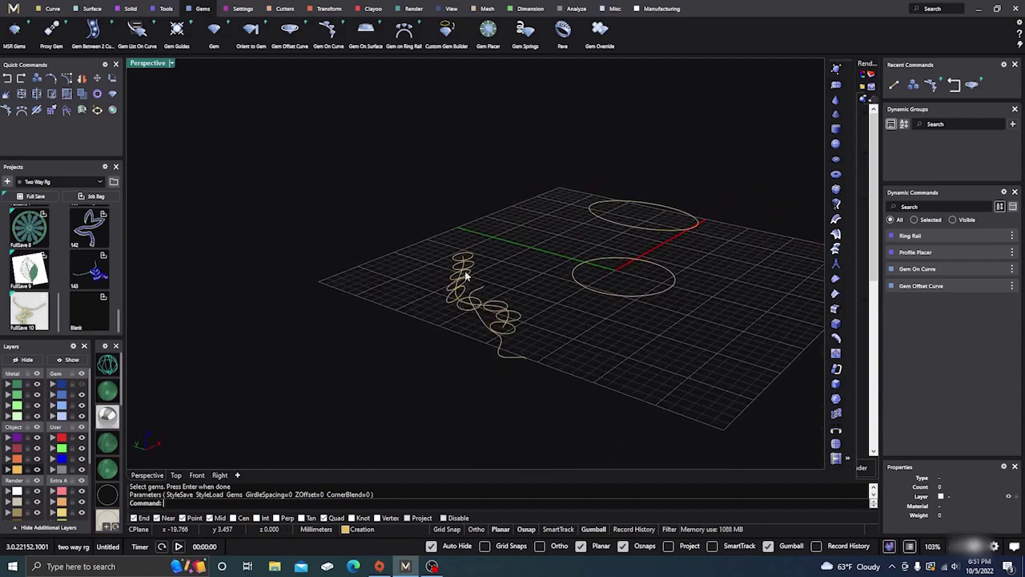
scroll(466, 276, "up", 5)
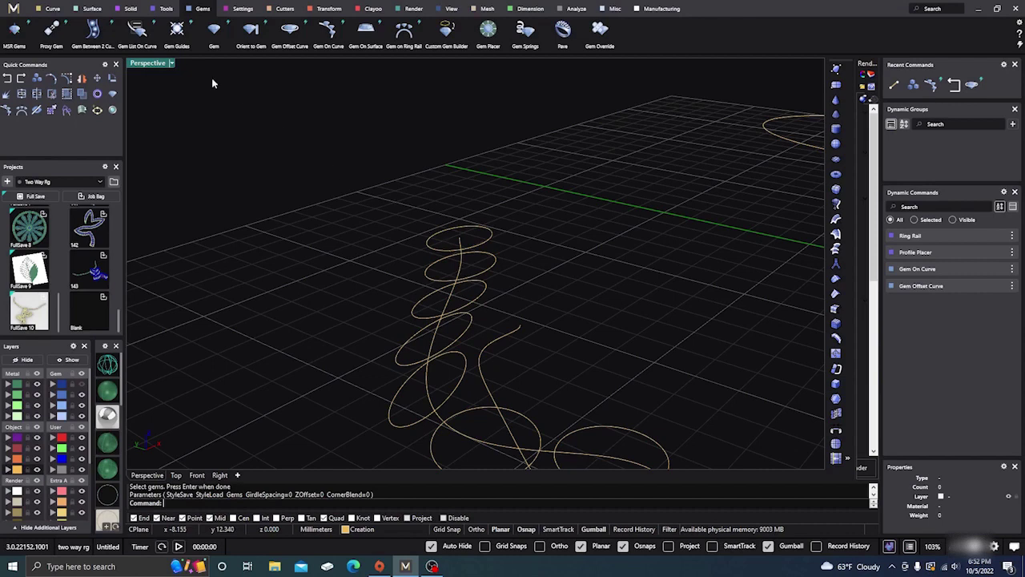
- Draw a degree 5 interpolated curve along one side of the gem row, with one point on the edge of each girdle outline
left_click(58, 12)
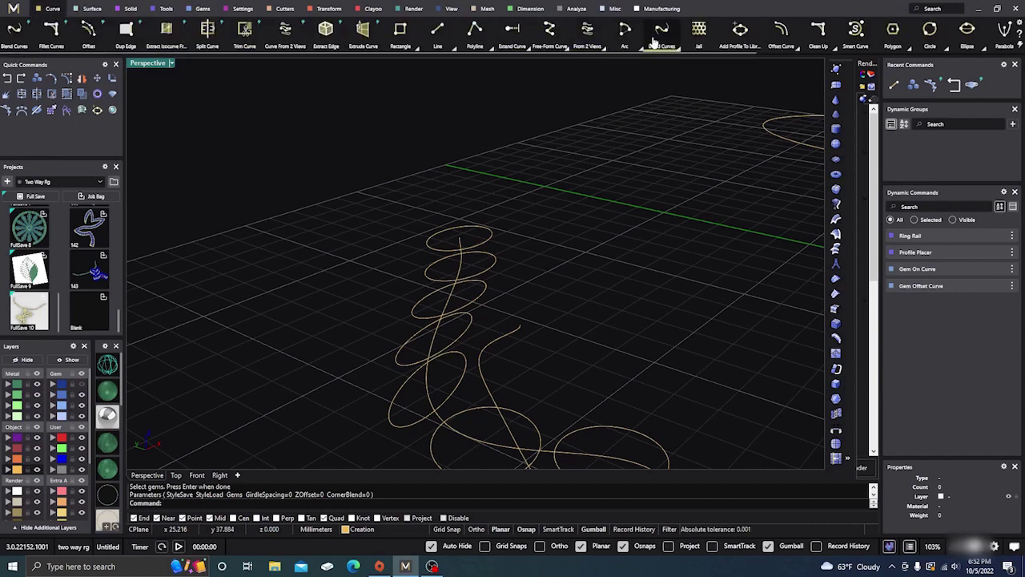
left_click(549, 30)
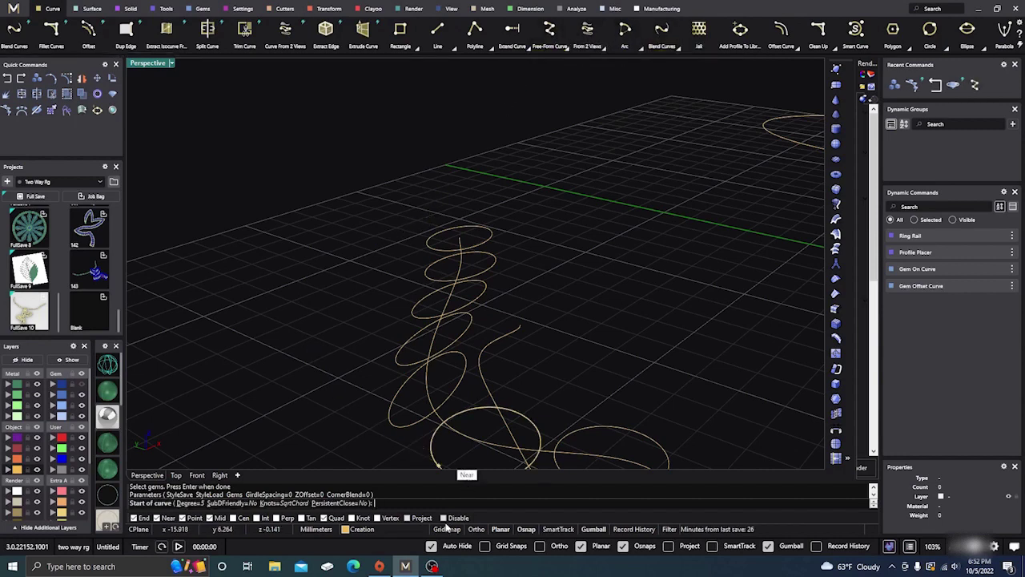
right_click_drag(353, 298, 337, 275)
left_click(356, 247)
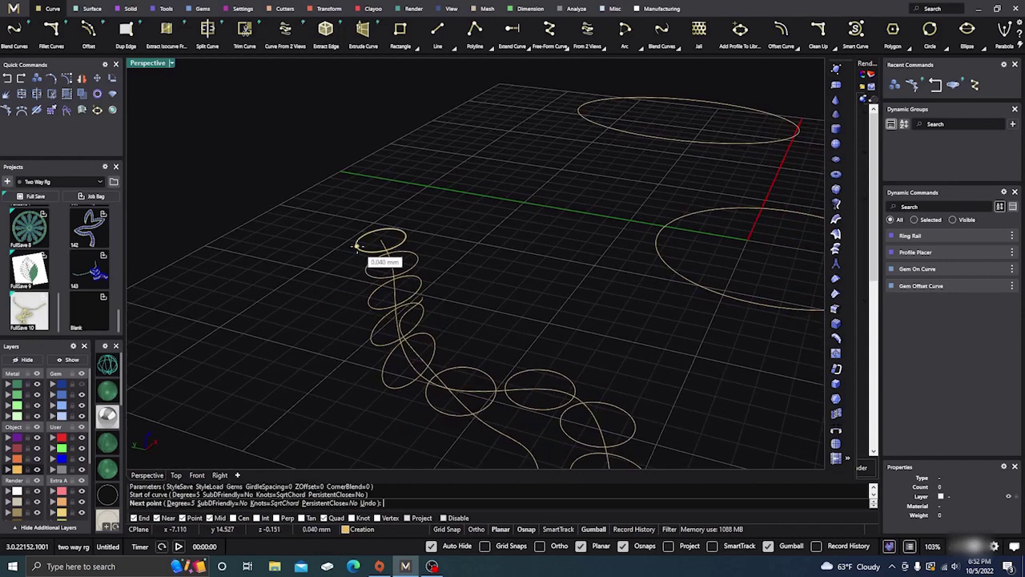
left_click(366, 270)
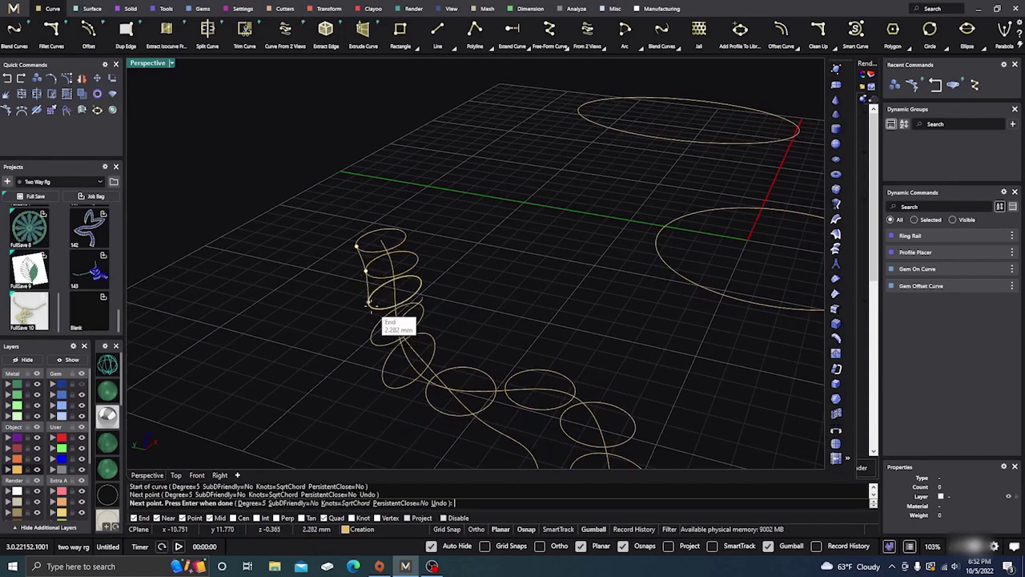
left_click(367, 303)
left_click(371, 338)
left_click(383, 381)
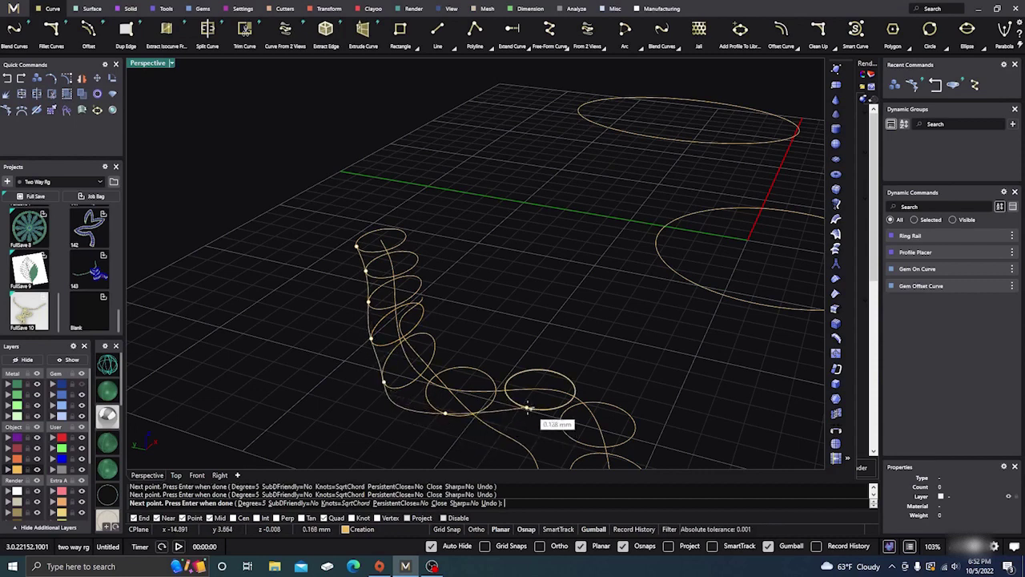
scroll(494, 309, "down", 3)
scroll(517, 386, "up", 2)
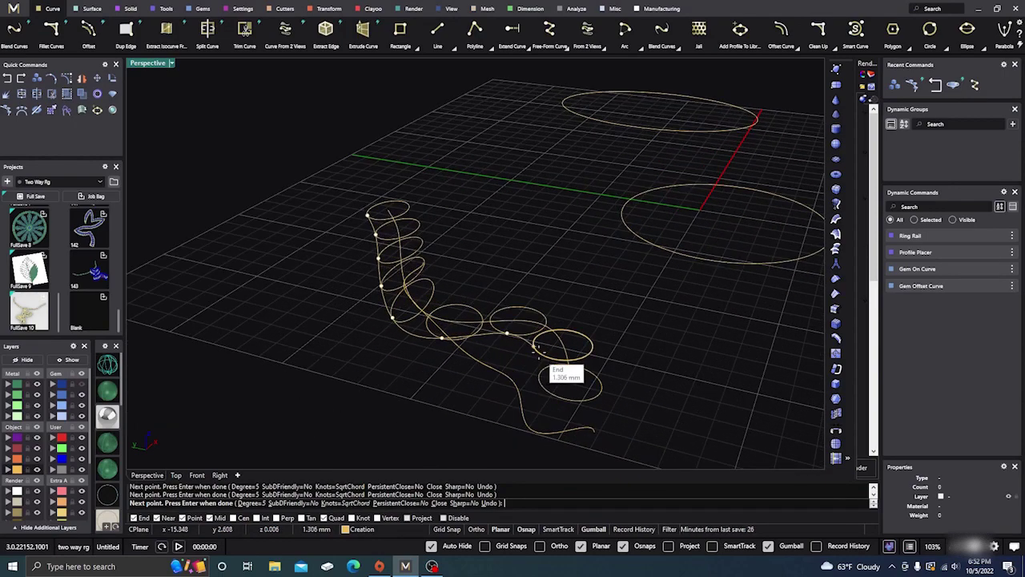
left_click(534, 346)
left_click(539, 376)
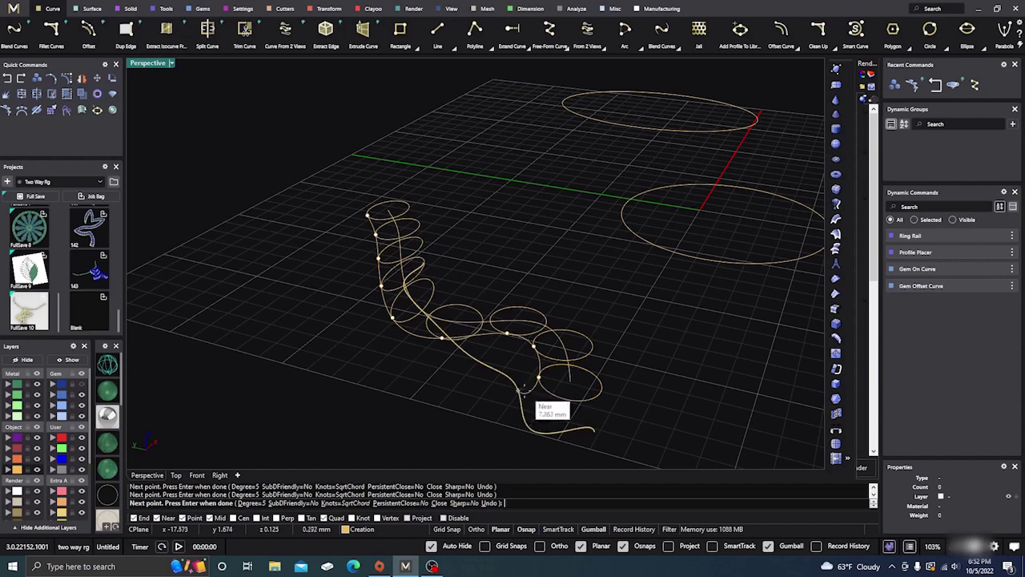
right_click(509, 396)
- Draw a second degree 5 interpolated curve along the opposite side of the gem row, with one point on the edge of each girdle outline
right_click_drag(454, 247, 437, 265)
right_click(439, 265)
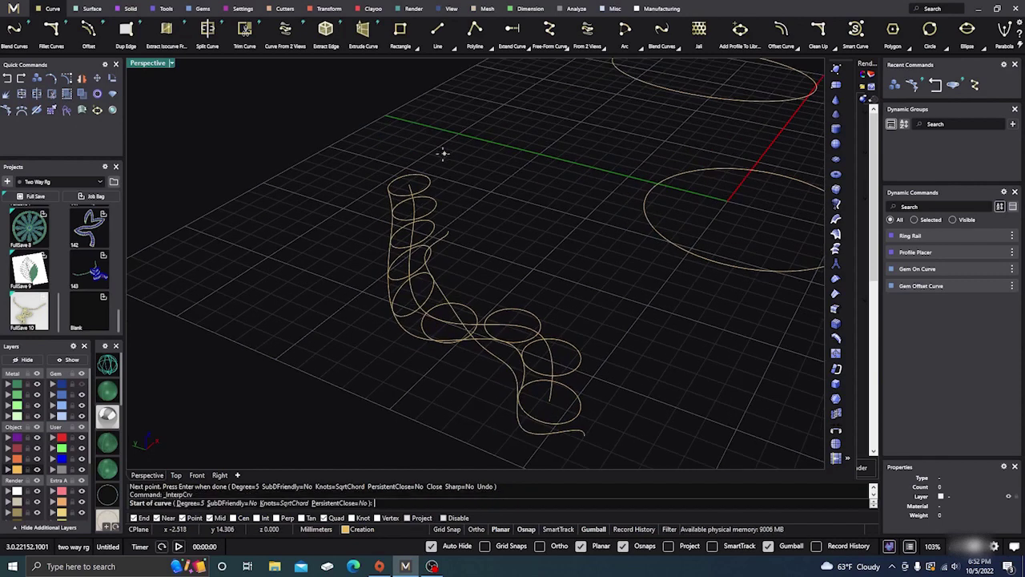
left_click(430, 180)
left_click(436, 204)
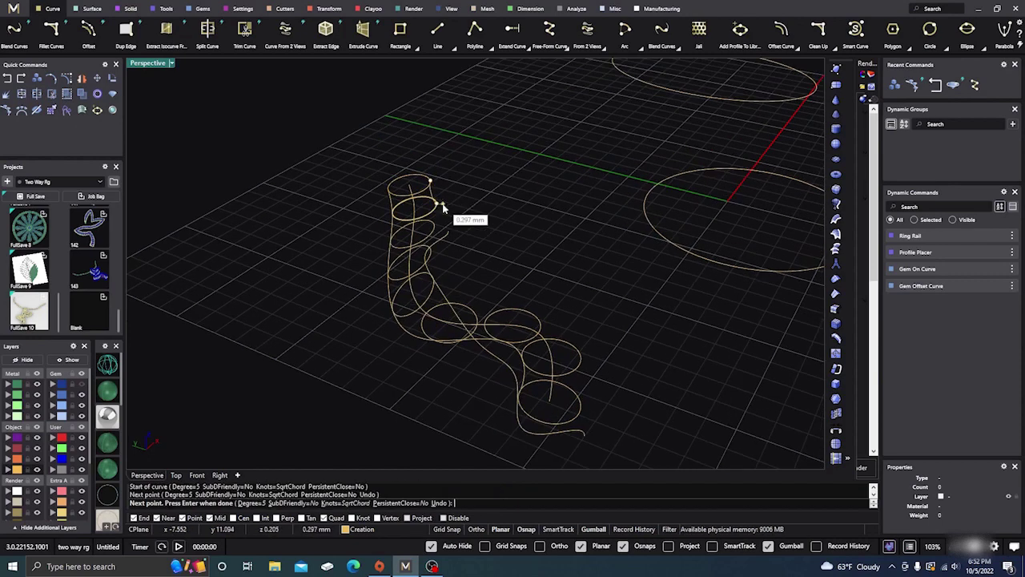
left_click(437, 229)
left_click(431, 251)
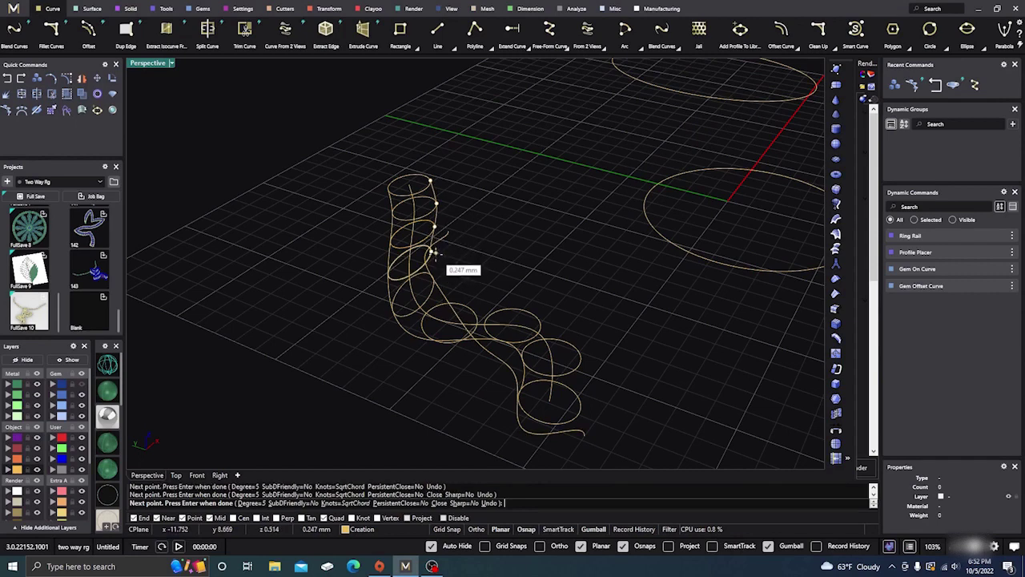
left_click(466, 306)
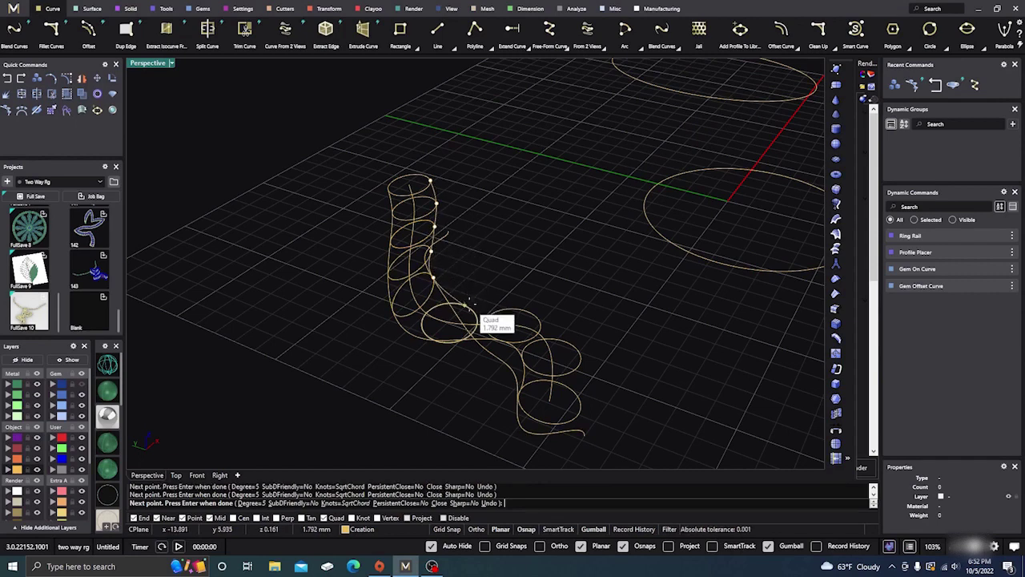
left_click(526, 310)
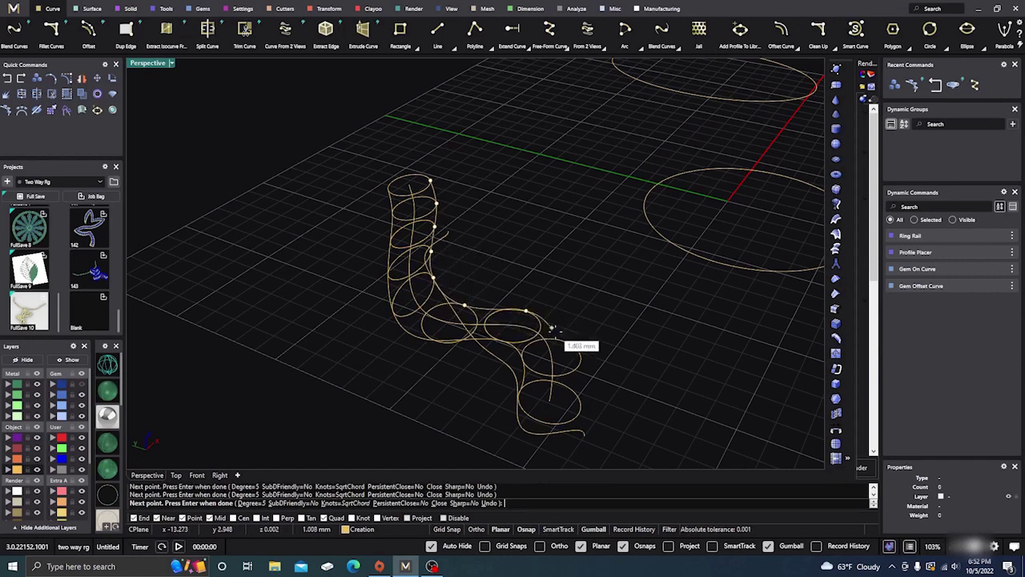
left_click(579, 358)
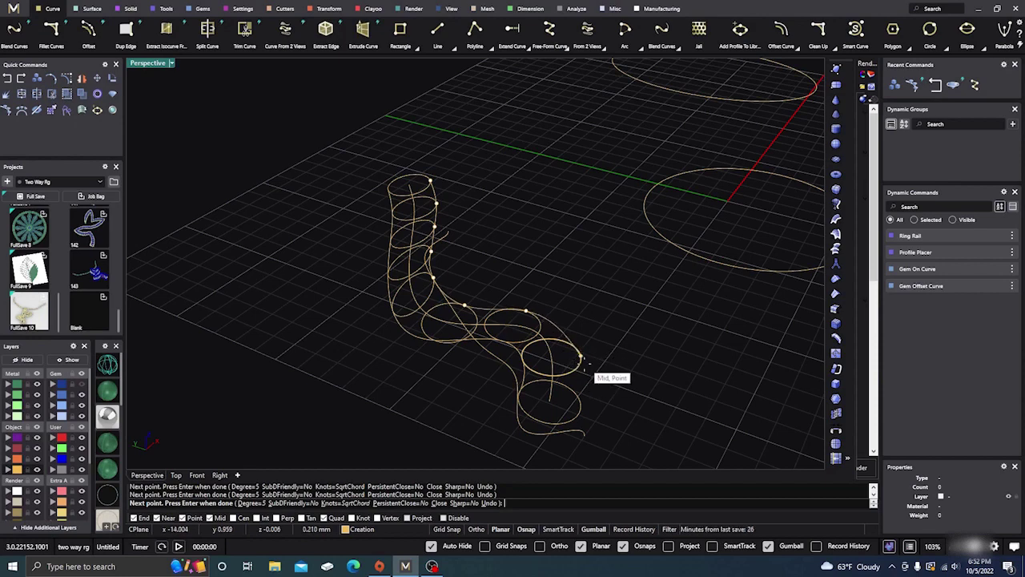
left_click(579, 413)
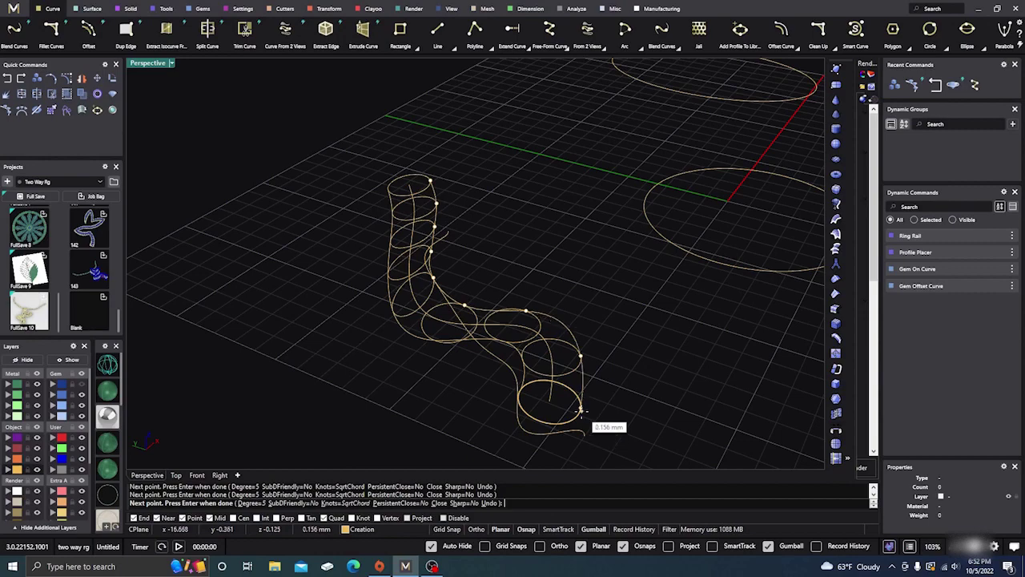
scroll(477, 292, "down", 4)
right_click(477, 294)
- Extend the upper-left rail past the gem row's lower end with the Natural extension type, picking its end in the Top view
mouse_move(407, 387)
right_mouse_down()
mouse_move(401, 344)
mouse_move(379, 329)
mouse_move(421, 395)
mouse_move(377, 343)
mouse_move(403, 359)
mouse_move(374, 337)
mouse_move(368, 360)
mouse_move(382, 366)
mouse_move(416, 352)
mouse_move(416, 405)
right_mouse_up()
scroll(427, 302, "up", 4)
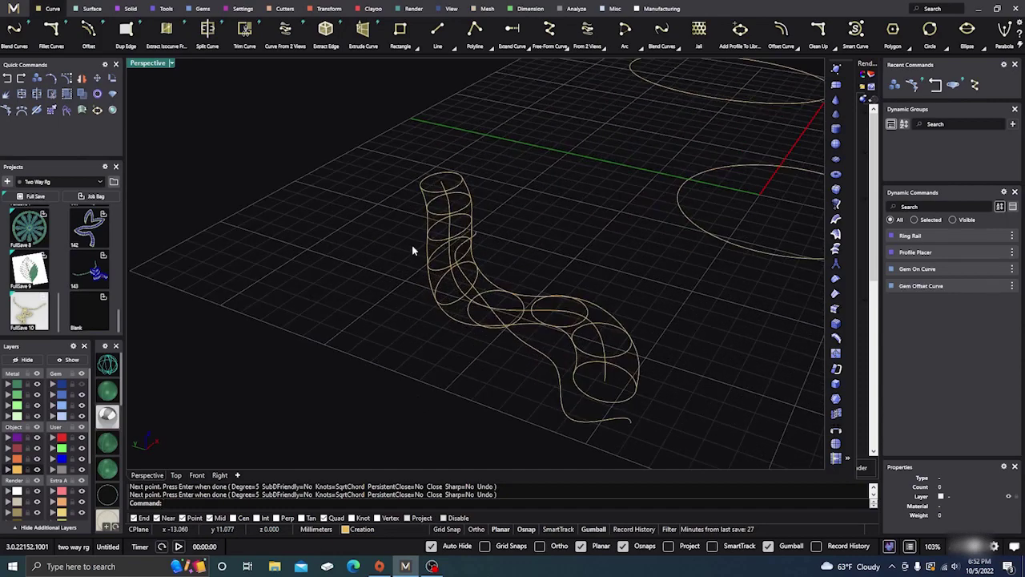
right_click_drag(374, 233, 462, 131)
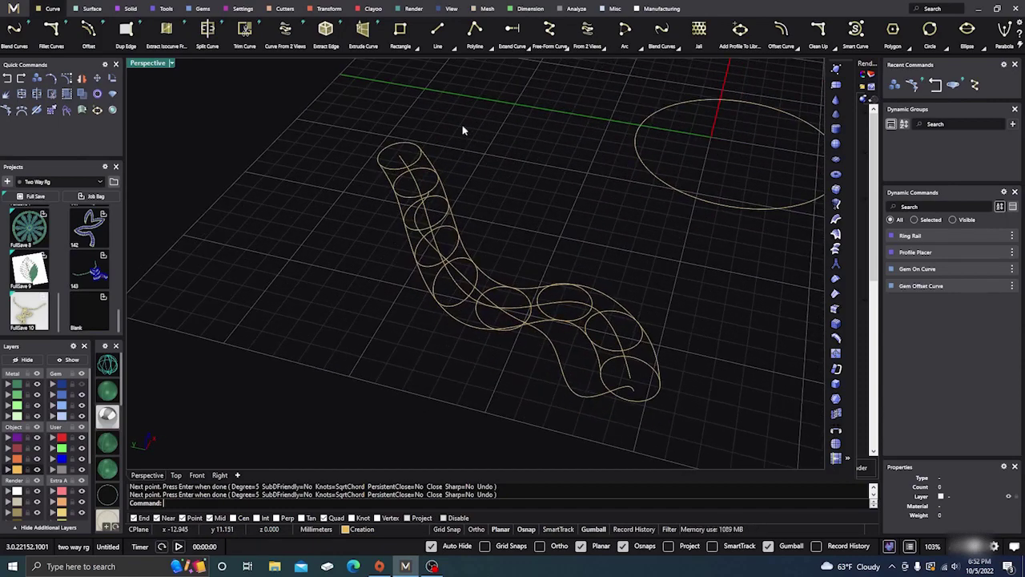
left_click(513, 30)
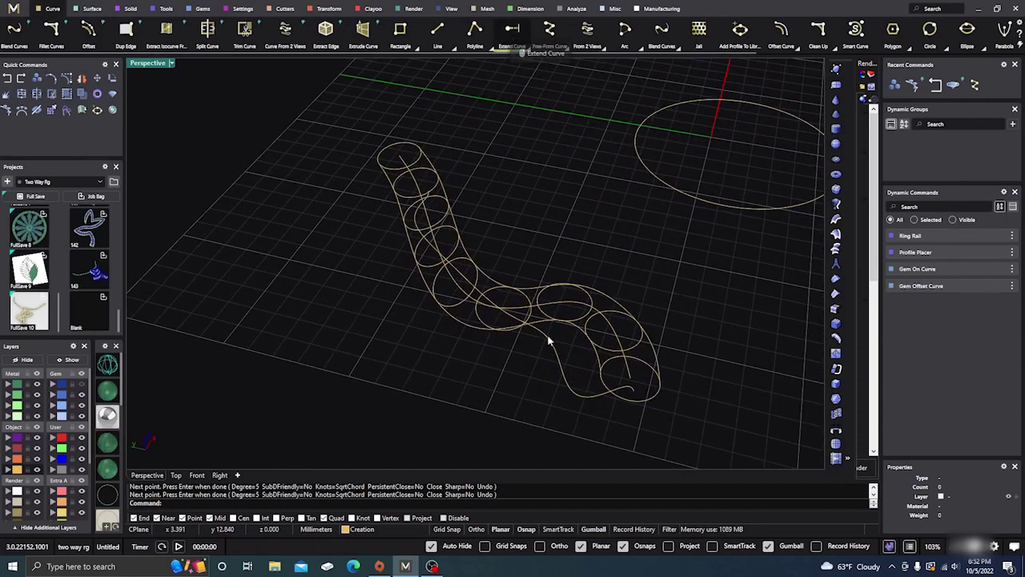
left_click(600, 367)
key("Return")
left_click(602, 369)
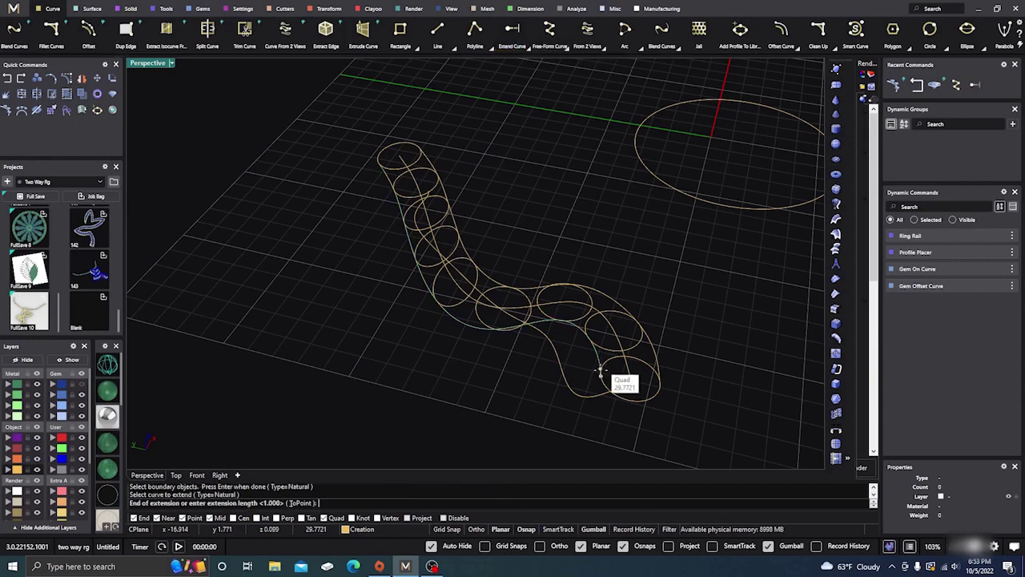
scroll(558, 379, "down", 3)
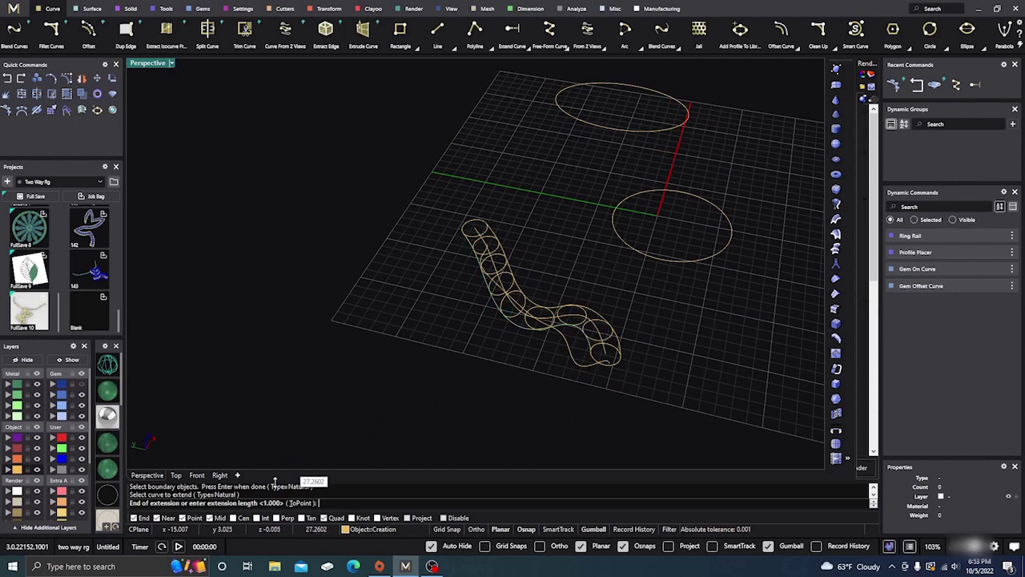
left_click(177, 476)
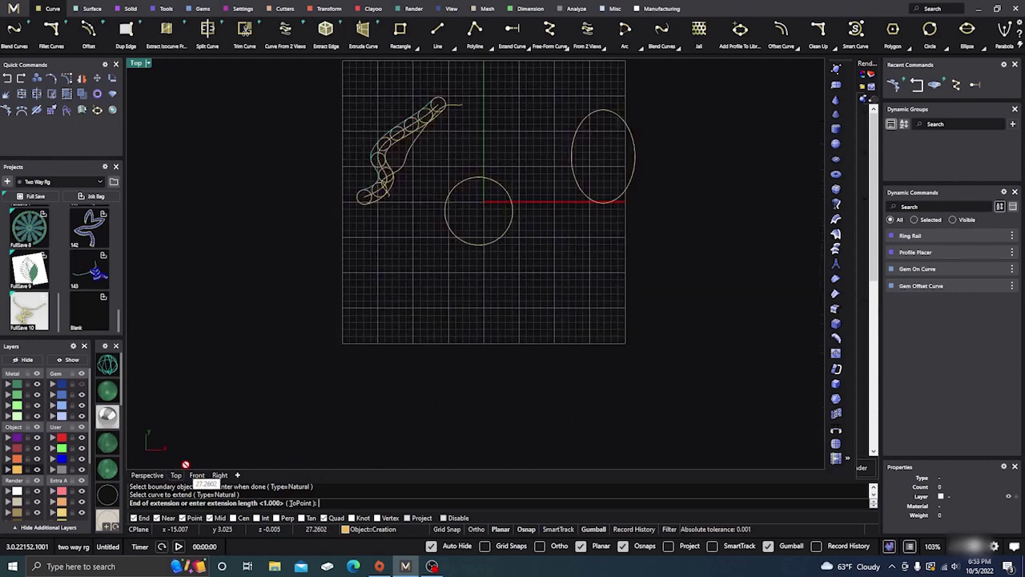
left_click(330, 208)
key("Return")
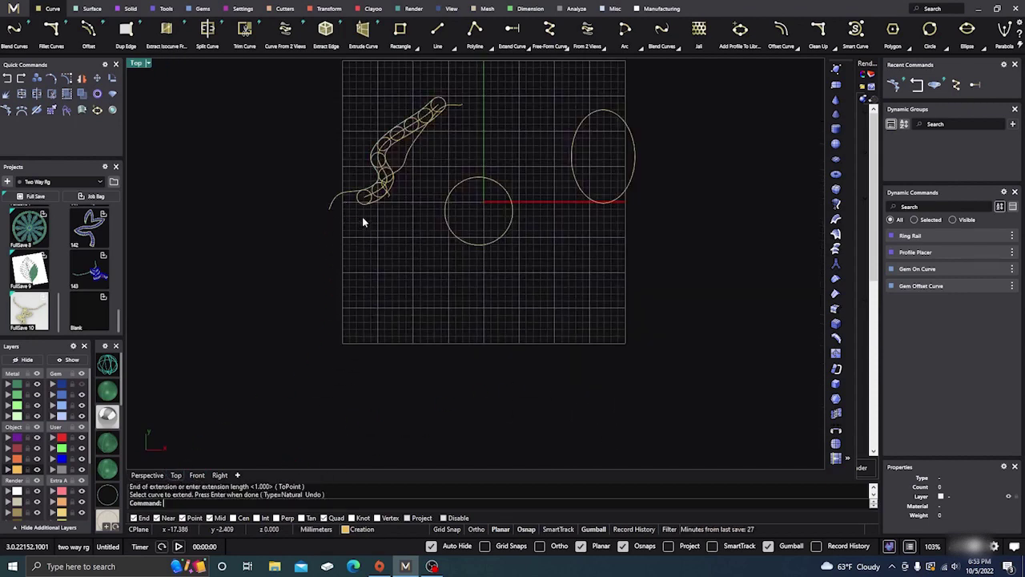
- Extend the lower-right rail past the last gem outline at the row's lower end, using the Natural extension type
scroll(366, 208, "up", 5)
left_click(381, 201)
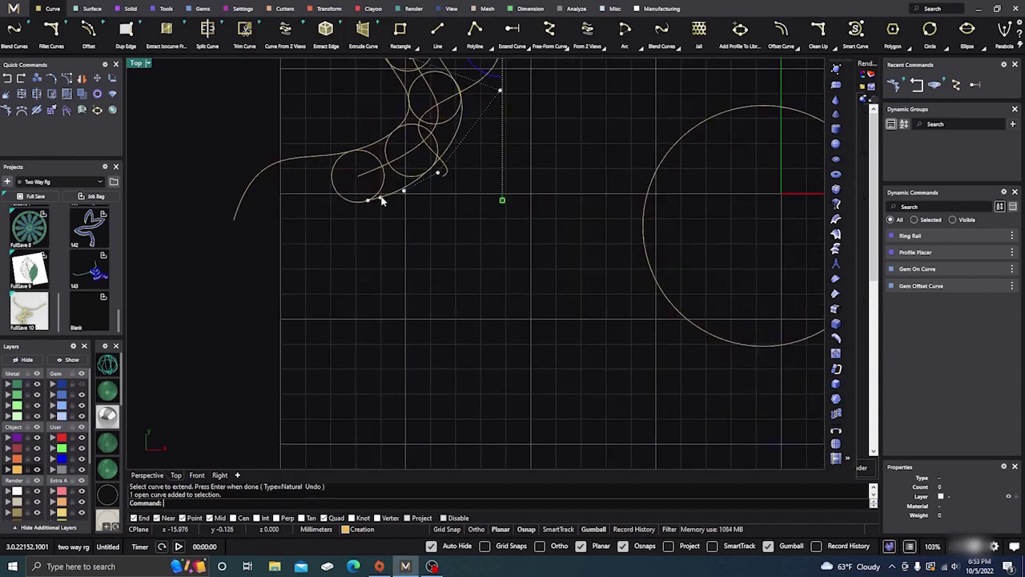
key("Return")
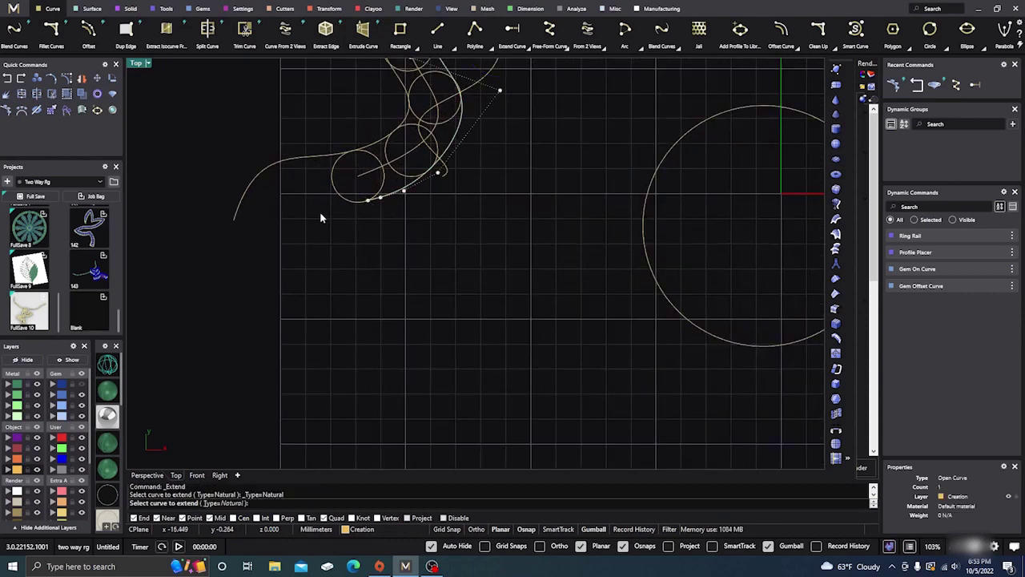
left_click(377, 203)
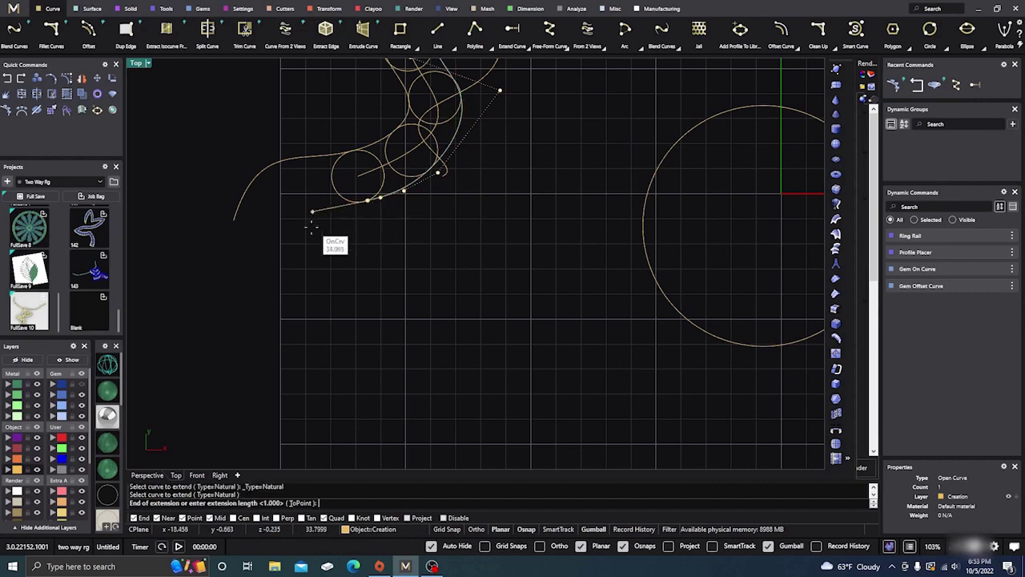
left_click(265, 247)
scroll(313, 335, "down", 8)
scroll(409, 159, "up", 10)
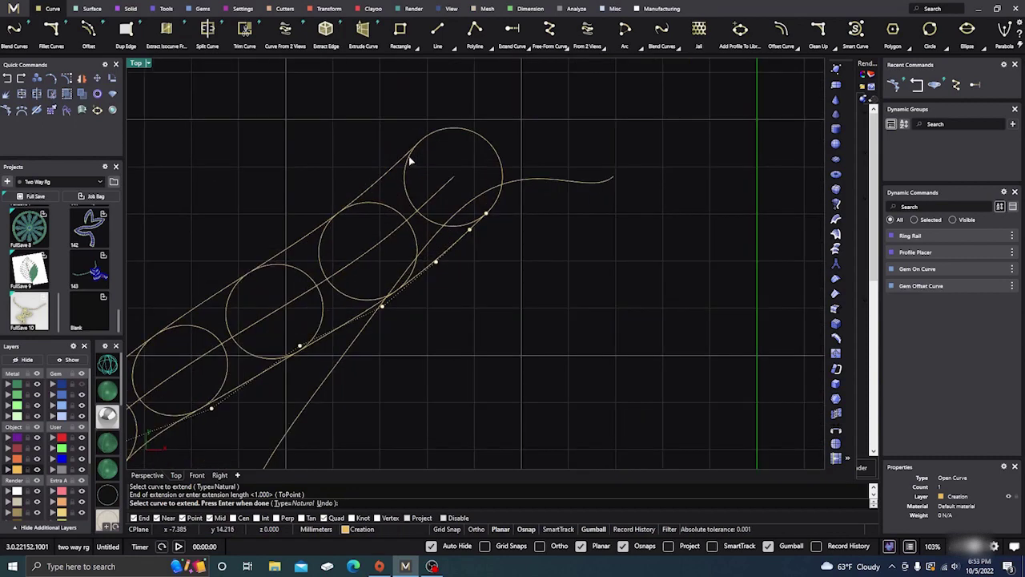
key("Return")
- Extend the upper-left rail past the last gem outline at the row's upper end, using the Natural extension type
left_click(404, 160)
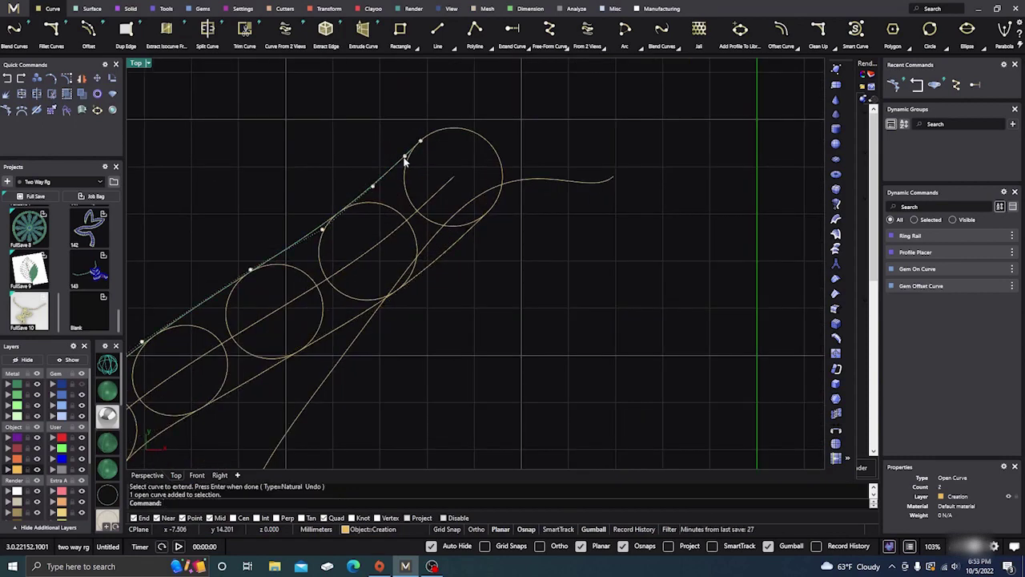
key("Return")
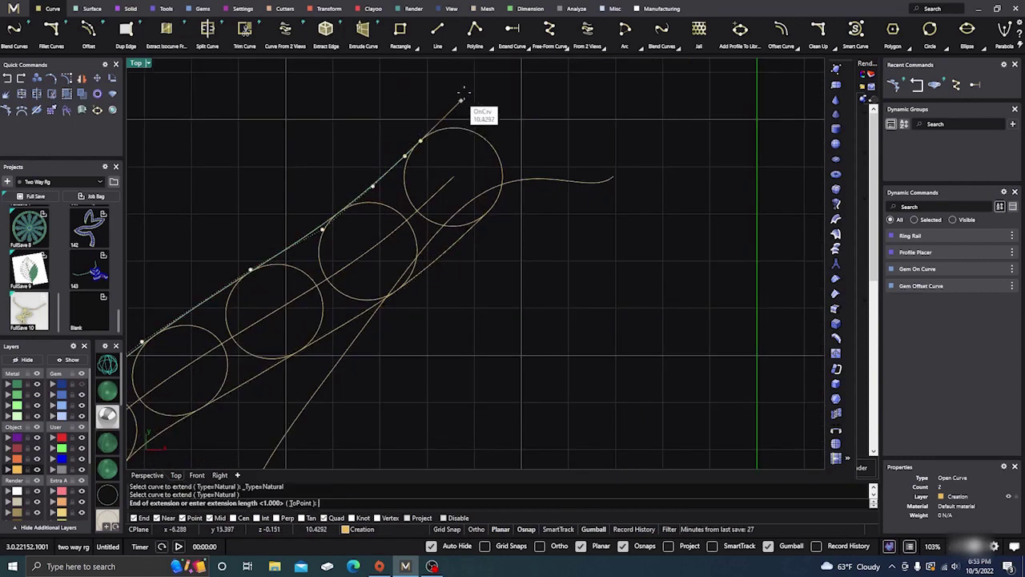
left_click(503, 62)
key("Return")
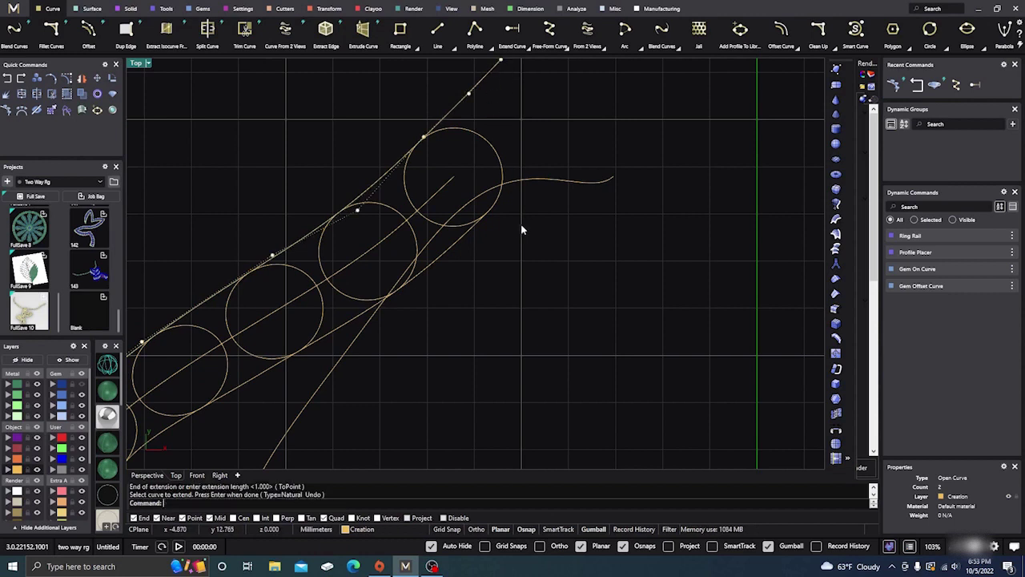
- Extend the lower-right rail past the row's upper end with the Natural extension type
key("Return")
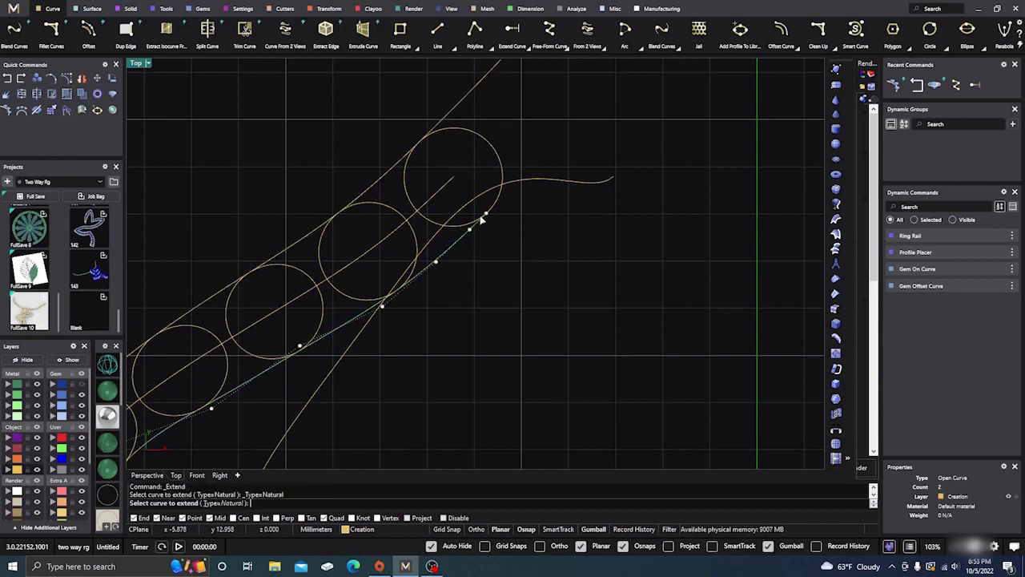
left_click(482, 224)
left_click(592, 97)
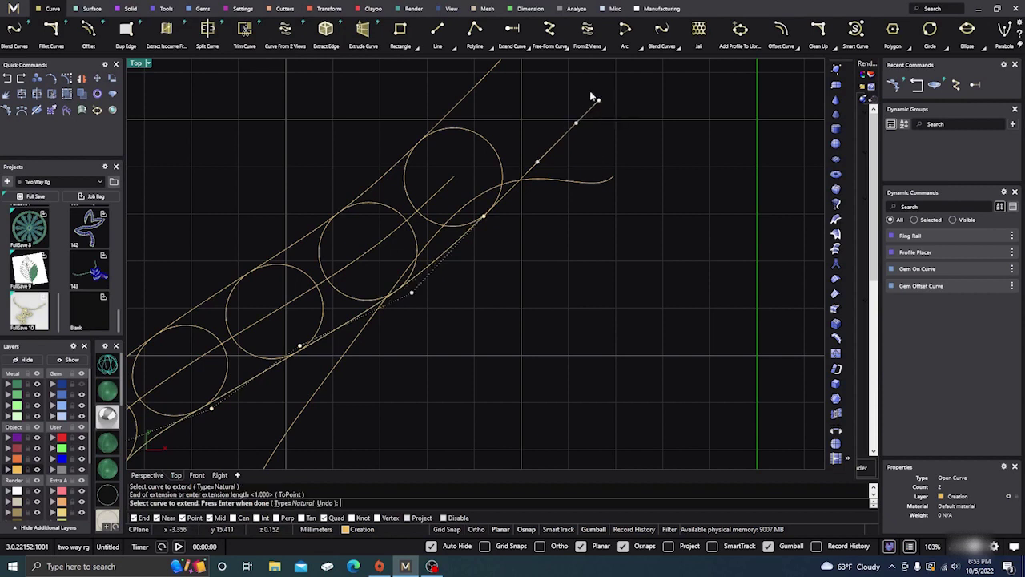
scroll(609, 242, "down", 4)
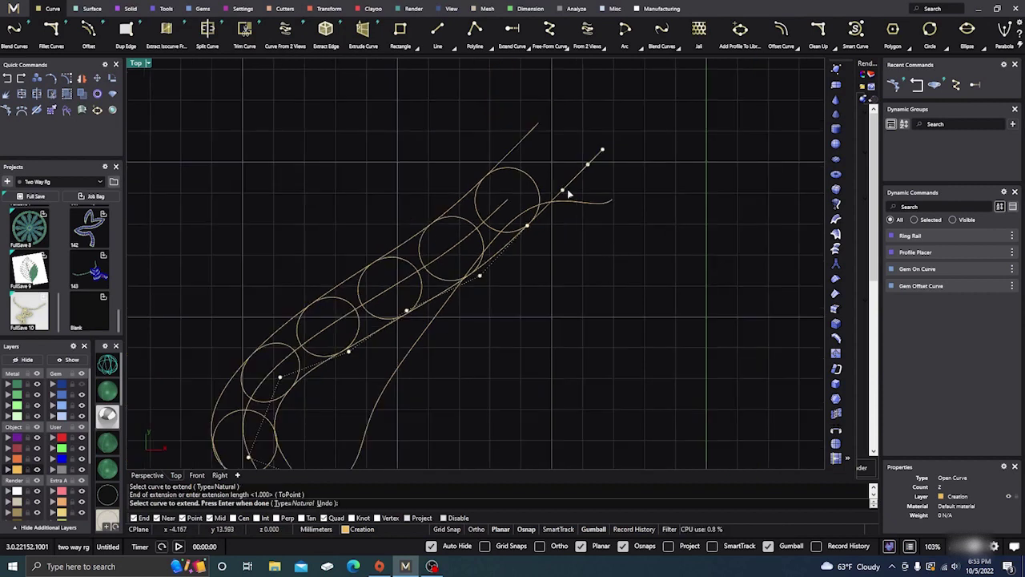
- Draw a straight line about 2.1 mm long across the two extended rails, just beyond the last gem outline at the row's upper end
left_click(453, 48)
left_click(497, 64)
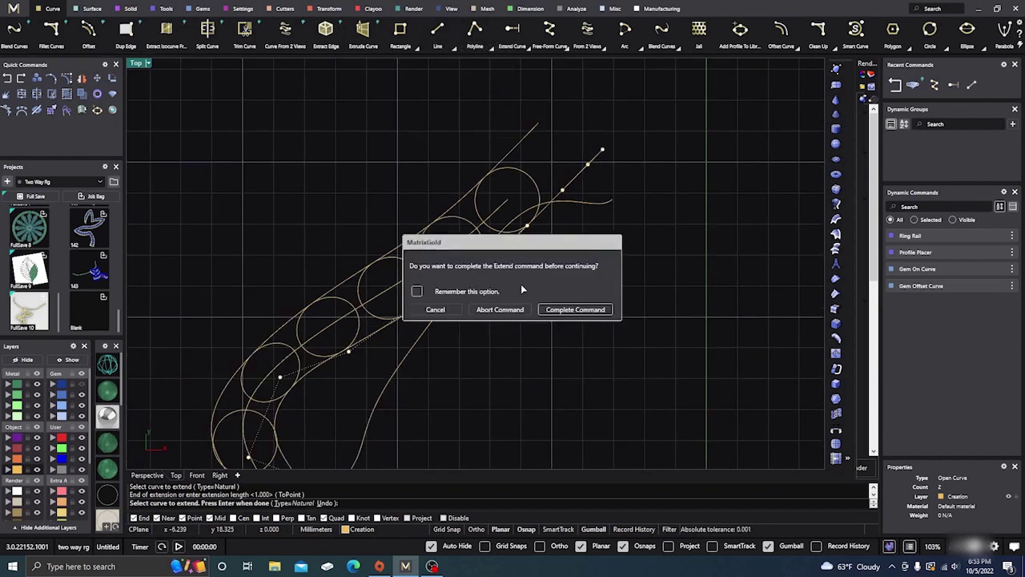
left_click(572, 309)
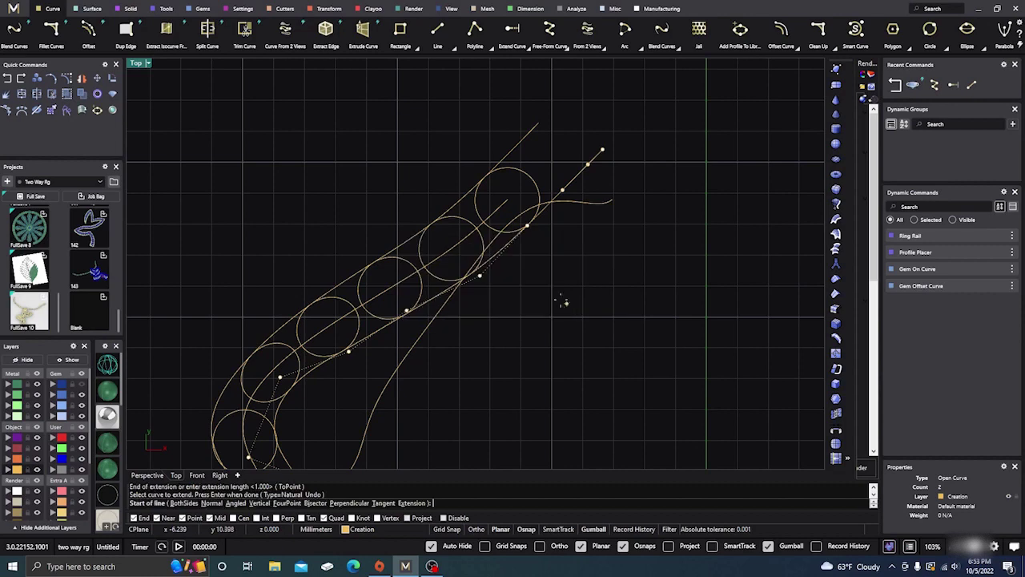
left_click(519, 144)
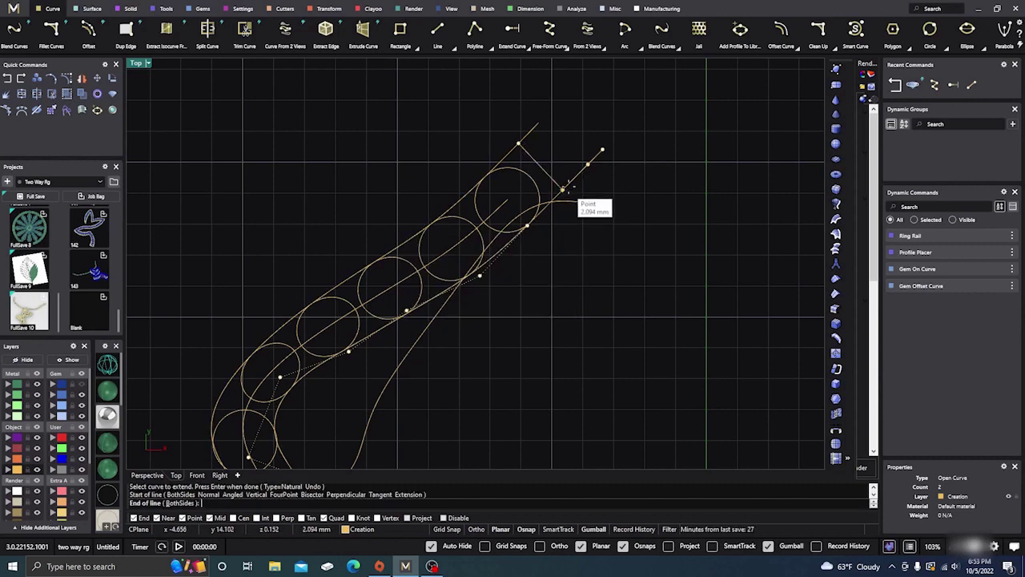
scroll(565, 189, "up", 2)
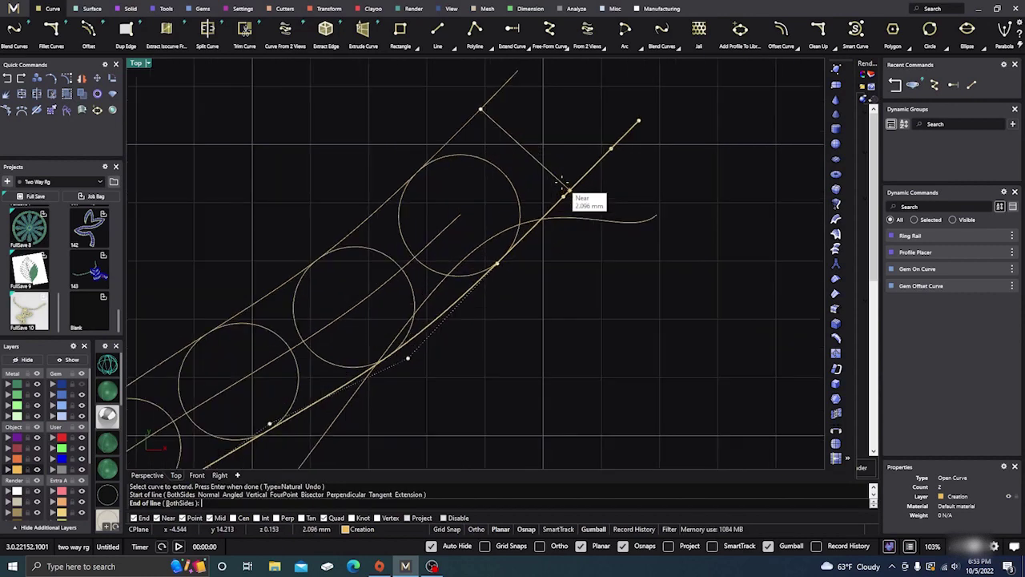
left_click(566, 189)
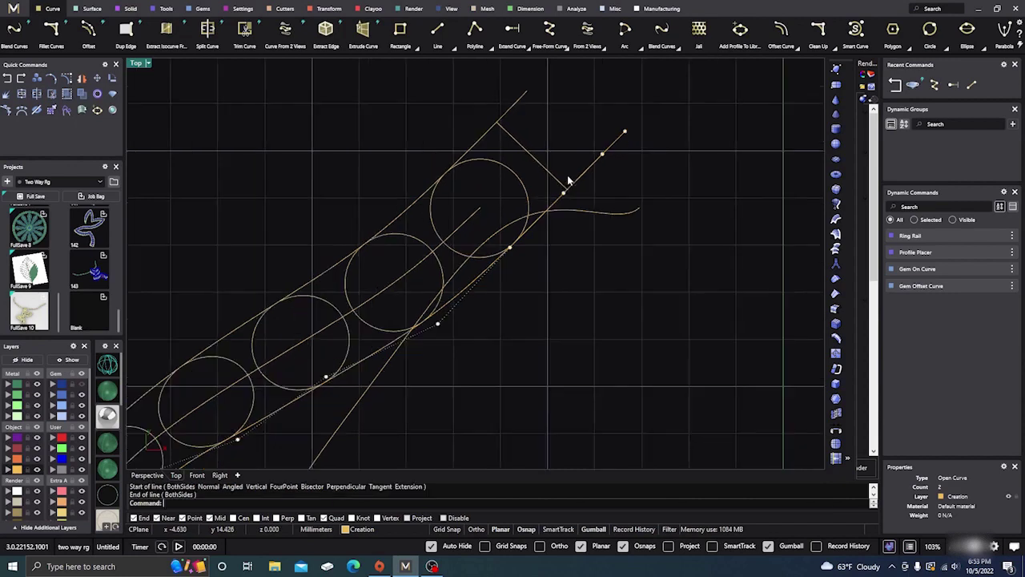
scroll(566, 189, "down", 5)
scroll(411, 340, "up", 4)
key("e")
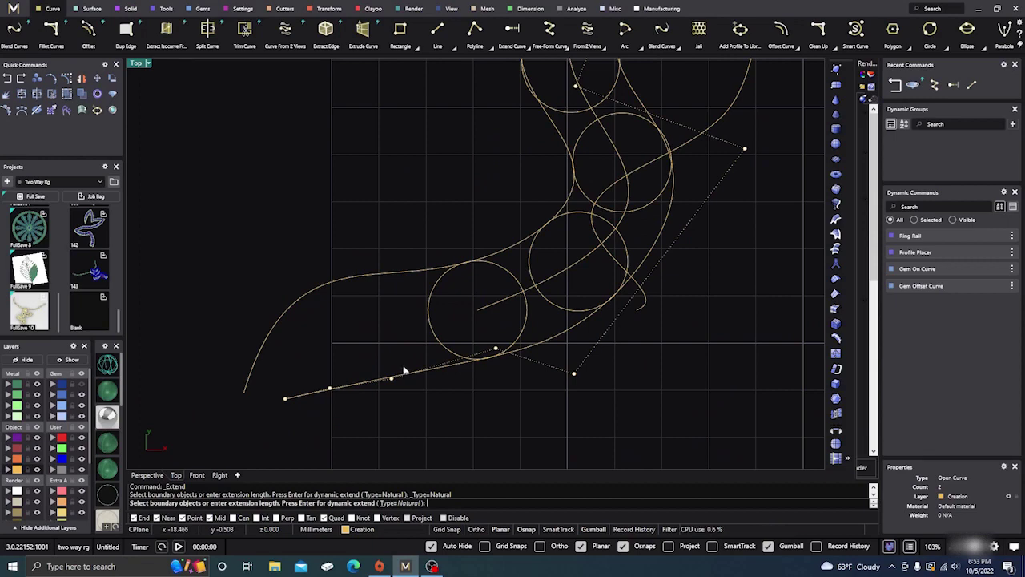
scroll(399, 357, "down", 5)
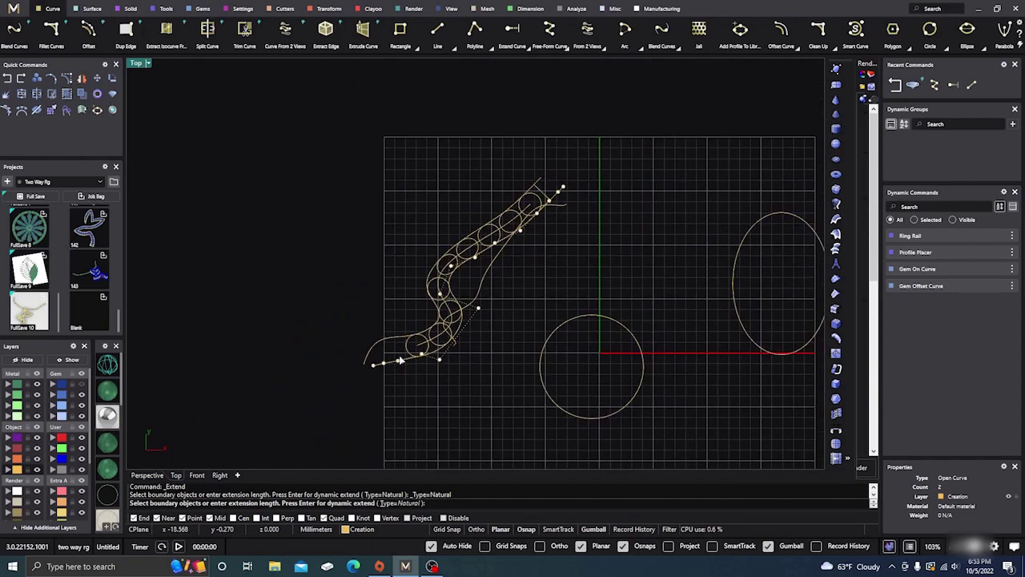
key("Return")
scroll(398, 365, "up", 3)
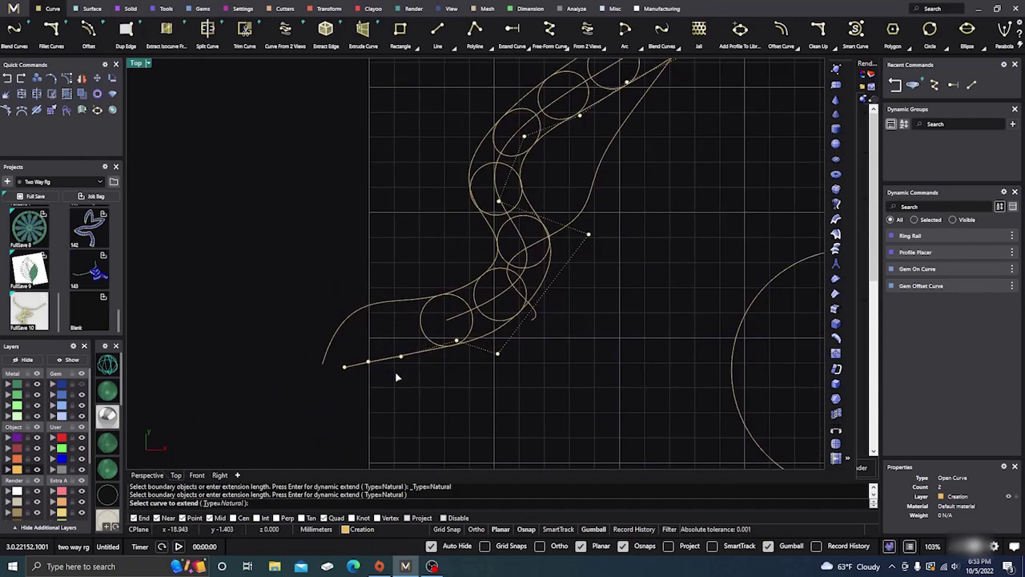
key("Return")
scroll(401, 383, "down", 3)
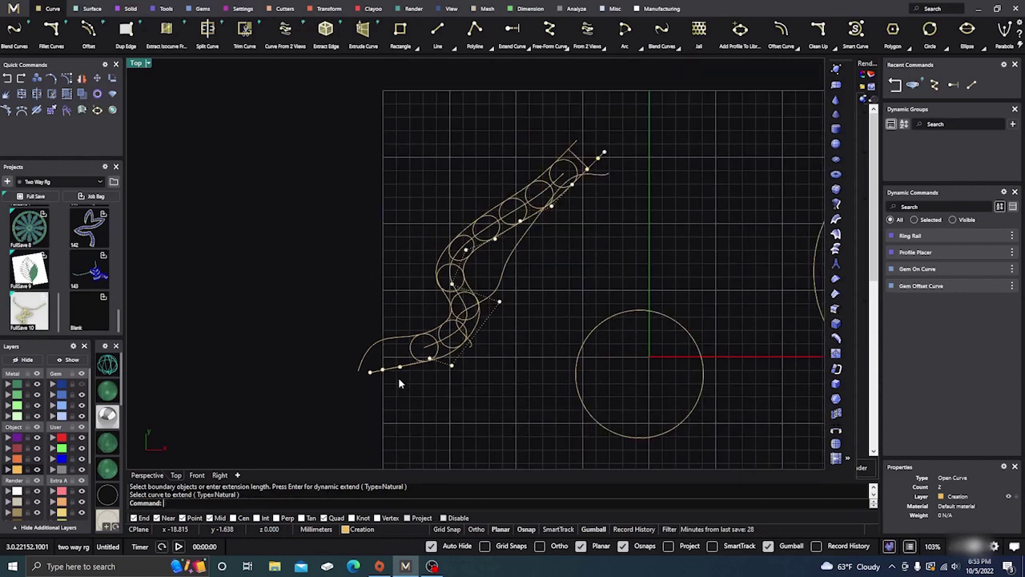
key("Return")
key("Return")
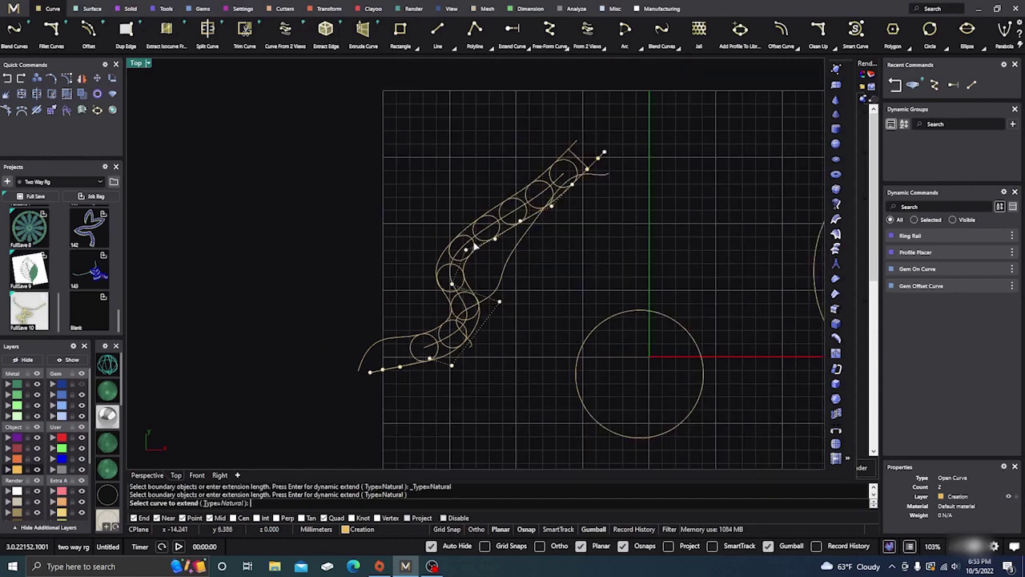
key("Return")
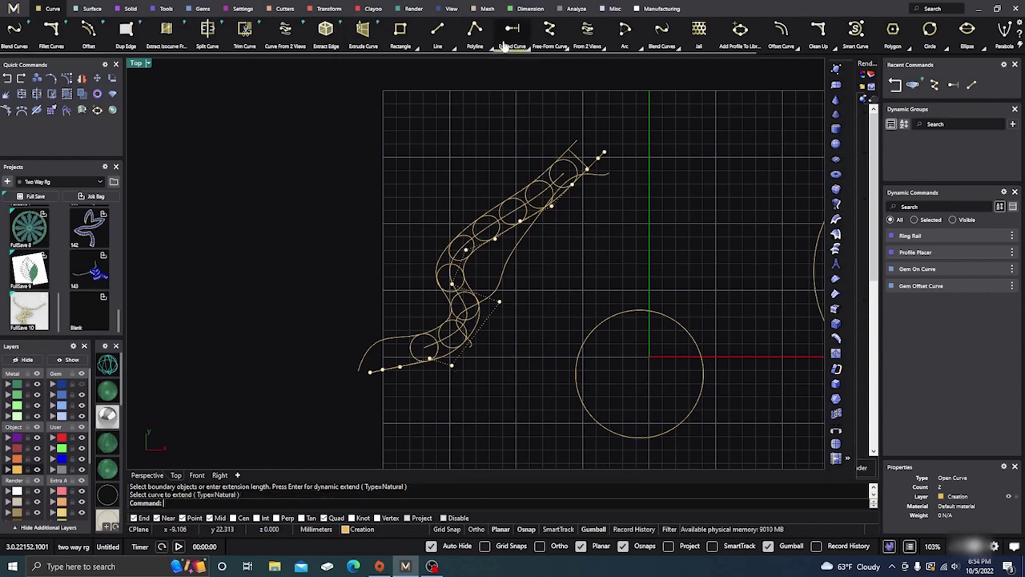
- Draw a straight line about 2.2 mm long across the two extended rails, just beyond the last gem outline at the row's lower end
left_click(438, 29)
scroll(414, 372, "up", 2)
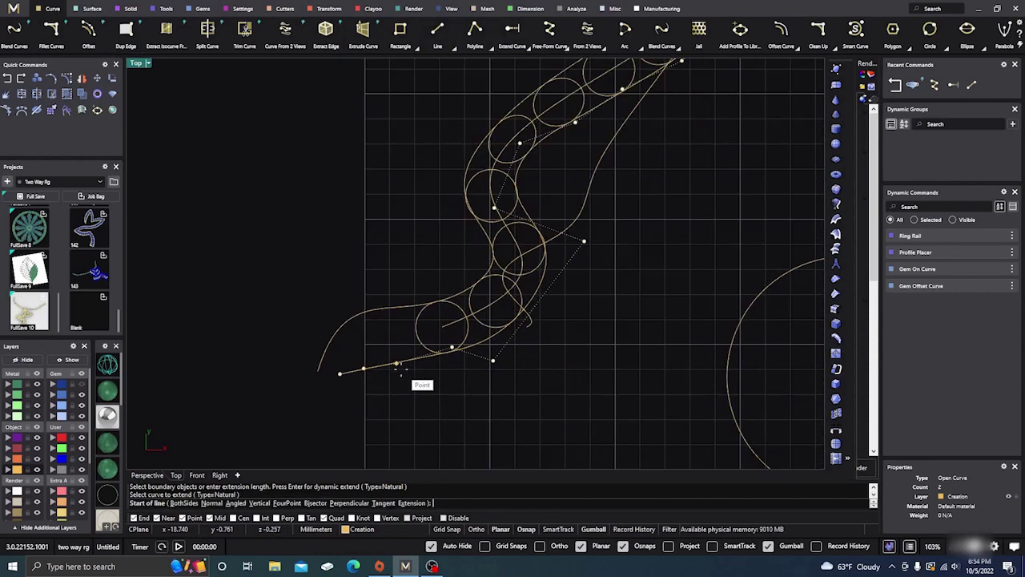
left_click(405, 360)
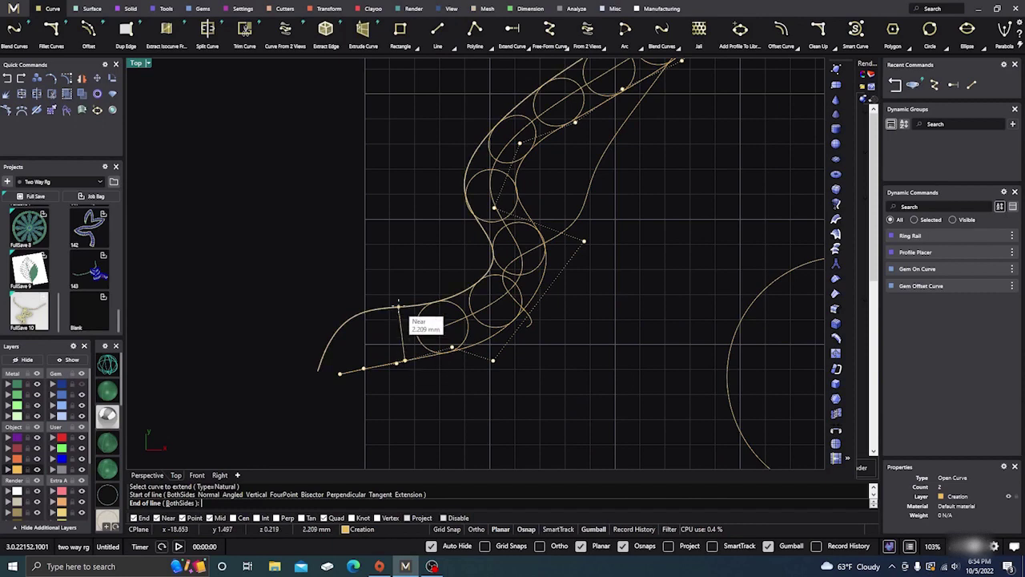
left_click(398, 305)
scroll(398, 309, "down", 5)
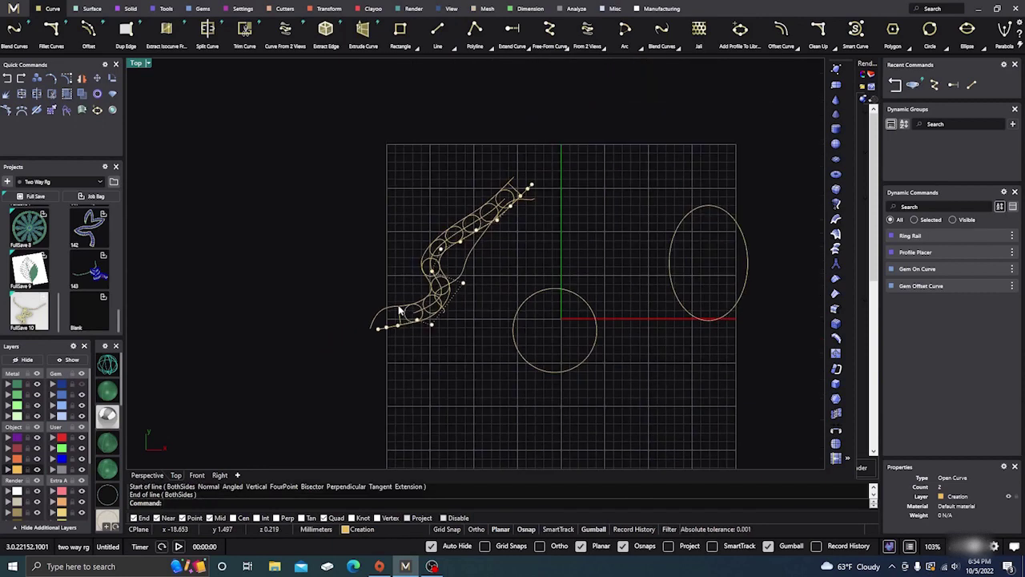
left_click(336, 239)
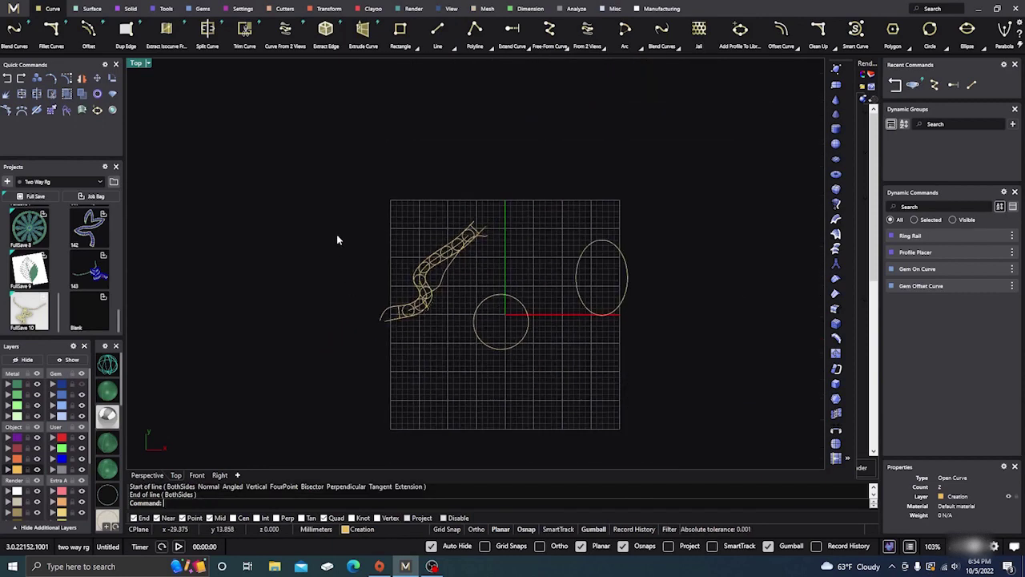
- Trim off the rail ends that run past the closing lines at both ends of the gem row
left_click_drag(342, 189, 517, 365)
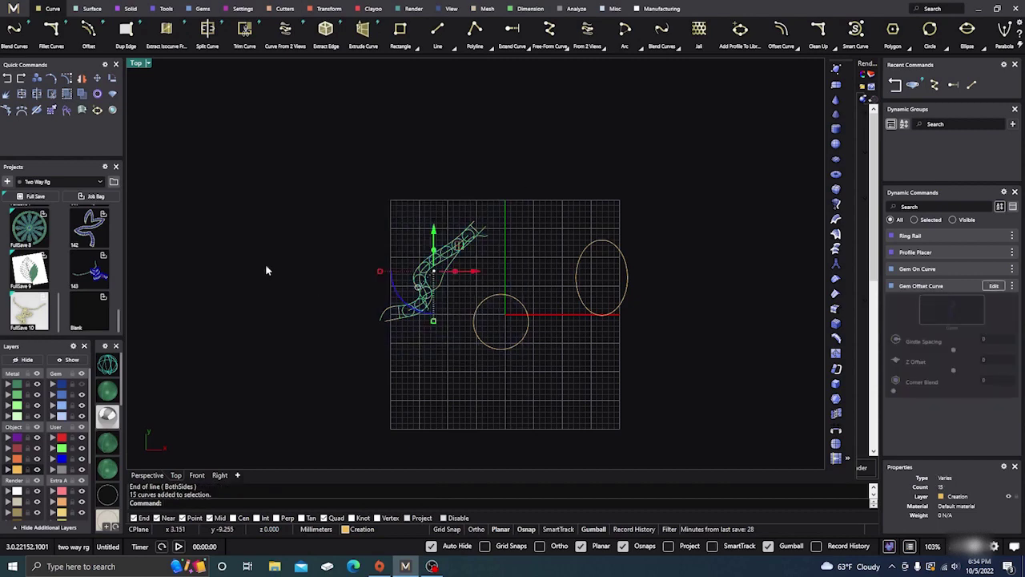
left_click(54, 95)
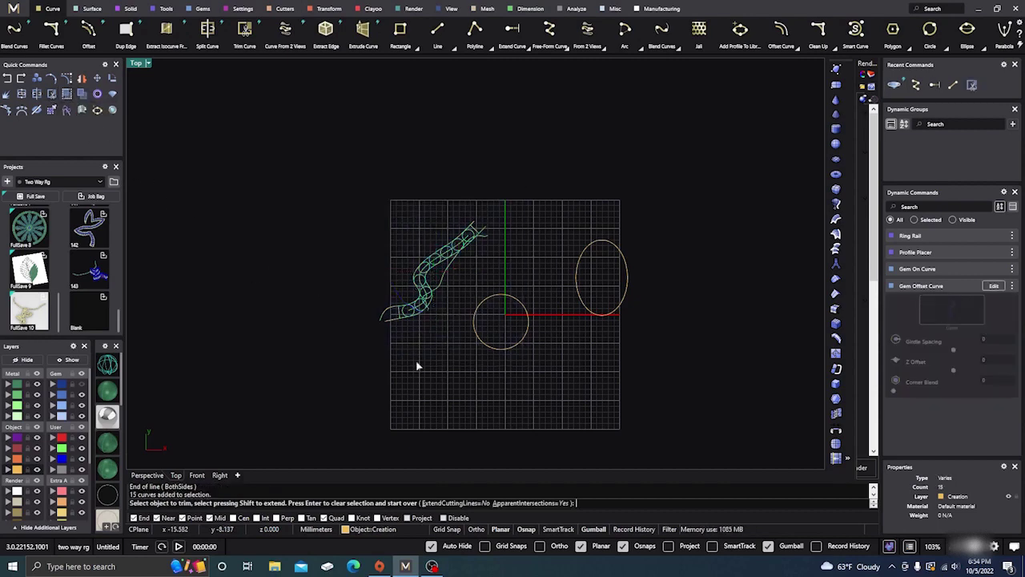
scroll(373, 302, "up", 5)
left_click(379, 286)
left_click(377, 257)
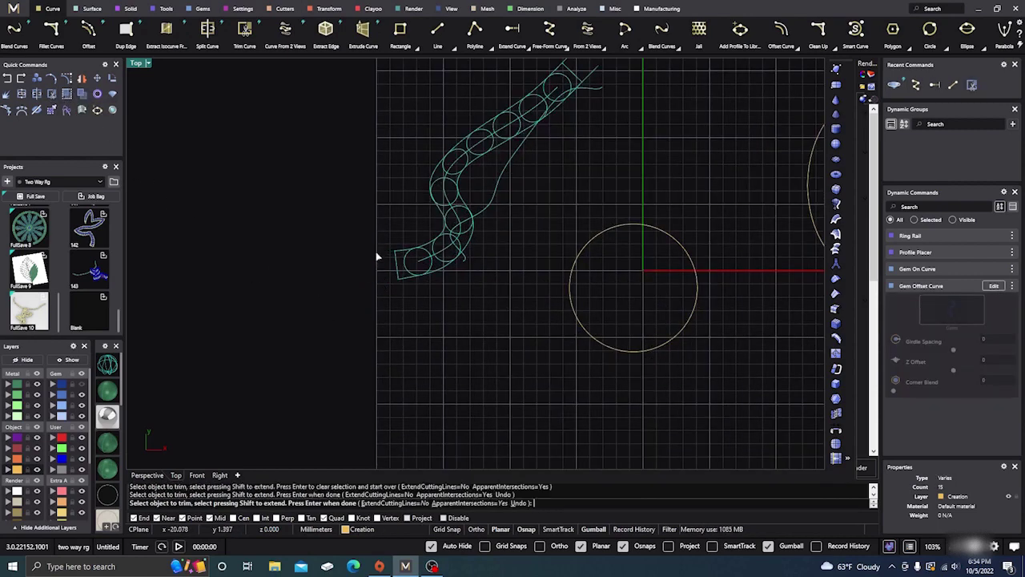
scroll(469, 359, "down", 5)
scroll(508, 228, "up", 7)
left_click(534, 171)
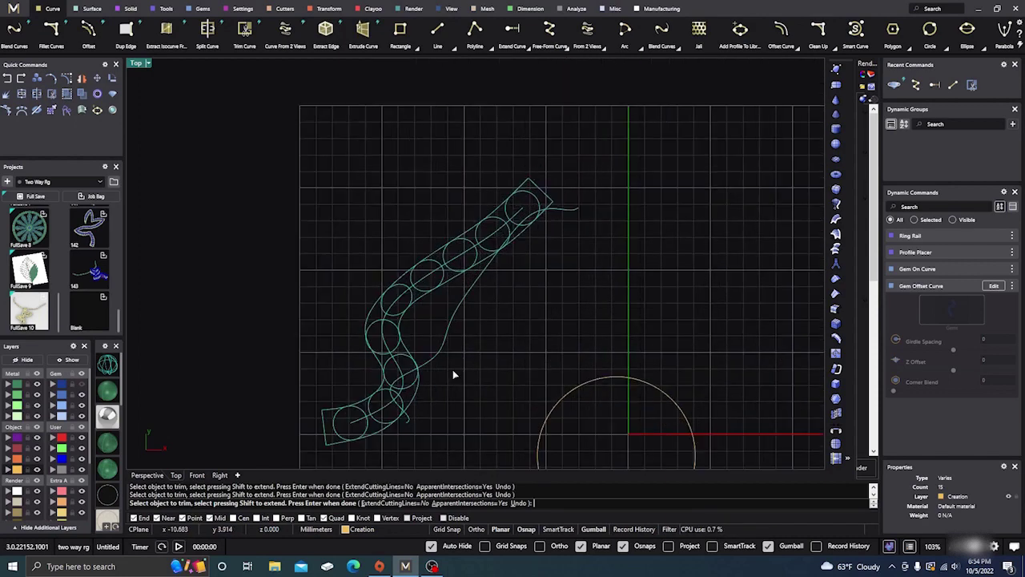
key("Return")
key("Escape")
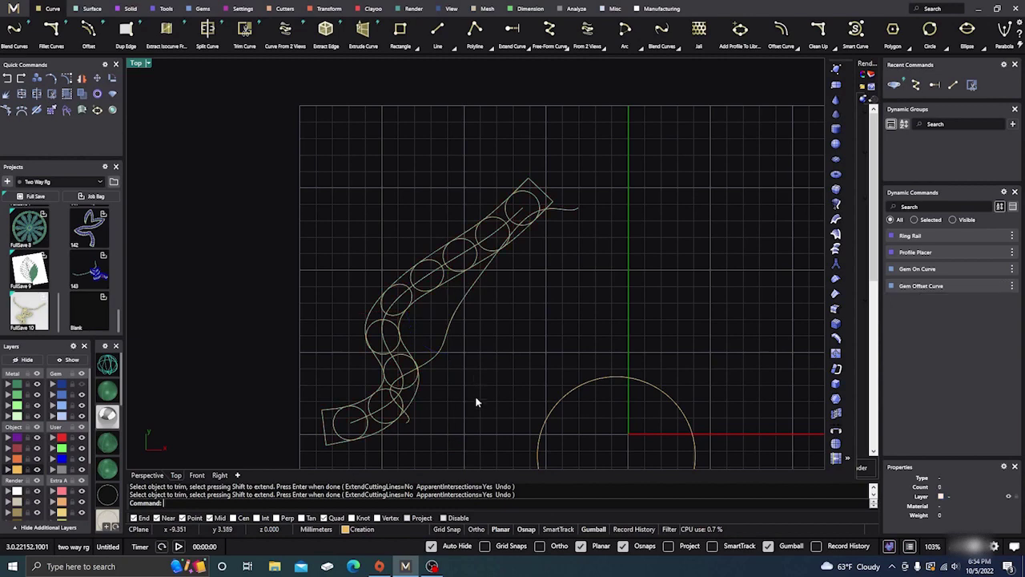
- Start a Sweep 2 surface in the perspective view, using the two side rails and the two closing end lines as profiles
right_click_drag(476, 403, 494, 357)
left_click(149, 476)
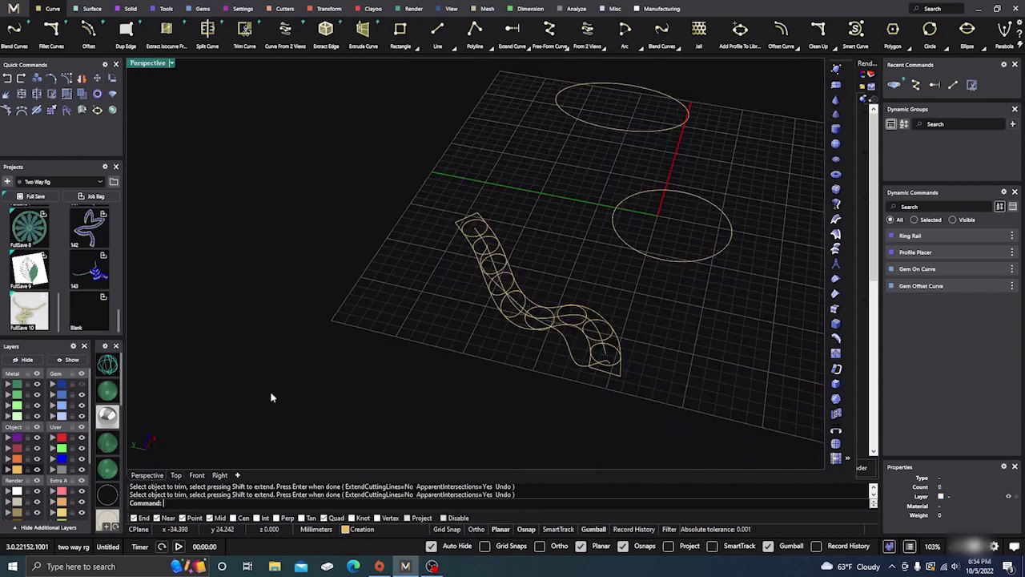
right_click_drag(270, 396, 325, 352)
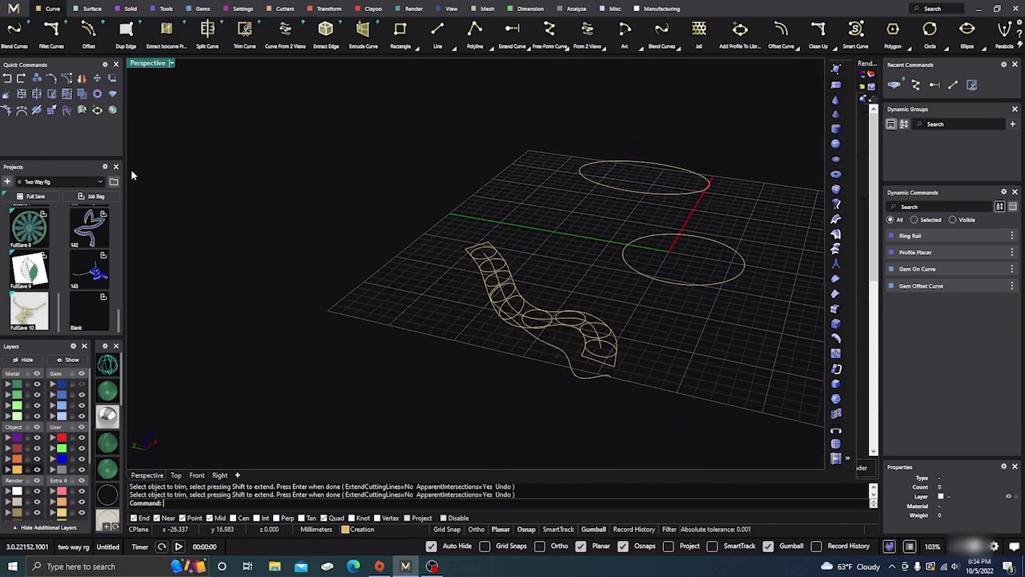
left_click(92, 8)
left_click(88, 29)
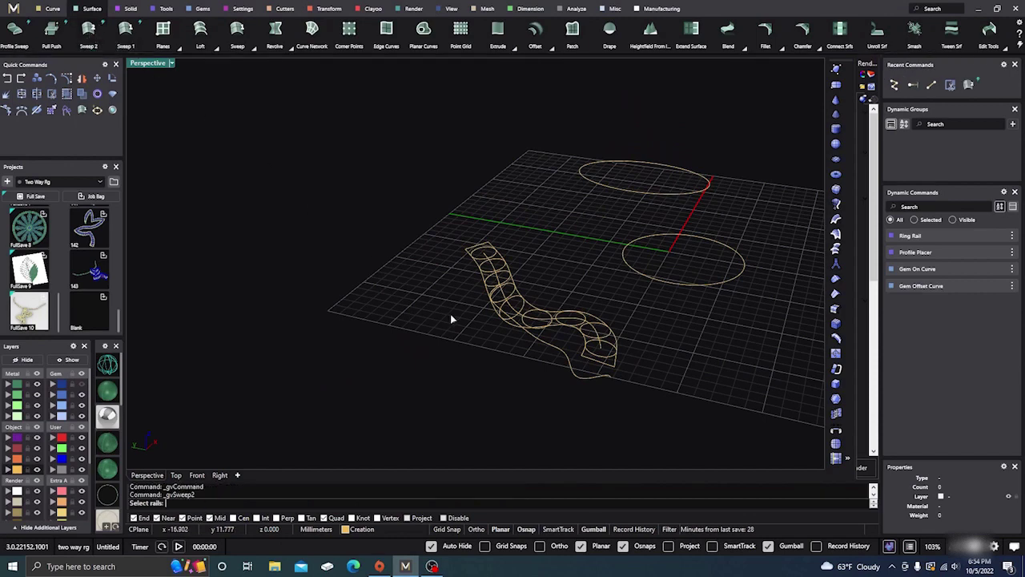
scroll(451, 318, "up", 3)
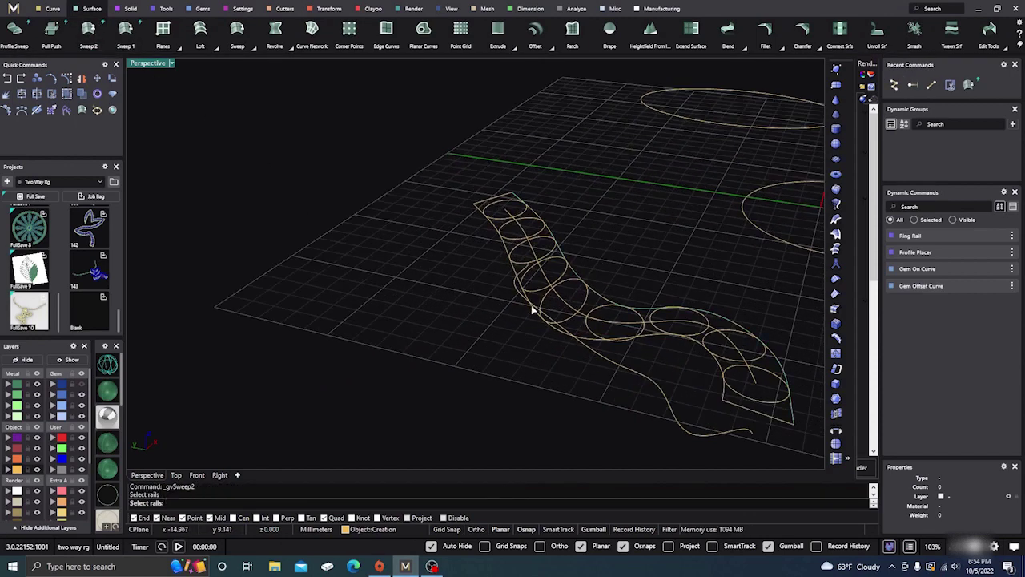
left_click(596, 342)
left_click(496, 201)
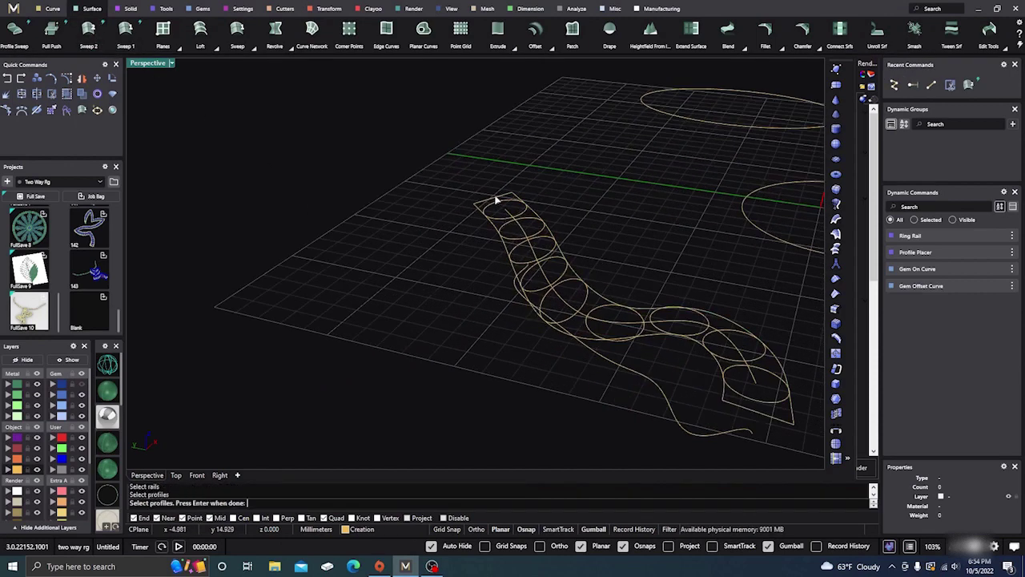
left_click(752, 411)
key("Return")
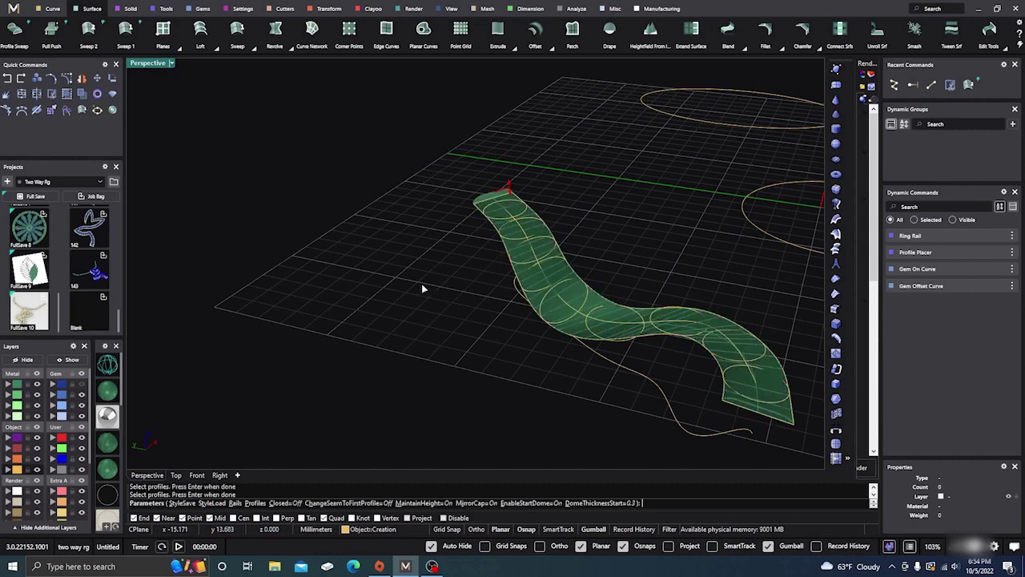
- Turn off Maintain Height, Mirror Cap, Enable Start Dome and Enable End Dome for the Sweep 2, and create the surface
scroll(383, 247, "down", 3)
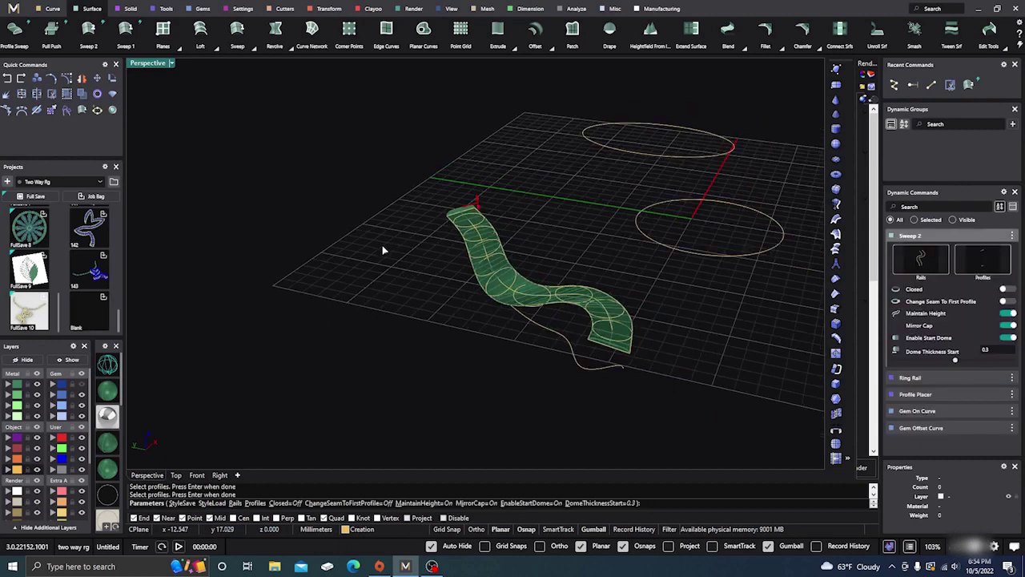
left_click(1009, 313)
left_click(1009, 325)
left_click(1010, 337)
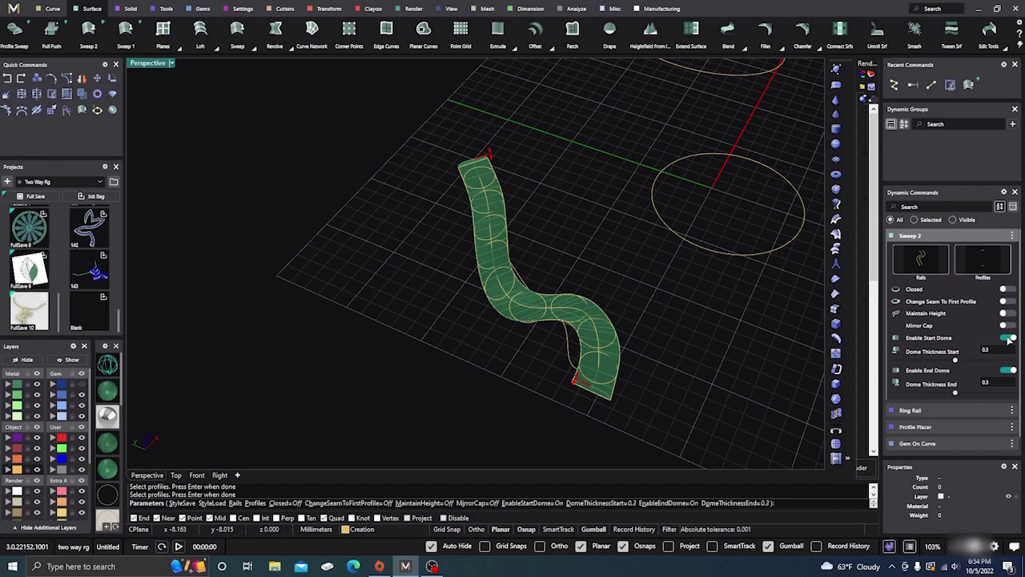
left_click(1011, 351)
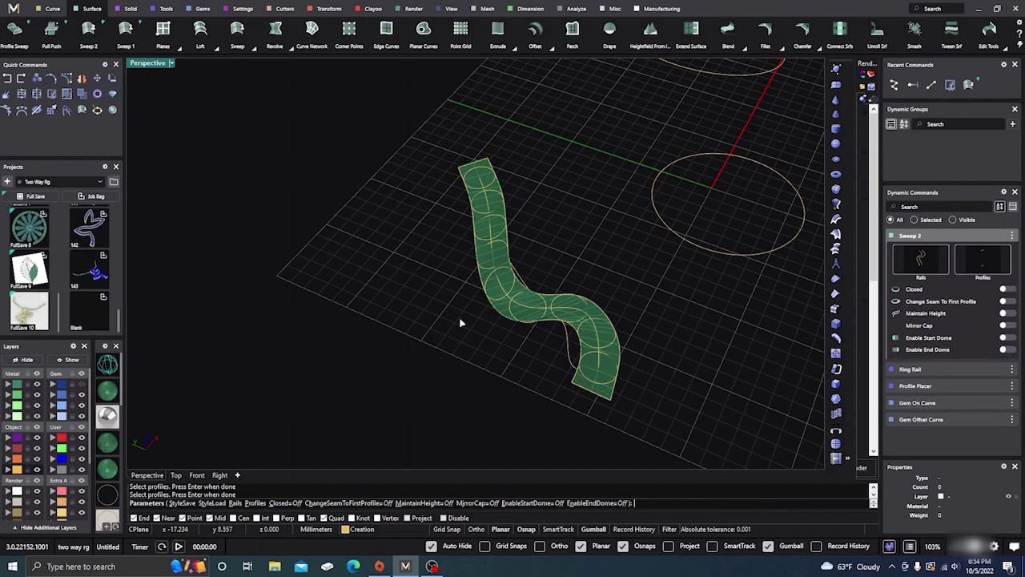
right_click(352, 336)
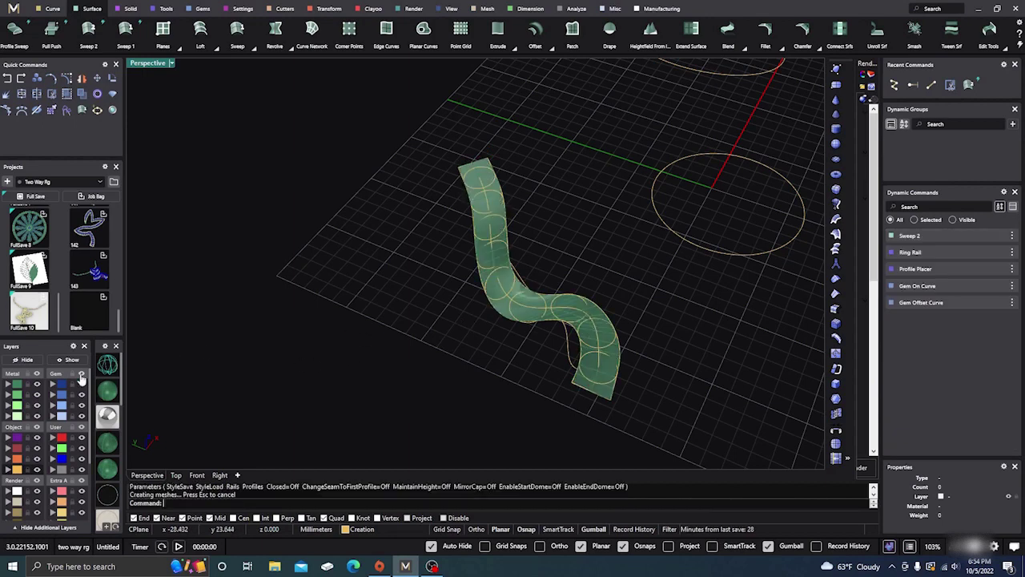
- Offset the swept surface downward by 3 mm as a solid
right_click_drag(225, 378, 476, 351)
scroll(448, 251, "up", 5)
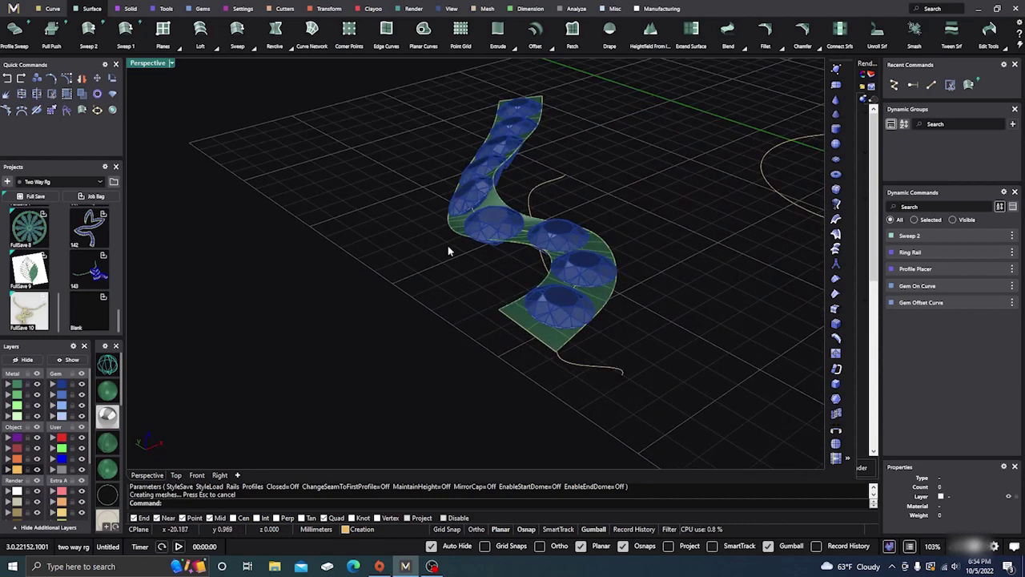
left_click(536, 32)
left_click(545, 336)
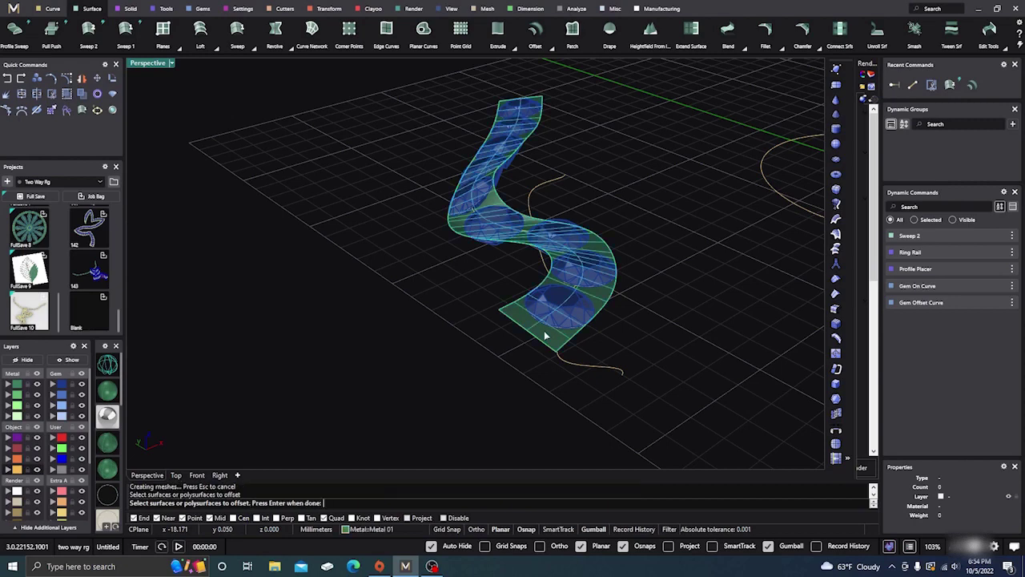
key("Return")
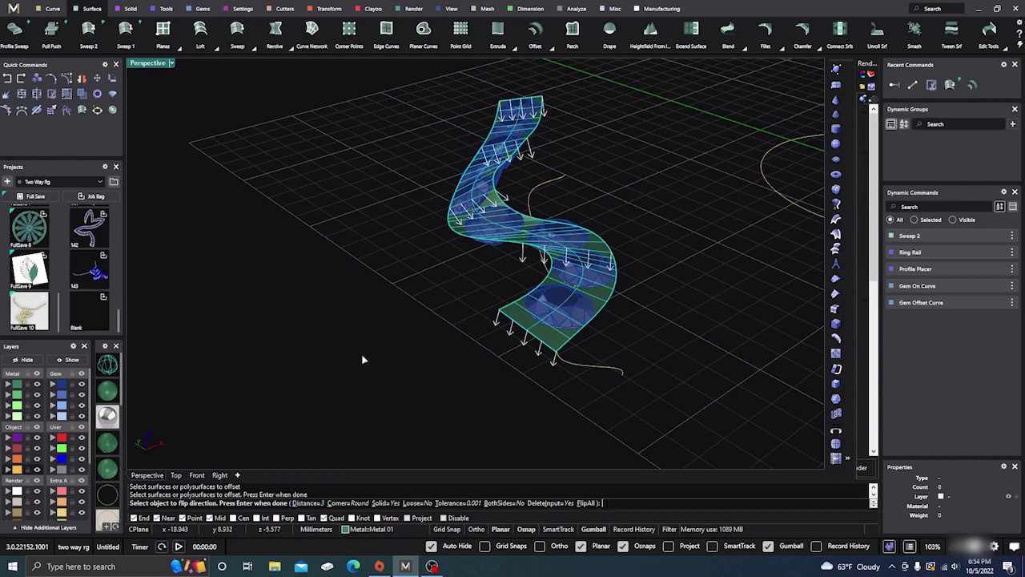
key("Return")
right_click_drag(401, 345, 448, 349)
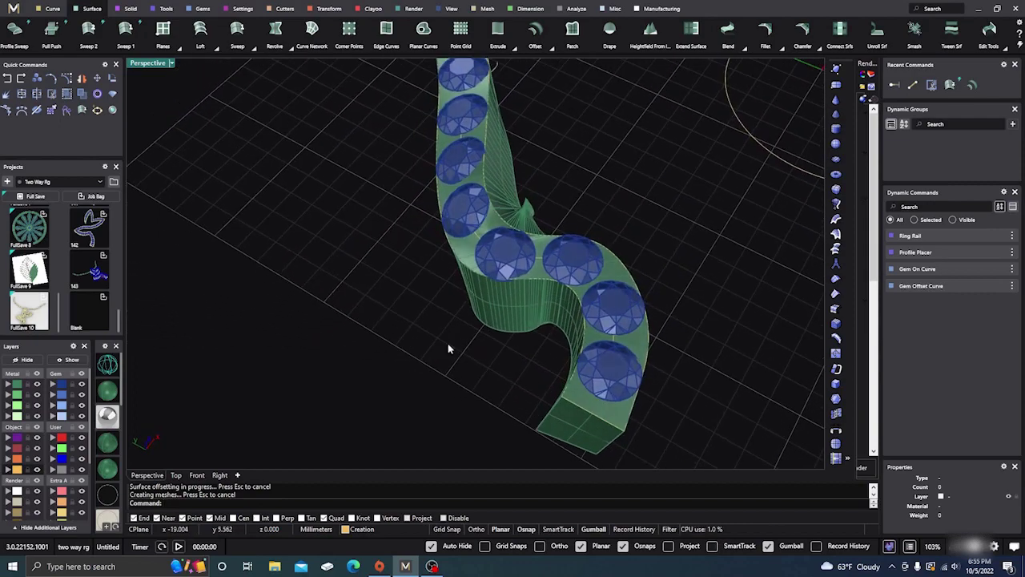
- Undo the solid surface offset and the Sweep 2 surface
left_click(506, 307)
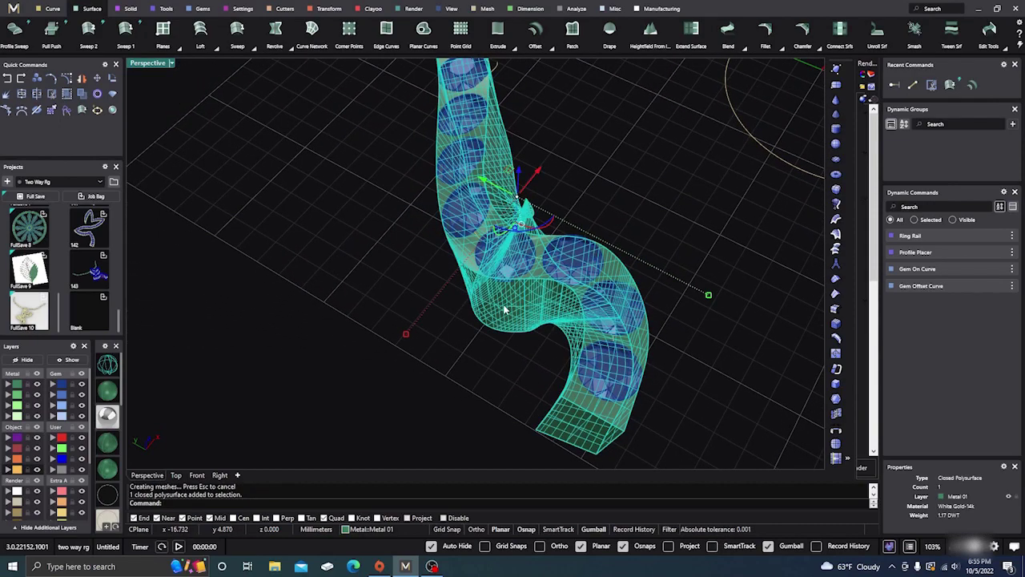
left_click(324, 253)
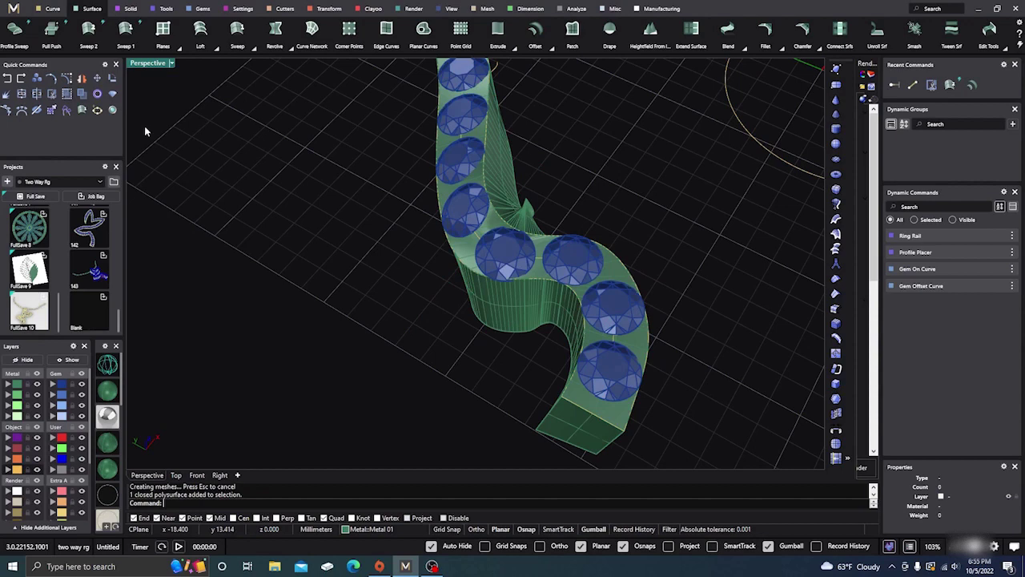
left_click(7, 79)
left_click(9, 79)
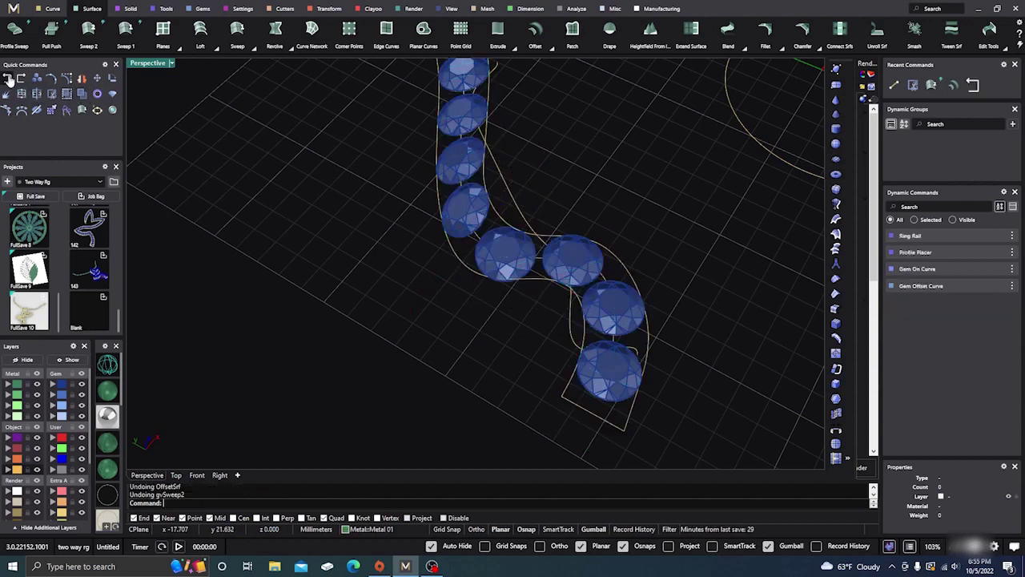
- Try to offset the upper-left rail outward from the gem row by 0.4 mm
right_click_drag(293, 327, 332, 298)
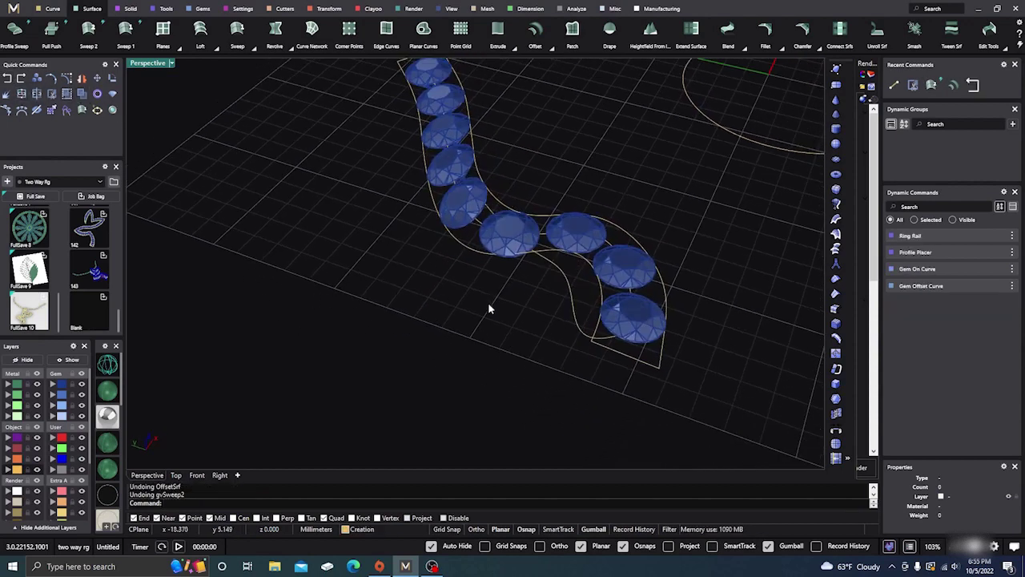
scroll(488, 302, "down", 5)
scroll(475, 295, "up", 7)
left_click(466, 235)
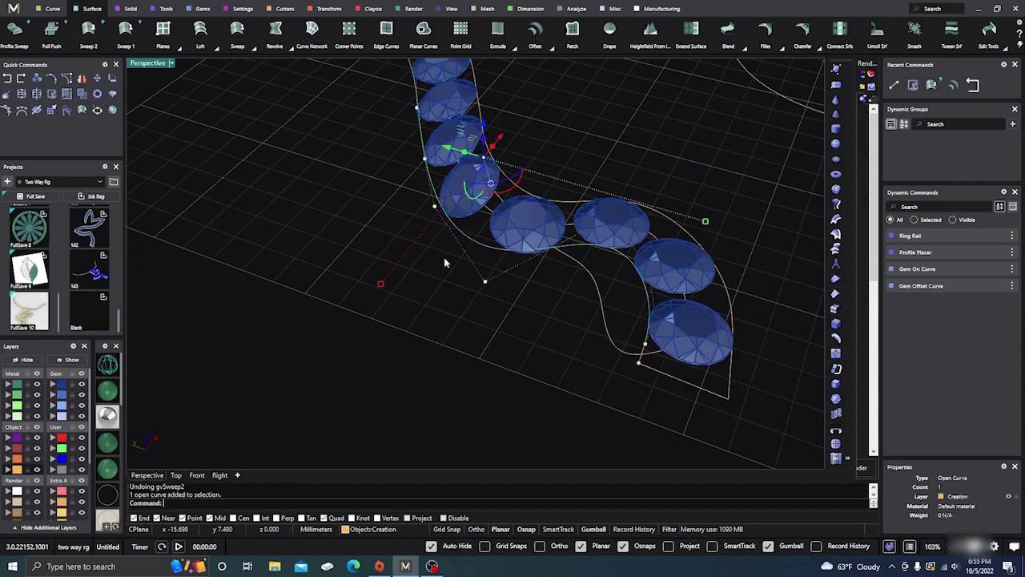
left_click(52, 9)
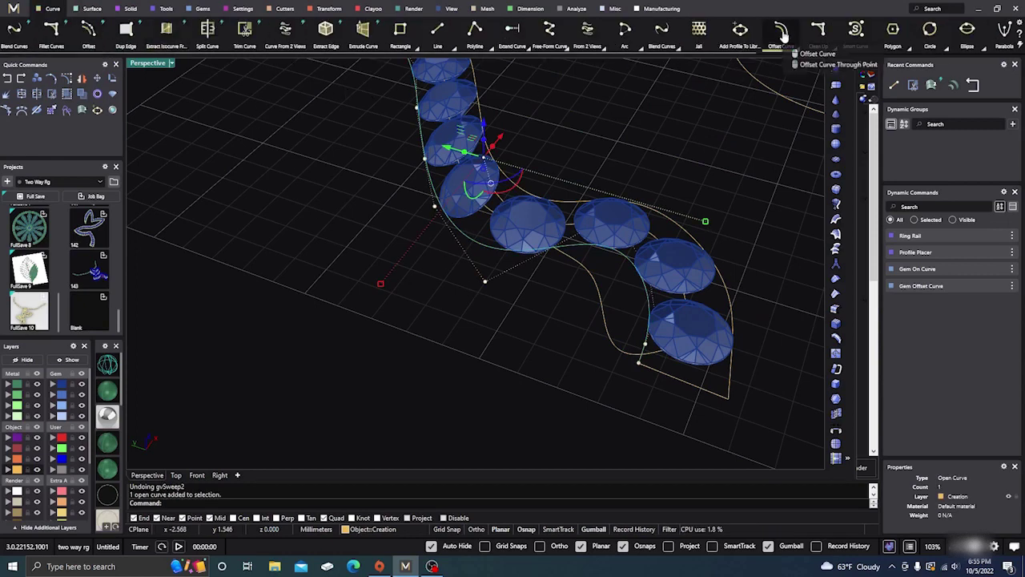
left_click(781, 32)
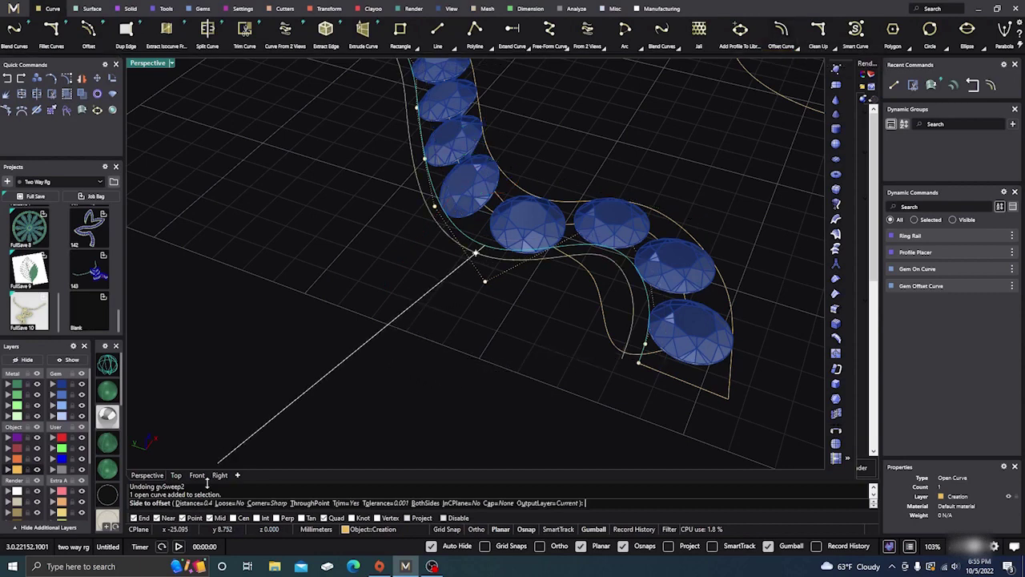
left_click(455, 302)
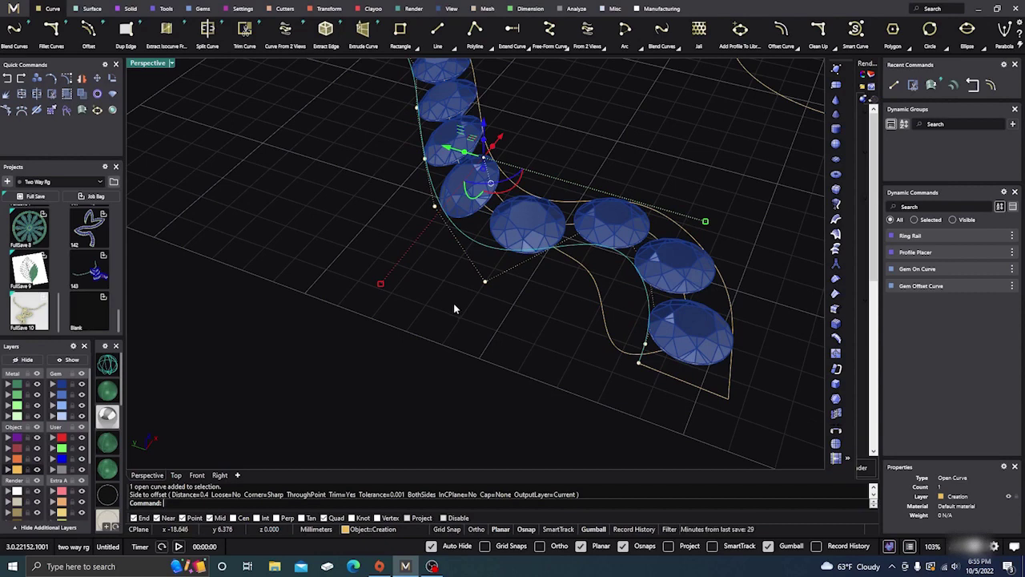
key("Escape")
- Offset the upper-left rail by 0.4 mm to its outer side, away from the gems
right_click(454, 303)
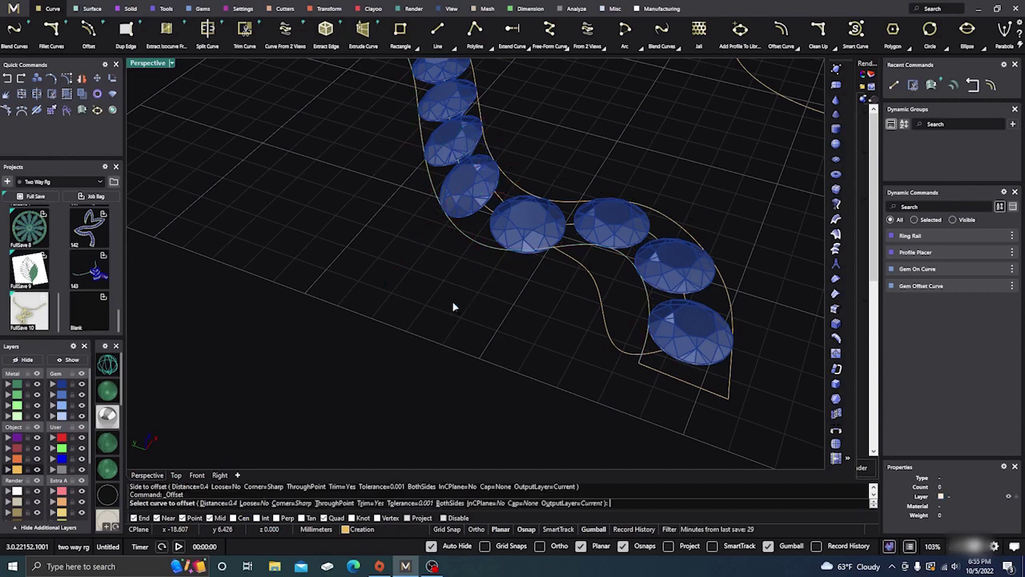
left_click(488, 254)
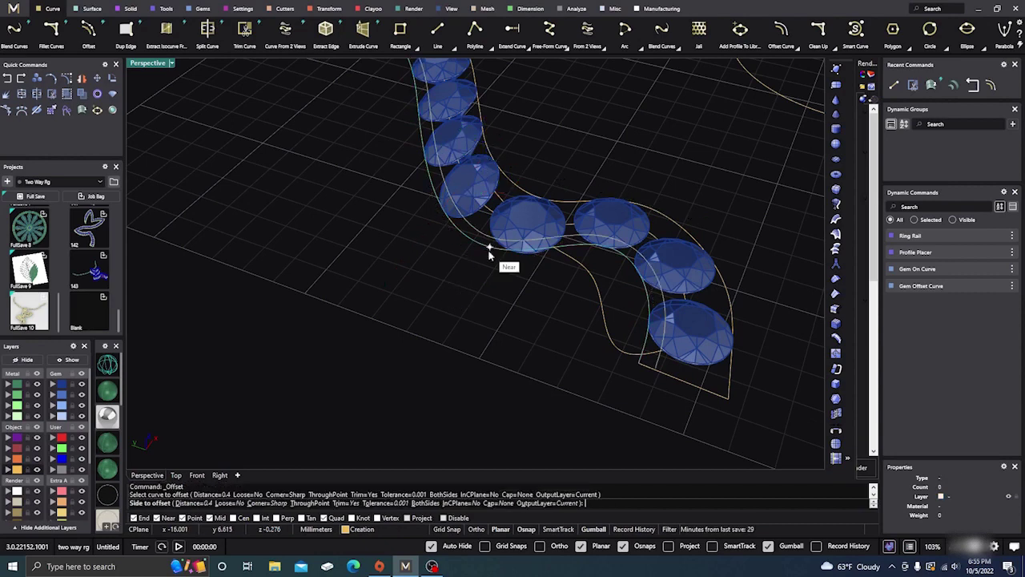
left_click(453, 291)
right_click_drag(454, 291, 366, 308)
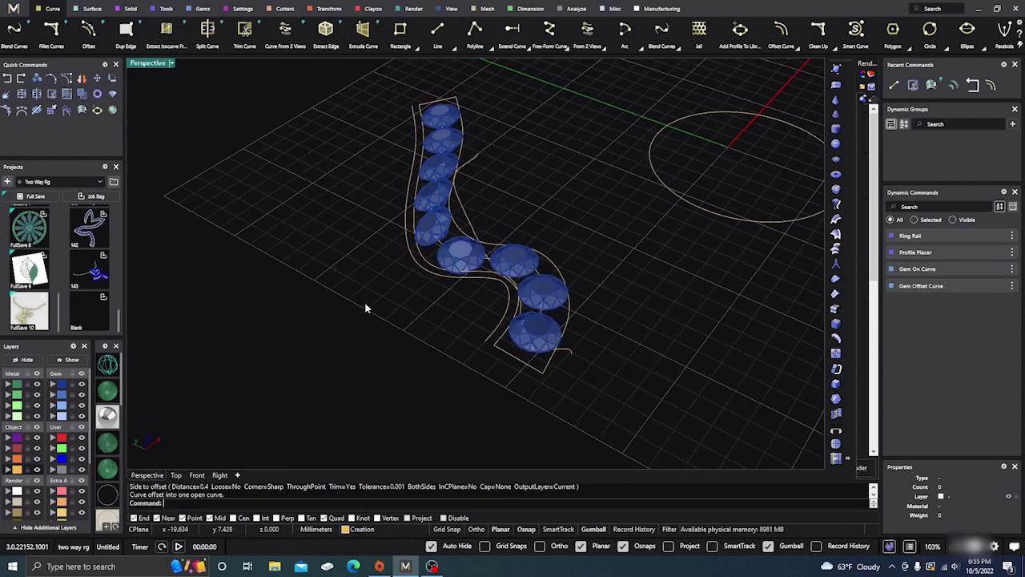
- Offset the opposite, lower-right rail outward from the gems by 0.4 mm
key("Return")
left_click(467, 233)
left_click(496, 203)
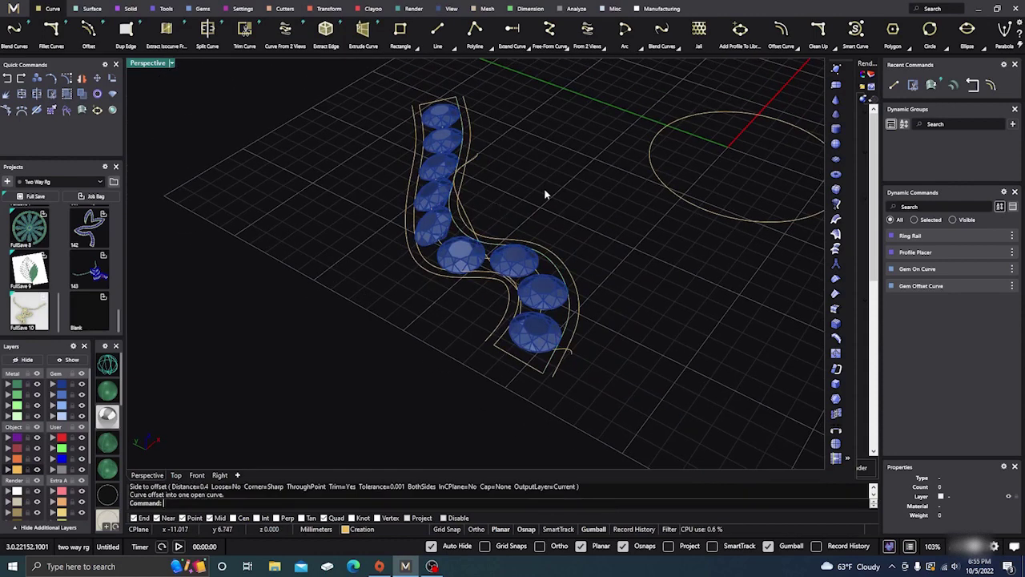
- Extend the left outer rail with natural continuation past the short end line at the upper end of the gem row
right_click_drag(547, 195, 521, 149)
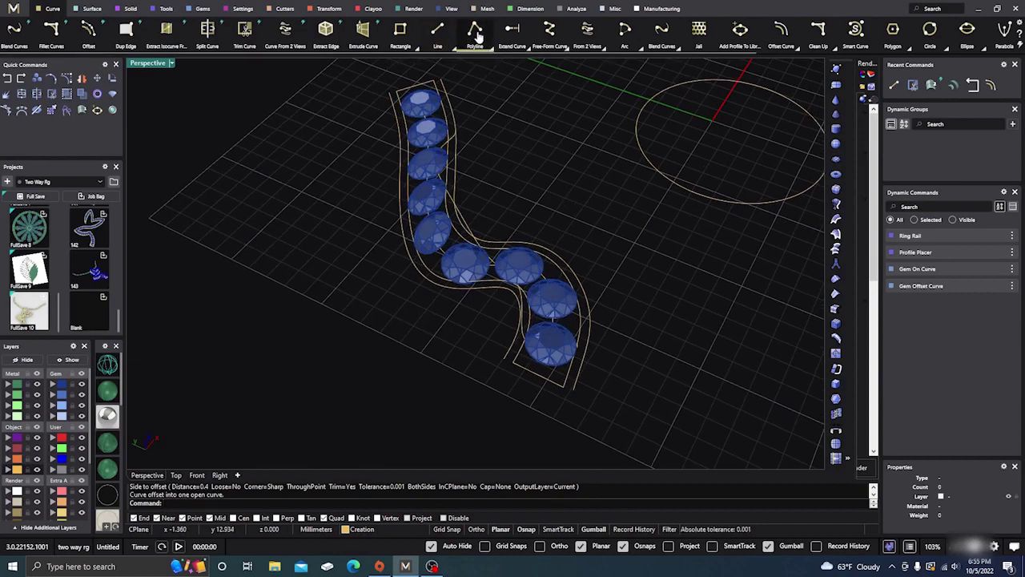
left_click(512, 29)
scroll(458, 80, "up", 5)
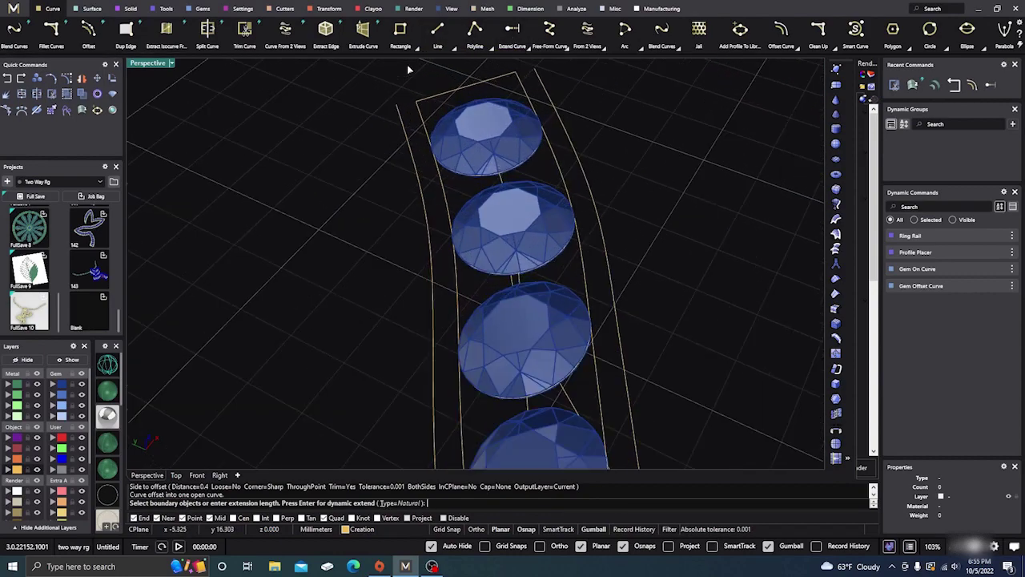
key("Return")
left_click(398, 108)
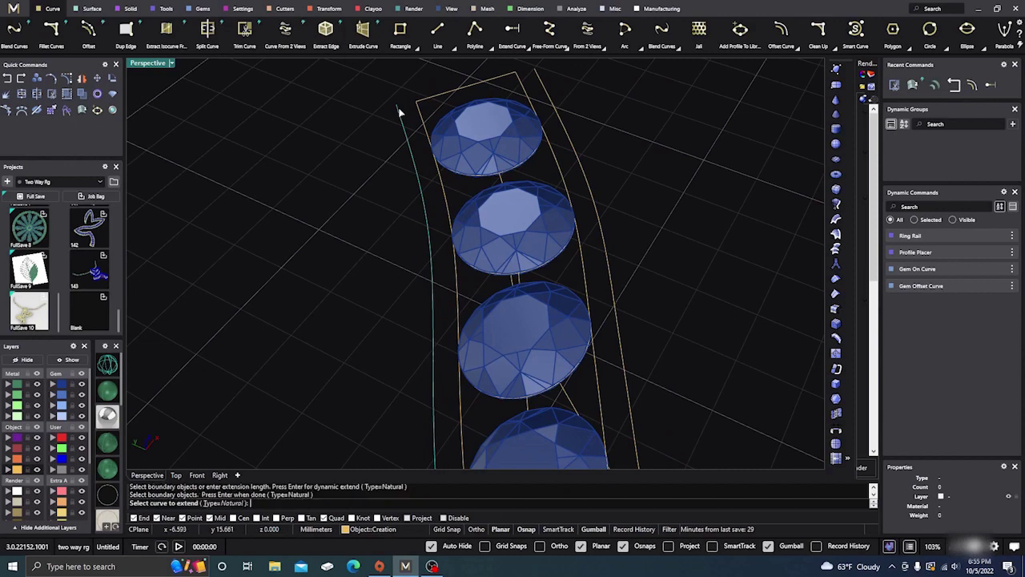
left_click(385, 68)
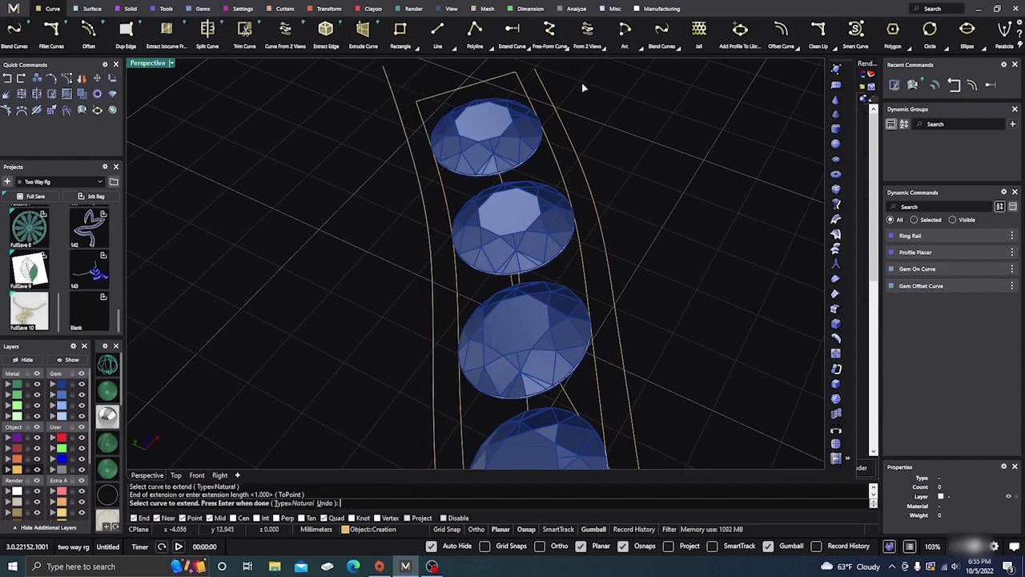
scroll(570, 230, "down", 5)
scroll(559, 152, "up", 5)
key("Return")
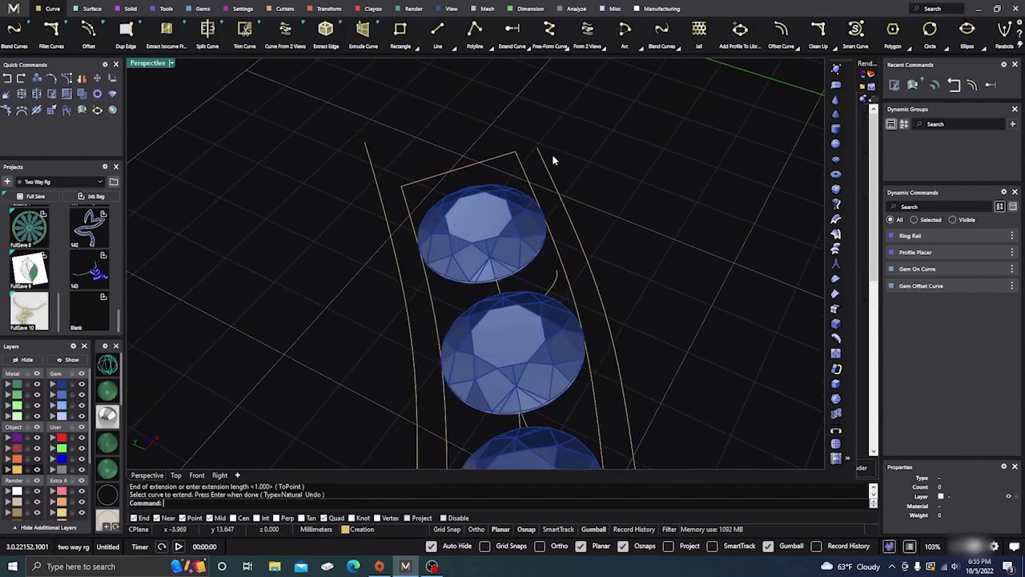
- Extend the right outer rail past the end line at the upper end of the gem row
left_click(548, 165)
key("Return")
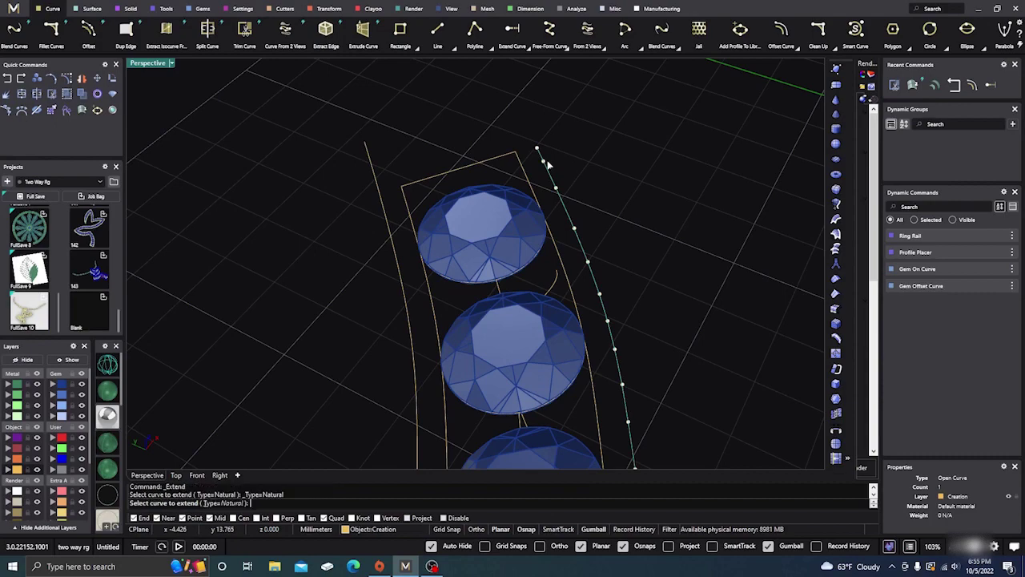
left_click(510, 94)
scroll(433, 87, "down", 5)
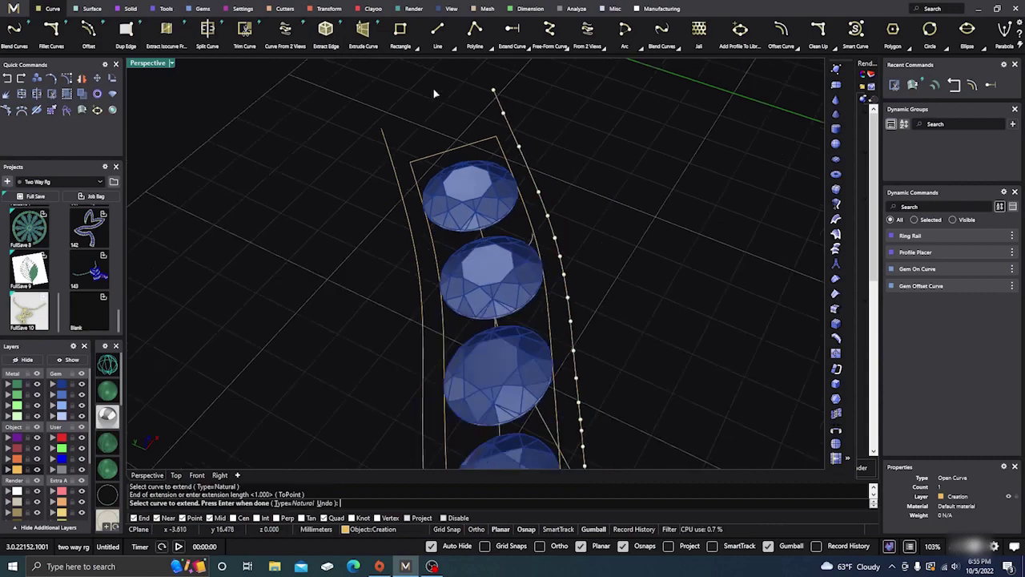
scroll(499, 237, "up", 4)
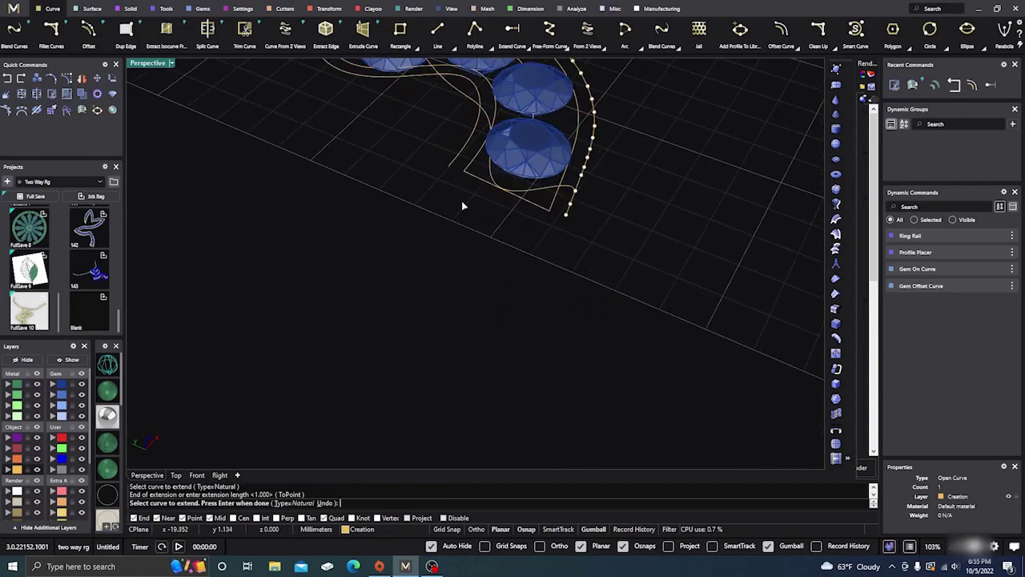
key("Return")
- Extend the left outer rail well beyond the lower end of the gem row
left_click(454, 160)
key("Return")
left_click(453, 164)
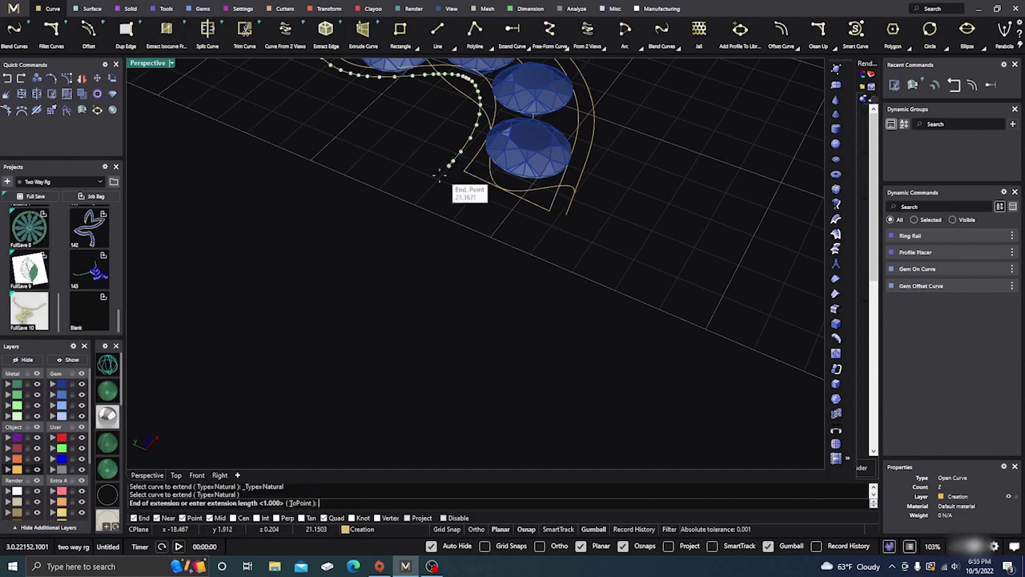
left_click(413, 231)
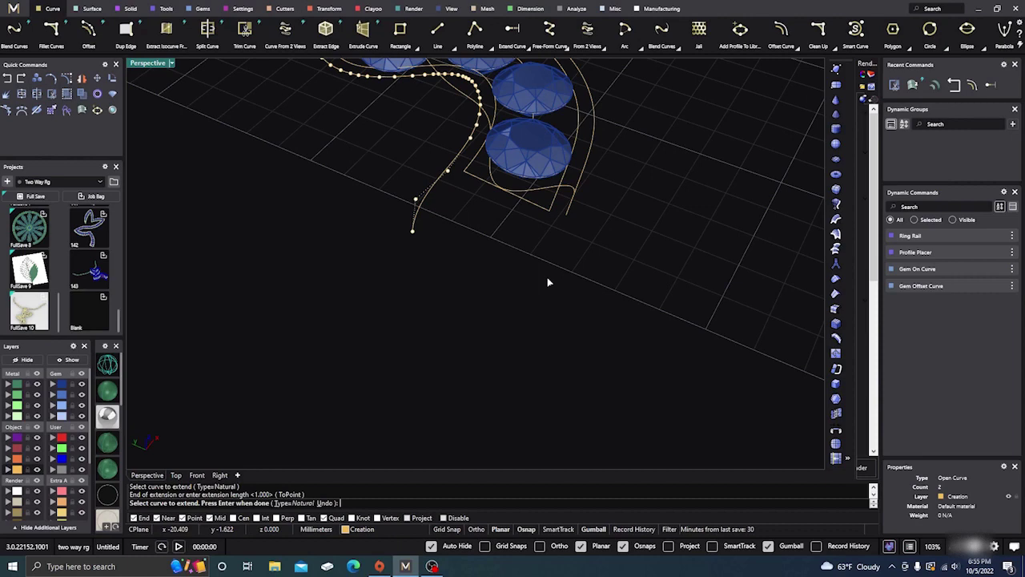
- Extend the right outer rail beyond the lower end of the gem row and finish extending
left_click(568, 212)
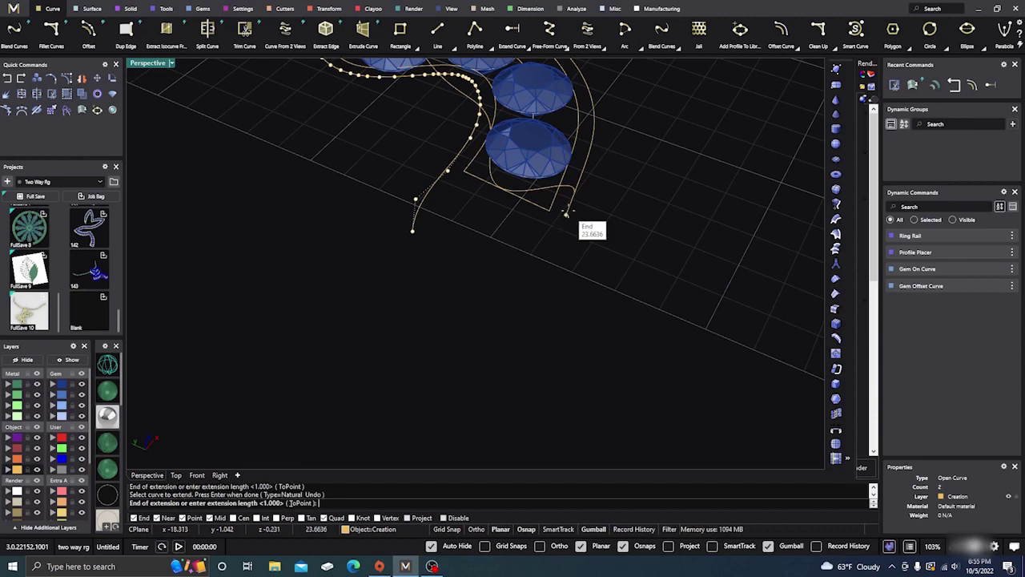
left_click(546, 272)
scroll(424, 341, "down", 7)
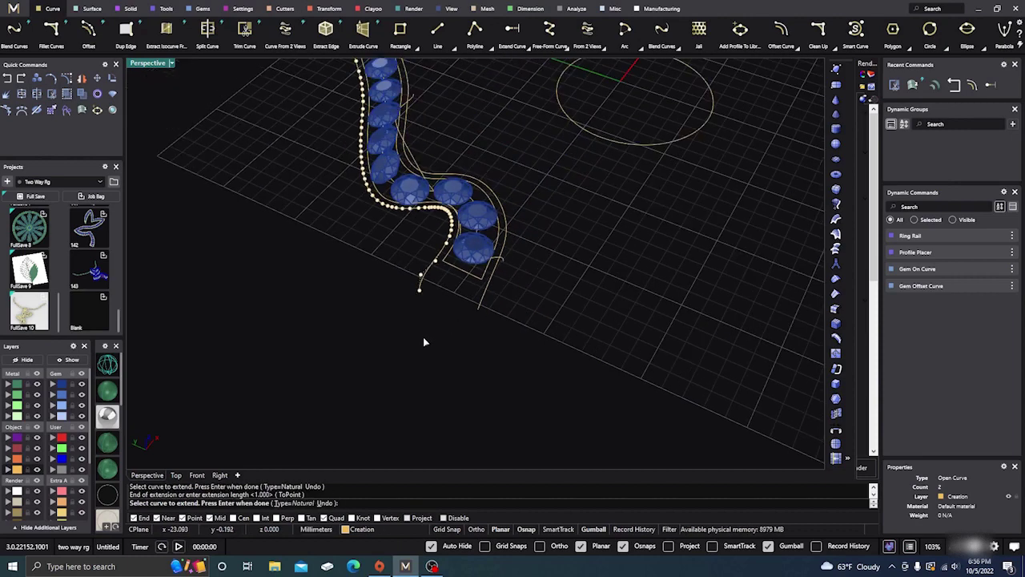
scroll(525, 365, "down", 5)
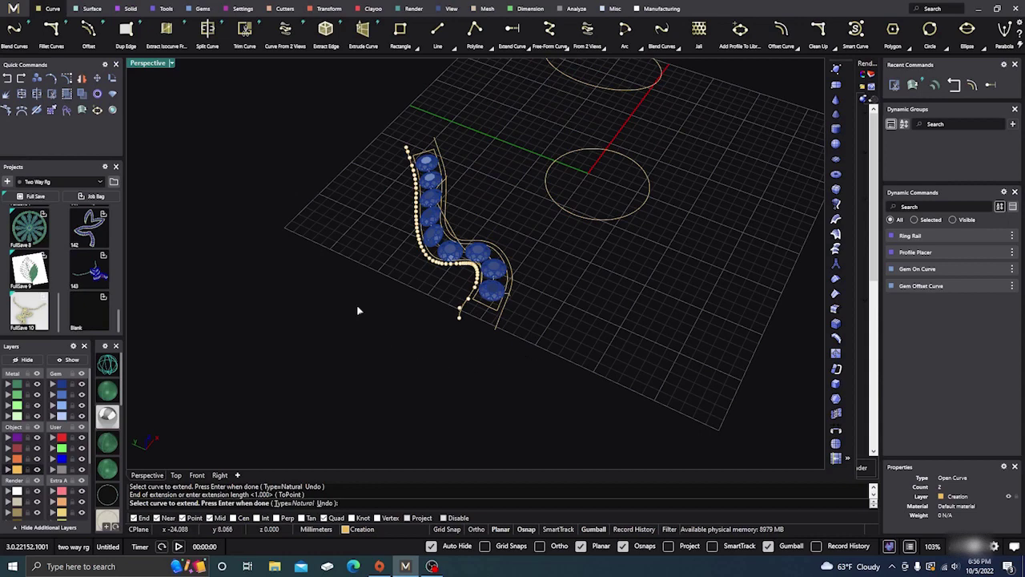
key("Return")
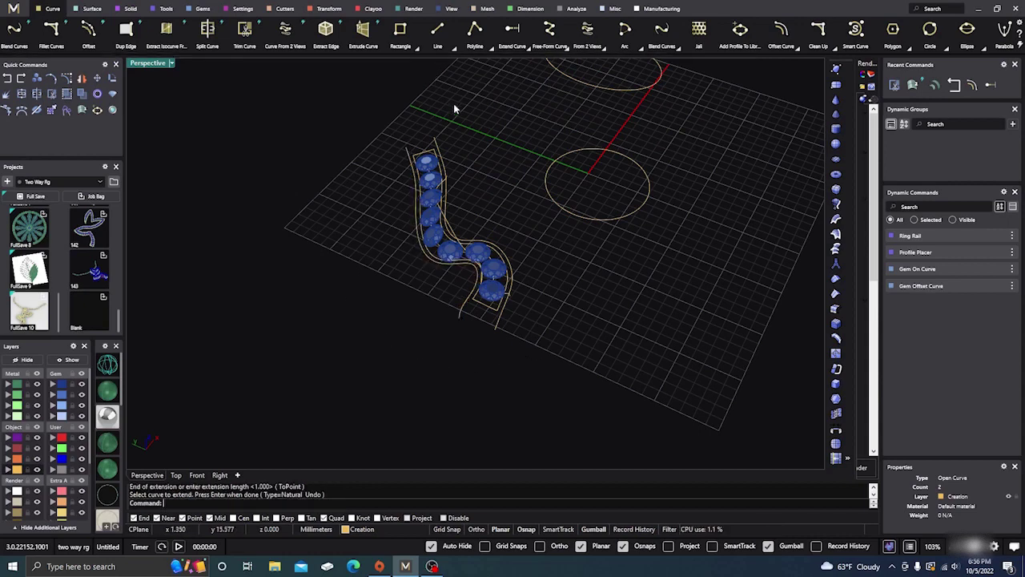
- In the Top view, draw a line about 2.9 mm long across the two outer rails beyond the upper-right end of the gem row
left_click(176, 475)
scroll(565, 136, "up", 3)
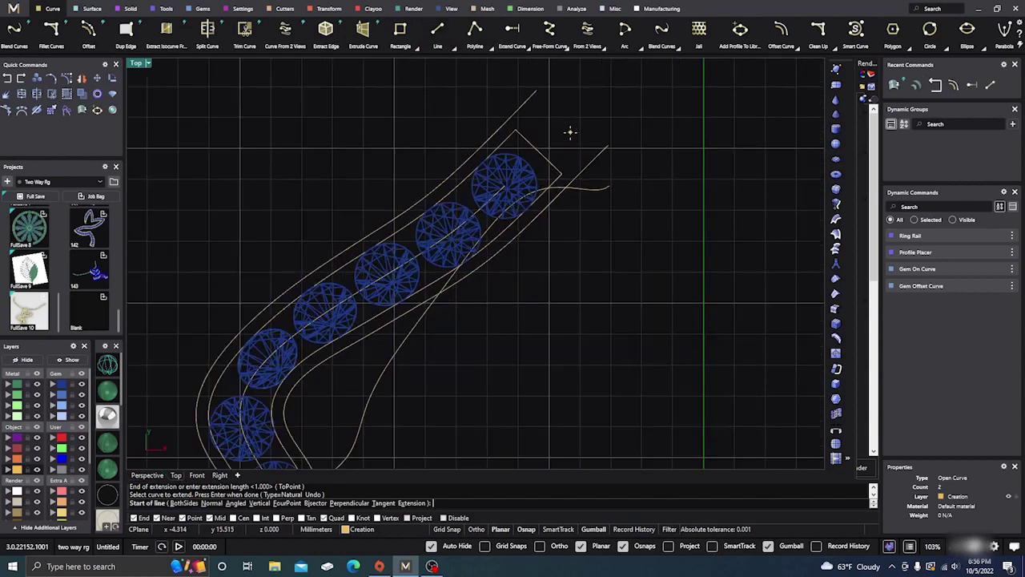
left_click(531, 98)
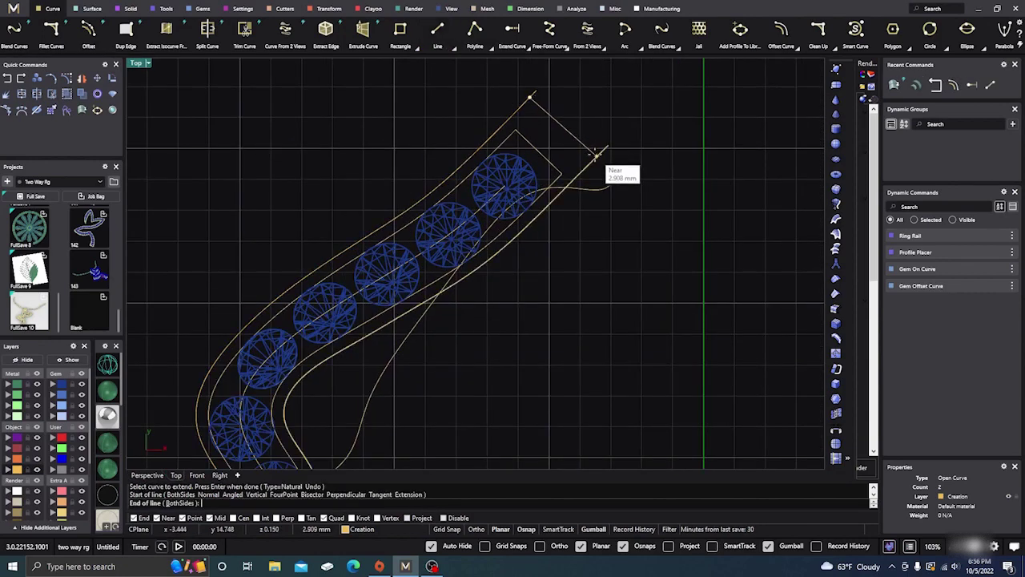
left_click(593, 159)
scroll(646, 140, "down", 4)
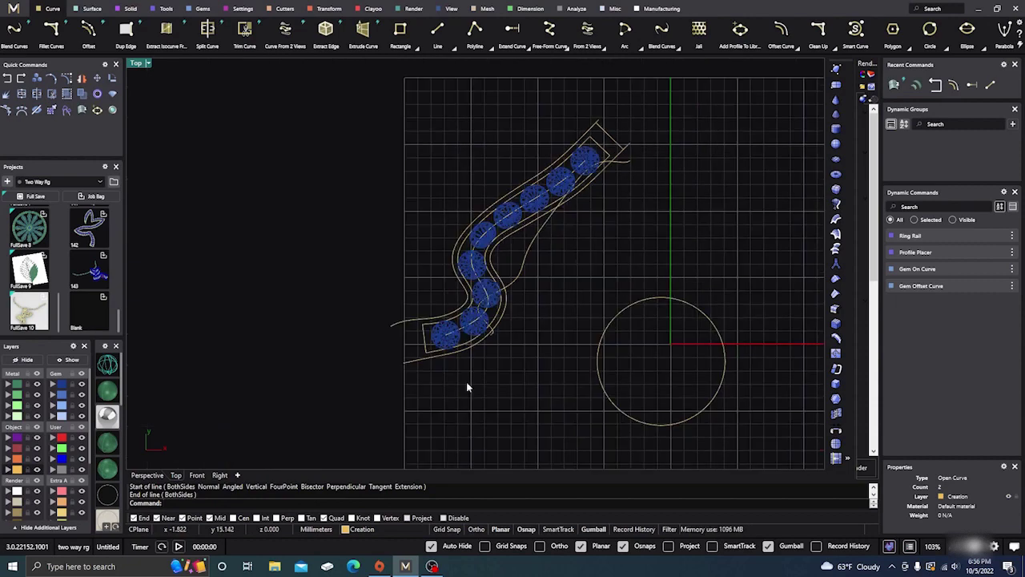
- Draw a line joining the two outer rails beyond the lower-left end of the gem row
scroll(466, 381, "up", 4)
key("Return")
left_click(403, 329)
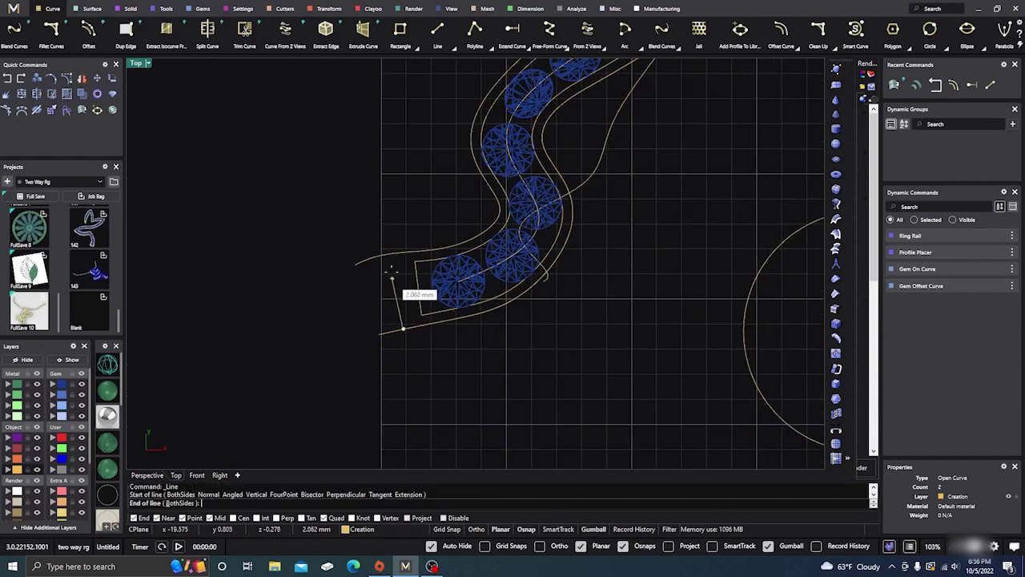
left_click(392, 256)
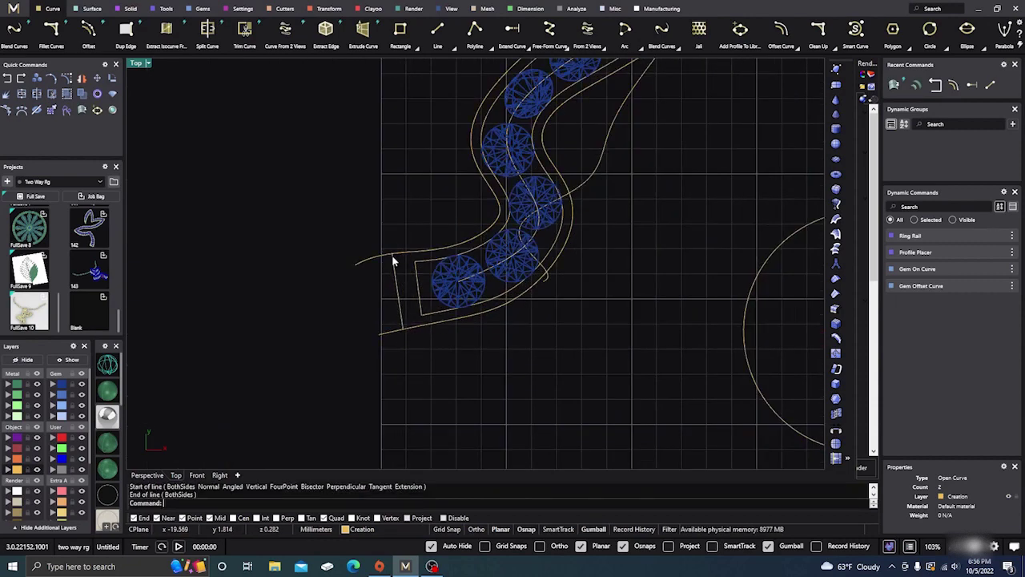
- Using the gem row and its curves as cutters, trim the outer rails' overhangs past the lower-left closing line
scroll(294, 305, "down", 5)
left_click_drag(265, 121, 492, 350)
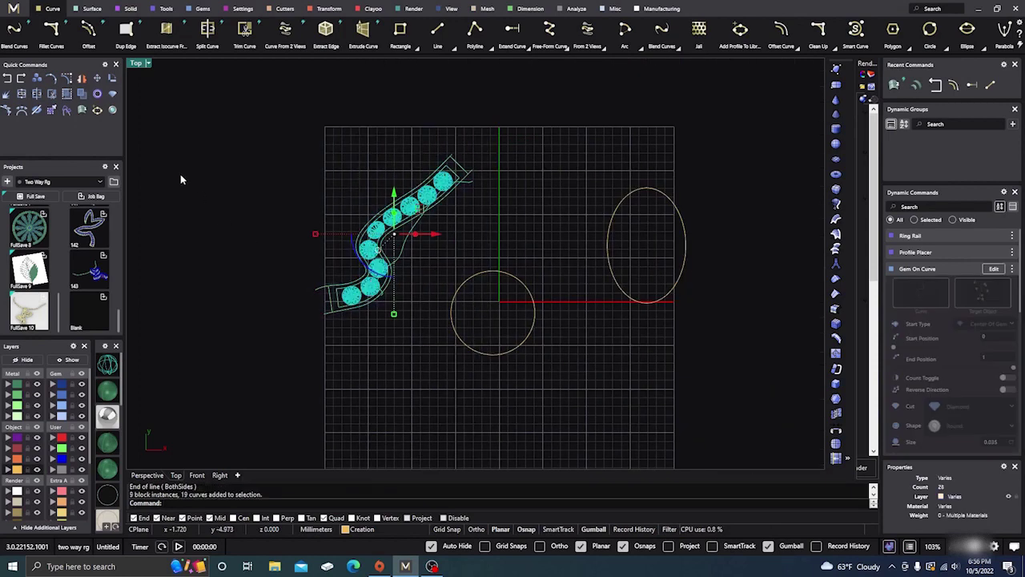
left_click(52, 98)
scroll(327, 289, "up", 3)
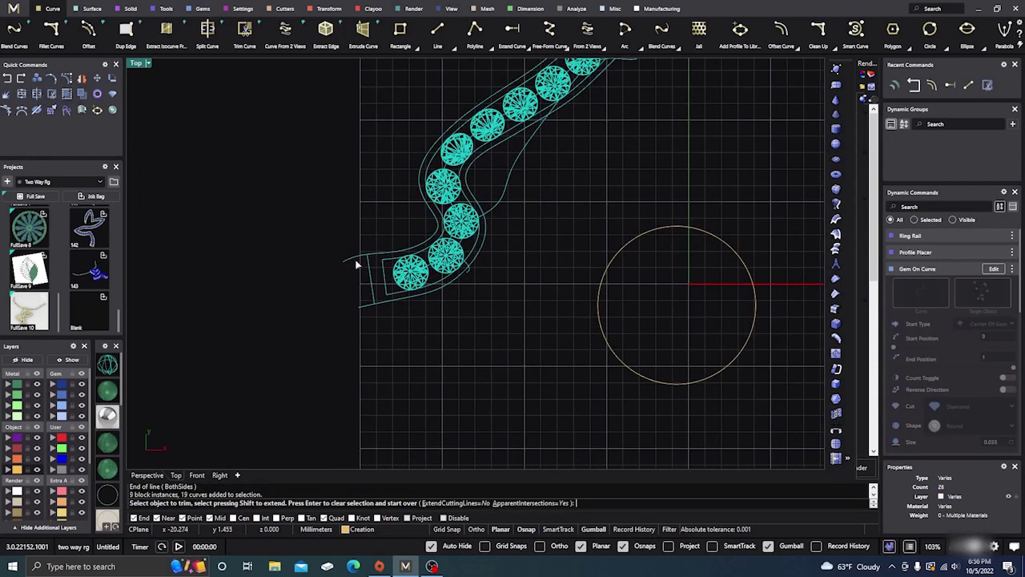
left_click(357, 264)
left_click(357, 312)
- Trim the outer rails' overhangs past the upper-right closing line and clear the selection
scroll(313, 355, "down", 3)
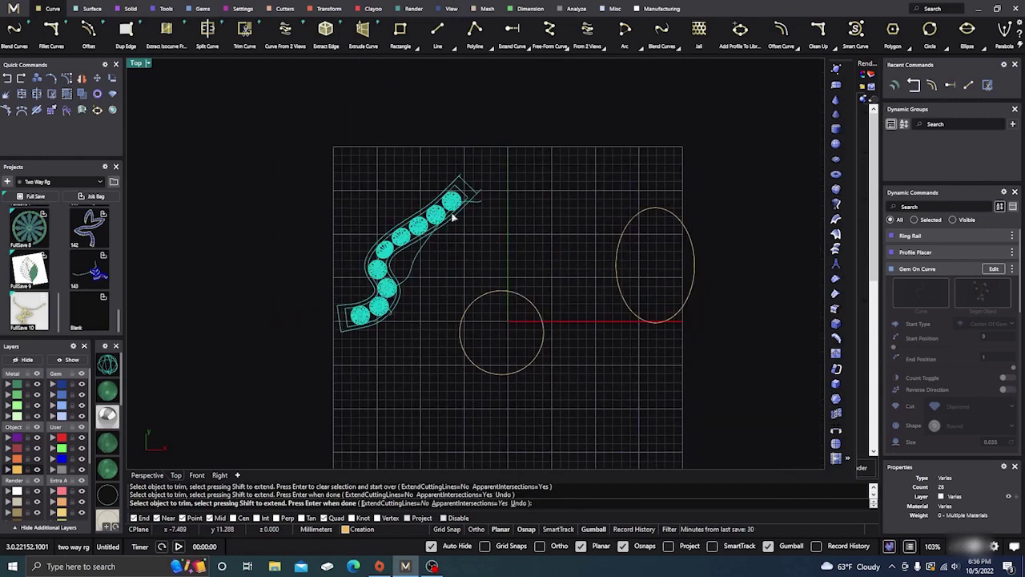
scroll(462, 178, "up", 5)
left_click(461, 179)
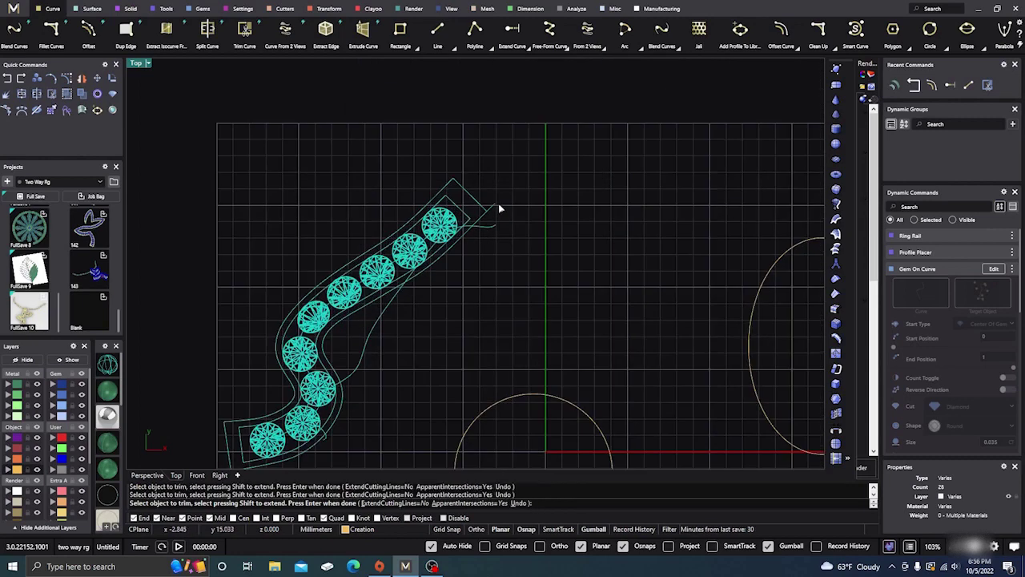
key("Return")
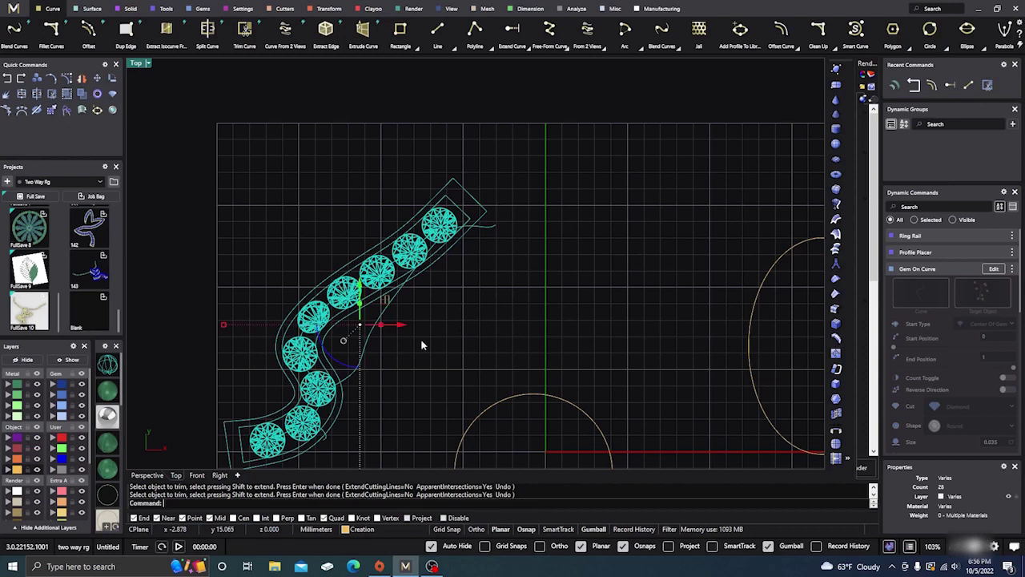
key("Escape")
right_click_drag(230, 330, 273, 301)
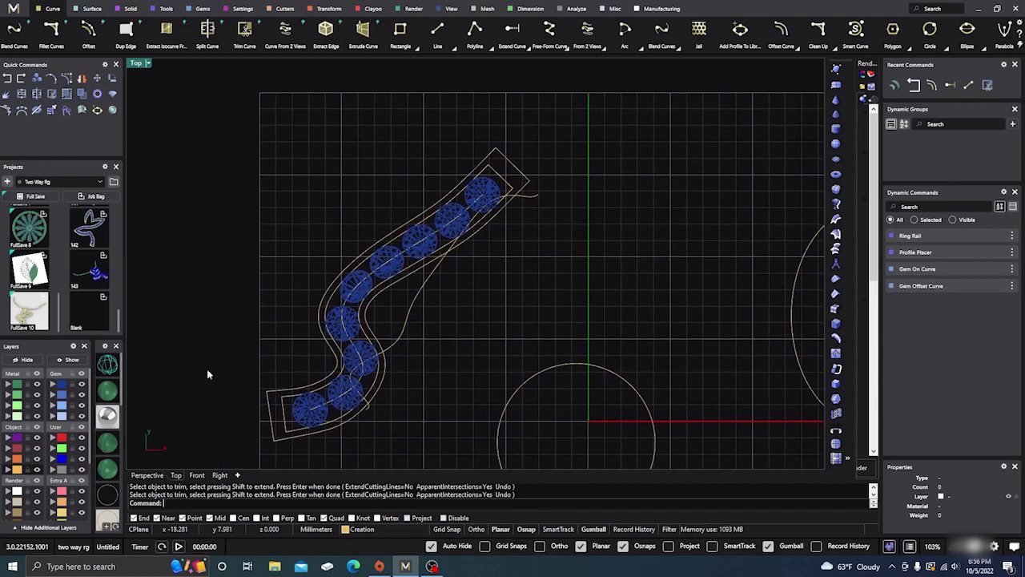
- In the Perspective view, set up a Sweep 2 with the two outer rails as rails and both closing lines as profiles
left_click(155, 474)
scroll(284, 352, "down", 3)
left_click(91, 12)
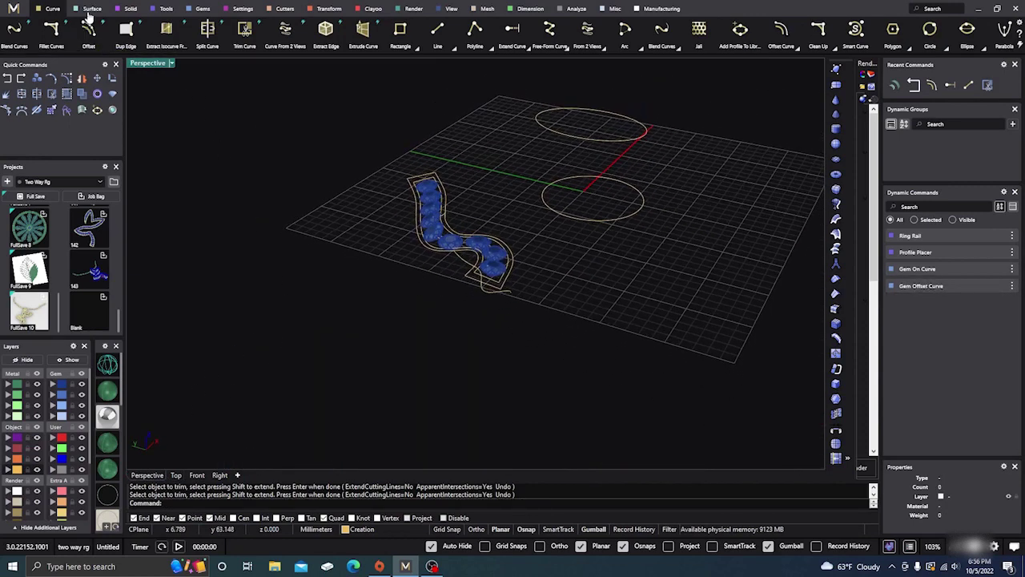
left_click(88, 30)
scroll(398, 173, "up", 4)
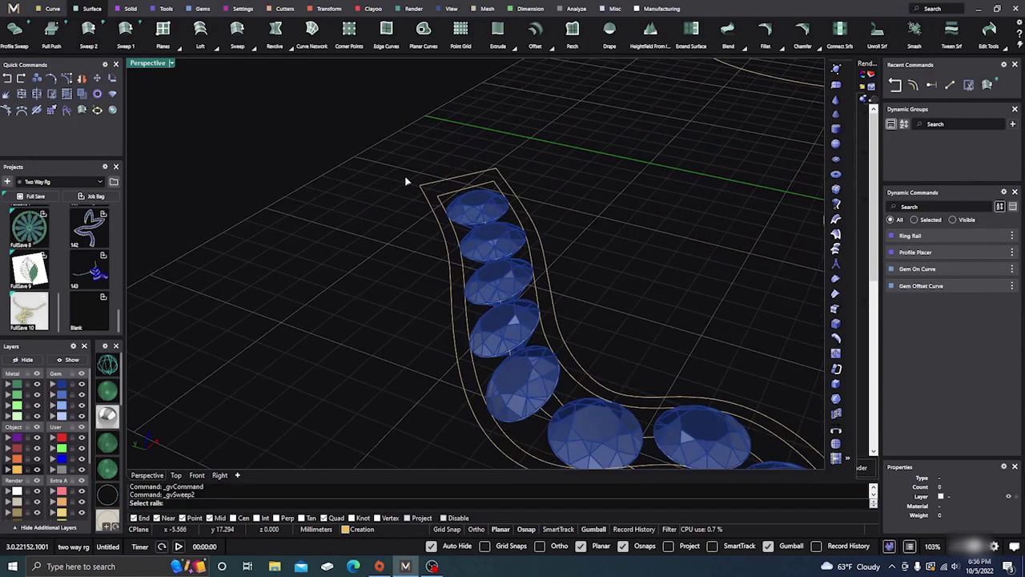
left_click(439, 228)
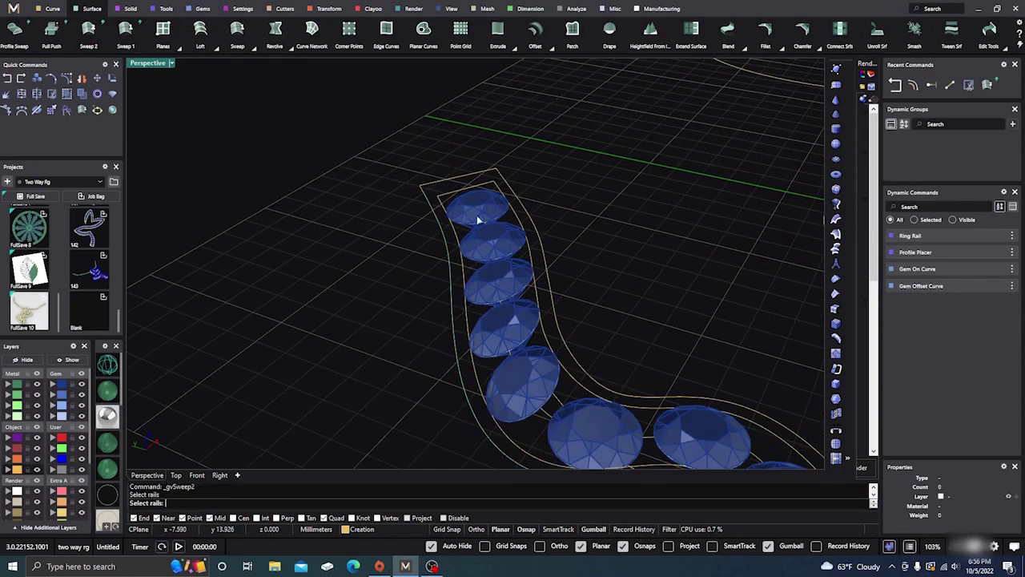
left_click(531, 217)
scroll(568, 294, "down", 3)
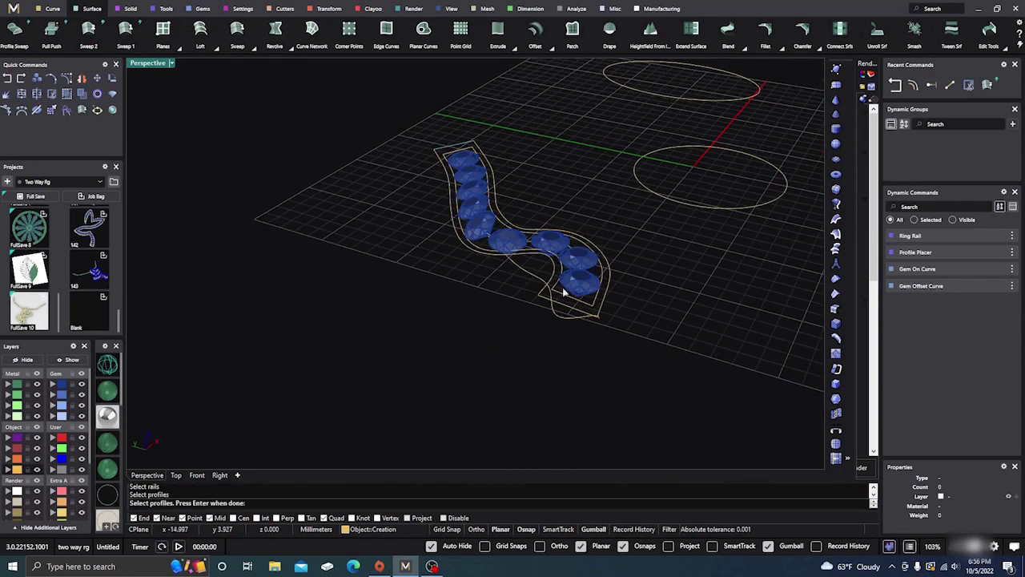
scroll(553, 296, "up", 5)
key("Return")
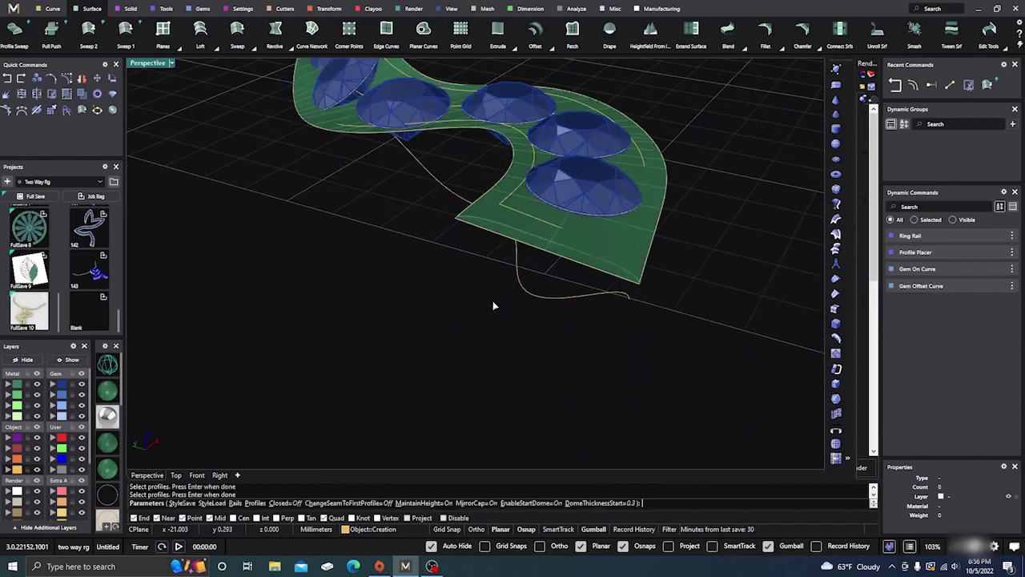
- Turn off Maintain Height, Mirror Cap, Enable Start Dome and Enable End Dome, and create the Sweep 2 surface
scroll(472, 313, "down", 5)
scroll(466, 355, "up", 1)
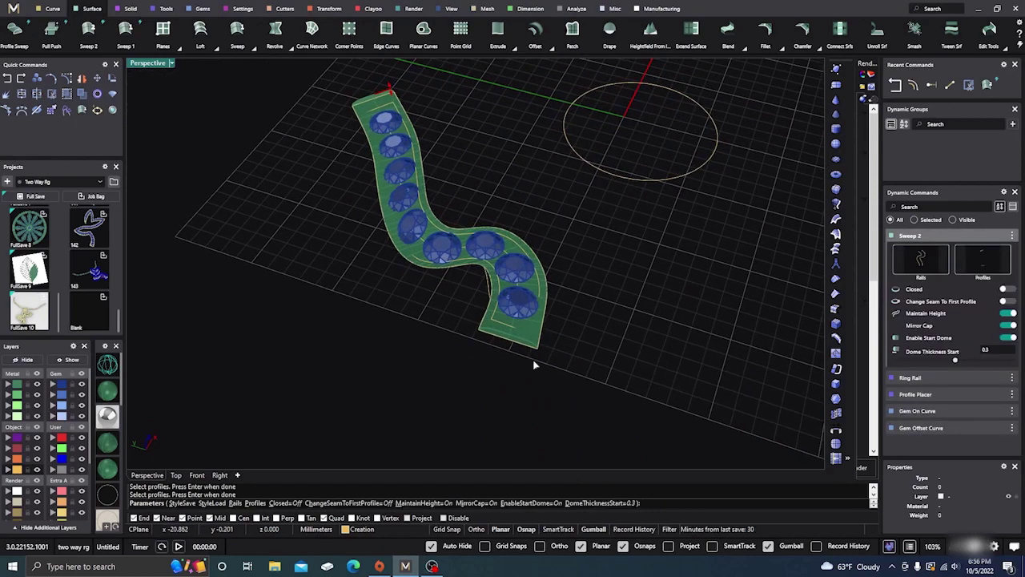
left_click(1009, 313)
left_click(1010, 326)
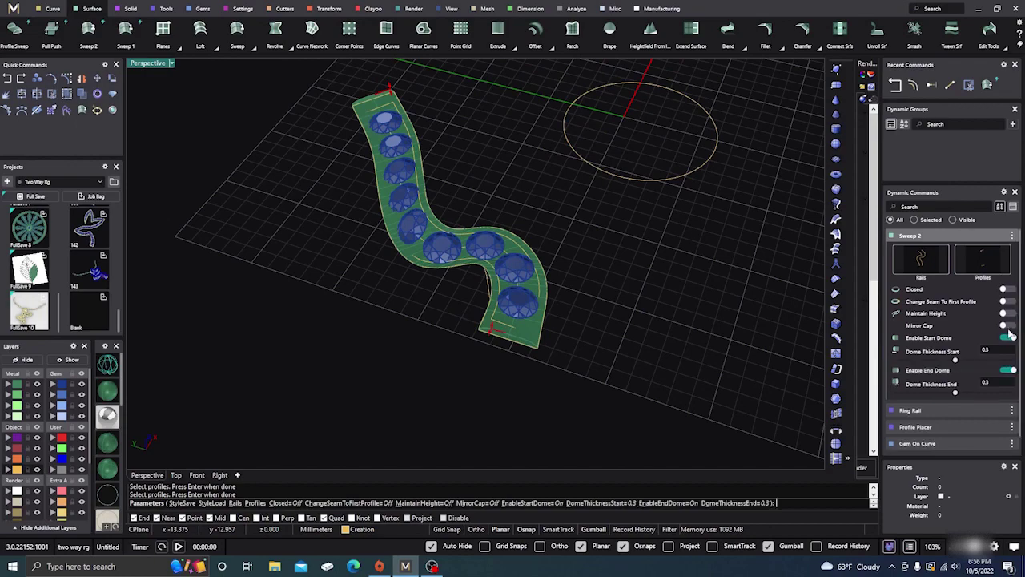
left_click(1008, 337)
left_click(1008, 349)
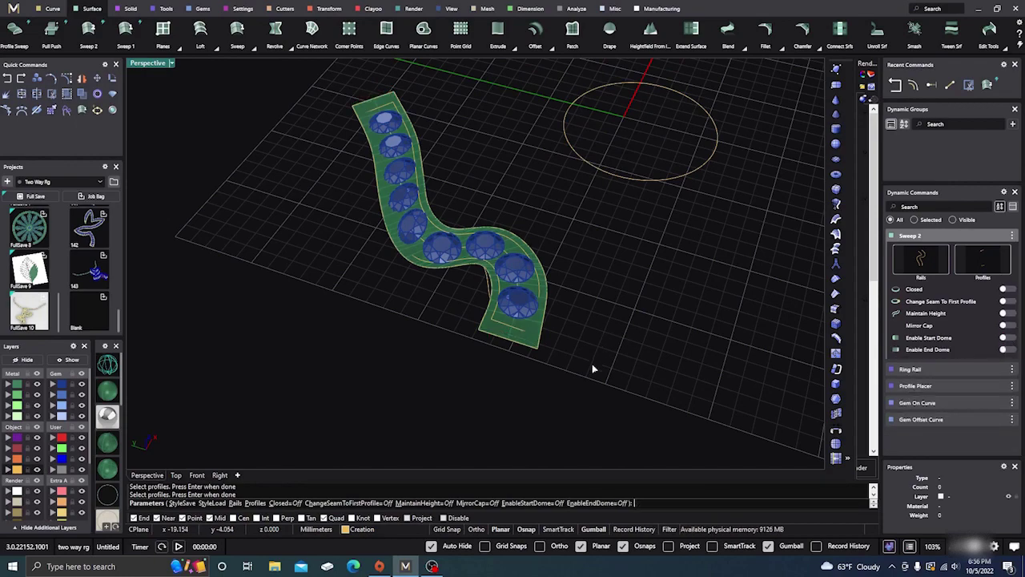
right_click_drag(593, 368, 568, 334)
right_click(568, 334)
scroll(478, 286, "up", 6)
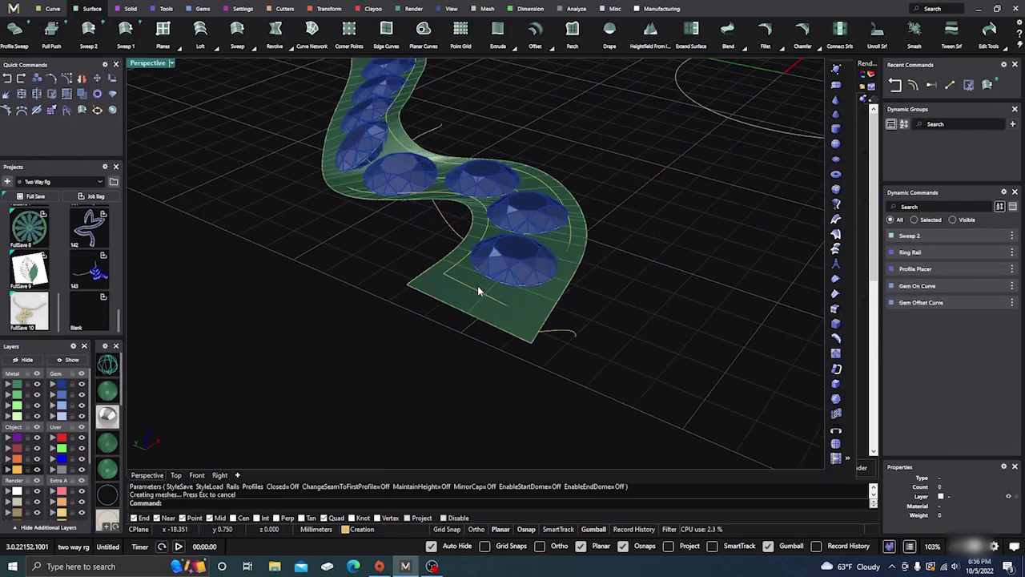
scroll(477, 290, "down", 1)
scroll(538, 375, "down", 3)
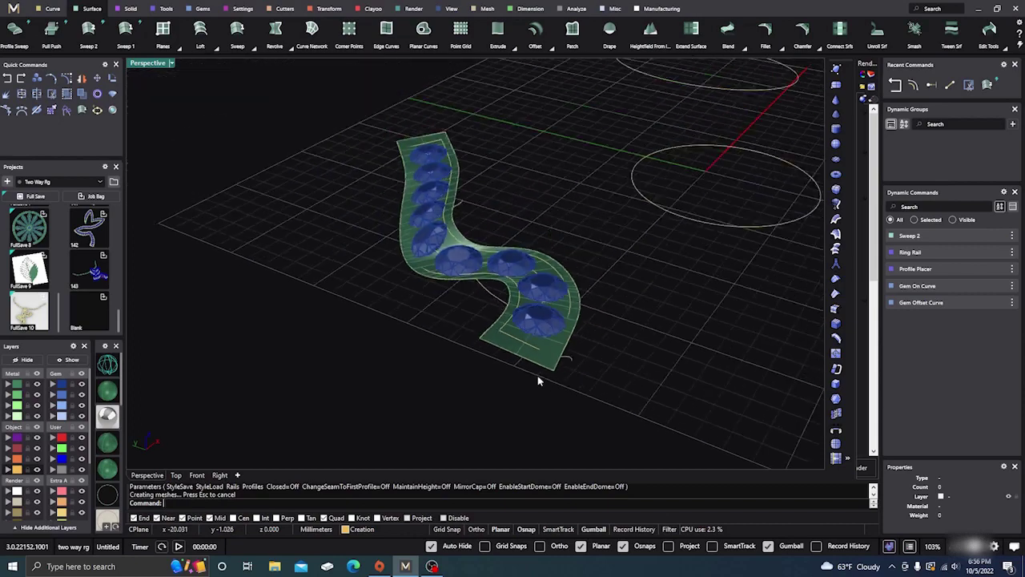
- Offset the Sweep 2 surface as a solid with a distance of 3, flipping the direction so it thickens downward below the gems
right_click_drag(537, 375, 556, 354)
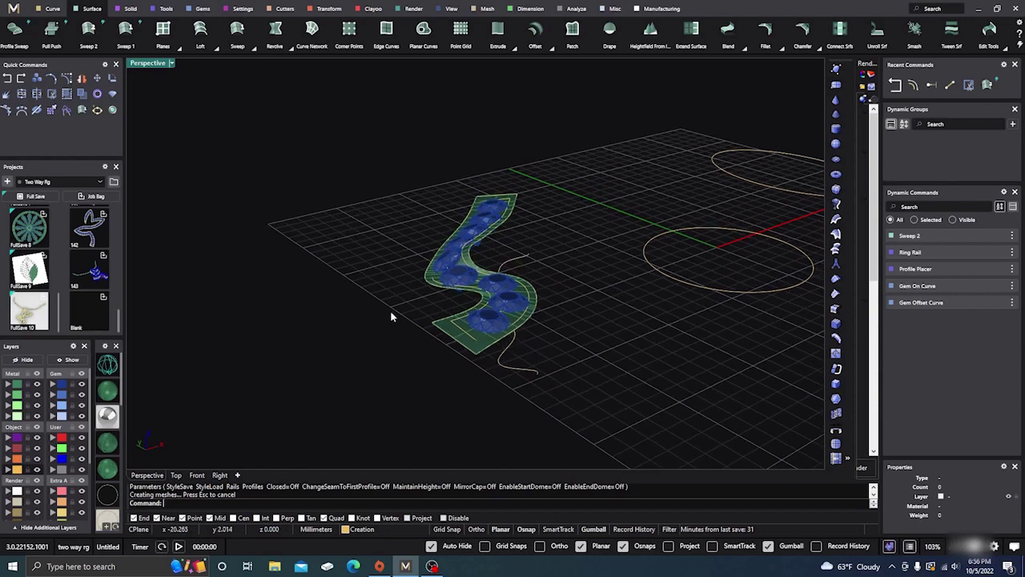
right_click_drag(390, 310, 396, 317)
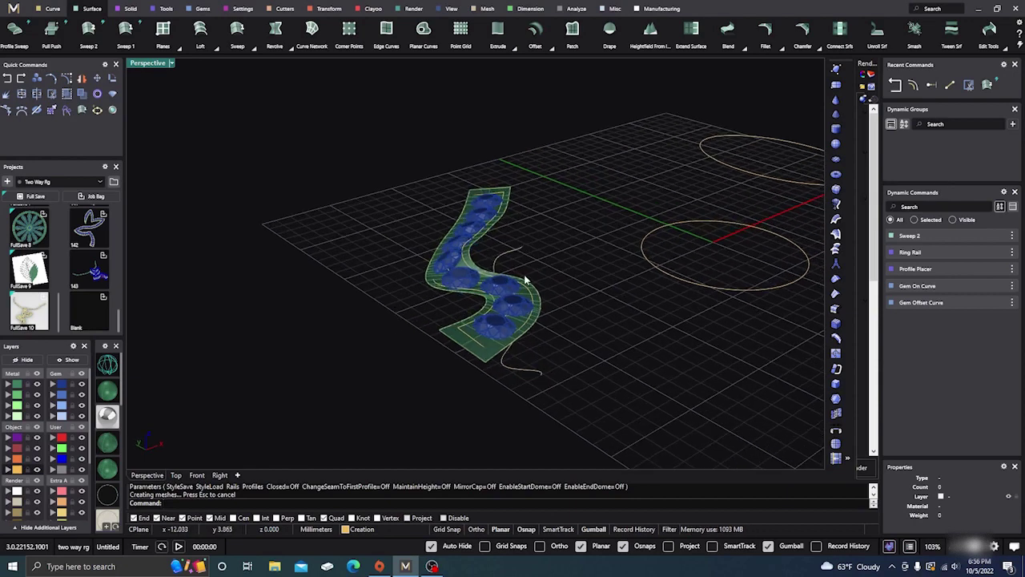
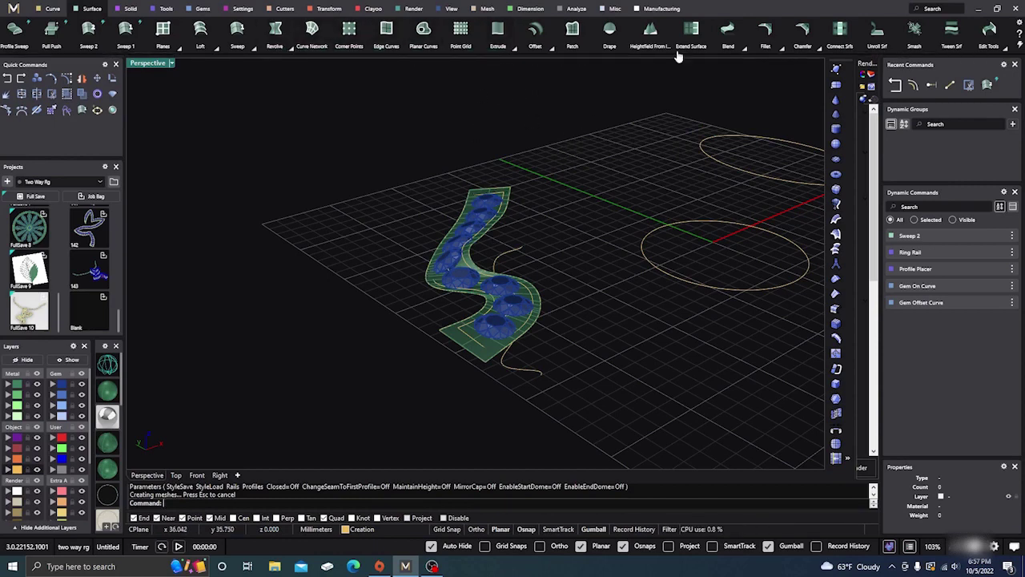
left_click(535, 32)
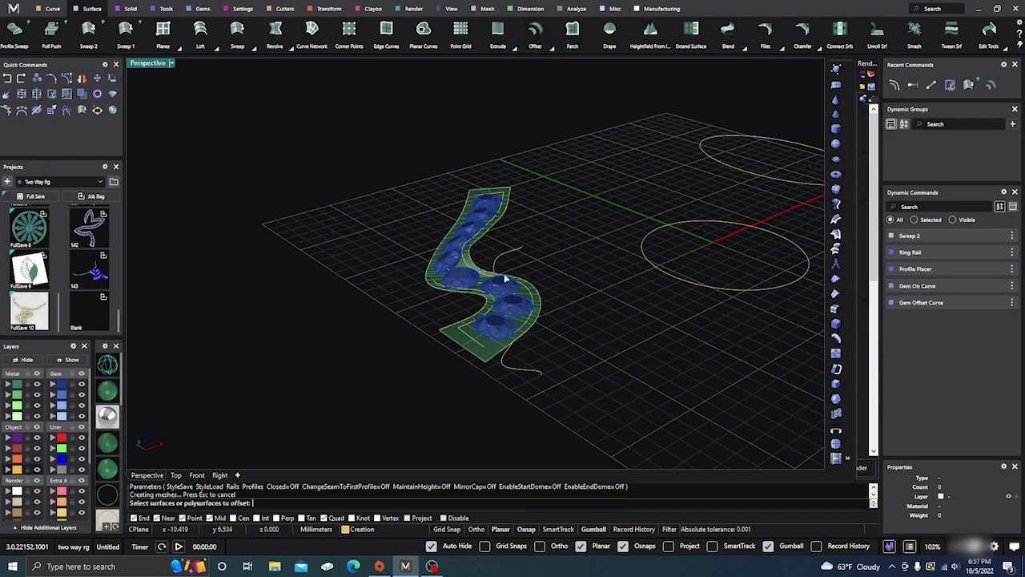
left_click(487, 358)
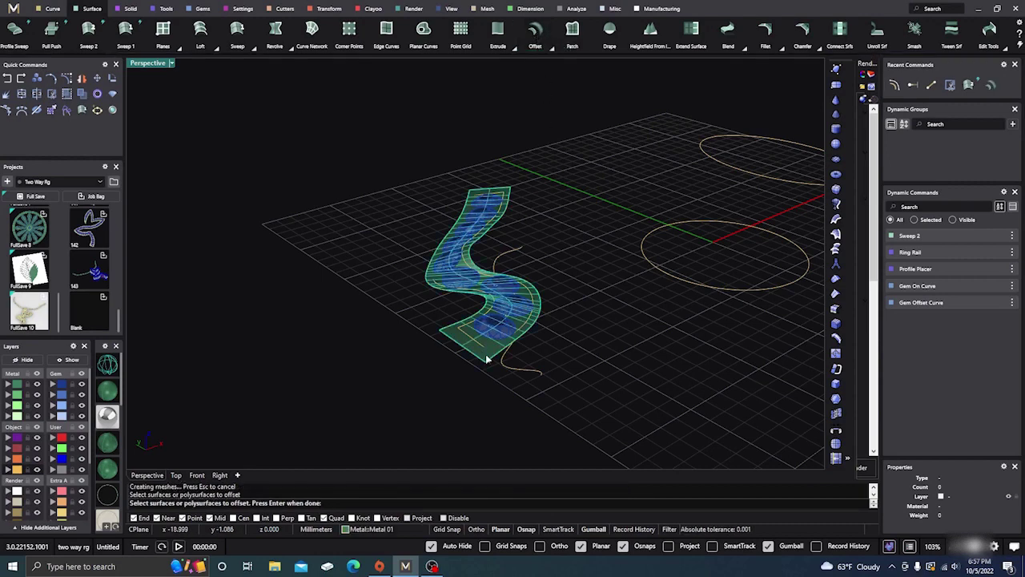
key("Return")
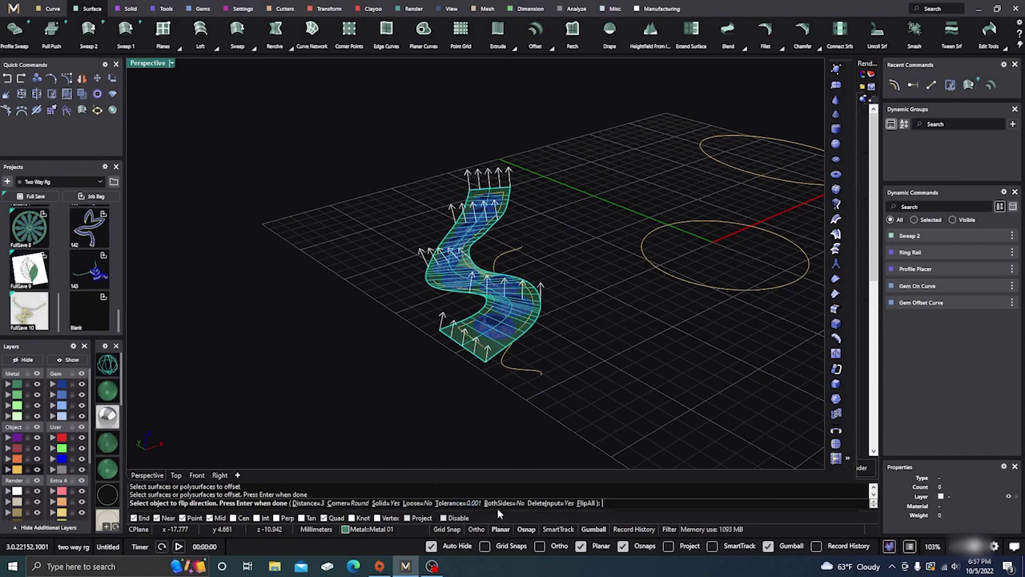
left_click(588, 504)
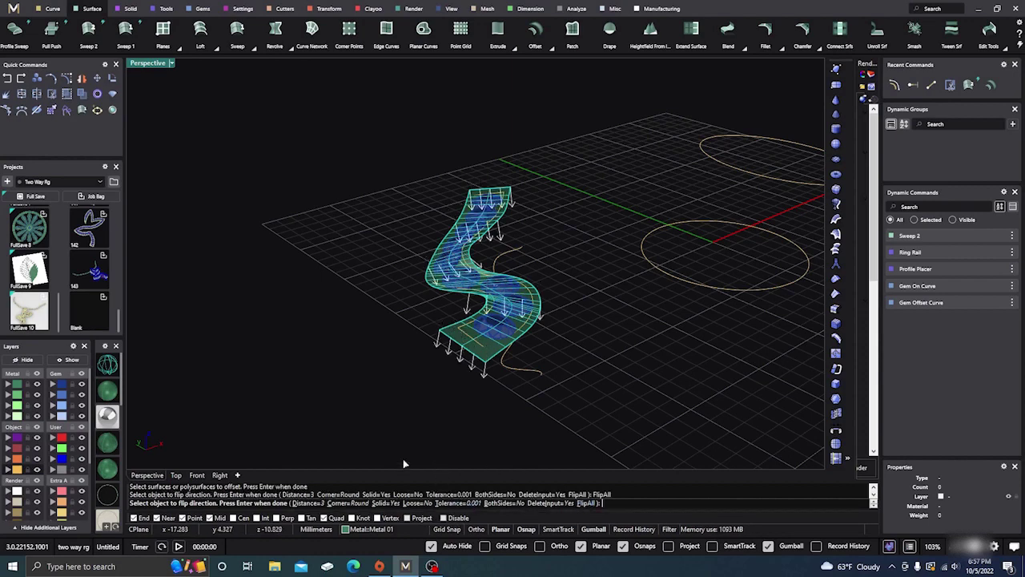
key("Return")
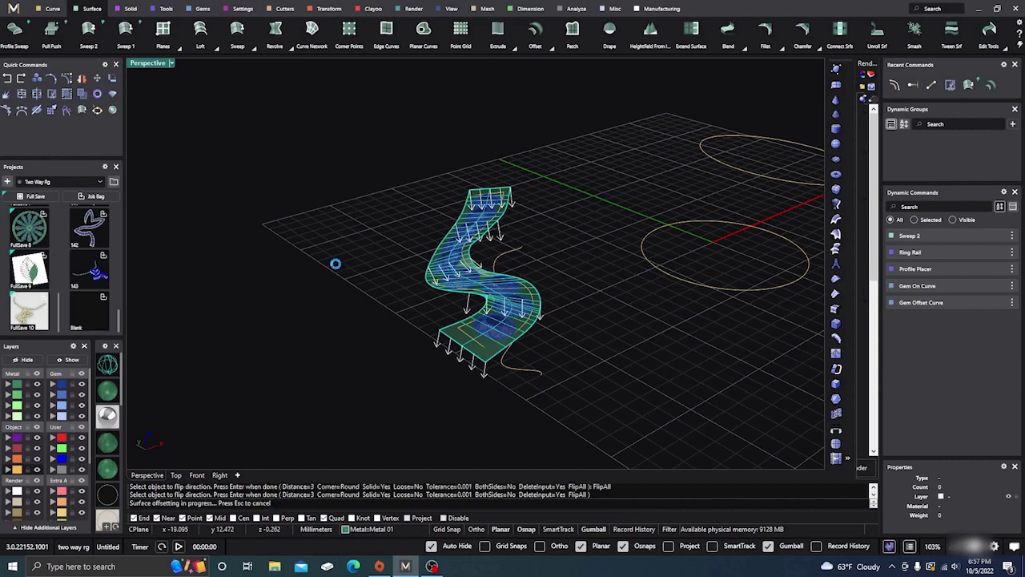
right_click_drag(355, 298, 424, 366)
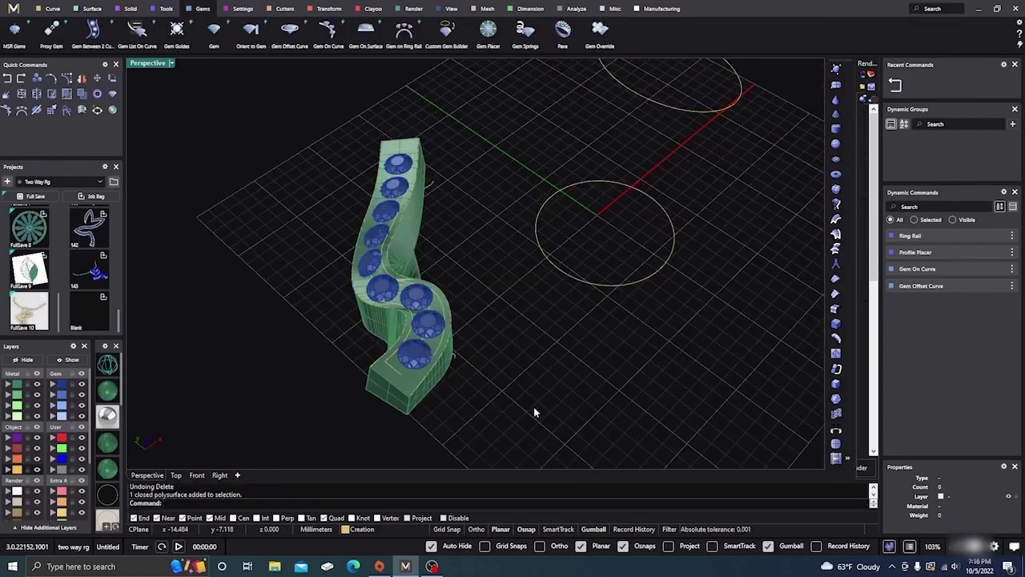
- Delete the thickened metal base under the gems, leaving only the gem row and its curves
right_click_drag(534, 412, 527, 398)
right_click_drag(430, 332, 503, 347)
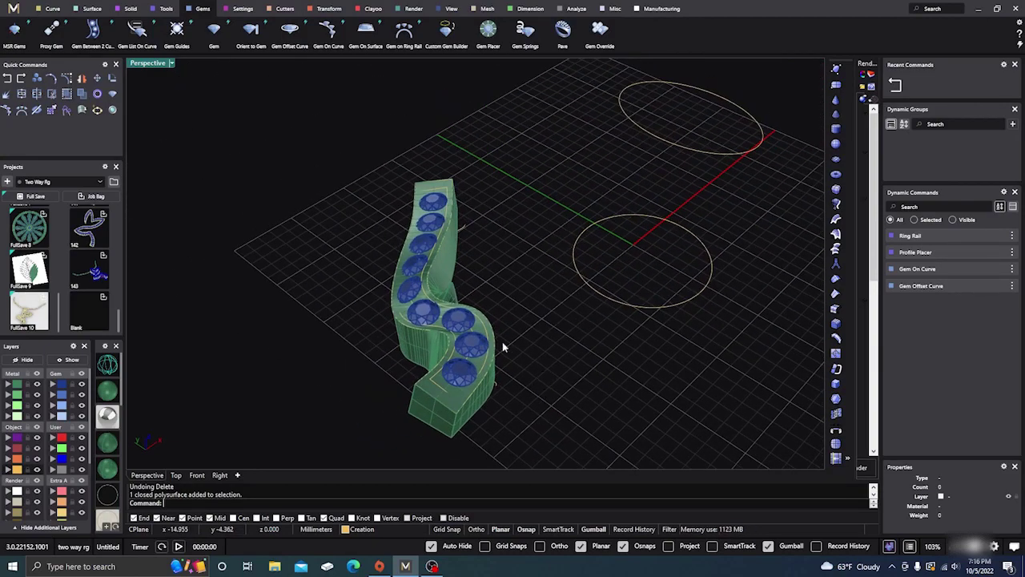
right_click_drag(398, 293, 439, 314)
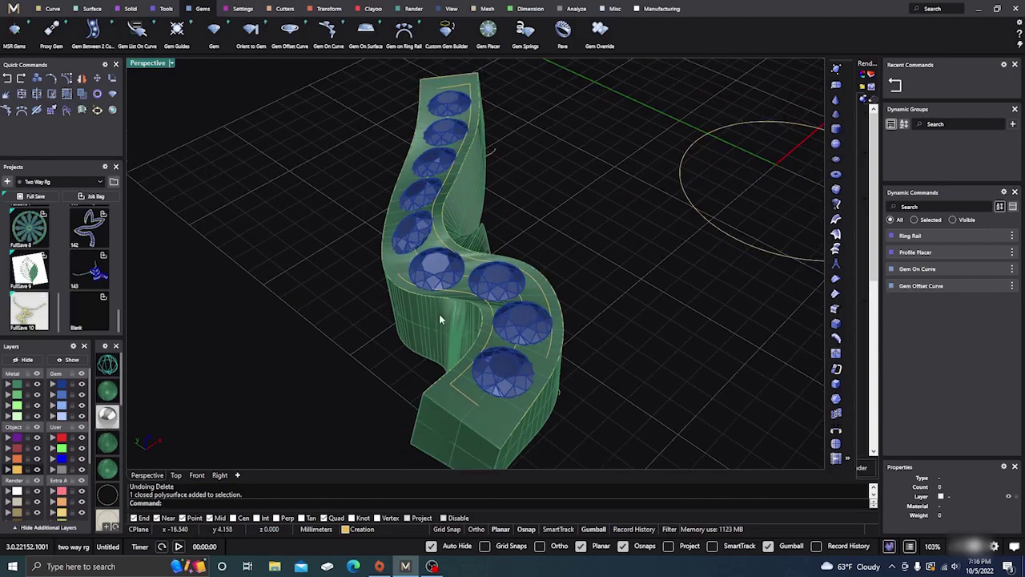
left_click(440, 317)
key("Delete")
right_click_drag(391, 348, 404, 334)
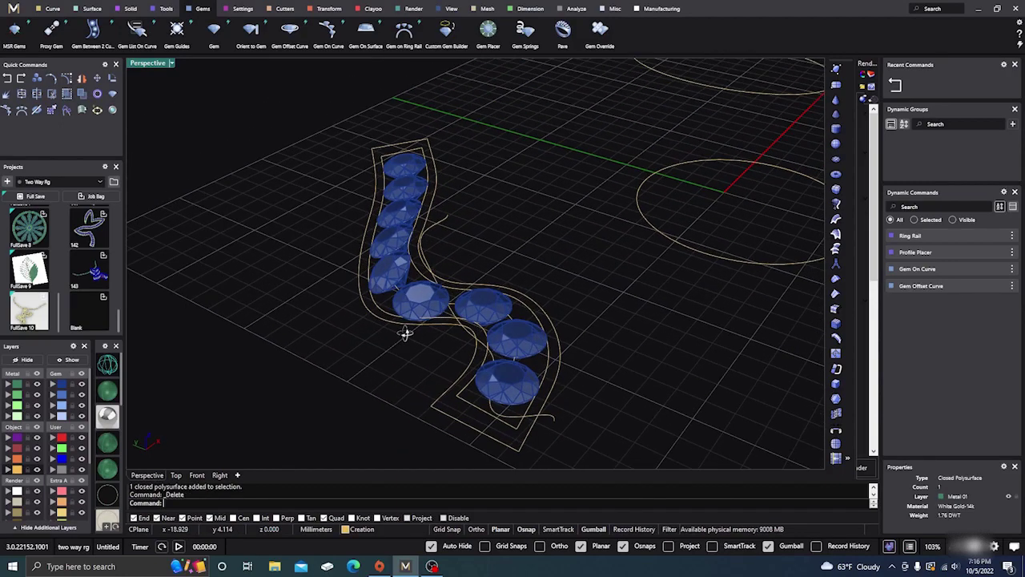
- Copy the two outer rails and both closing lines straight down about 2.4 mm in the Front view
left_click_drag(438, 423, 416, 389)
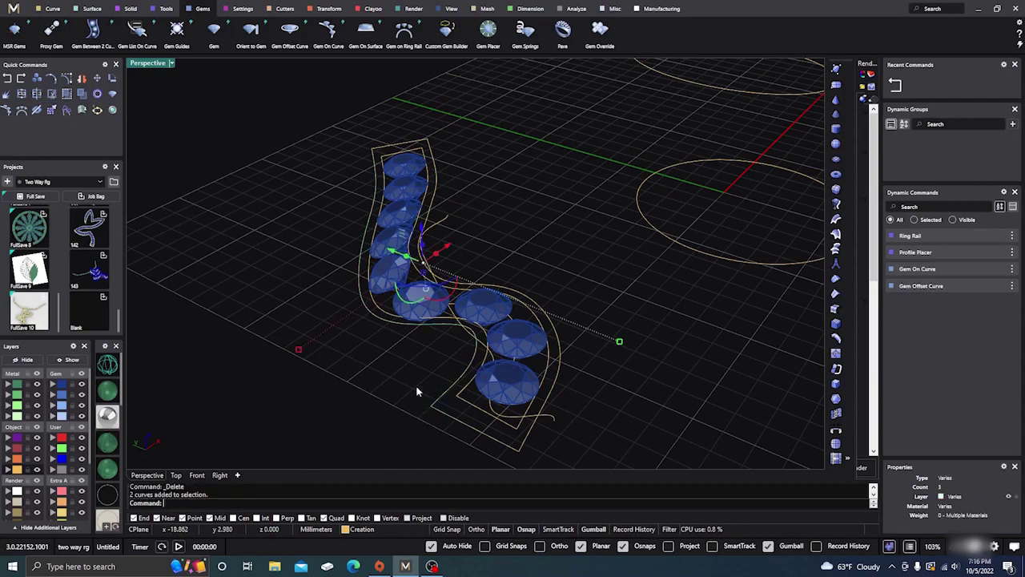
left_click(527, 434, "shift")
scroll(409, 138, "up", 2)
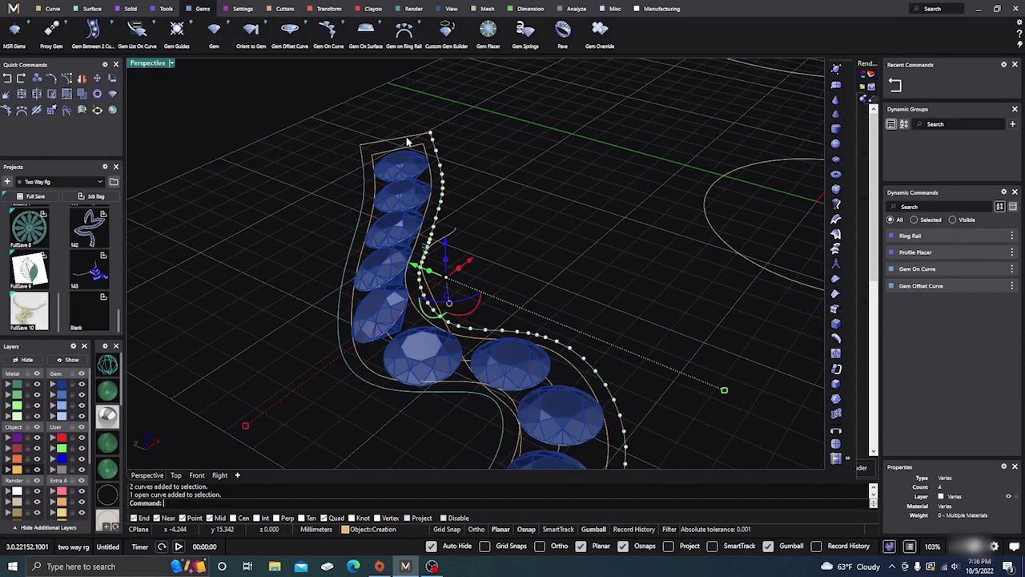
scroll(410, 142, "down", 3)
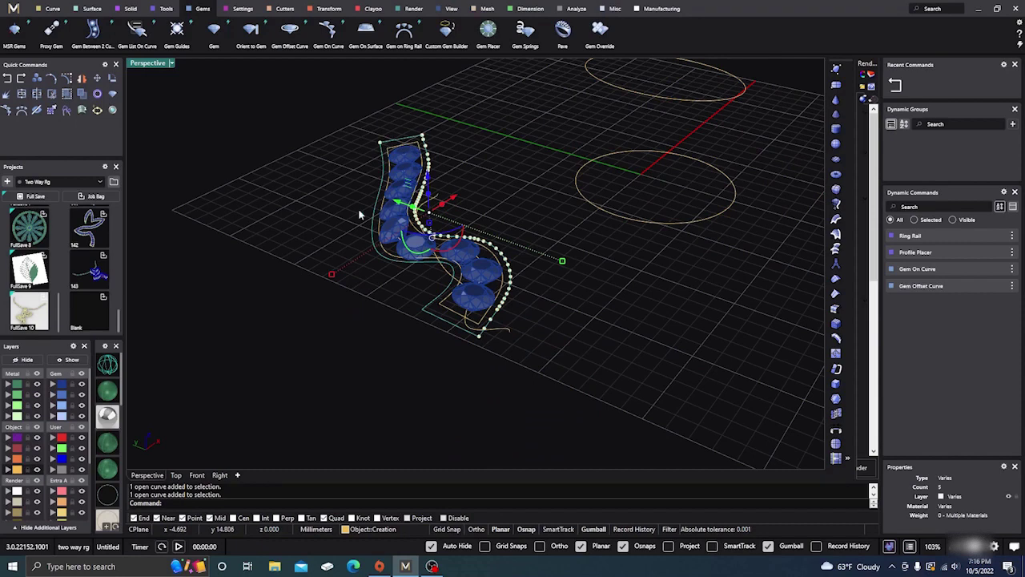
left_click(37, 80)
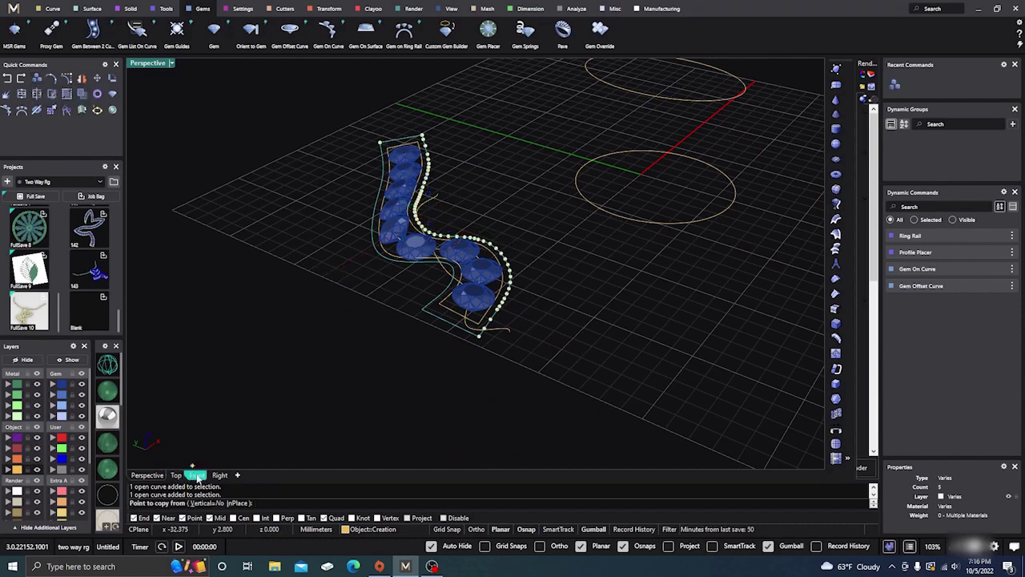
left_click(477, 338)
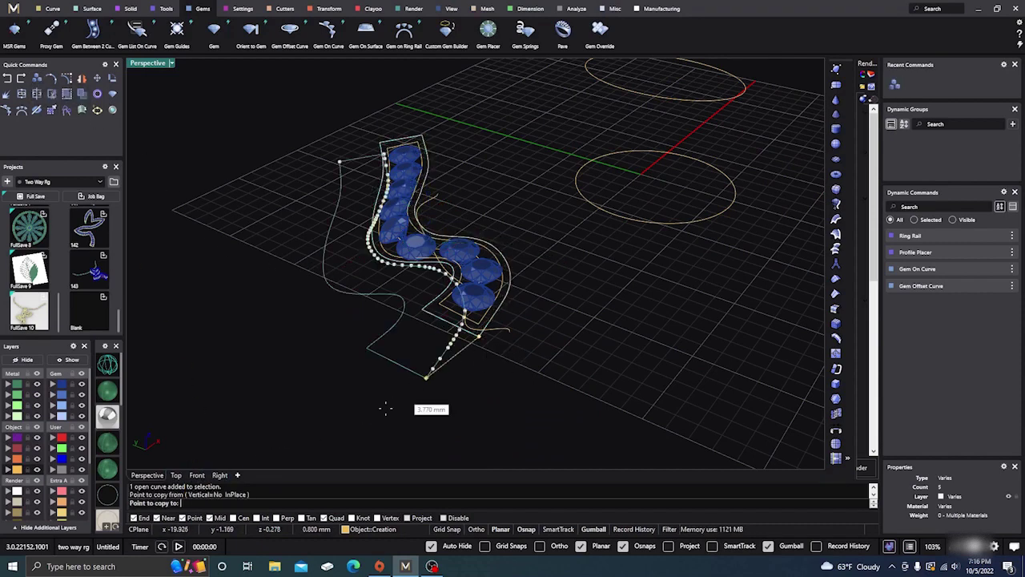
left_click(196, 475)
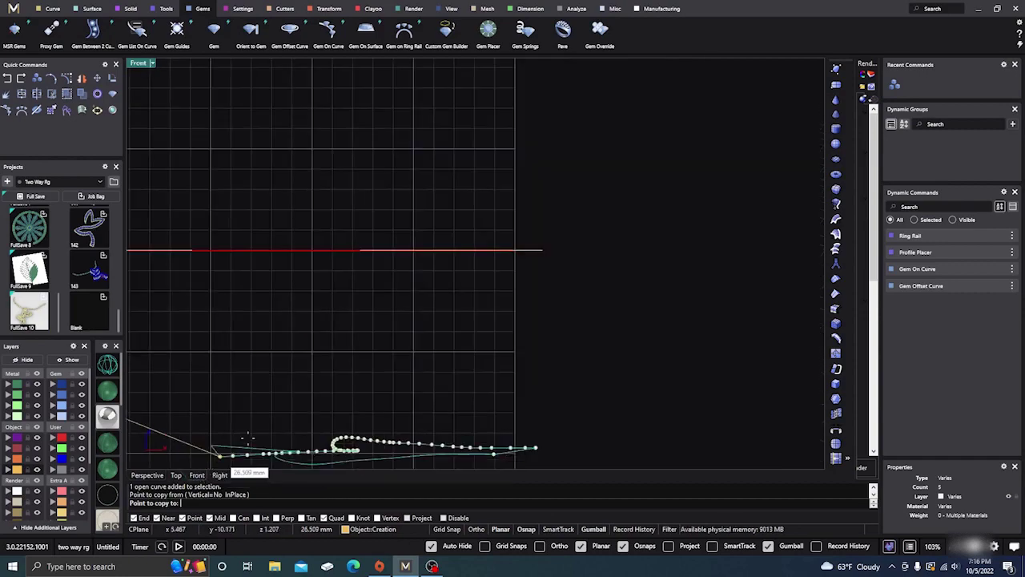
scroll(479, 289, "down", 8)
scroll(294, 296, "up", 12)
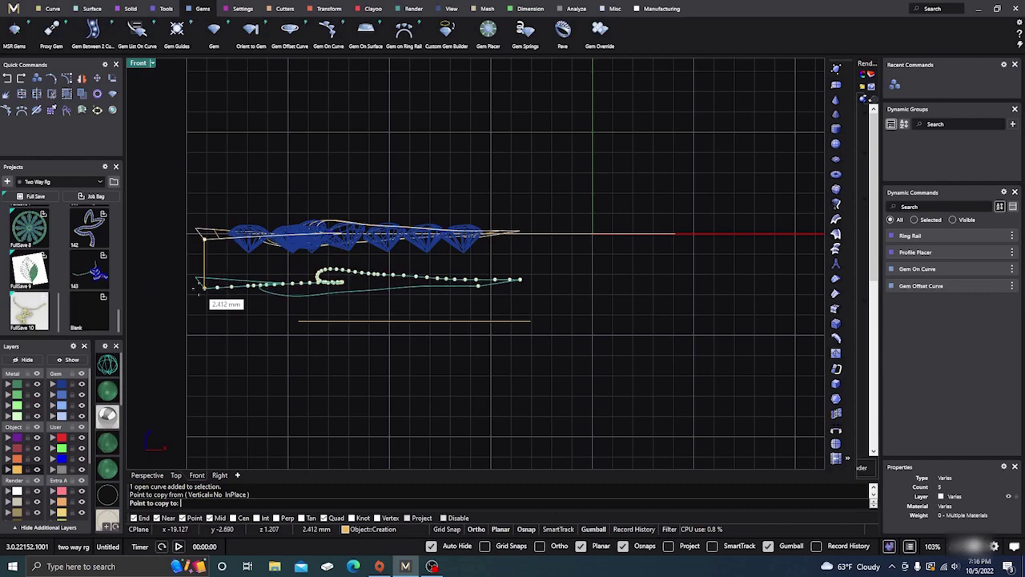
left_click(203, 285)
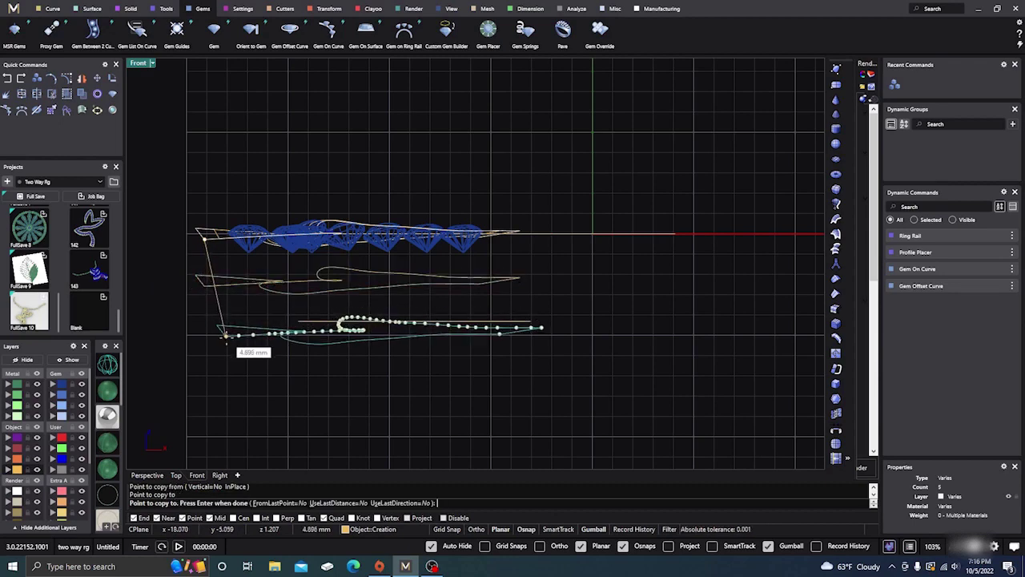
key("Return")
left_click(148, 475)
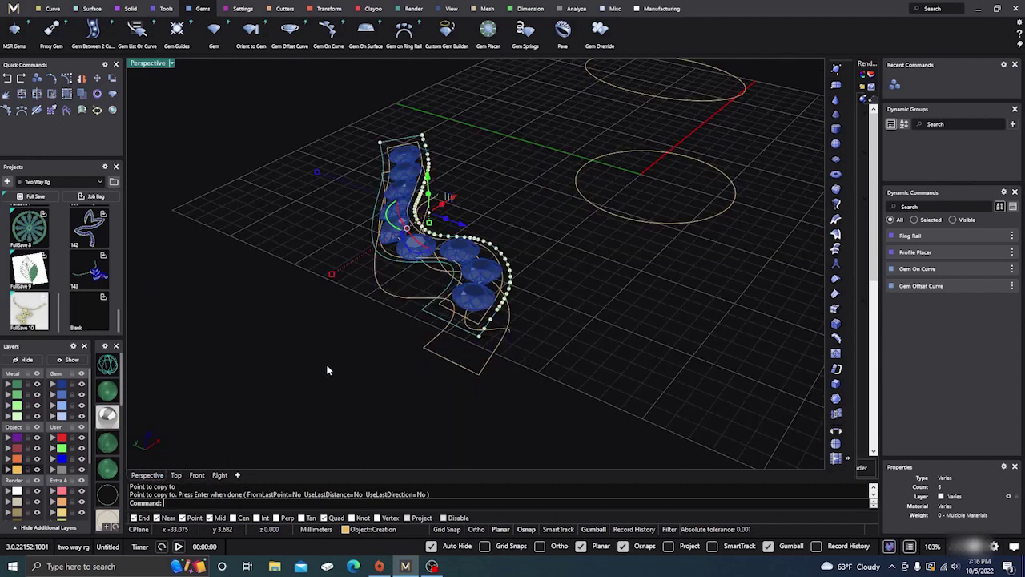
- Hide the original flat guide curve lying below the gem row
right_click_drag(326, 365, 385, 354)
left_click(500, 378)
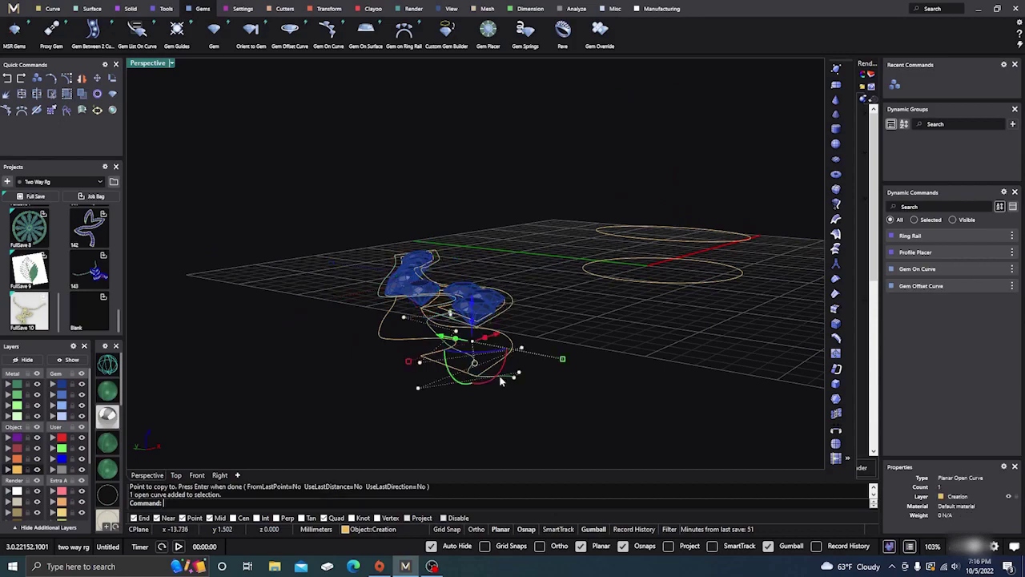
left_click(23, 360)
- Examine the copied lower closing line and rails by selecting them individually, and clear the selection
right_click_drag(320, 393, 516, 370)
scroll(516, 370, "down", 2)
left_click(485, 368)
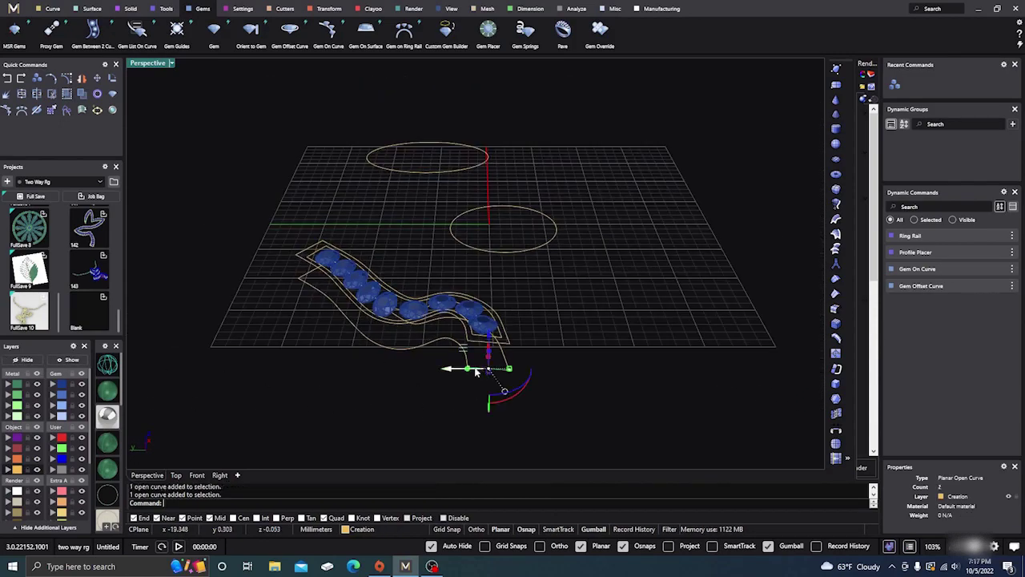
left_click(442, 338)
left_click(459, 401)
left_click(508, 364)
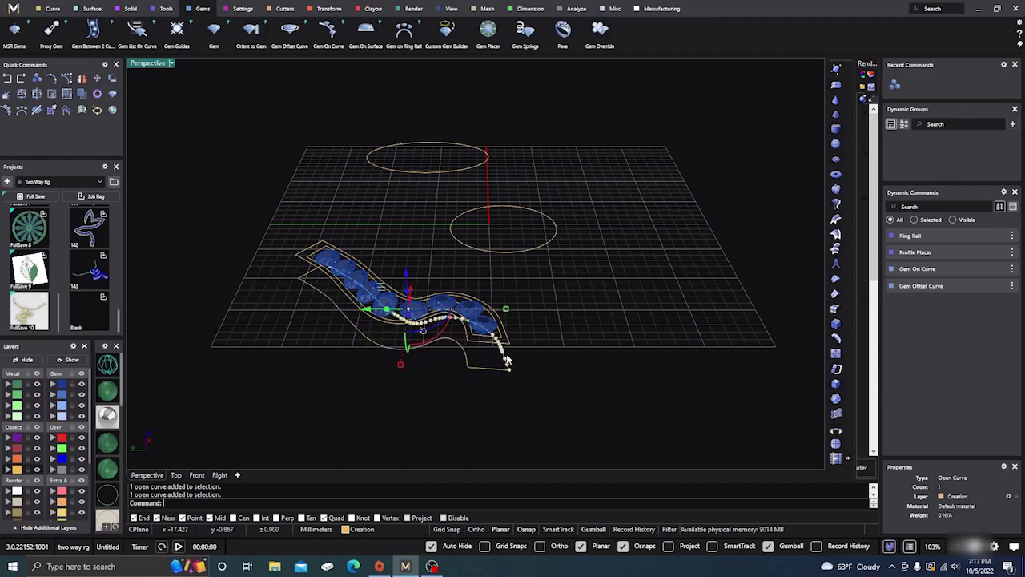
left_click(562, 401)
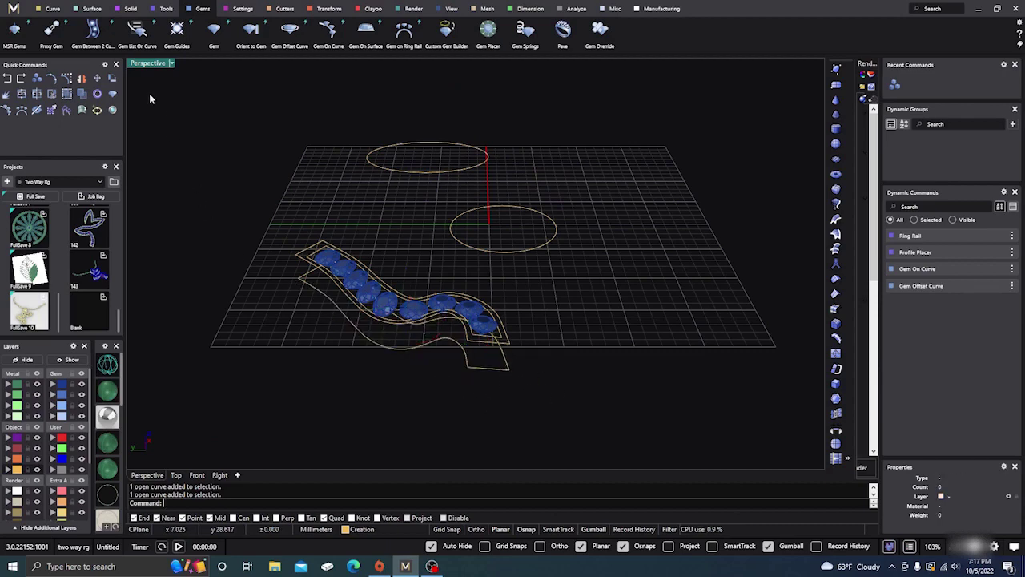
- Draw two lines joining the outer corners at the gem row's left end to the matching corners of the copied curves below
left_click(52, 8)
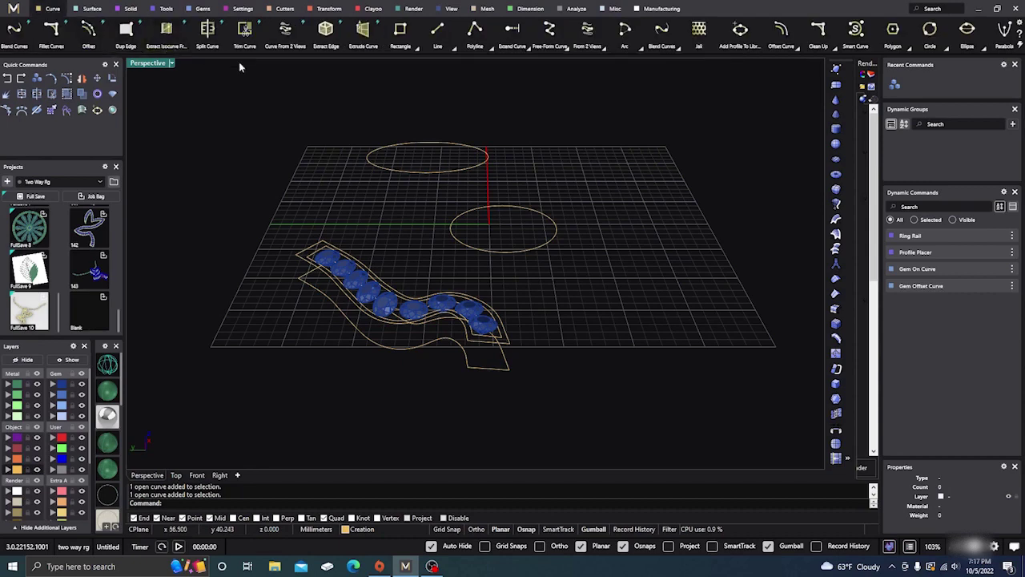
left_click(436, 44)
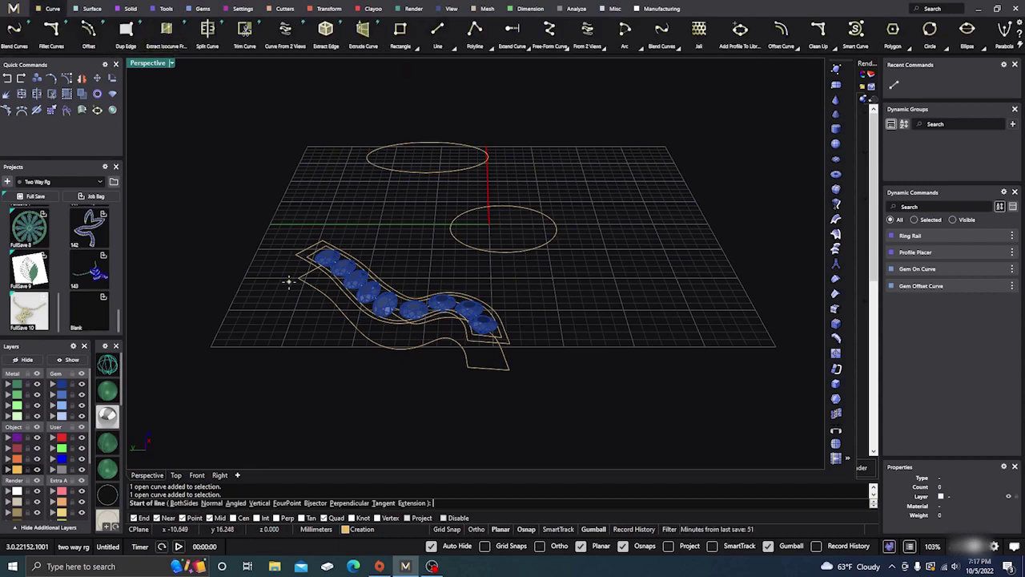
scroll(288, 280, "up", 3)
left_click(303, 231)
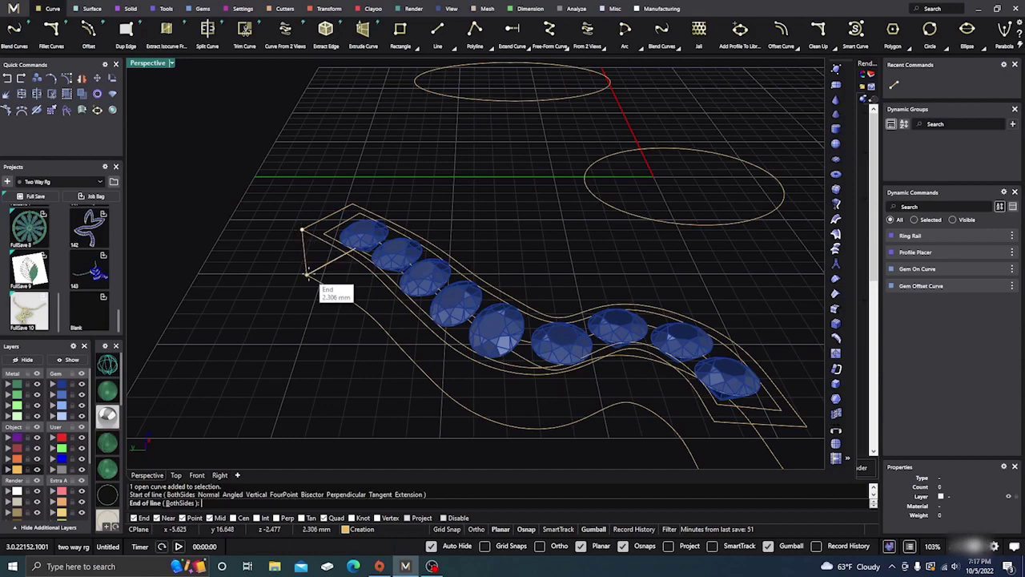
left_click(307, 274)
scroll(297, 335, "down", 3)
right_click_drag(298, 341, 339, 282)
scroll(261, 362, "up", 4)
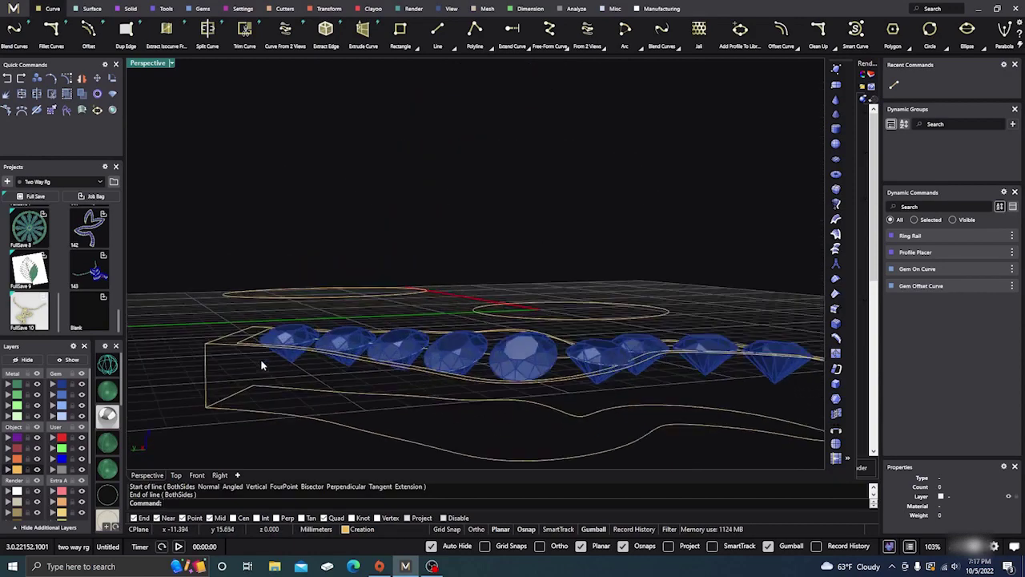
scroll(261, 361, "up", 3)
right_click(249, 297)
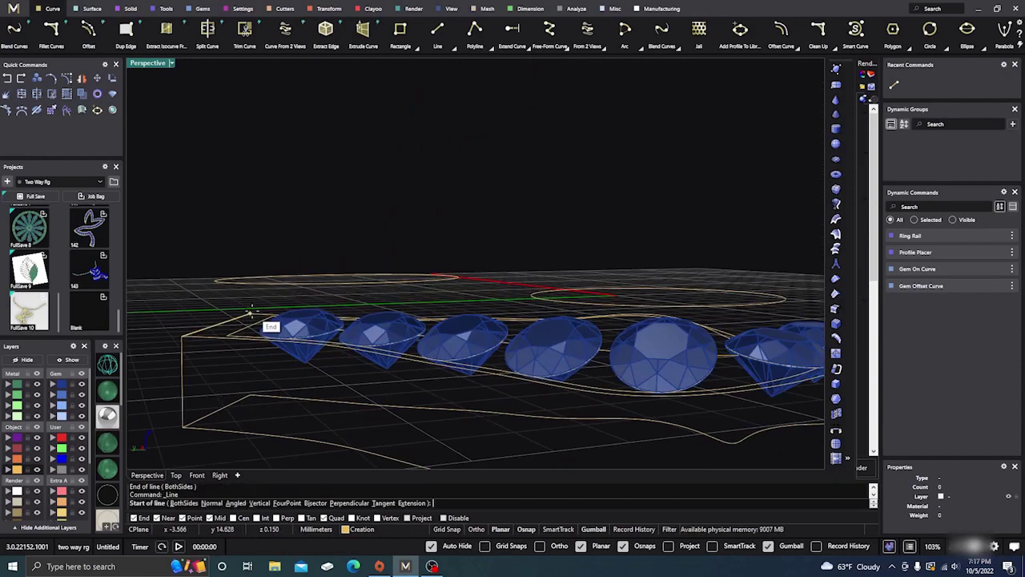
left_click(250, 312)
left_click(252, 392)
- Draw two lines joining the outer corners at the gem row's right end to the matching corners of the copied curves below
scroll(232, 263, "down", 3)
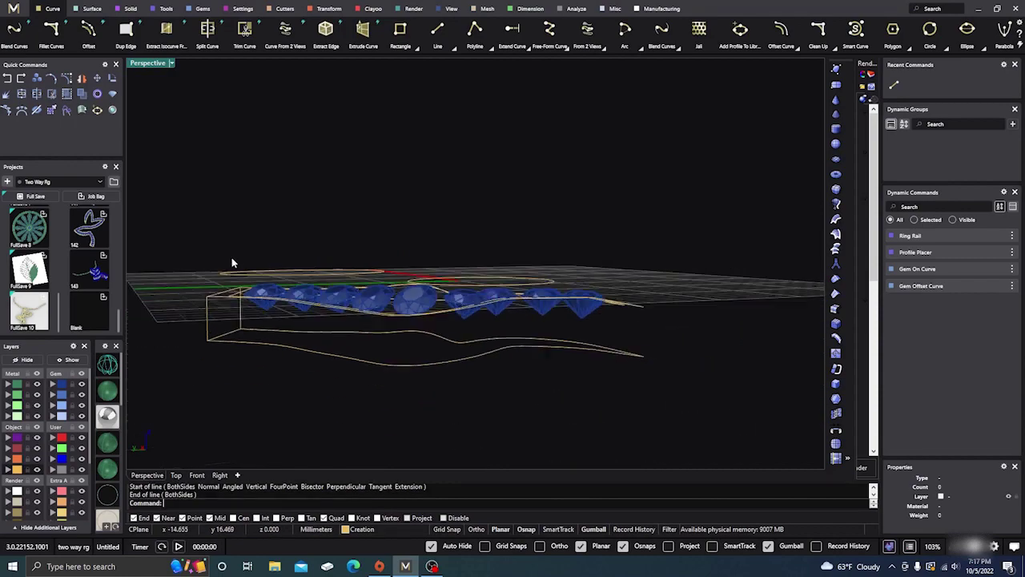
right_click_drag(576, 388, 622, 286)
key("Return")
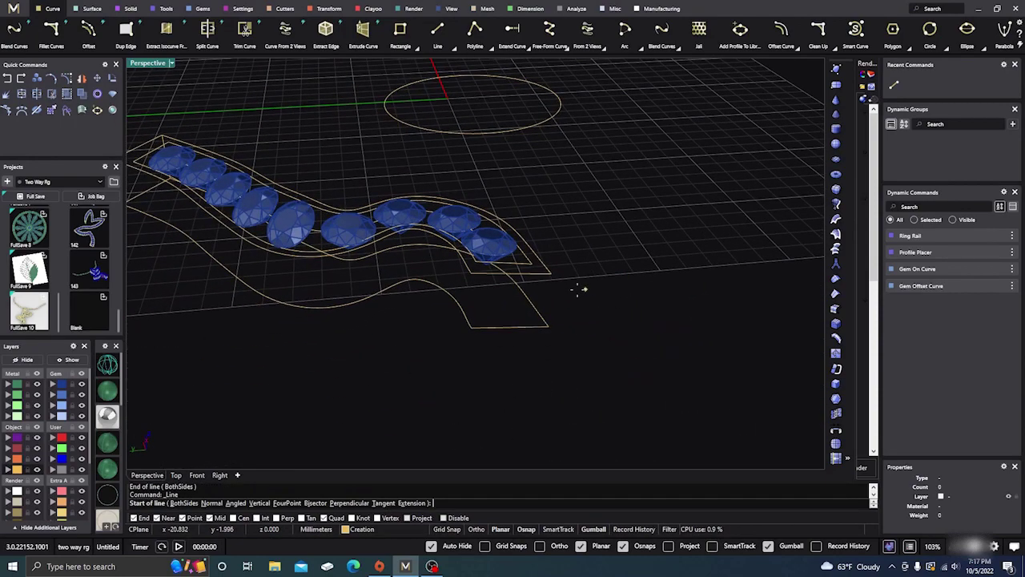
left_click(552, 275)
left_click(551, 326)
key("Return")
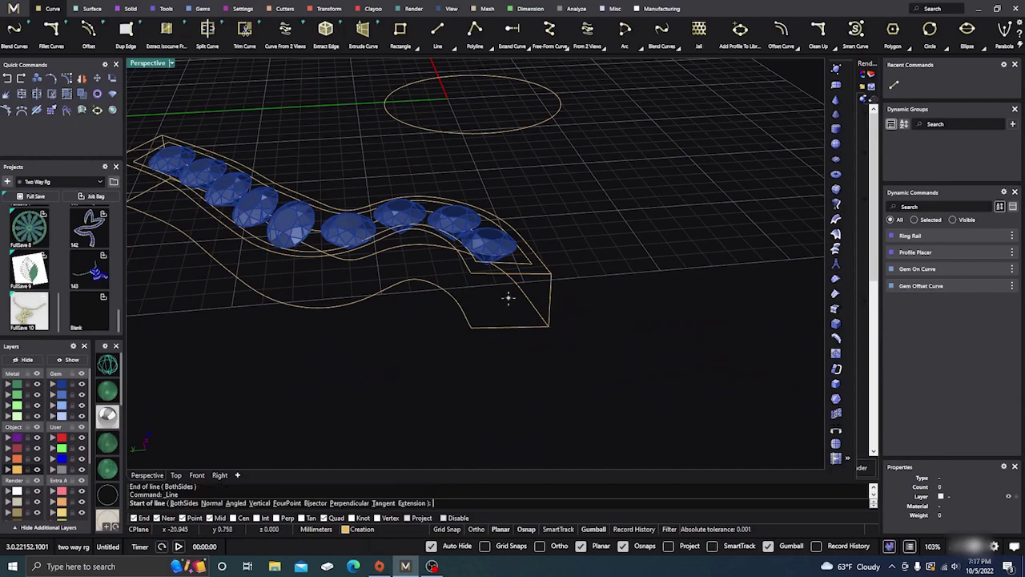
left_click(472, 273)
left_click(473, 326)
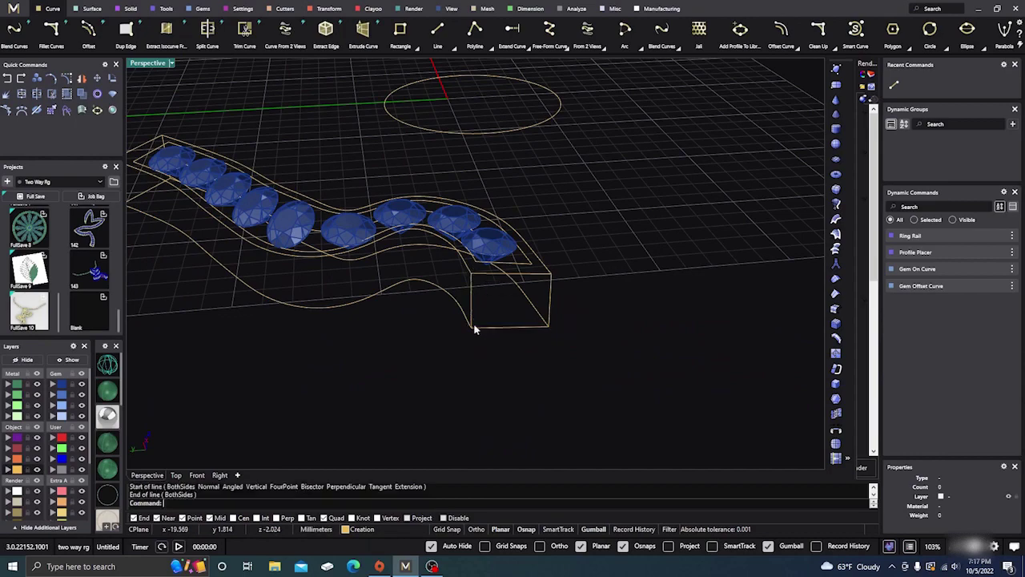
scroll(502, 240, "down", 3)
right_click_drag(570, 286, 521, 392)
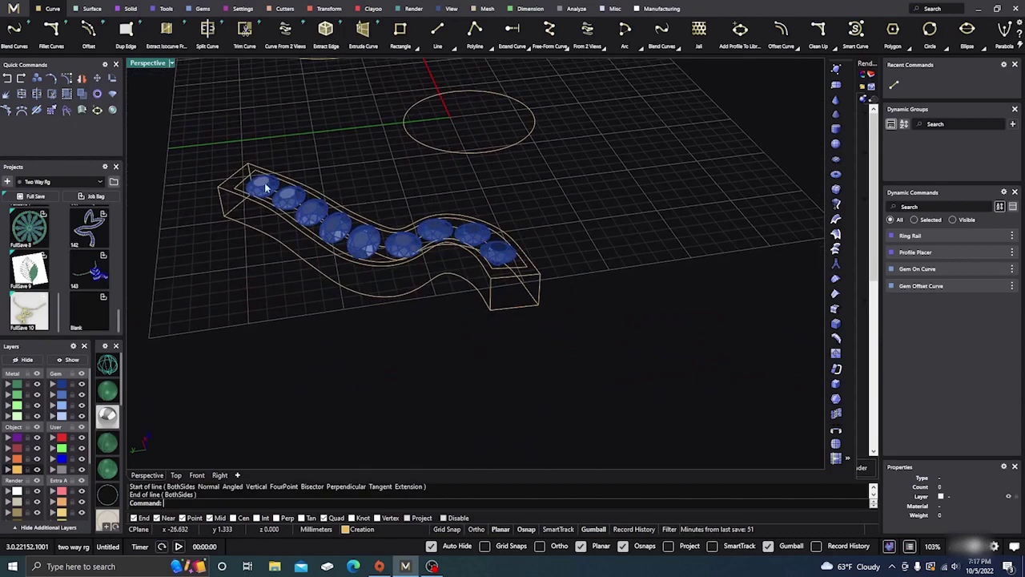
- Loft a side wall between the near outer rail and its copied curve below, using the Normal style without simplification
left_click(91, 9)
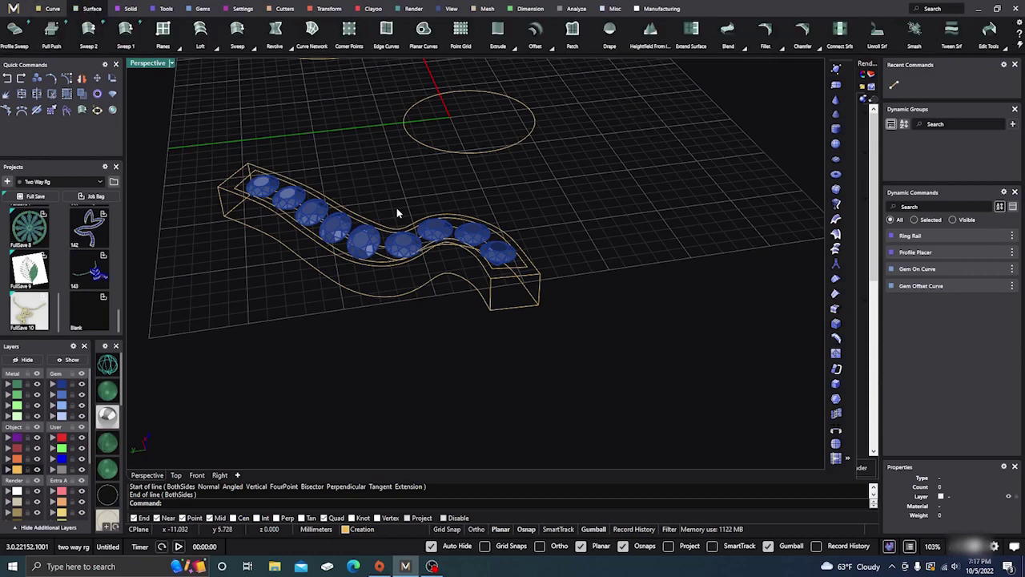
left_click(200, 34)
scroll(258, 243, "up", 3)
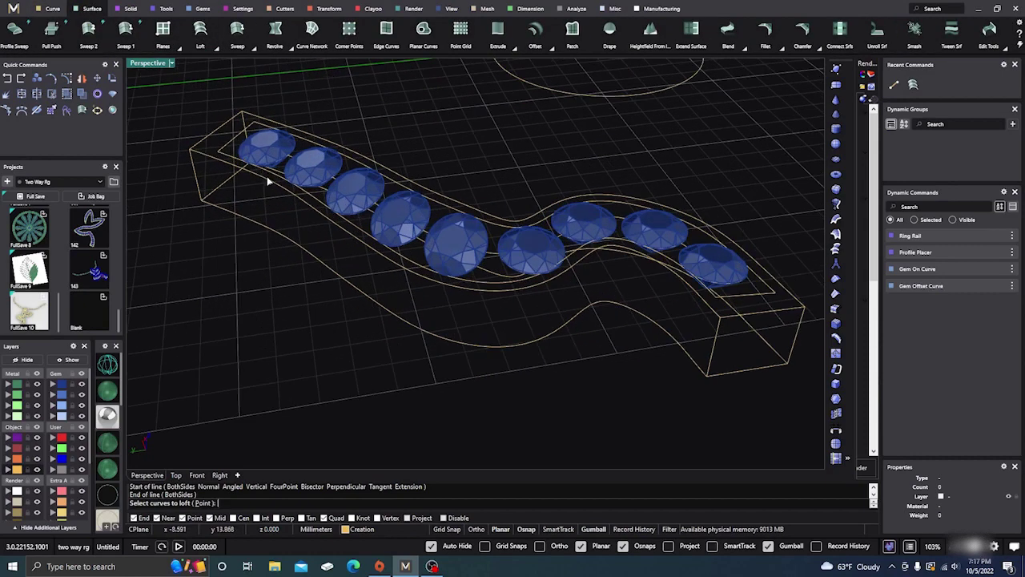
left_click(268, 181)
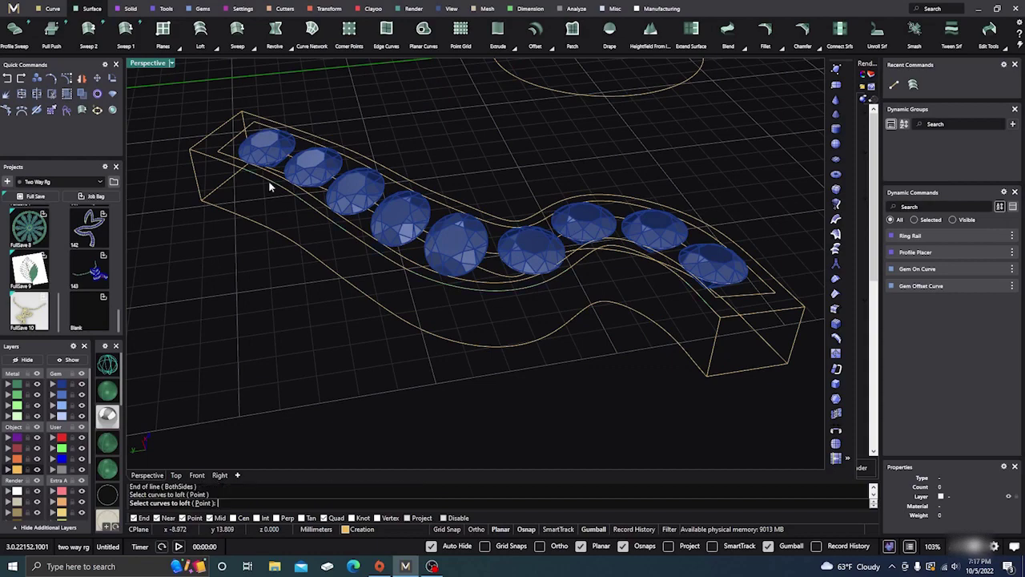
left_click(285, 245)
key("Return")
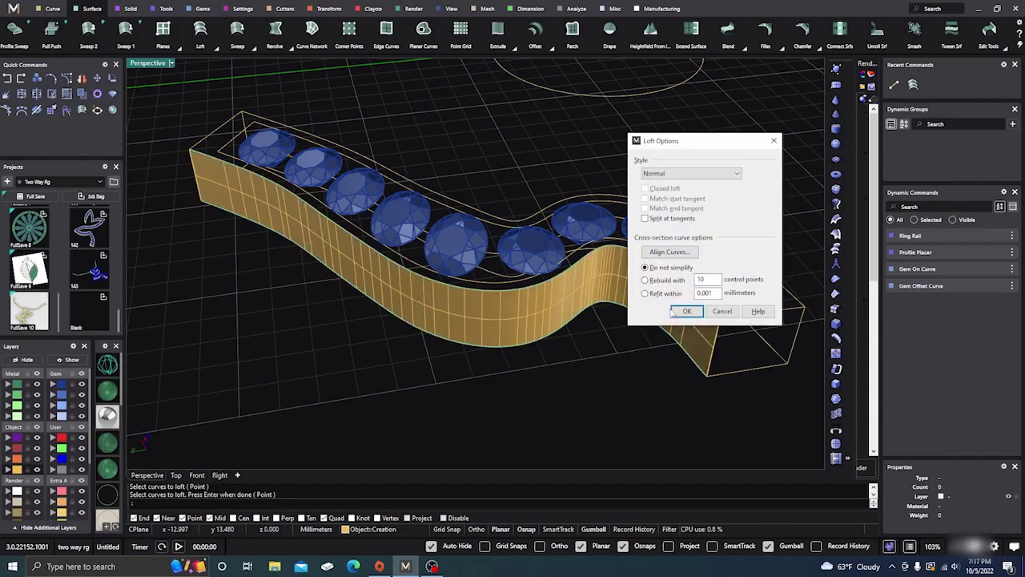
left_click(687, 311)
- Loft the opposite side wall between the other outer rail and its lower copy, using the same loft options
right_click_drag(632, 348, 610, 357)
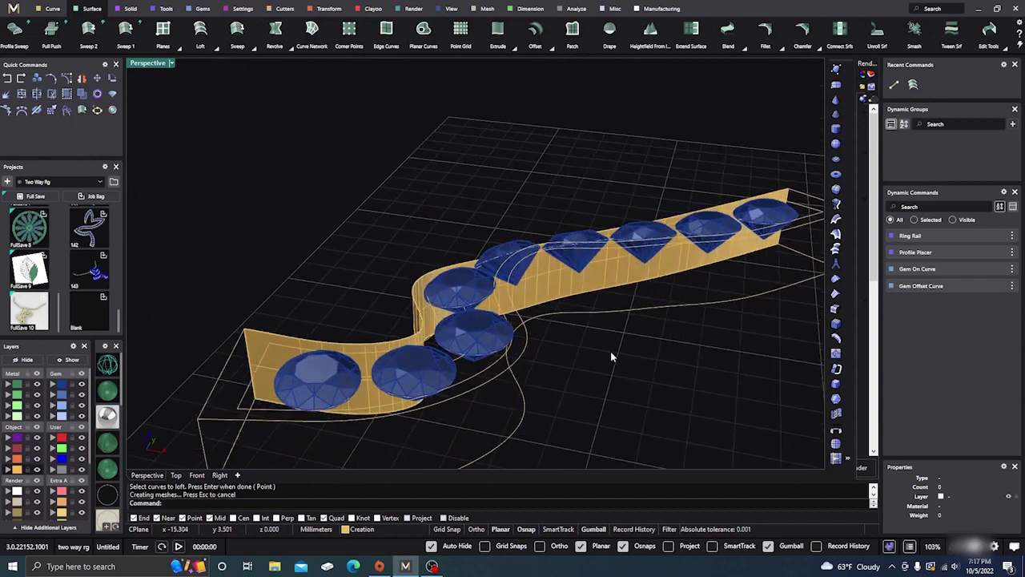
right_click(610, 357)
right_click_drag(603, 283, 648, 425)
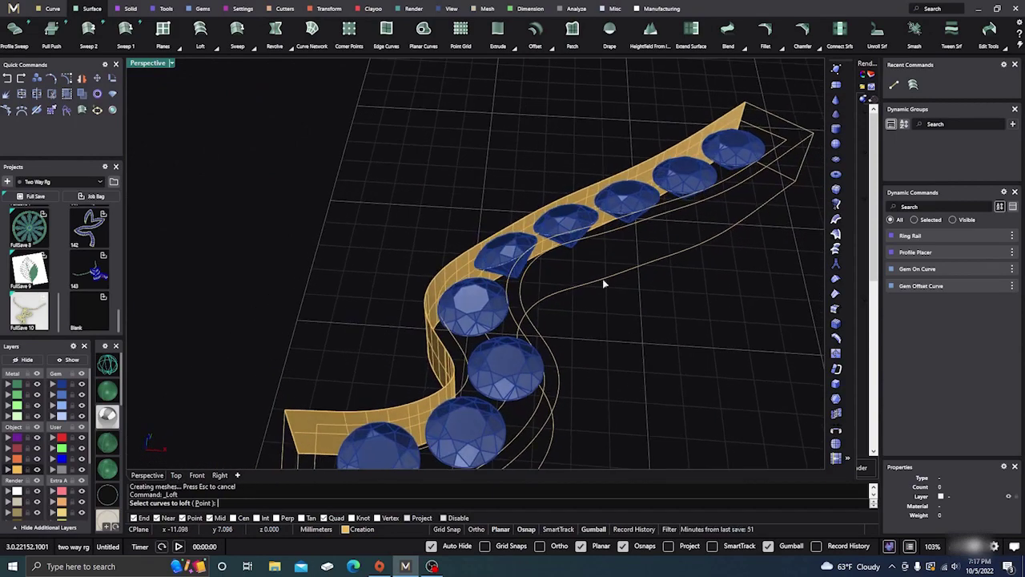
left_click(618, 233)
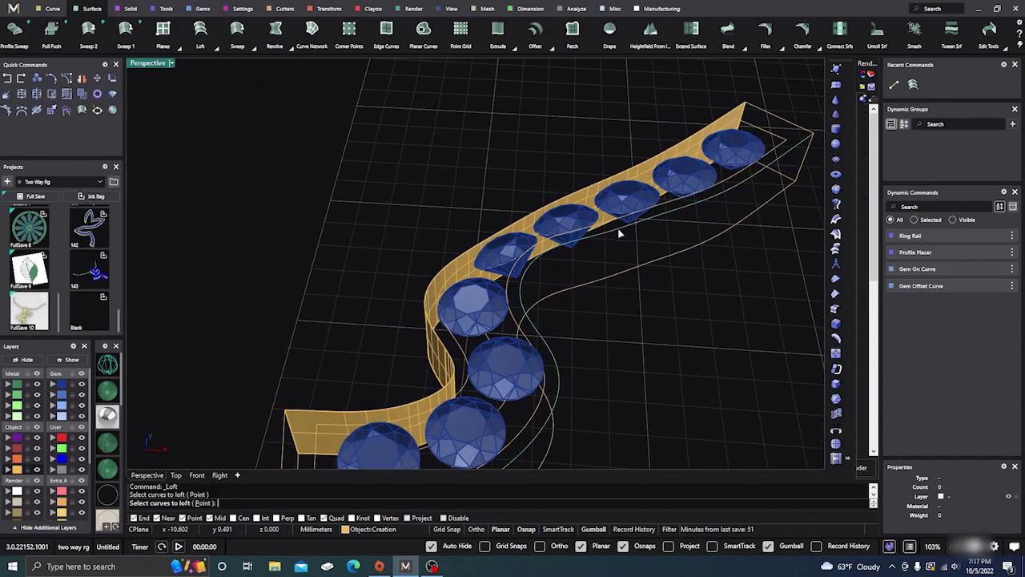
left_click(626, 274)
right_click(632, 294)
left_click(685, 311)
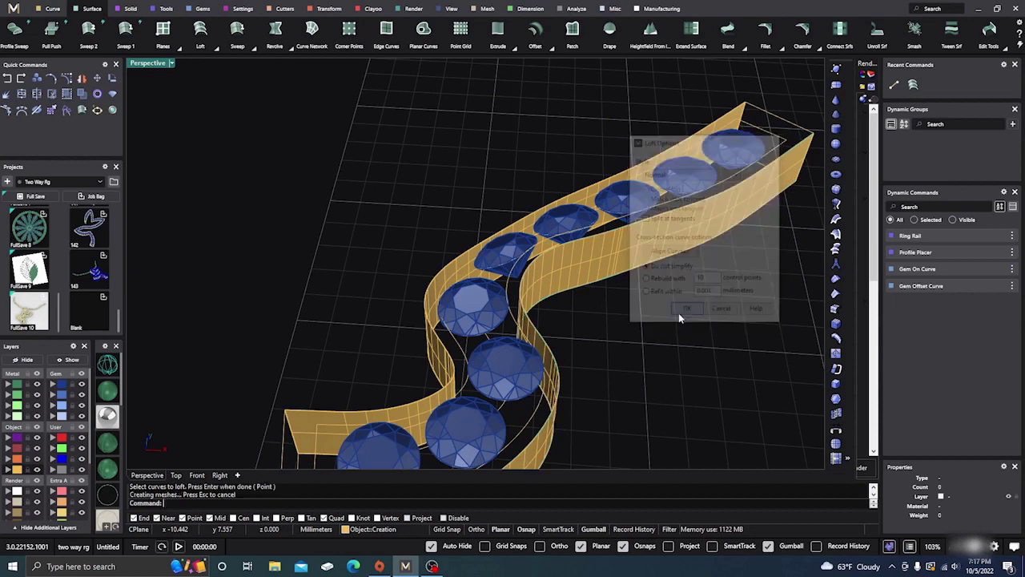
- Loft a top surface across the gem row between the two upper outer rails, choosing the curve rather than the surface edge
right_click(561, 308)
left_click(547, 250)
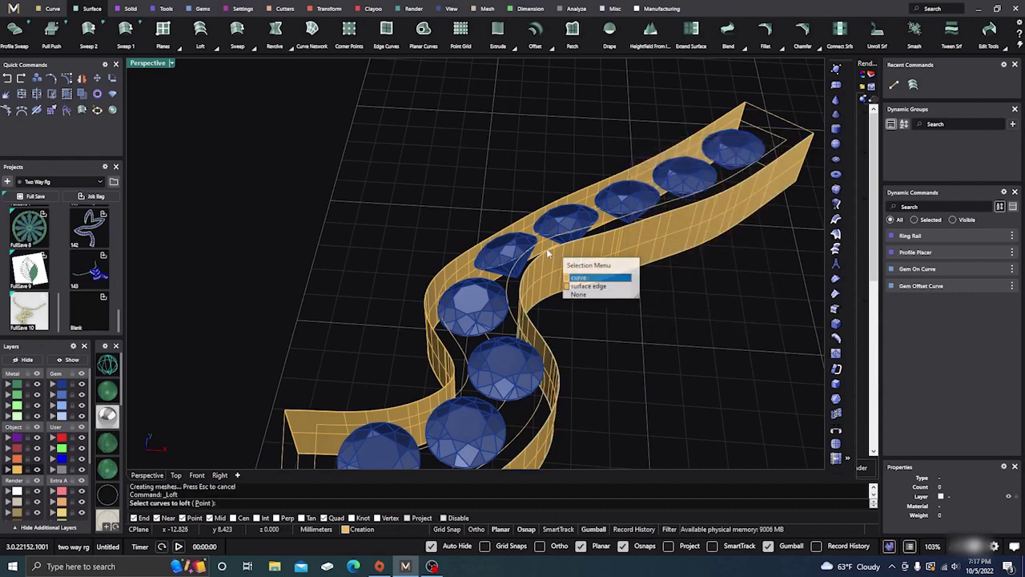
left_click(579, 280)
left_click(529, 220)
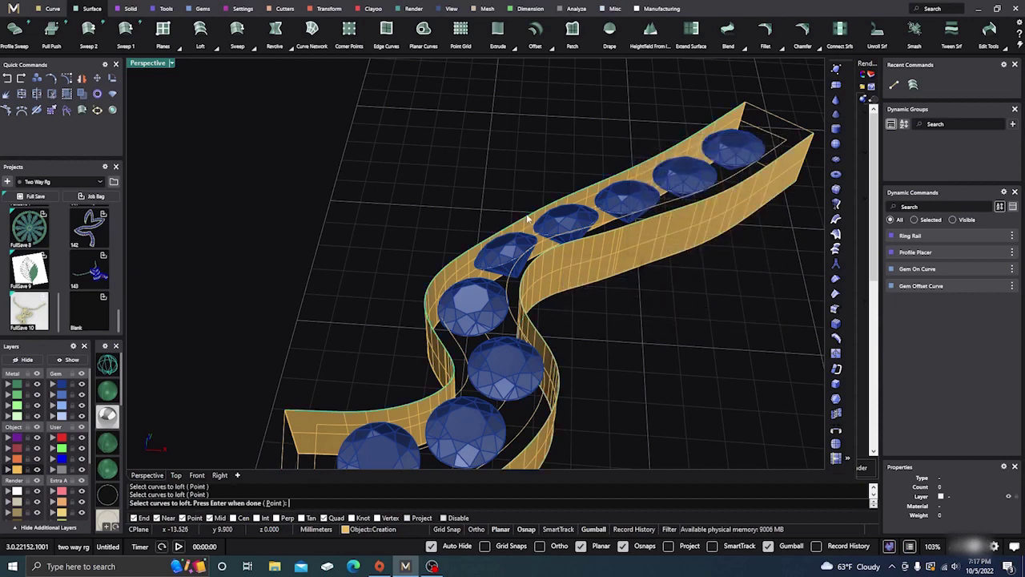
right_click(537, 227)
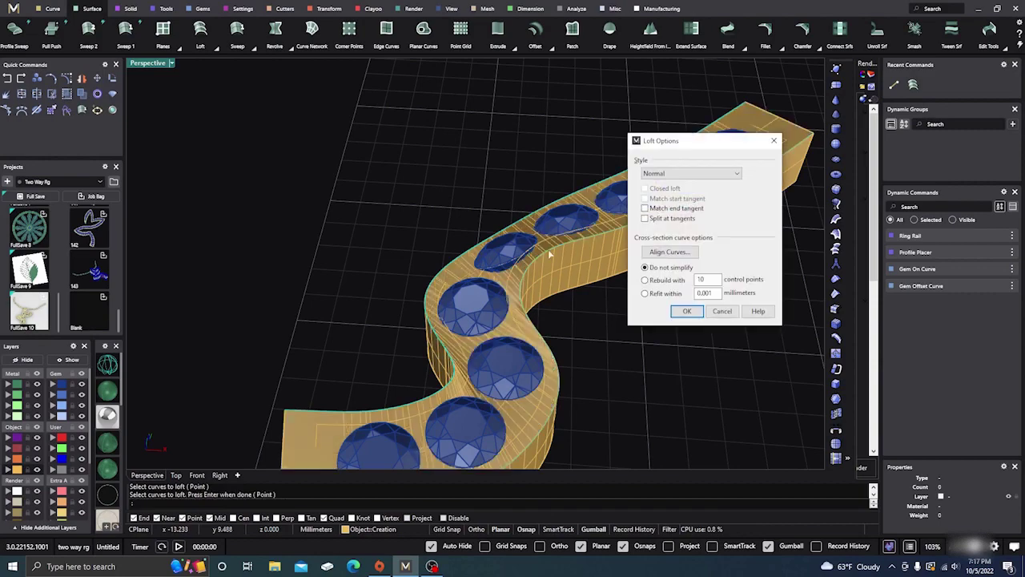
left_click(690, 312)
- Loft a bottom surface between the two lower rail copies underneath the gem row
scroll(490, 227, "down", 5)
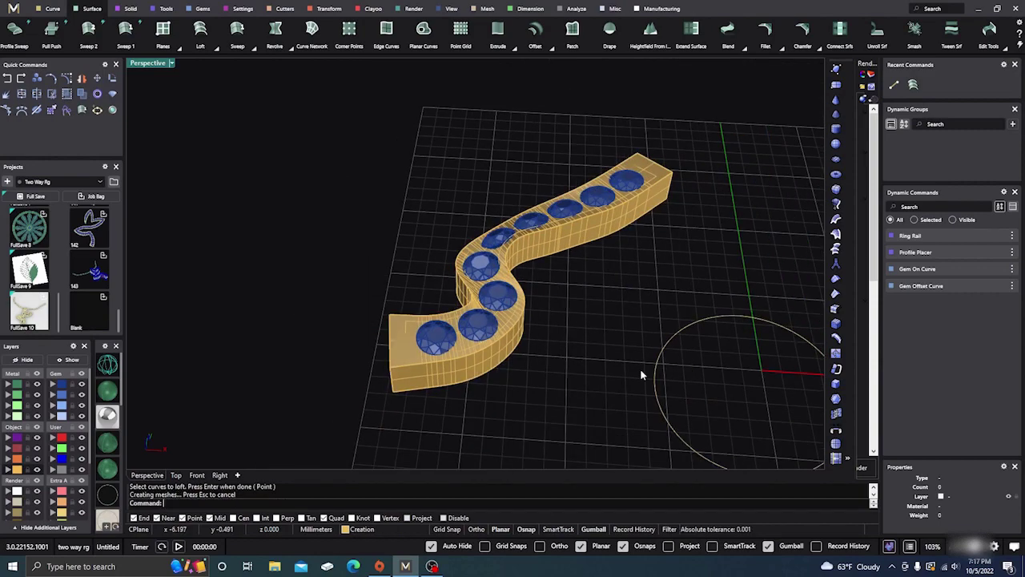
right_click_drag(640, 369, 430, 285)
right_click(380, 282)
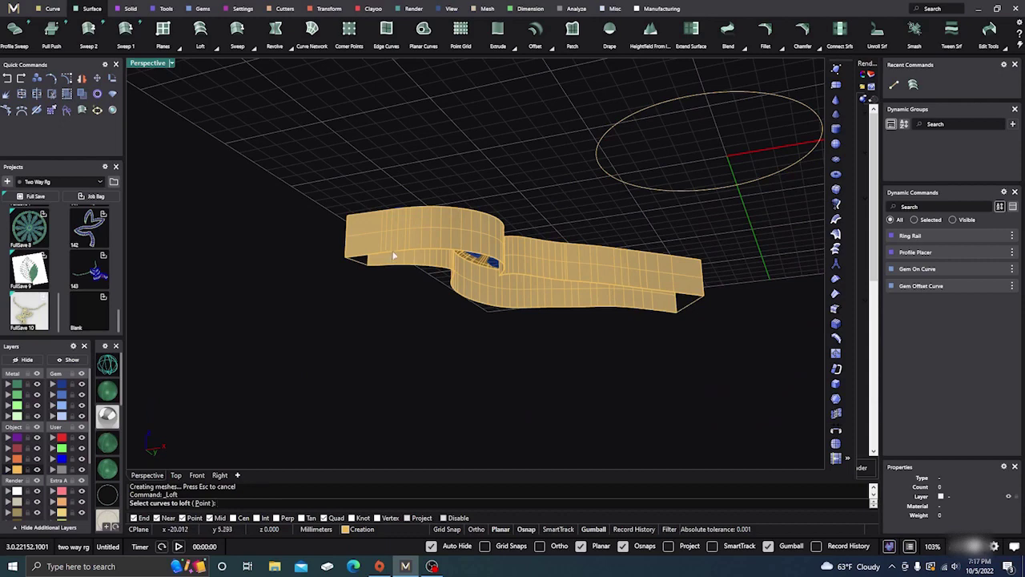
left_click(393, 255)
left_click(408, 272)
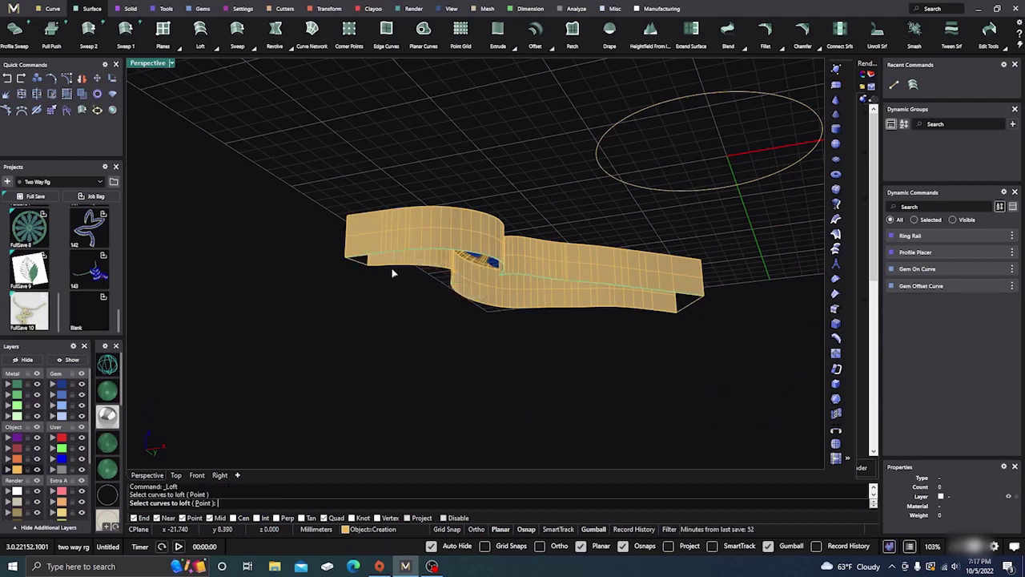
left_click(398, 285)
left_click(416, 296)
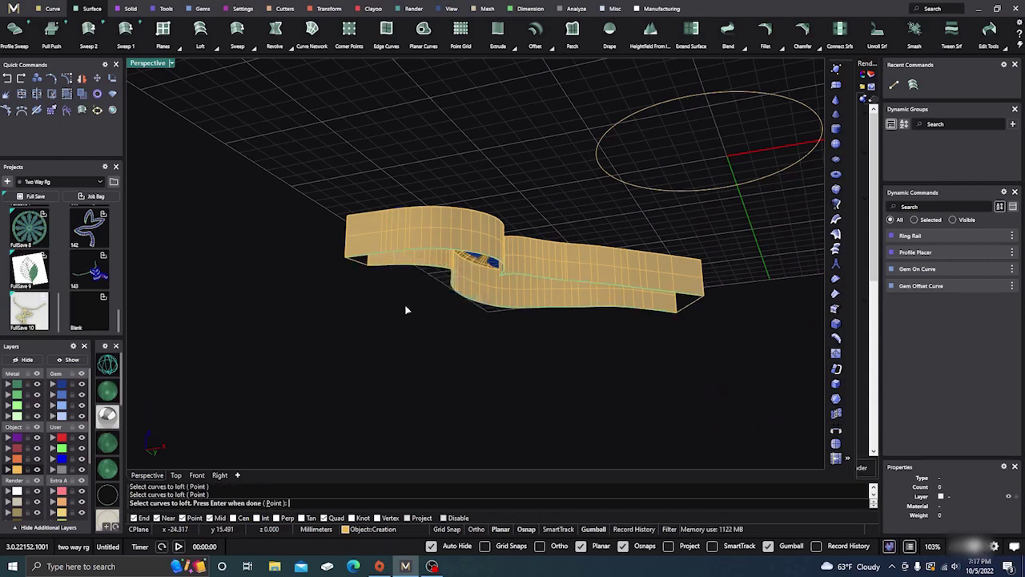
right_click(398, 314)
right_click_drag(403, 333, 540, 366)
left_click(687, 311)
- Select everything in the scene and join the four lofted surfaces into one polysurface
right_click_drag(479, 375, 414, 342)
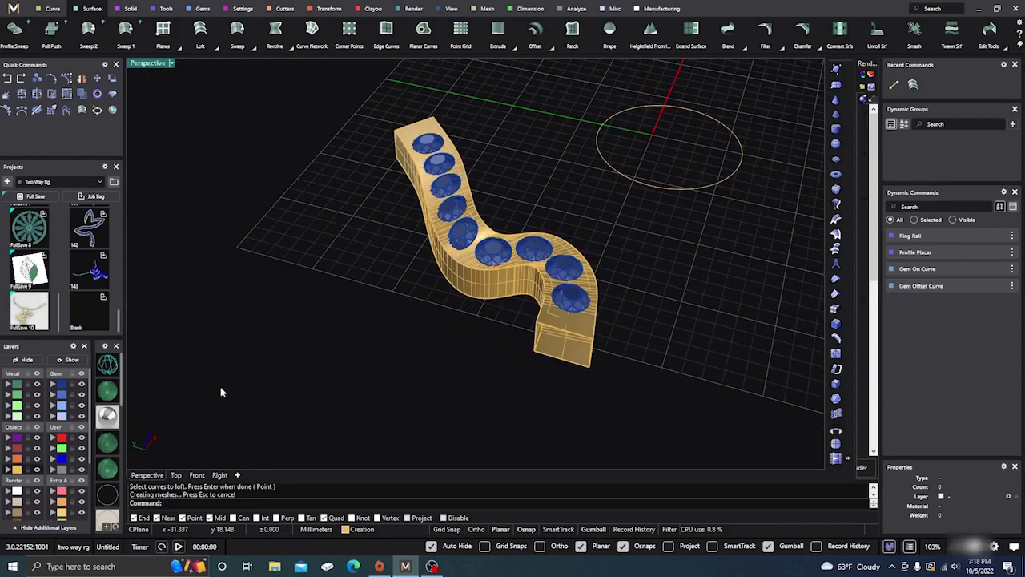
key("ctrl+a")
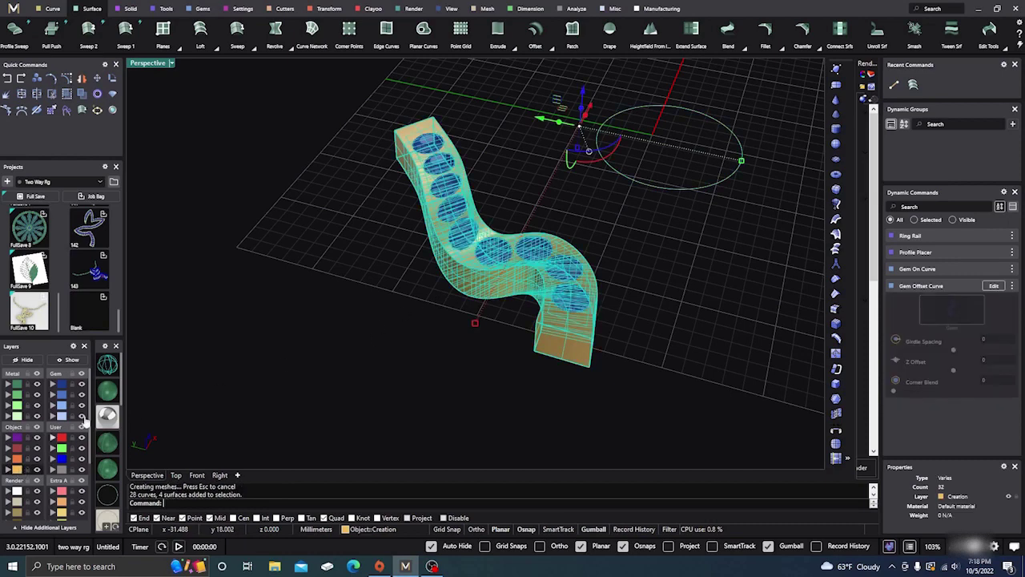
left_click(23, 94)
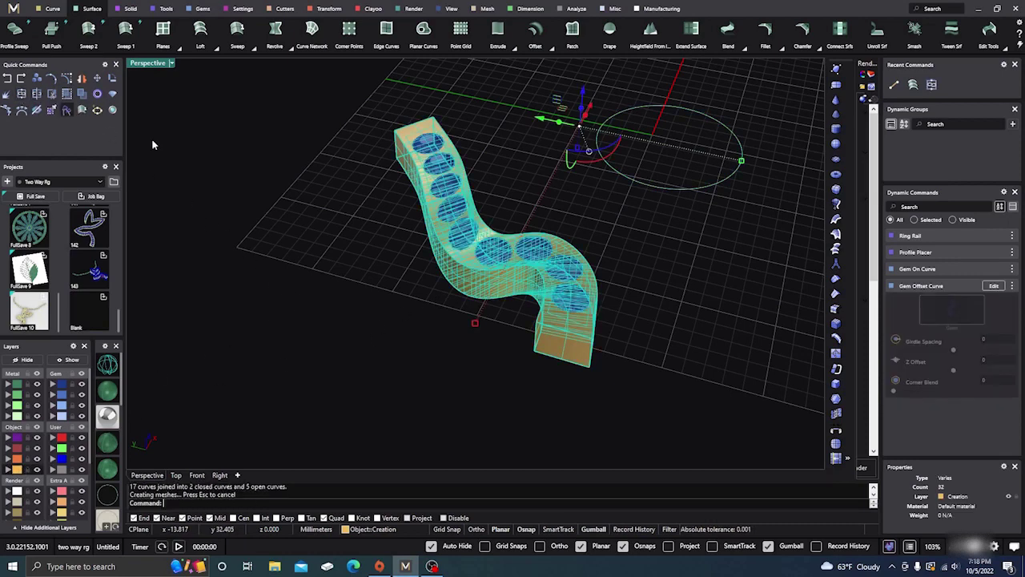
- Cap both open ends of the joined polysurface around the gems and clear the selection
left_click(465, 289)
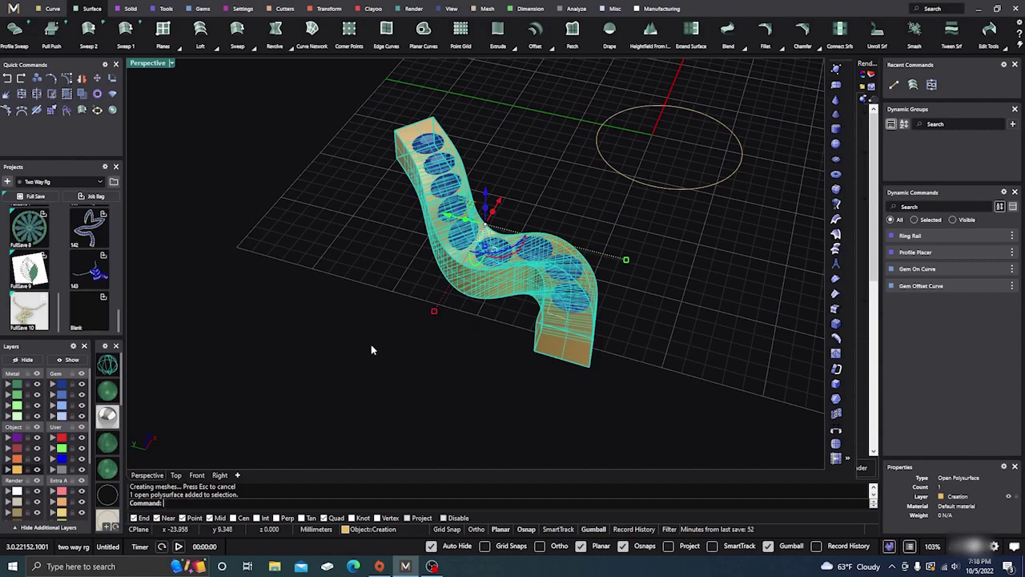
key("Return")
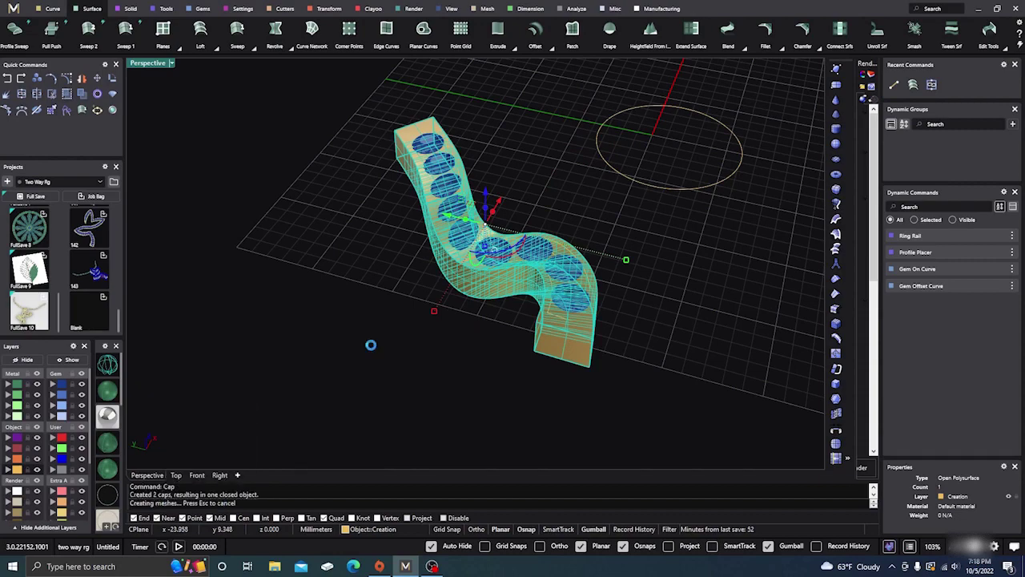
key("Escape")
- Inspect the capped metal base from several sides, selecting it briefly to check its object type
right_click_drag(472, 377, 694, 337)
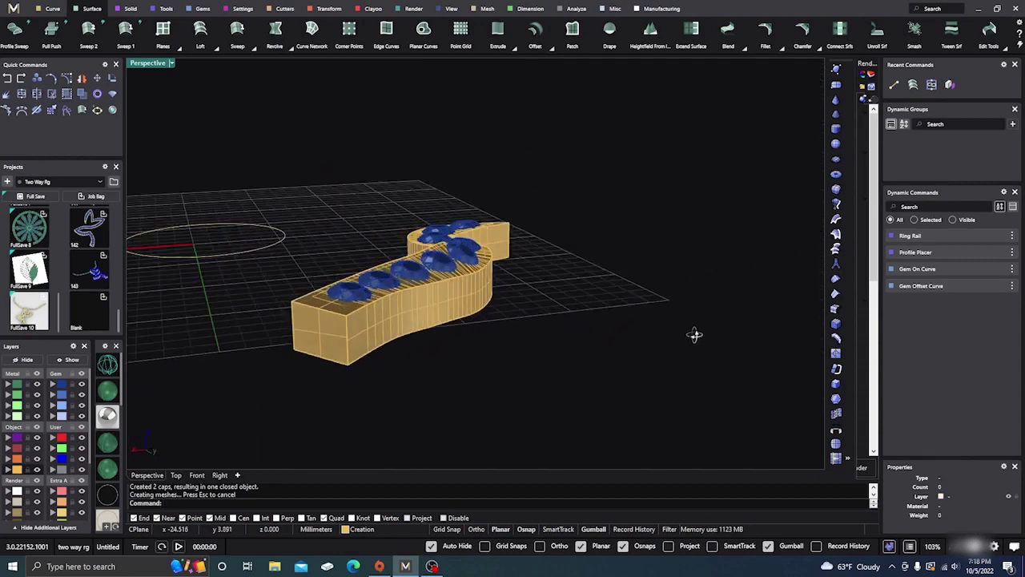
left_click(433, 301)
left_click(506, 302)
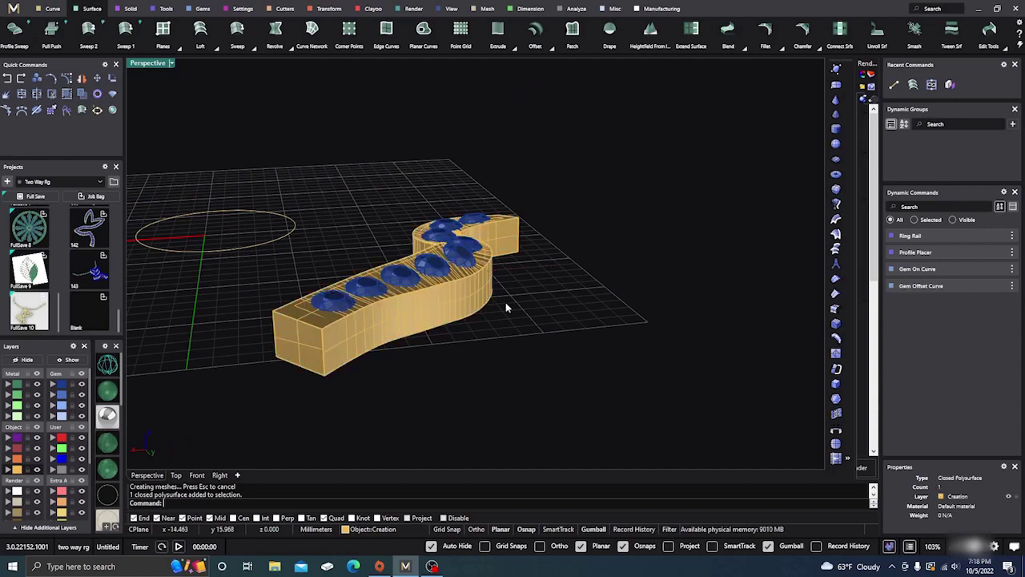
right_click_drag(506, 302, 439, 335)
right_click_drag(439, 273, 471, 286)
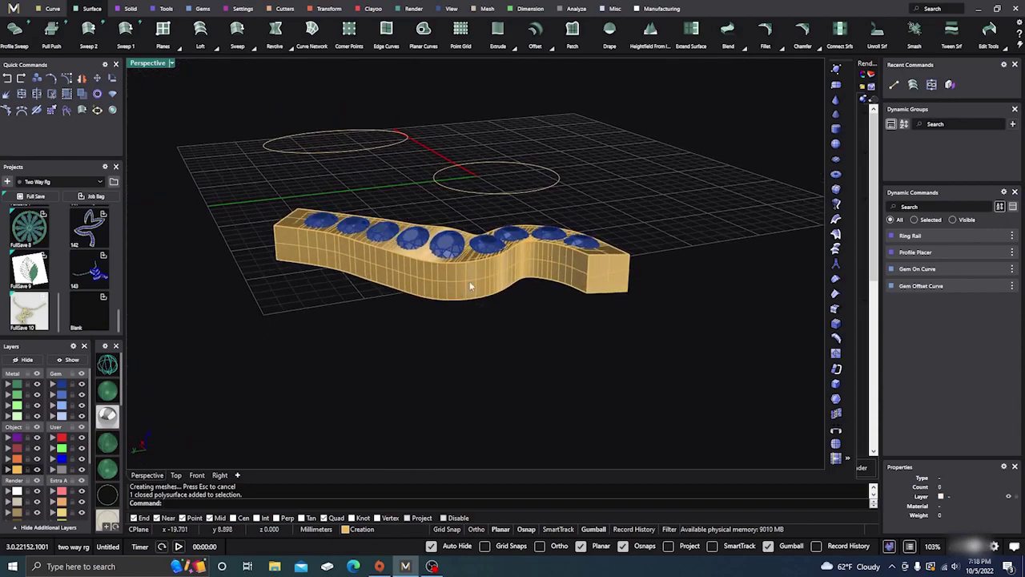
right_click_drag(368, 259, 540, 212)
right_click_drag(445, 288, 359, 266)
scroll(423, 324, "down", 6)
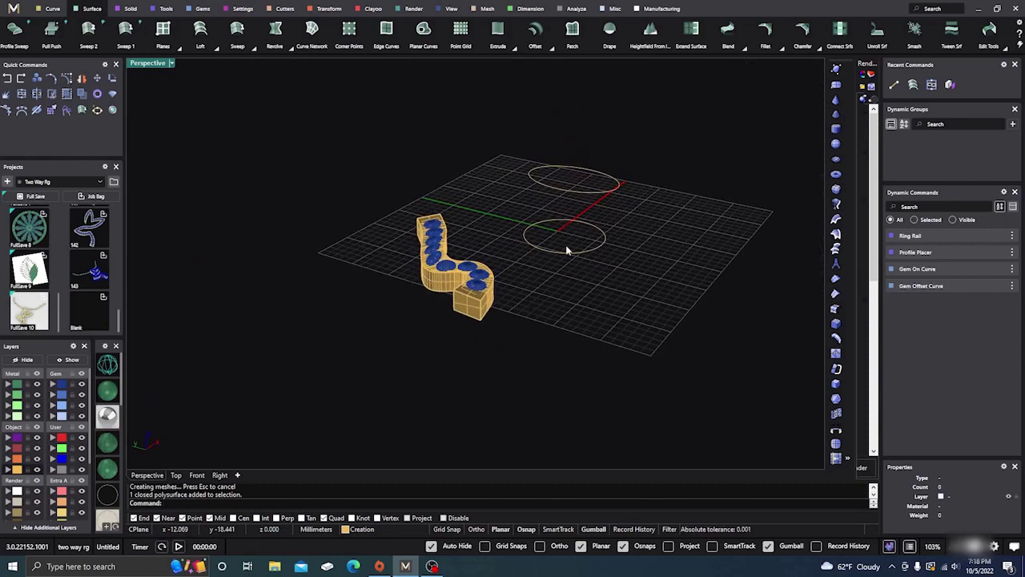
scroll(321, 380, "down", 2)
right_click_drag(380, 394, 410, 405)
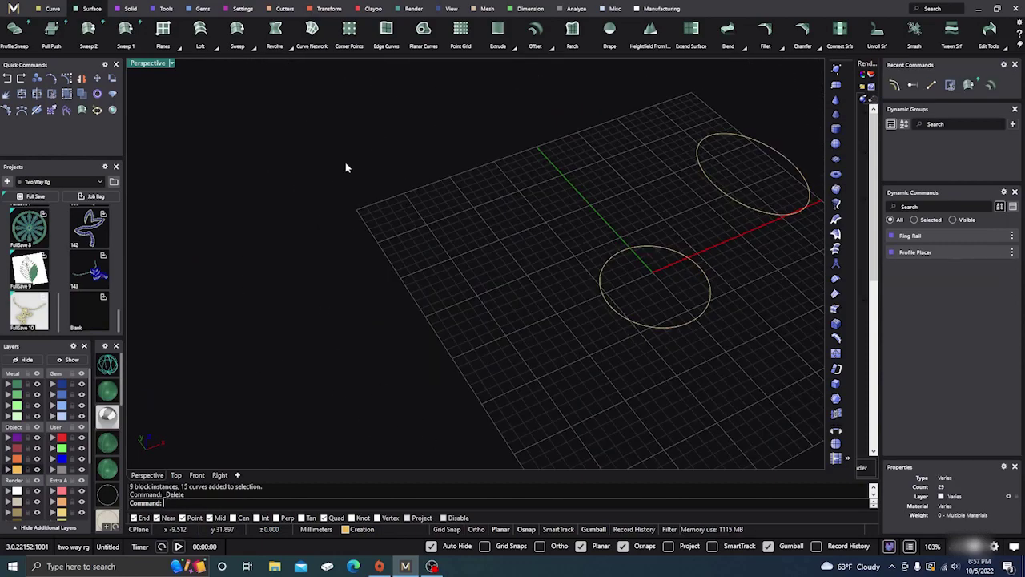
- Copy the circle around the origin straight down by about 2.7 mm in the Front view, and clear the selection
scroll(269, 229, "down", 3)
right_click_drag(270, 229, 458, 302)
scroll(460, 320, "up", 3)
left_click(481, 258)
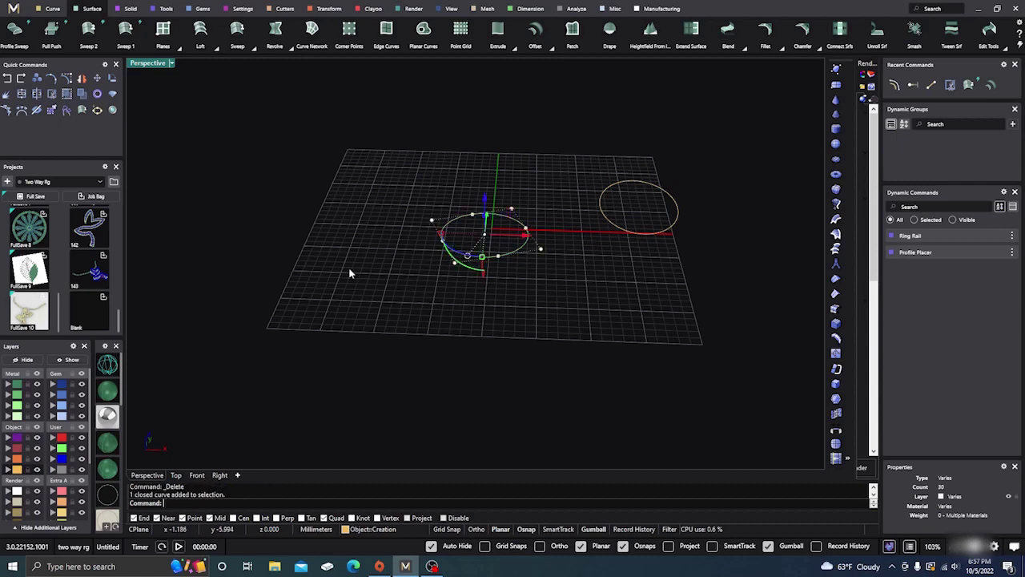
left_click(37, 80)
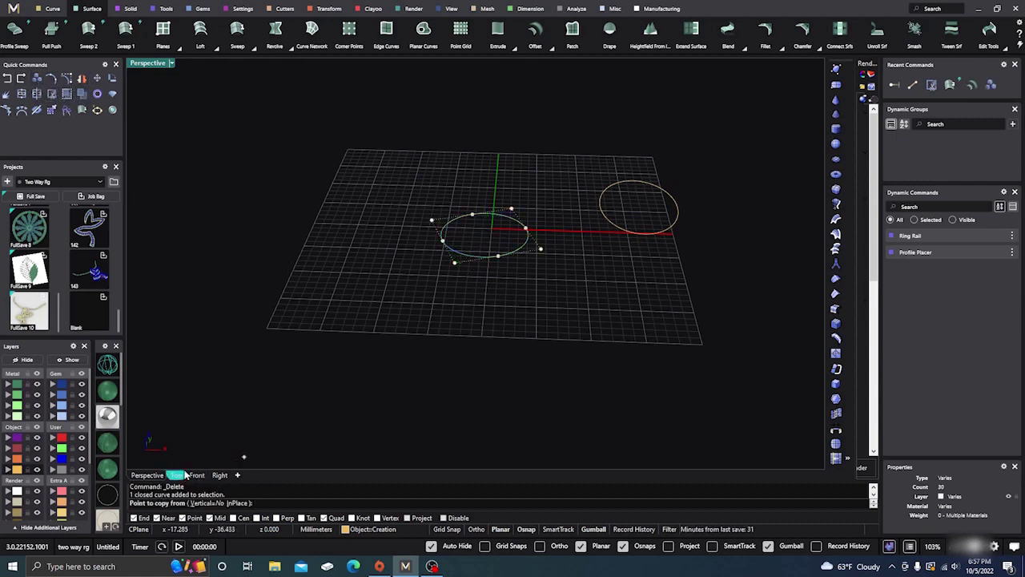
left_click(483, 258)
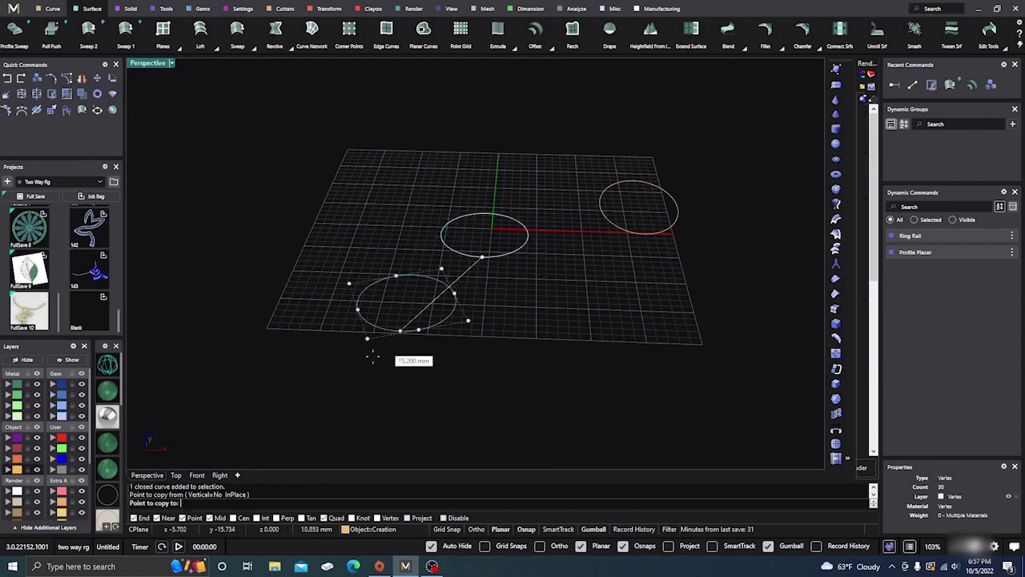
left_click(197, 476)
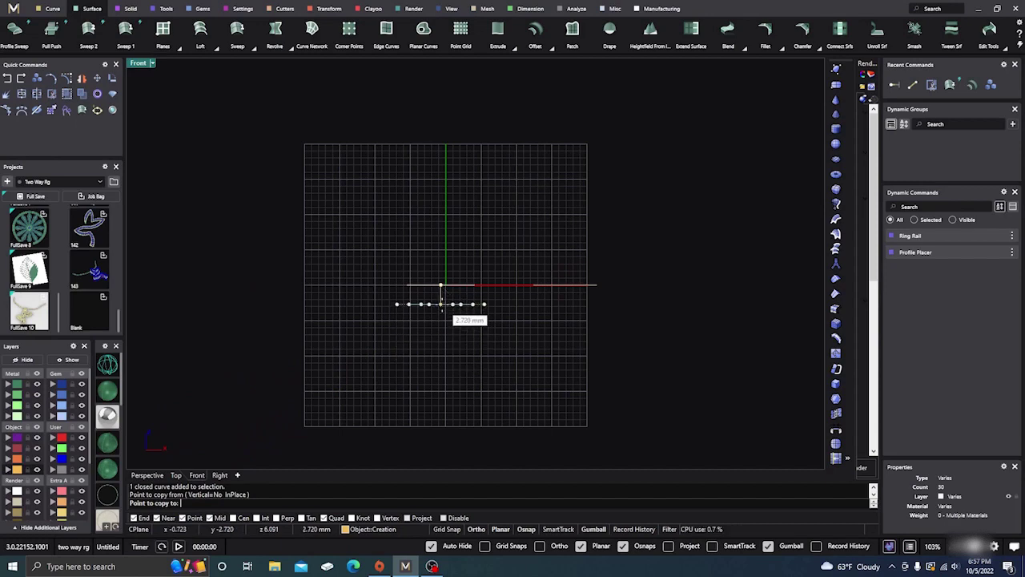
left_click(440, 303)
key("Return")
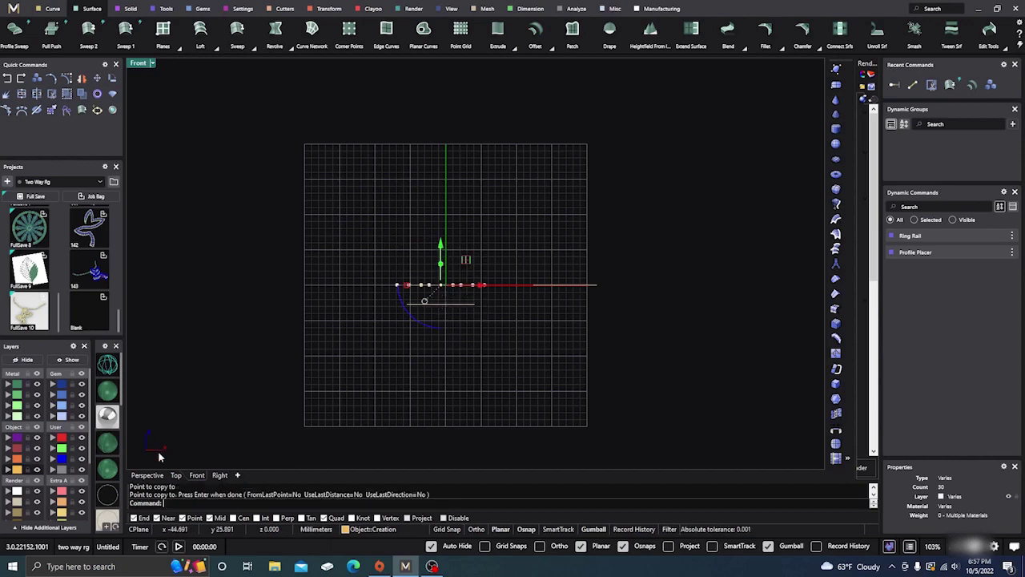
left_click(147, 475)
key("Escape")
key("Escape")
- Use Gem On Curve on the upper circle at the origin, moving the start position to 0.282 so 1.40 mm round gems fill the circle
right_click_drag(325, 295, 364, 311)
scroll(453, 235, "up", 2)
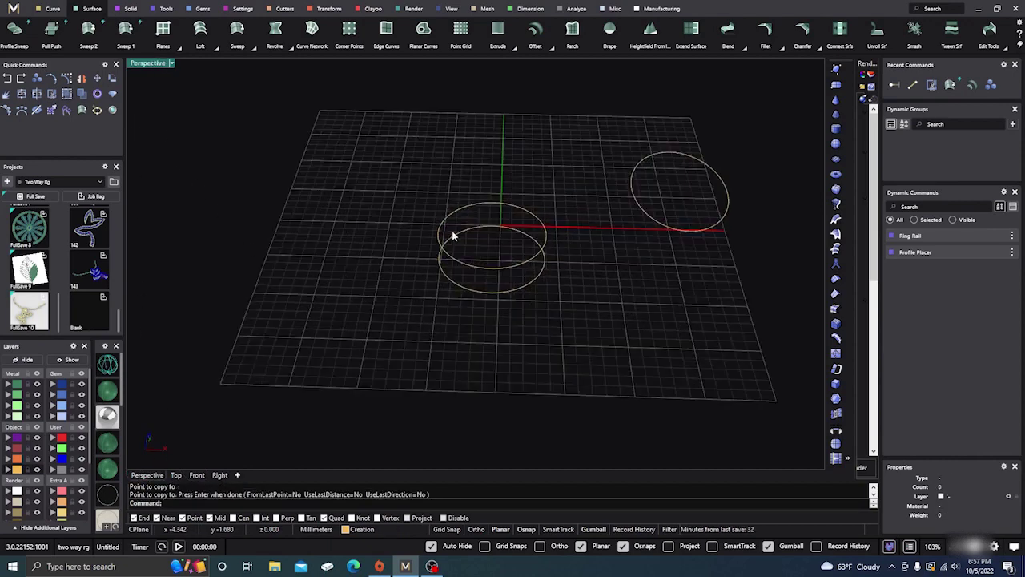
scroll(453, 235, "up", 3)
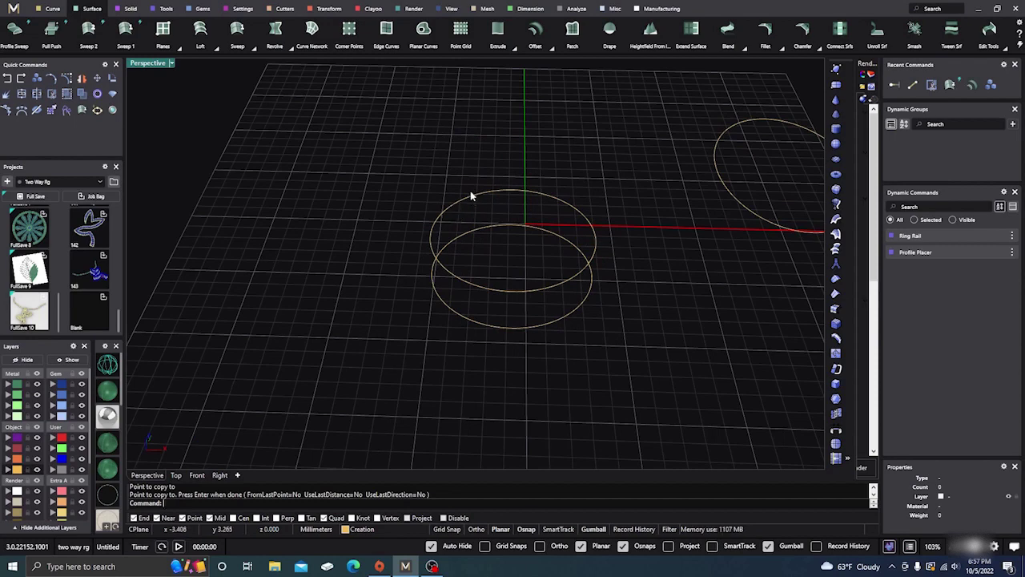
left_click(470, 194)
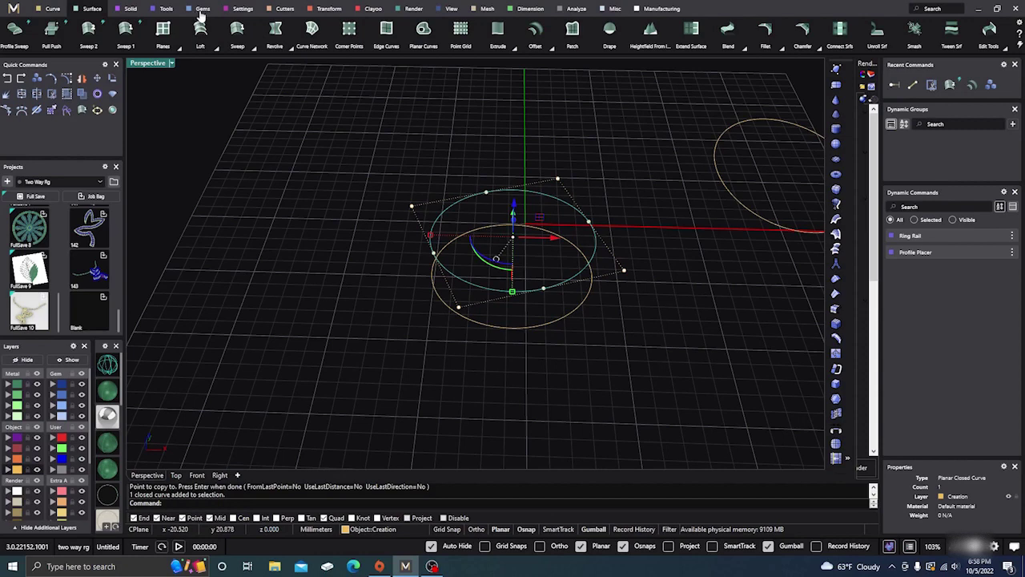
left_click(202, 9)
left_click(327, 31)
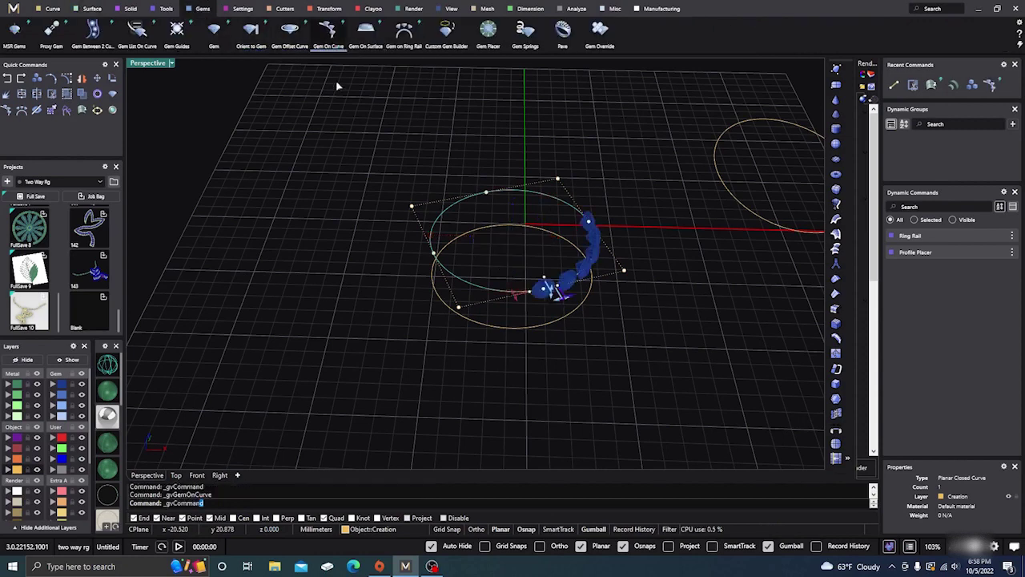
scroll(556, 318, "up", 3)
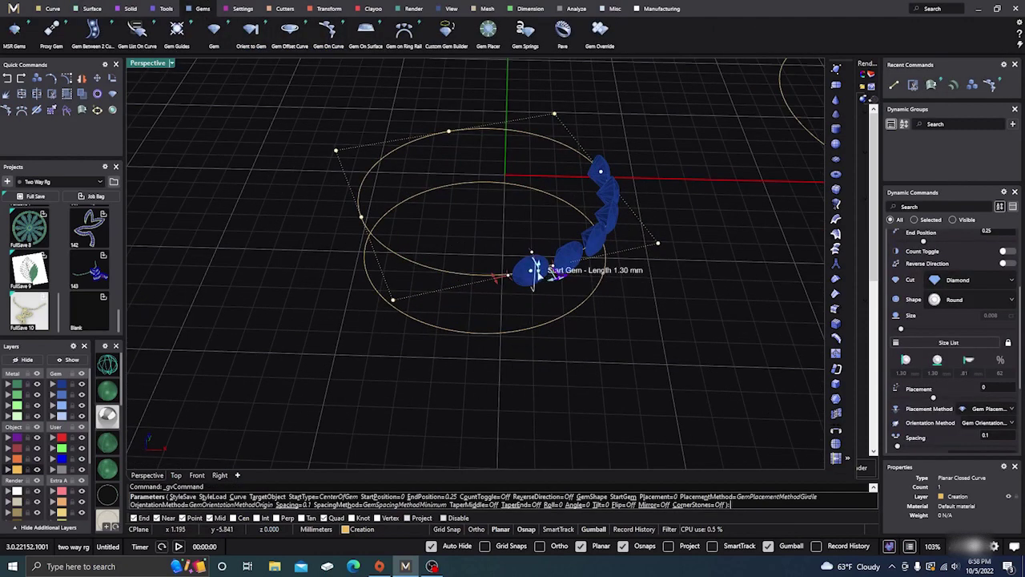
left_click_drag(533, 272, 612, 191)
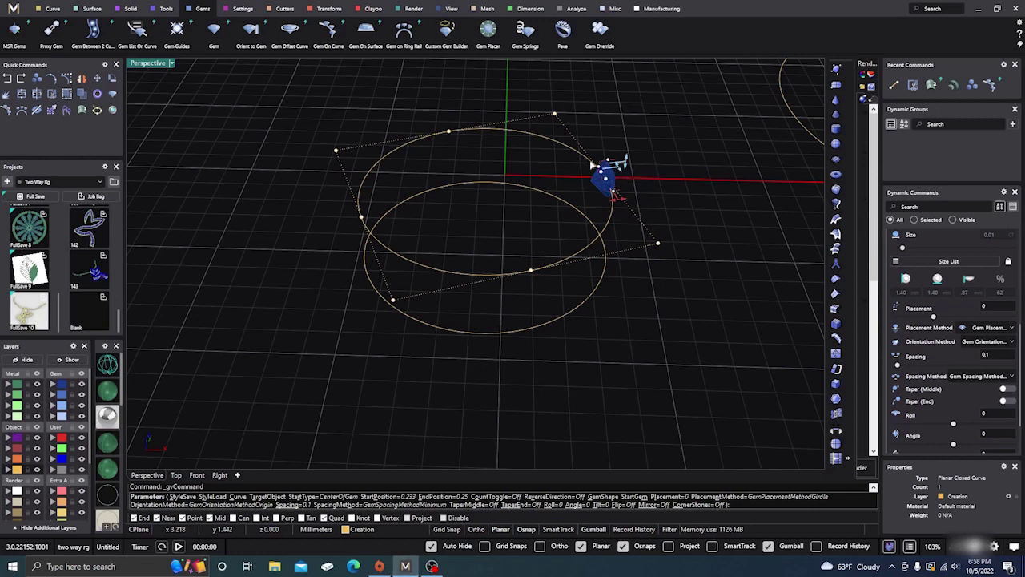
scroll(601, 170, "up", 5)
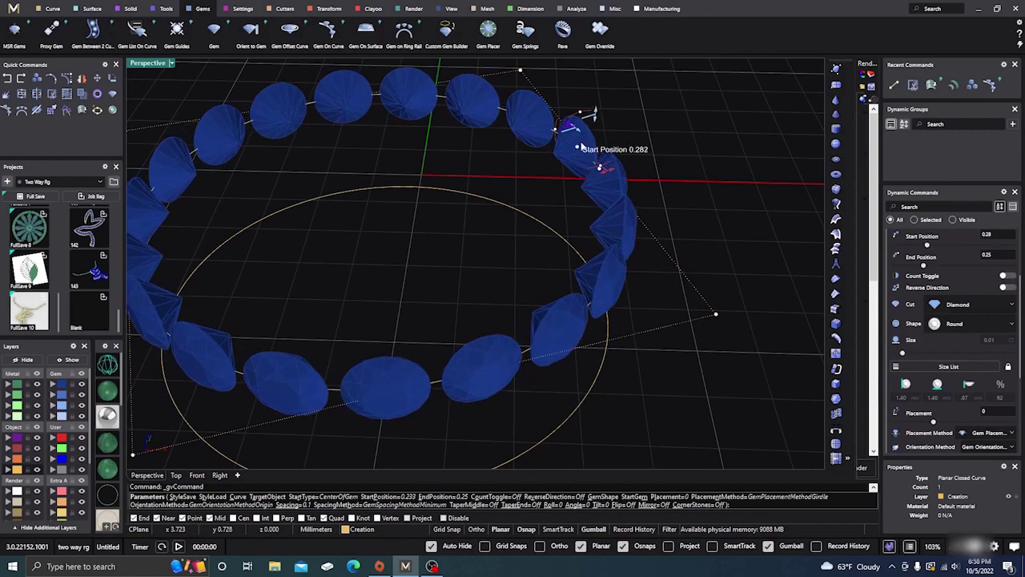
scroll(491, 214, "down", 5)
scroll(489, 210, "down", 2)
right_click_drag(508, 309, 441, 342)
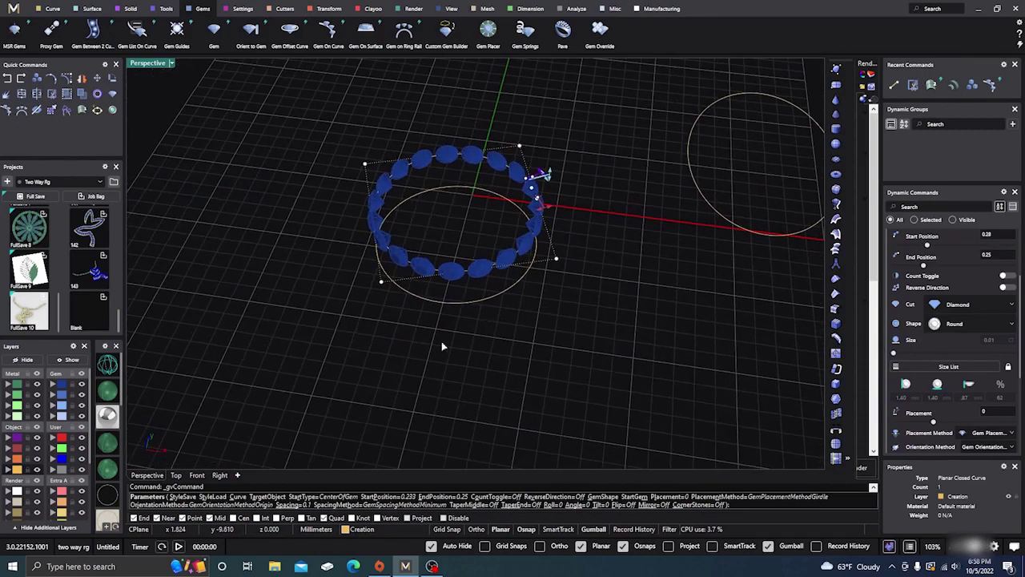
- Set the lower circle as the target object for the gem row's orientation and accept the gem placement
left_click(270, 498)
scroll(452, 324, "up", 2)
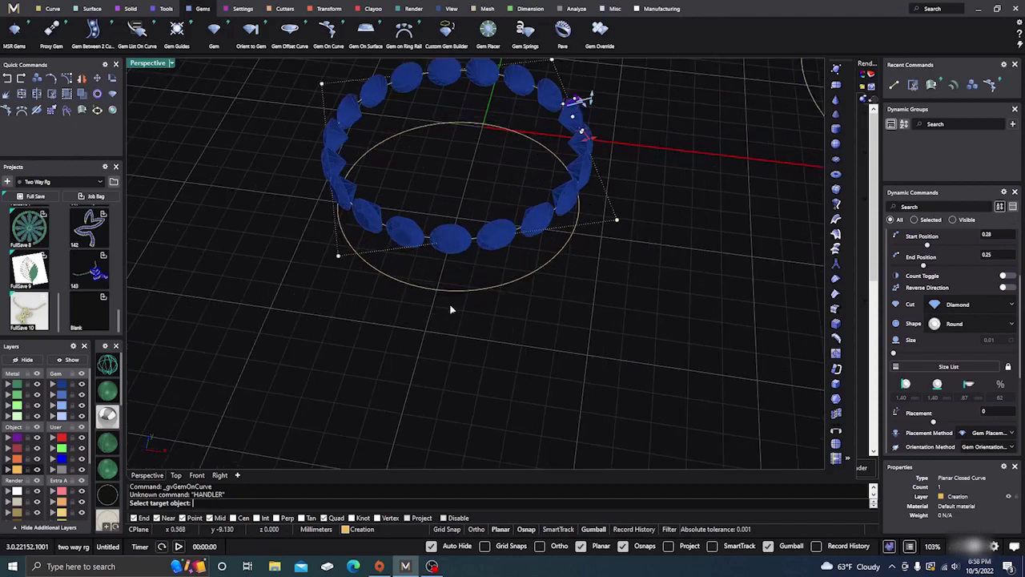
left_click(463, 294)
scroll(427, 353, "down", 2)
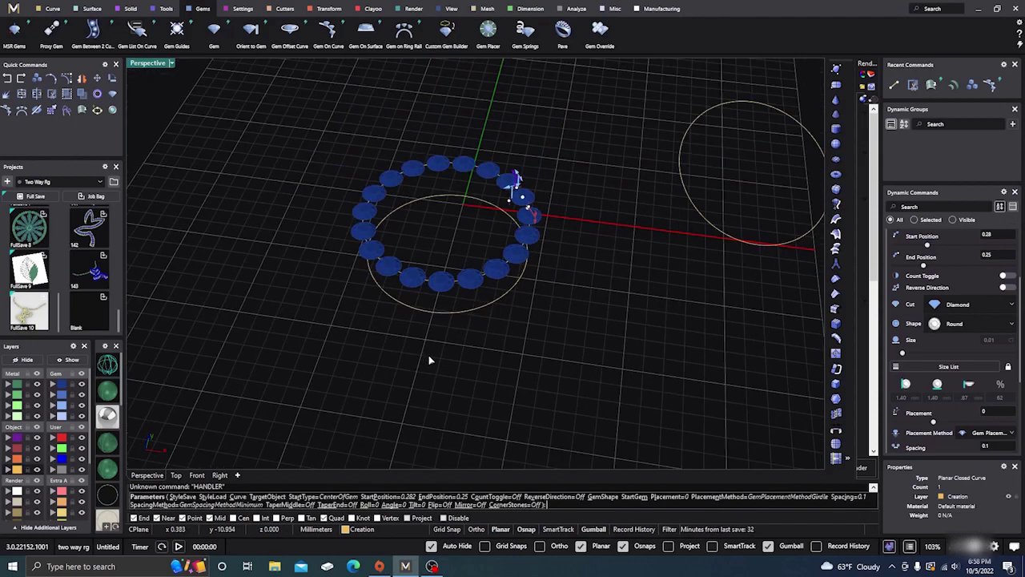
right_click_drag(432, 360, 433, 340)
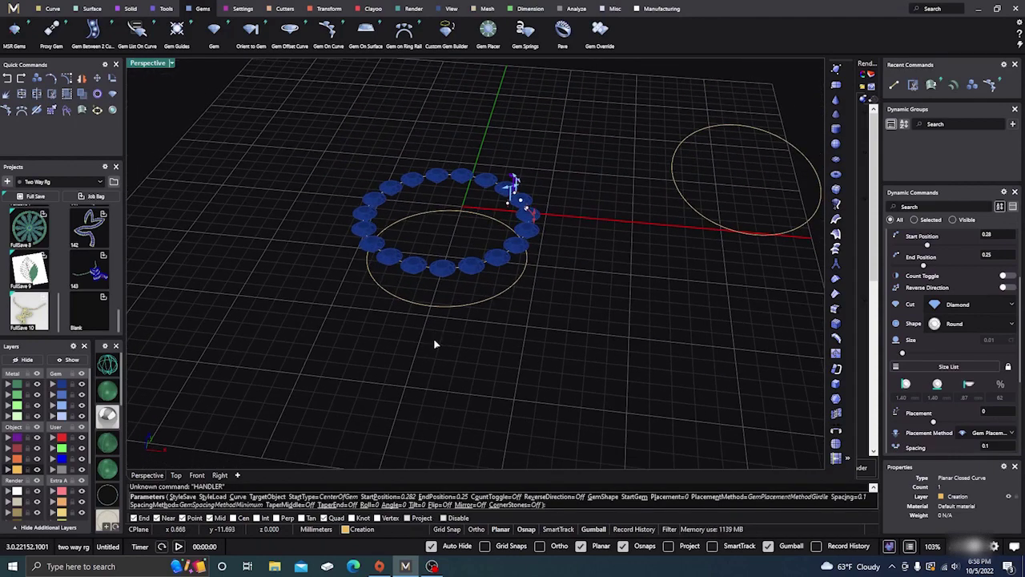
right_click(435, 340)
- Select the lower target circle and scale it down uniformly about its centre to tilt the gems outward
right_click_drag(439, 380, 459, 311)
scroll(449, 337, "up", 5)
left_click(472, 279)
scroll(449, 357, "down", 3)
scroll(458, 275, "up", 5)
scroll(454, 273, "up", 5)
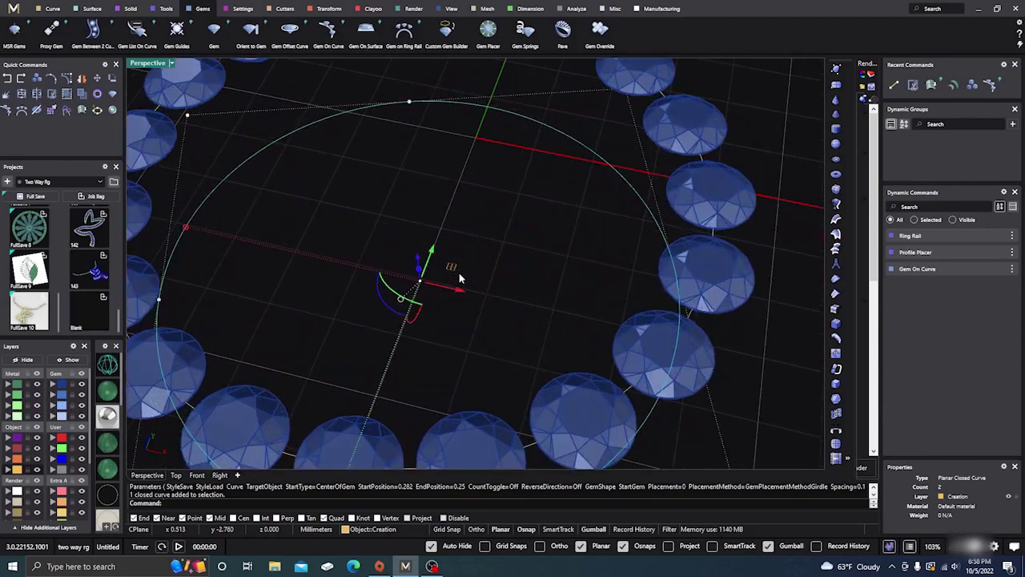
scroll(481, 265, "down", 3)
scroll(552, 245, "up", 2)
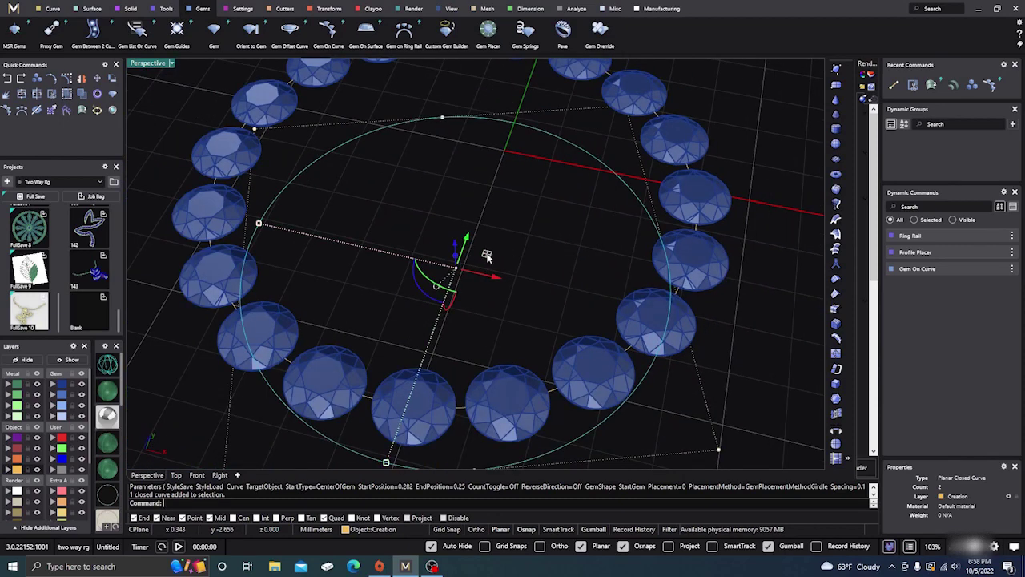
left_click_drag(487, 255, 473, 261)
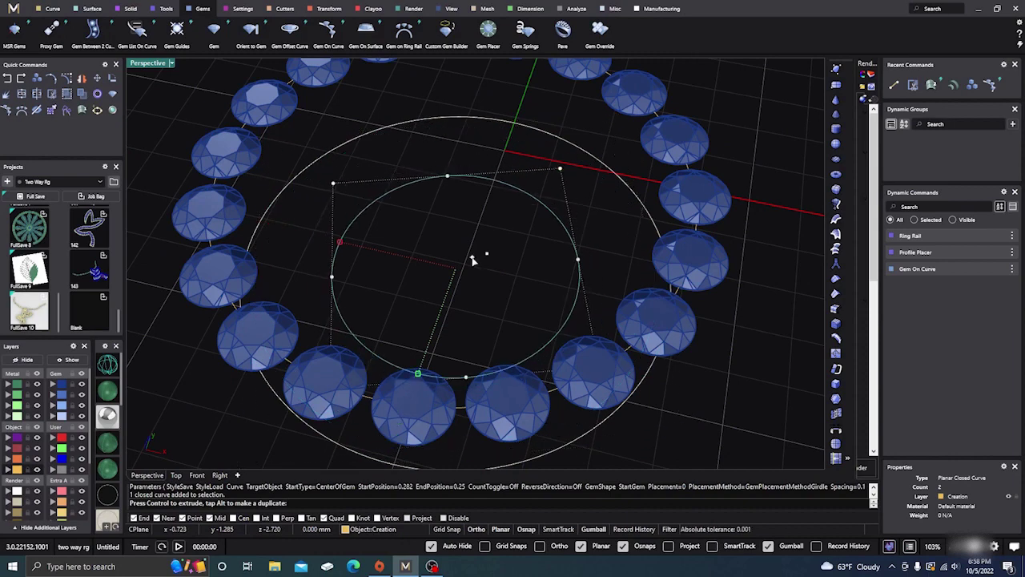
left_click_drag(472, 261, 472, 261, "shift")
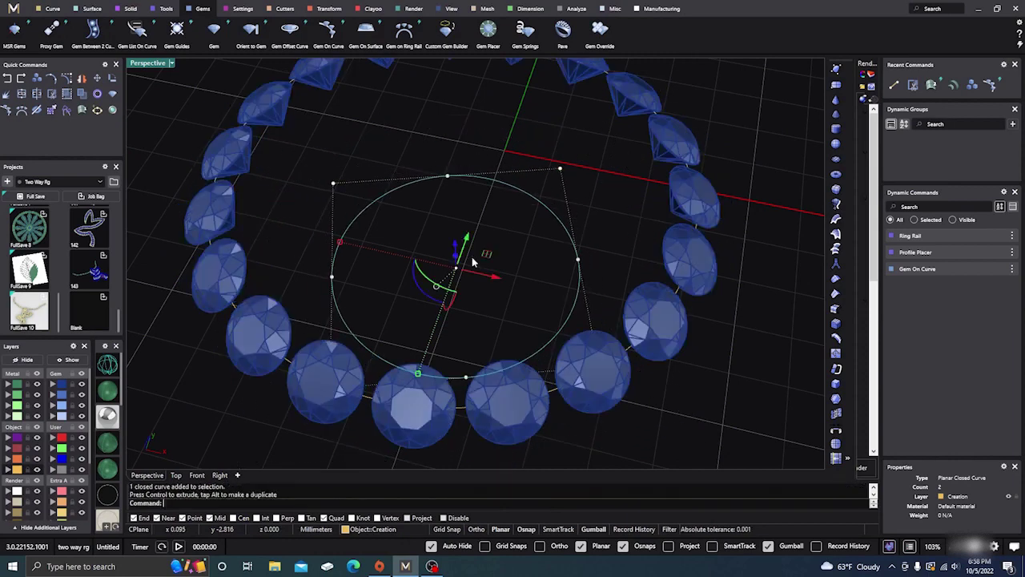
- Enlarge the lower target circle beyond the gem ring, and shrink it well inside the ring to compare the gem tilt
right_click_drag(513, 316, 549, 281)
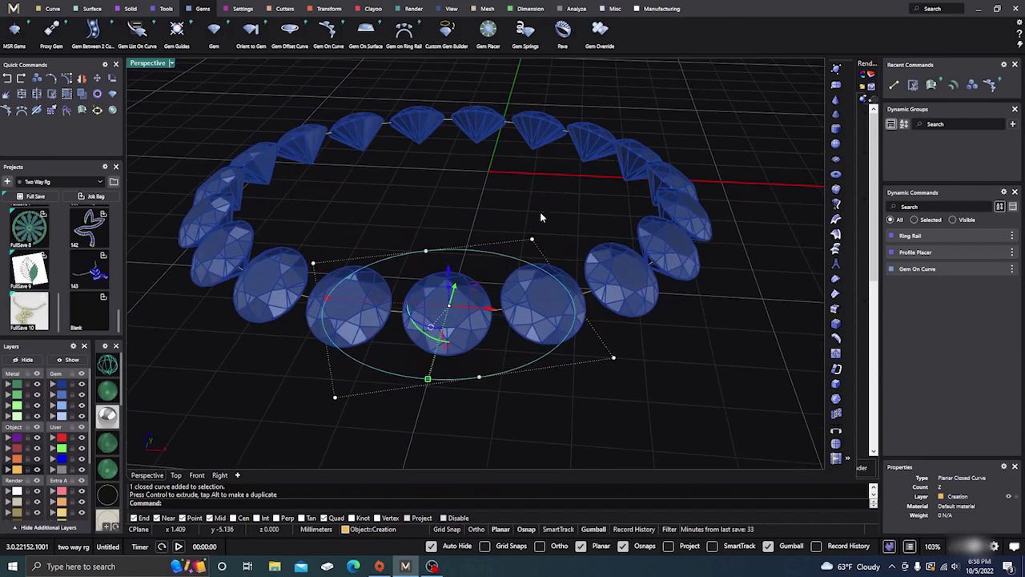
right_click_drag(541, 215, 510, 248)
left_click_drag(497, 266, 546, 249)
mouse_move(546, 250)
right_mouse_down()
mouse_move(540, 262)
mouse_move(553, 211)
mouse_move(532, 253)
right_mouse_up()
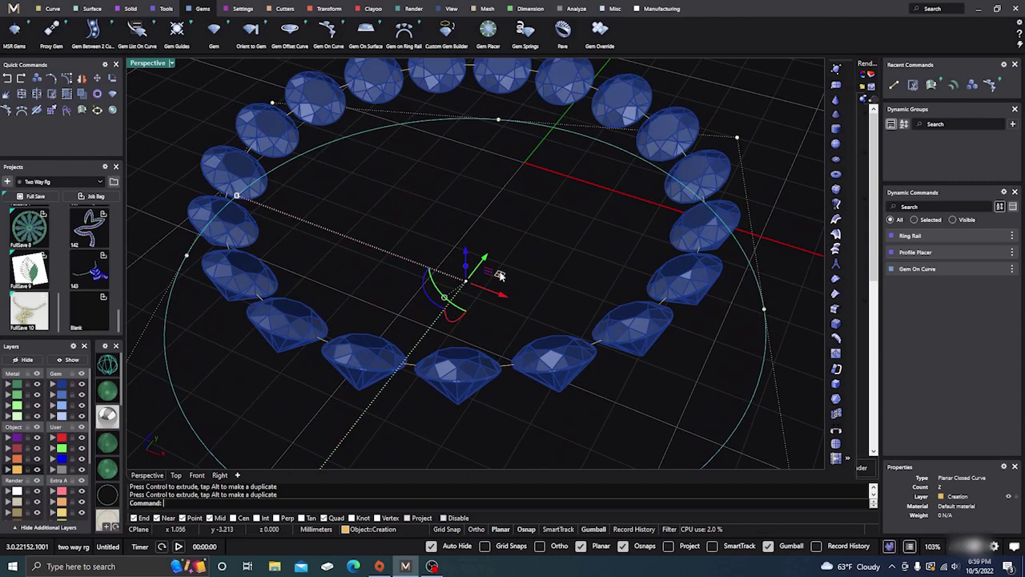
left_click_drag(500, 272, 474, 279, "shift")
- Pull the lower circle's control point nearest the origin away from its centre to shape the curve into a pointed teardrop
left_click_drag(463, 210, 514, 174)
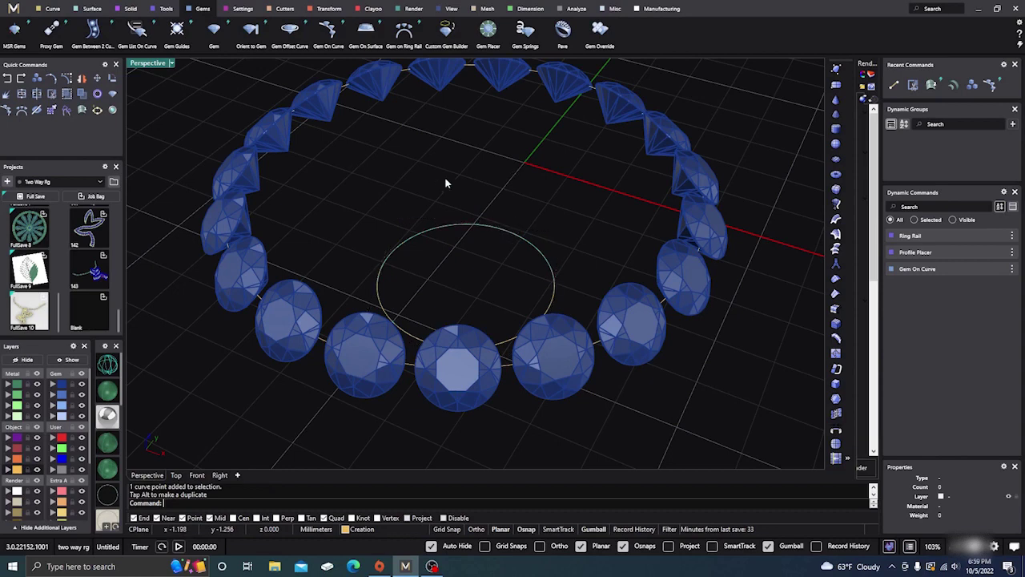
left_click(483, 225)
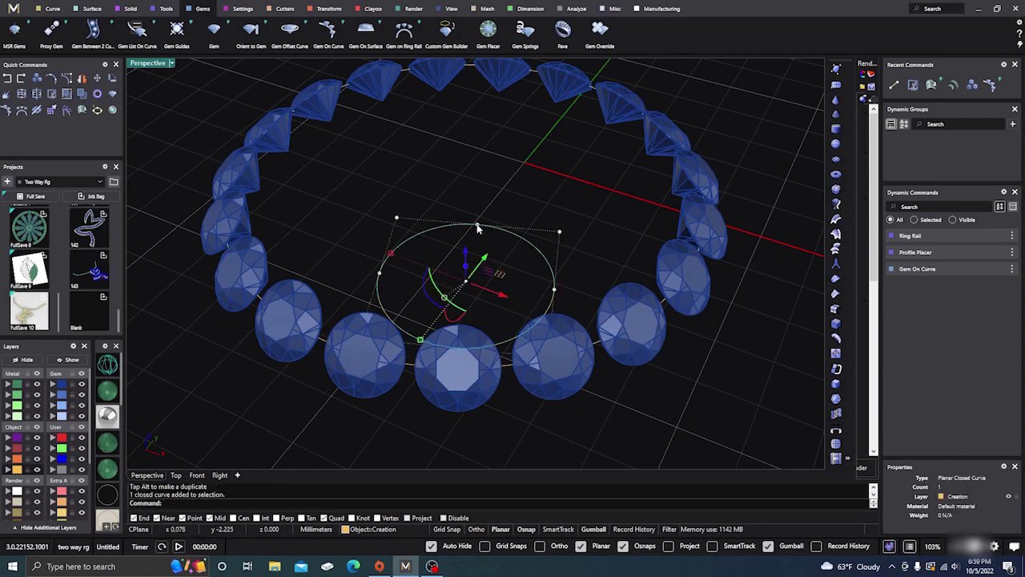
left_click(476, 225)
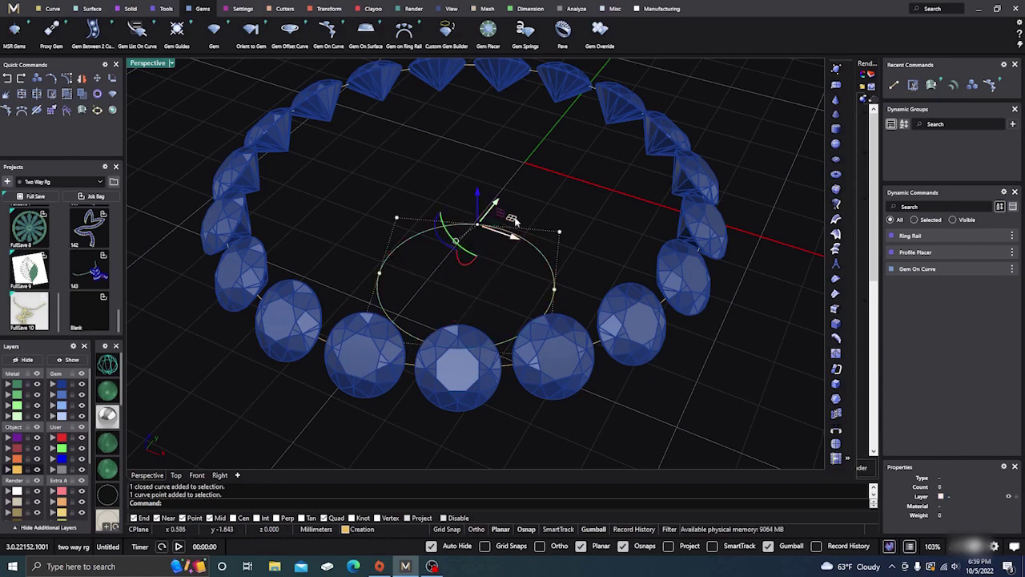
left_click_drag(513, 223, 509, 183)
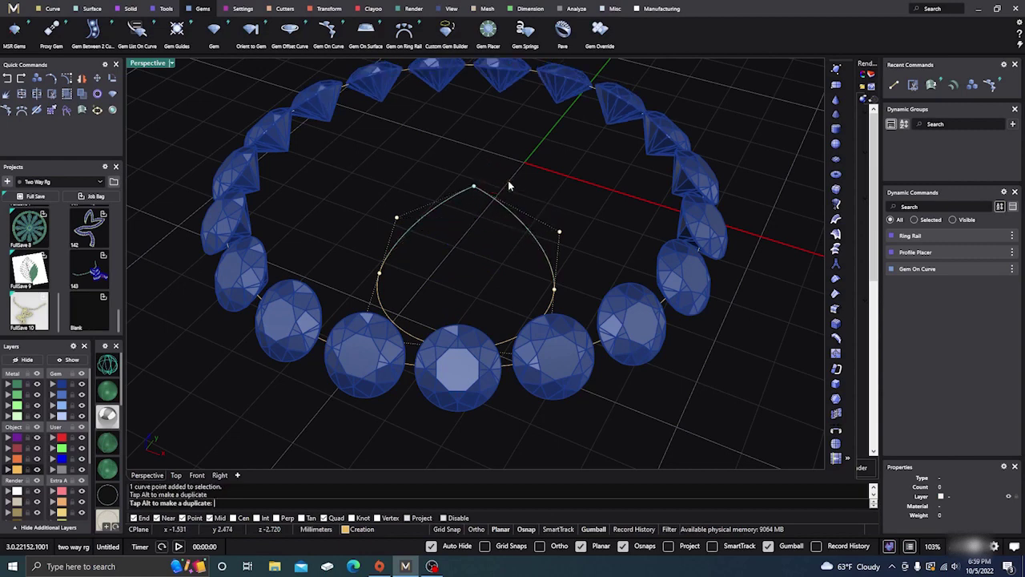
scroll(466, 261, "down", 6)
scroll(491, 226, "up", 6)
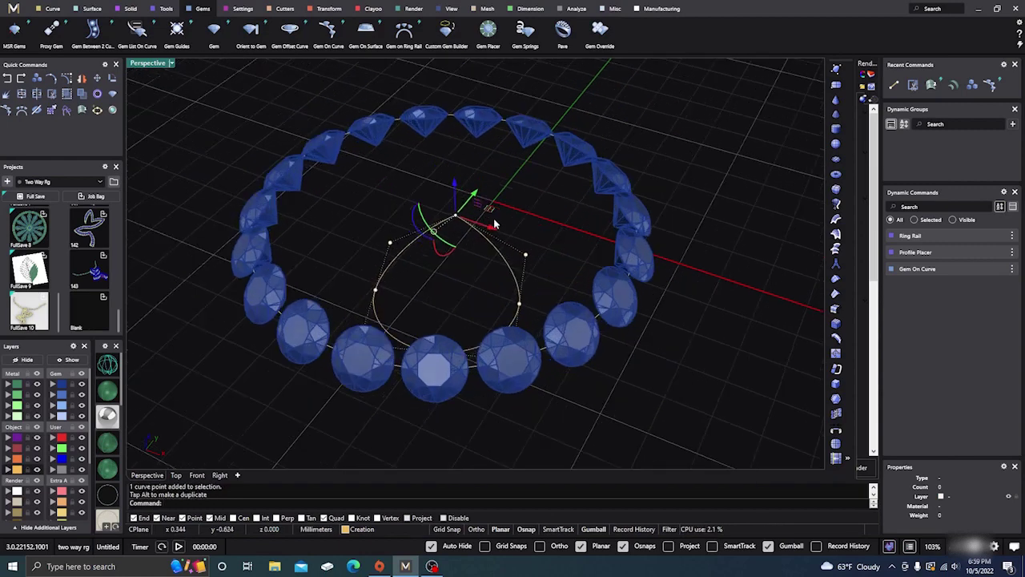
left_click_drag(483, 209, 501, 155)
right_click_drag(558, 215, 515, 276)
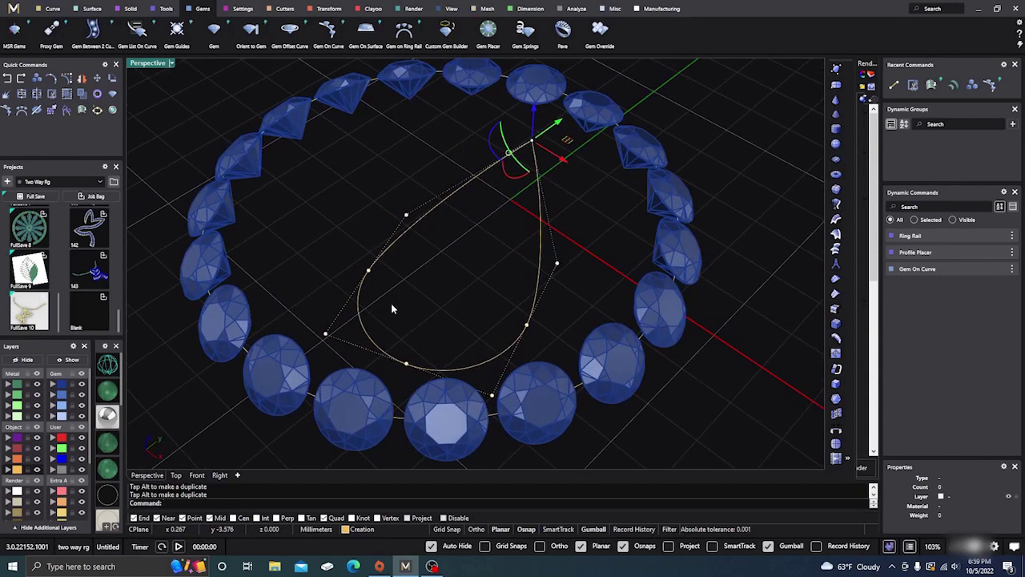
- Pull a side control point of the teardrop target curve outward to the gem ring as a second corner, and clear the selection
left_click(368, 271)
left_click_drag(403, 277, 312, 253)
right_click_drag(429, 273, 470, 304)
scroll(470, 307, "down", 5)
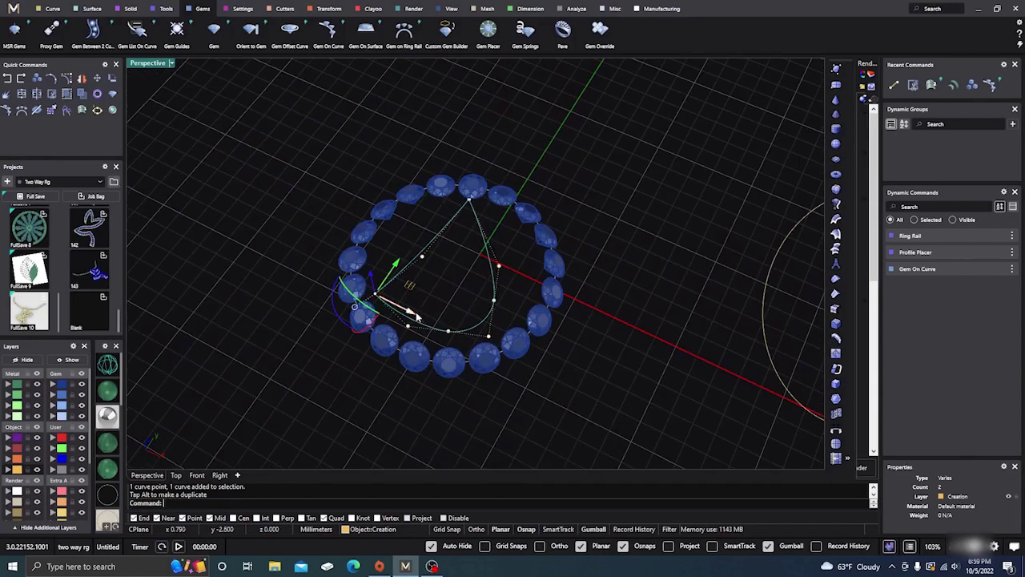
scroll(417, 314, "down", 6)
key("Escape")
key("Escape")
- Copy the separate circle near the X axis's end straight down by about 1.5 mm in the Front view, and delete the stray extra copy
right_click_drag(371, 372, 513, 385)
scroll(615, 319, "up", 2)
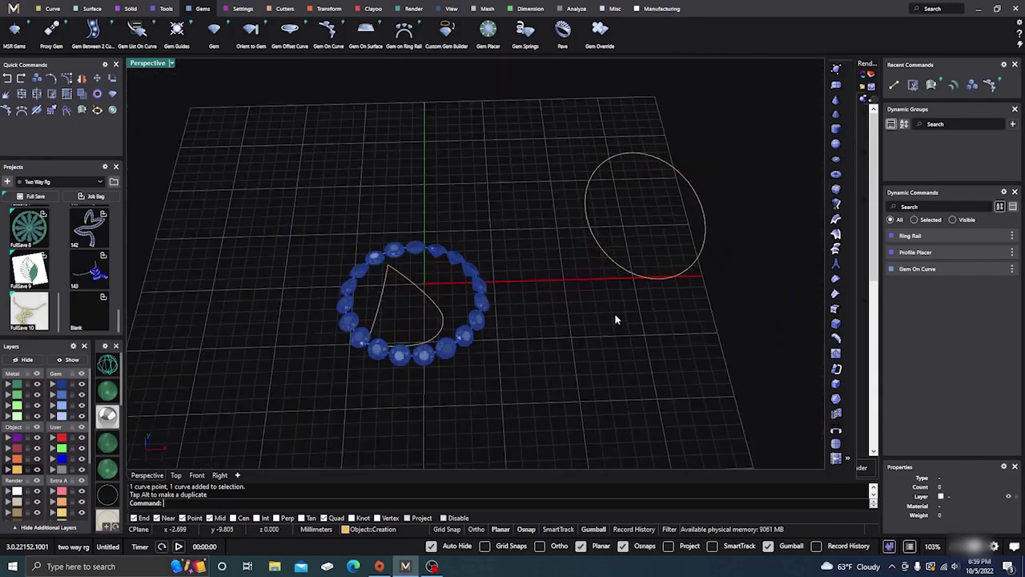
scroll(655, 285, "up", 3)
left_click(669, 265)
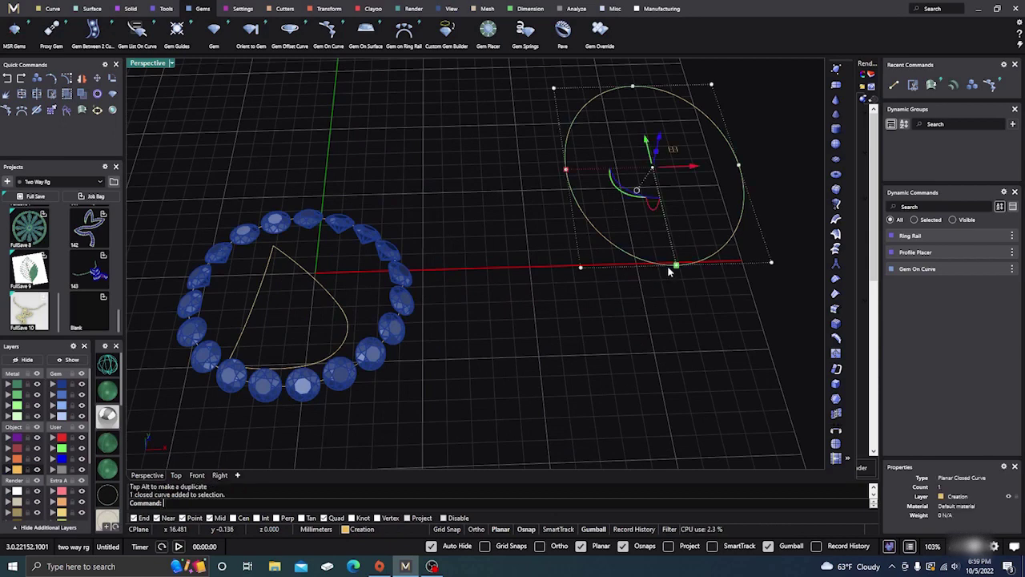
scroll(482, 352, "down", 4)
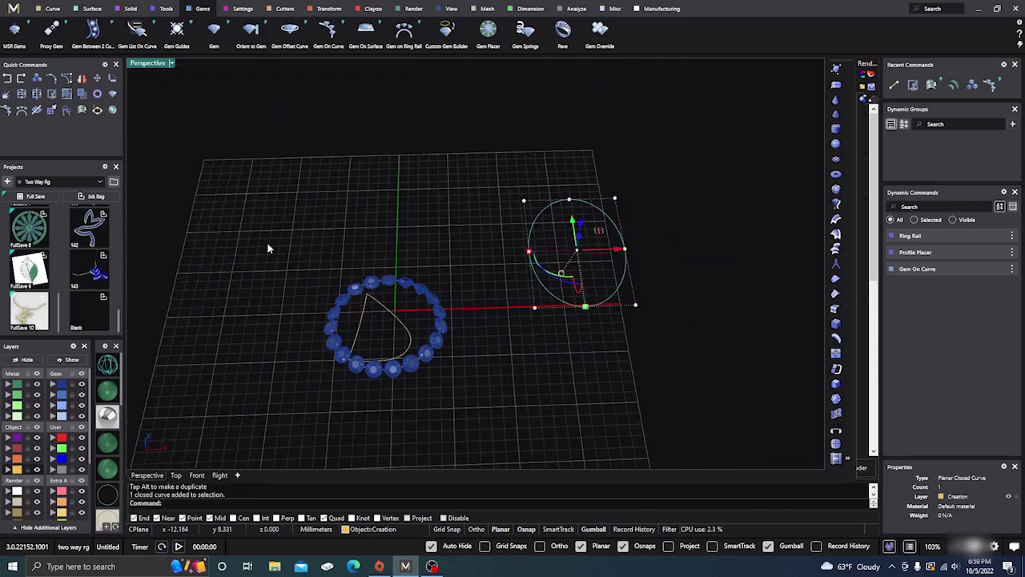
left_click(37, 78)
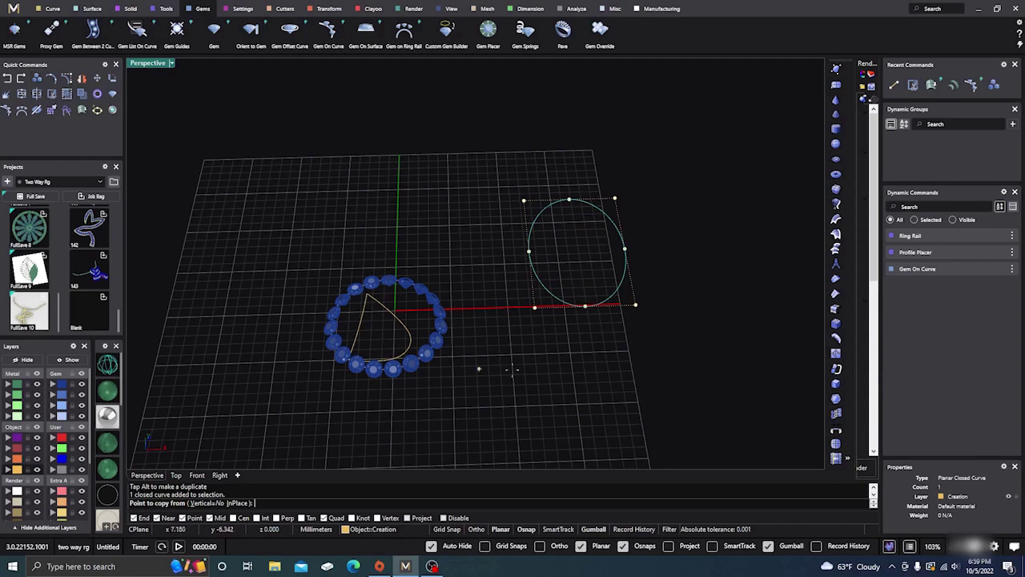
left_click(586, 305)
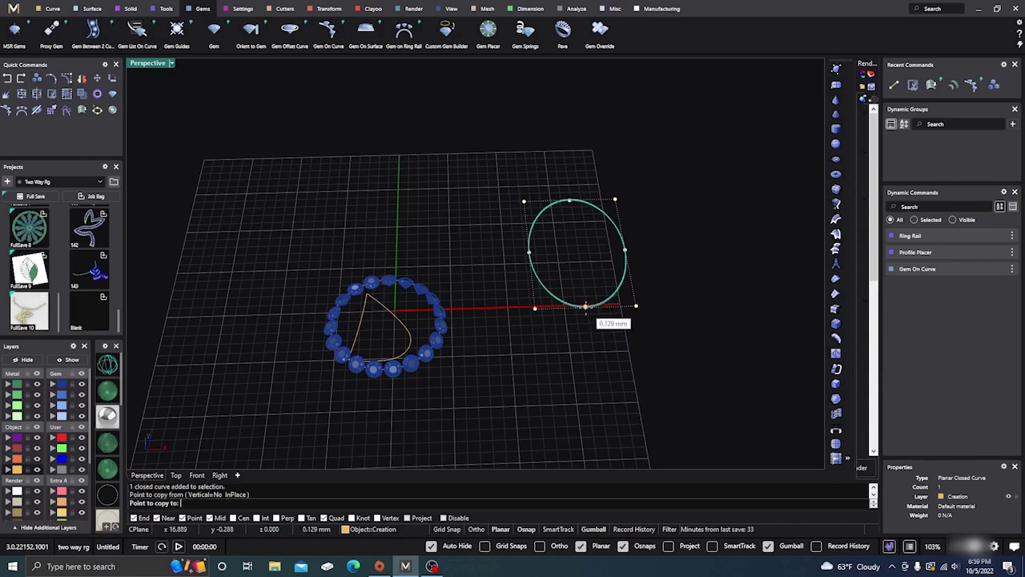
left_click(197, 475)
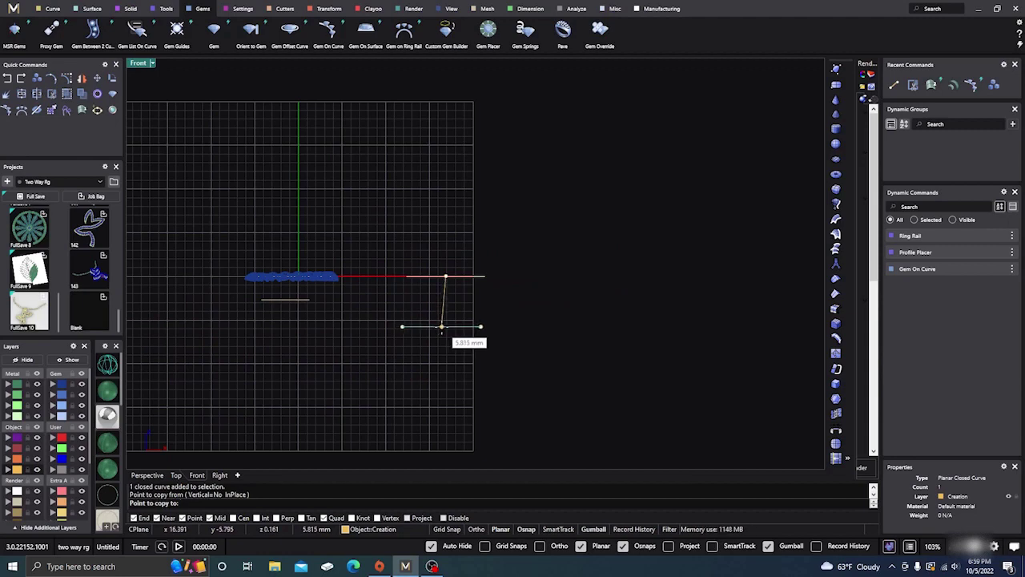
scroll(445, 294, "up", 4)
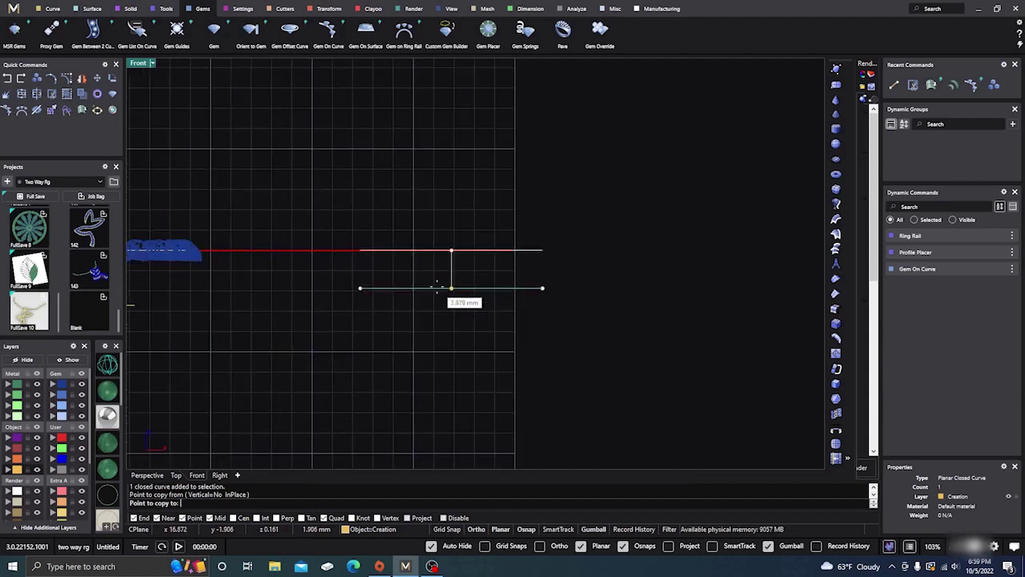
left_click(441, 286)
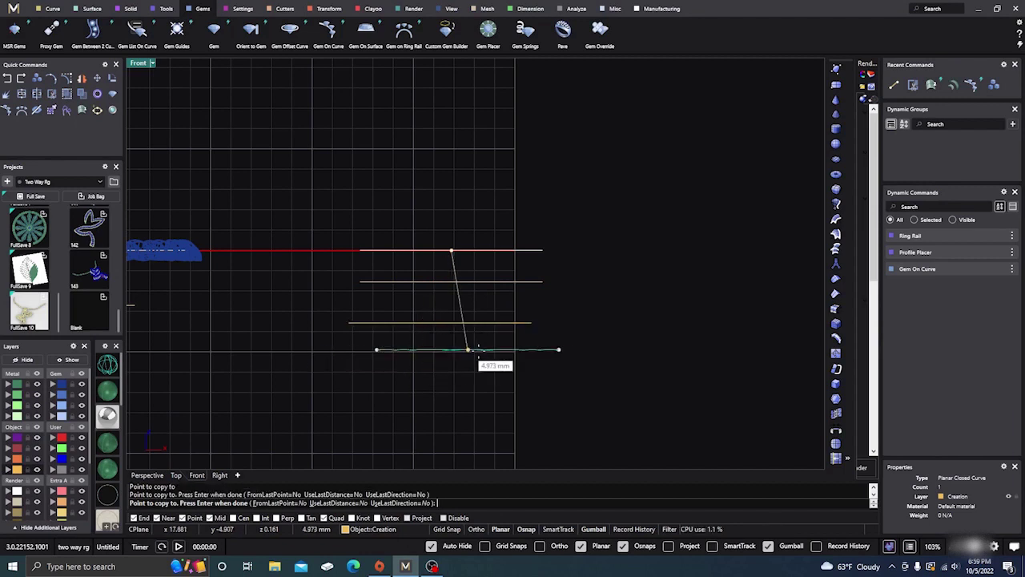
key("Return")
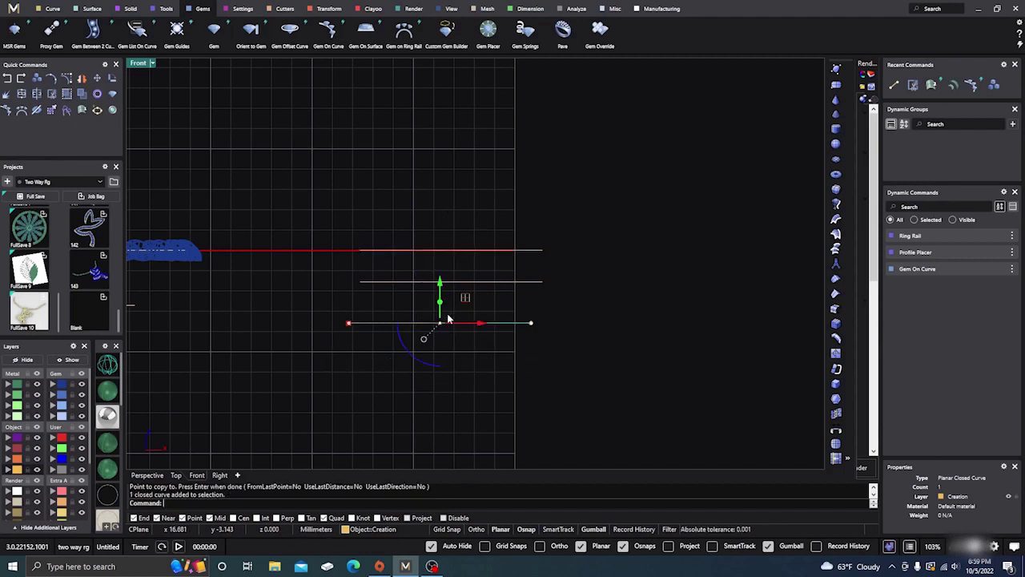
key("Delete")
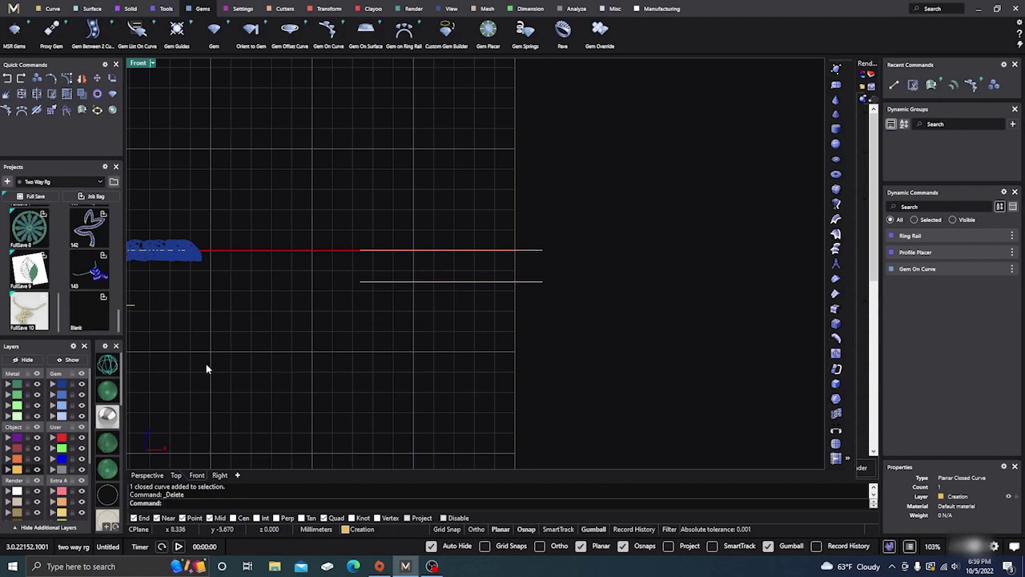
- Set round gems with Gem On Curve along the separate upper circle, extending the end position to about 0.98 to nearly close the ring
left_click(147, 475)
right_click_drag(530, 280, 558, 249)
scroll(558, 245, "up", 9)
left_click(576, 223)
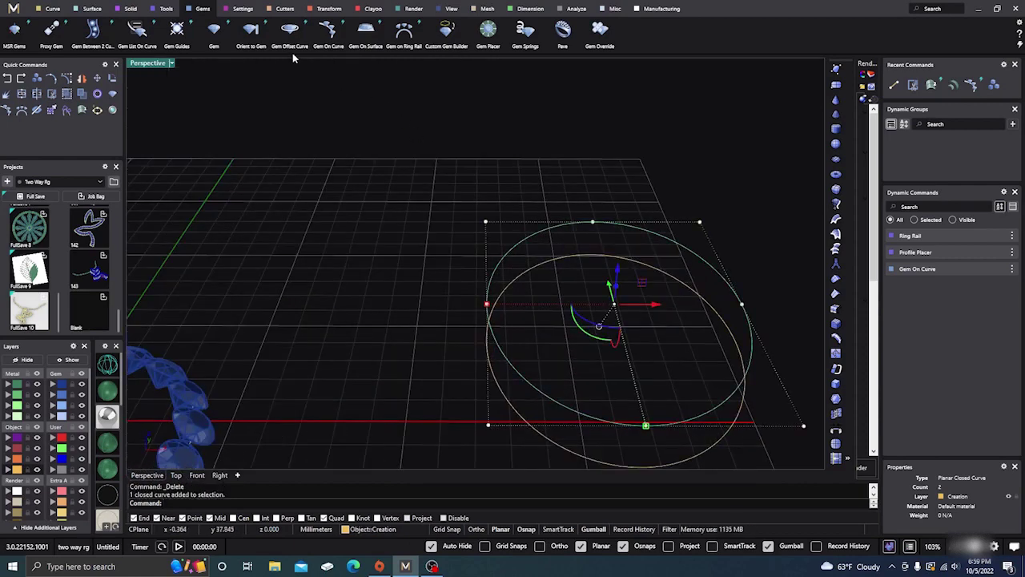
left_click(329, 32)
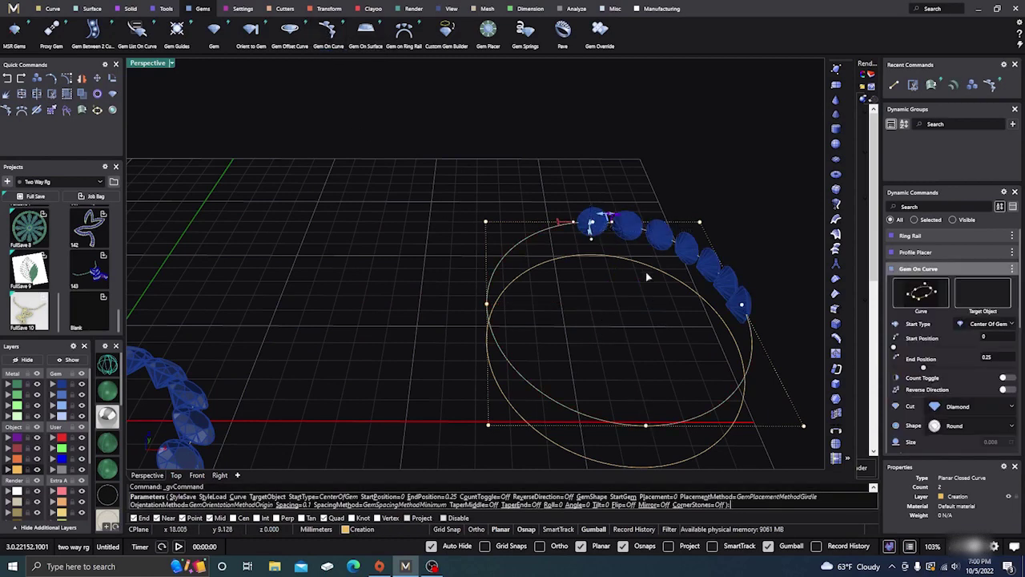
left_click_drag(743, 309, 582, 225)
scroll(403, 238, "down", 3)
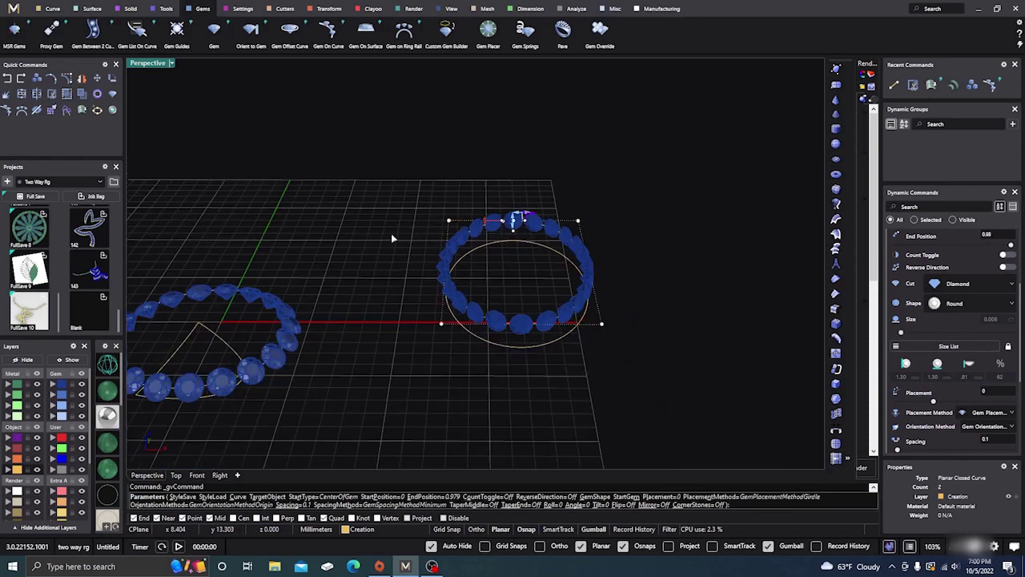
- Assign the copied lower circle as the new gem row's target object and finish the gem placement
left_click(267, 497)
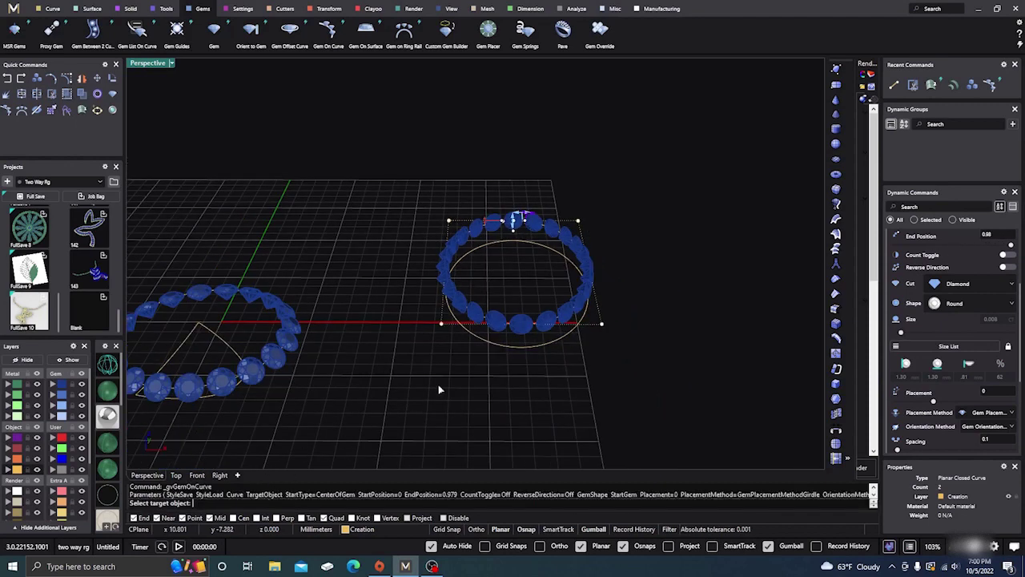
left_click(534, 351)
right_click_drag(533, 350, 484, 391)
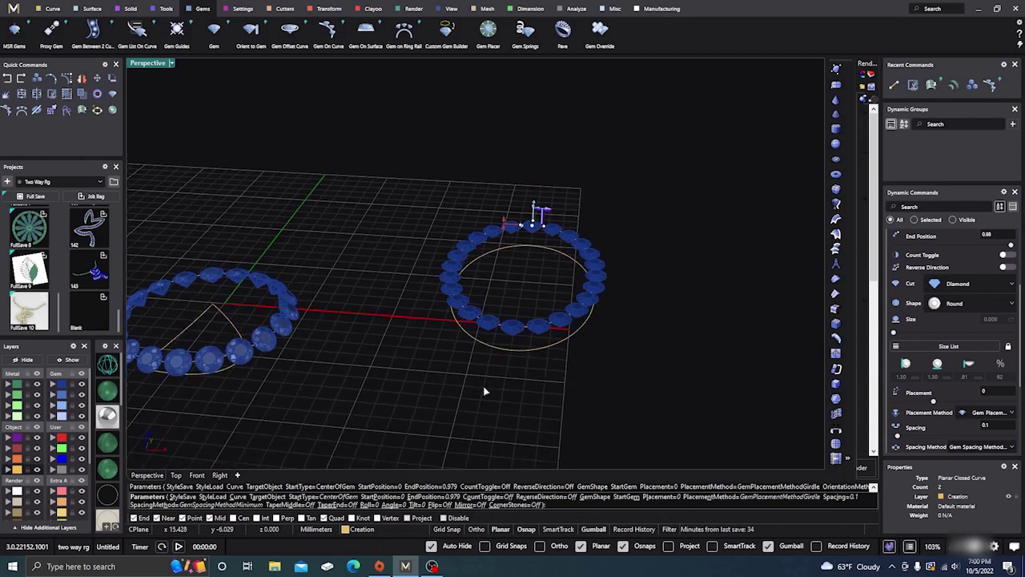
right_click(525, 351)
- Scale the new gem ring's lower target circle down evenly, well inside the ring, to tilt the gems
left_click(525, 351)
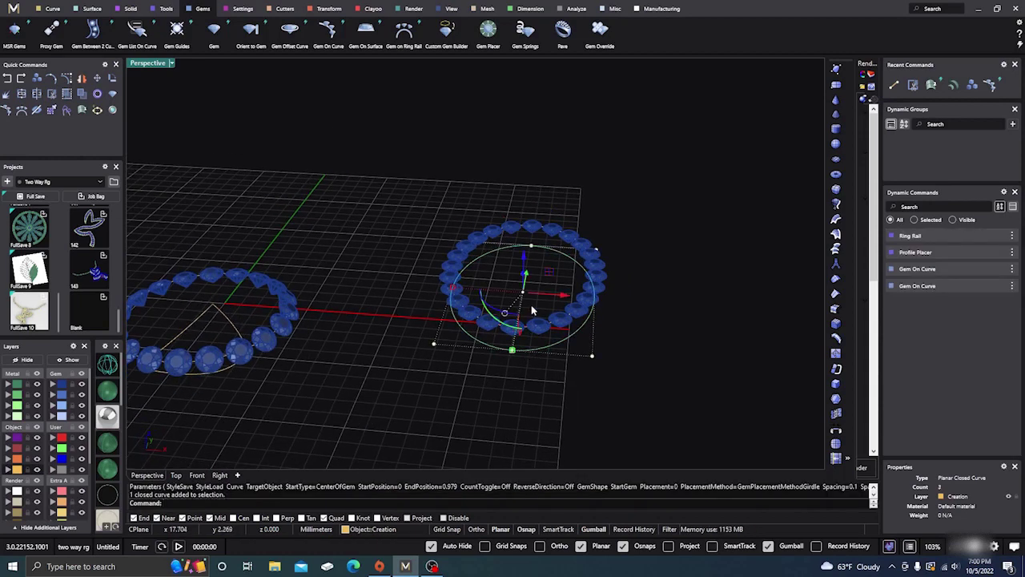
right_click_drag(529, 359, 554, 397)
scroll(553, 248, "up", 4)
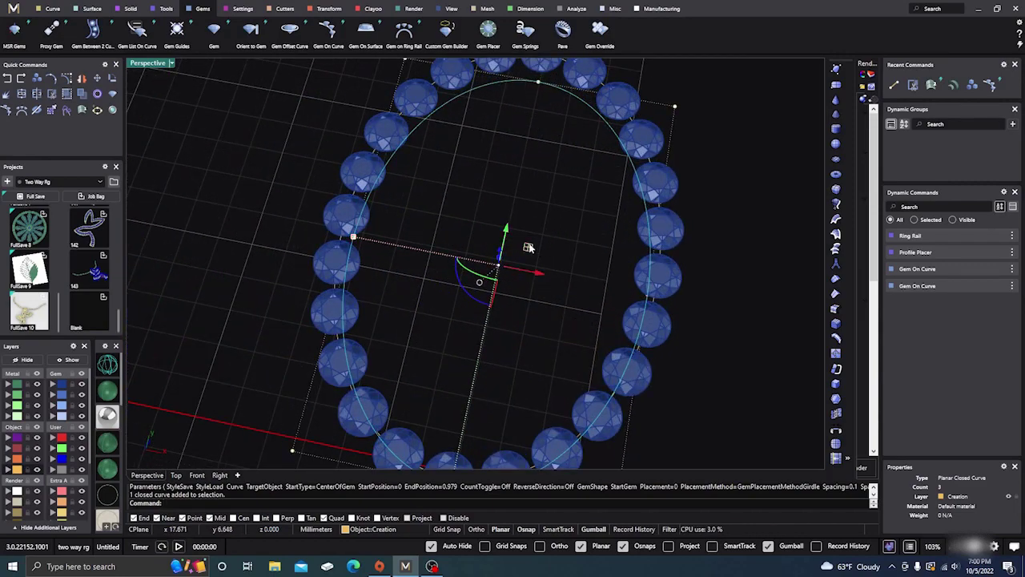
left_click_drag(528, 249, 518, 258)
right_click_drag(544, 327, 543, 273)
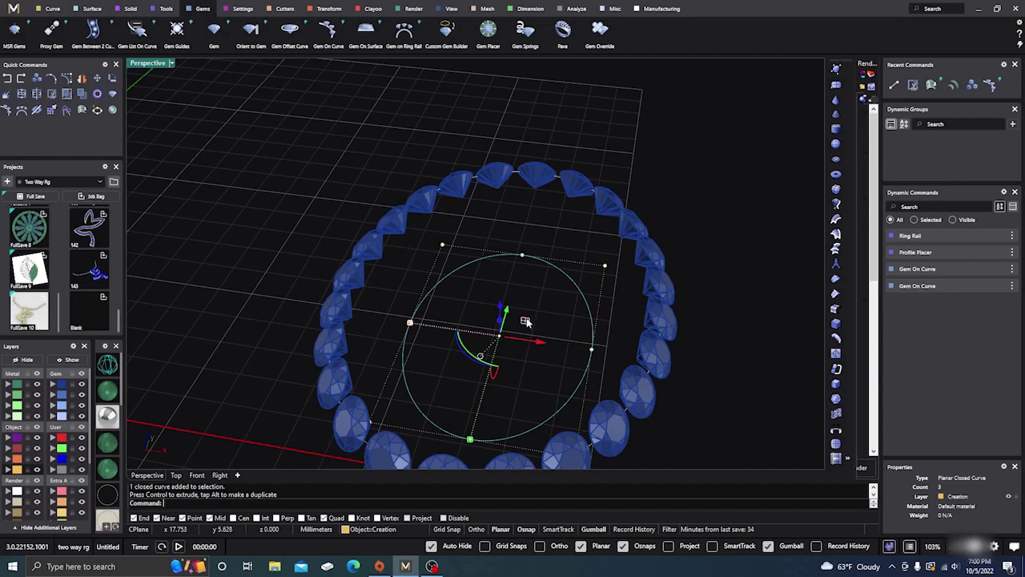
- Scale the lower target circle back up until it lies just inside the gem ring, reducing the gem tilt
scroll(543, 347, "up", 3)
scroll(527, 293, "up", 3)
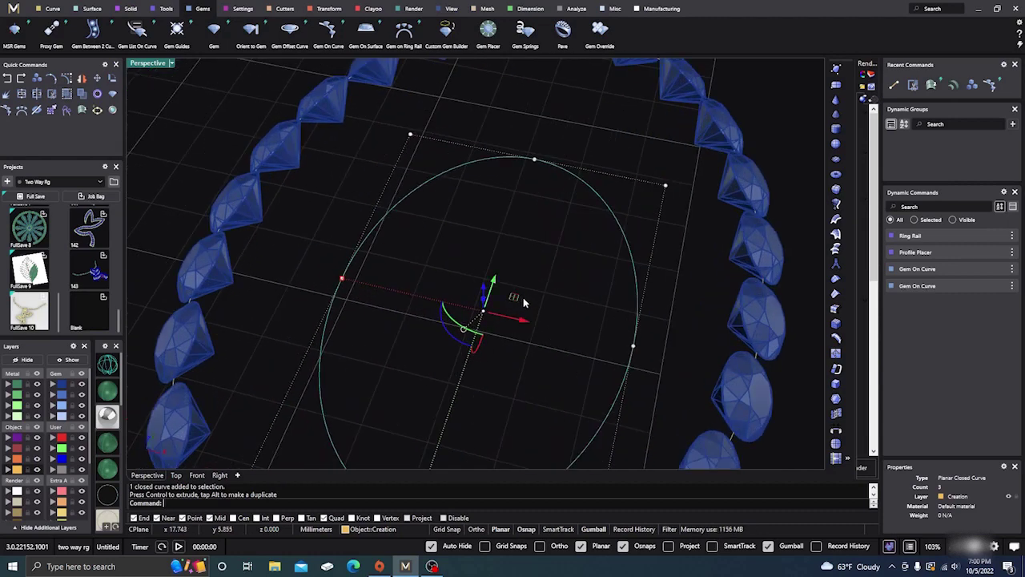
mouse_move(515, 298)
left_mouse_down()
mouse_move(525, 291)
mouse_move(506, 305)
mouse_move(526, 293)
left_mouse_up()
key("alt")
scroll(518, 290, "down", 4)
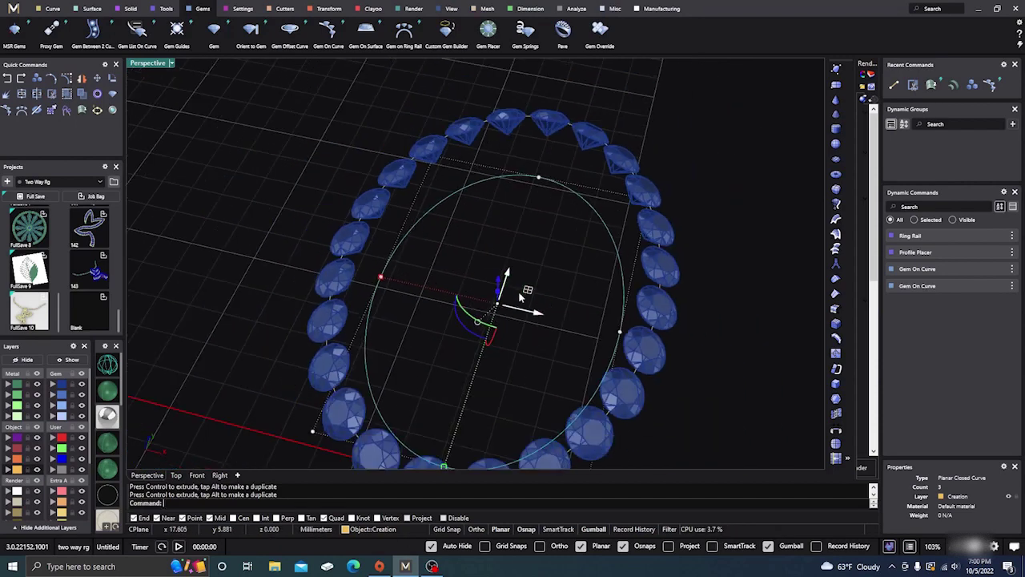
right_click_drag(518, 290, 535, 341)
scroll(529, 315, "down", 5)
scroll(553, 326, "down", 4)
scroll(535, 337, "up", 12)
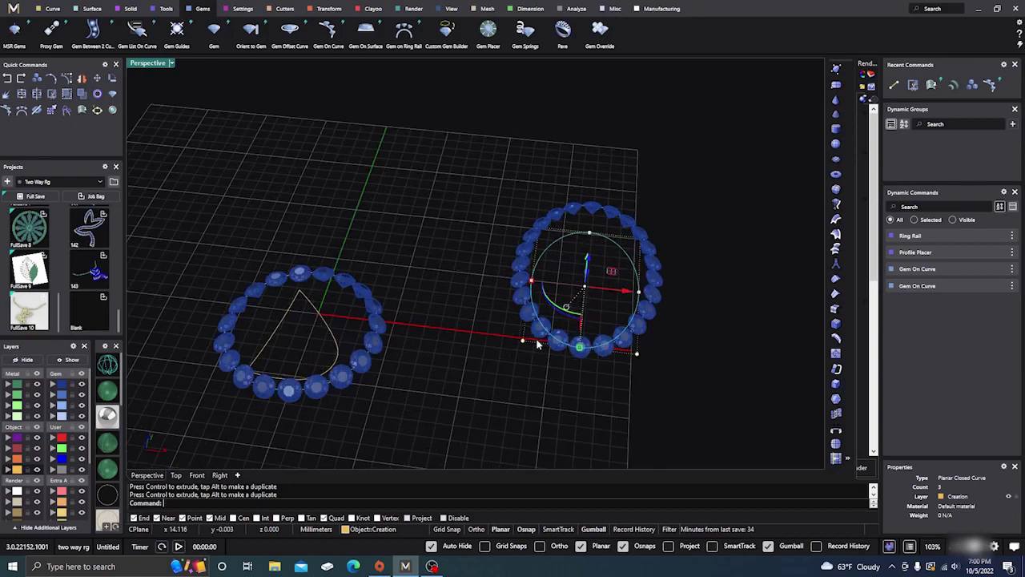
scroll(494, 343, "down", 3)
right_click_drag(508, 384, 446, 394)
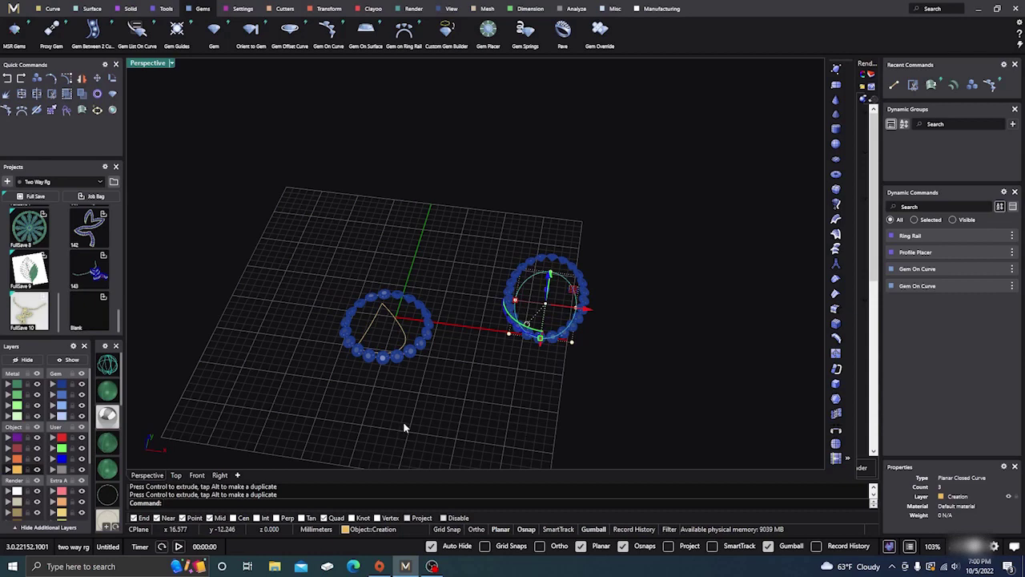
right_click_drag(526, 394, 529, 415)
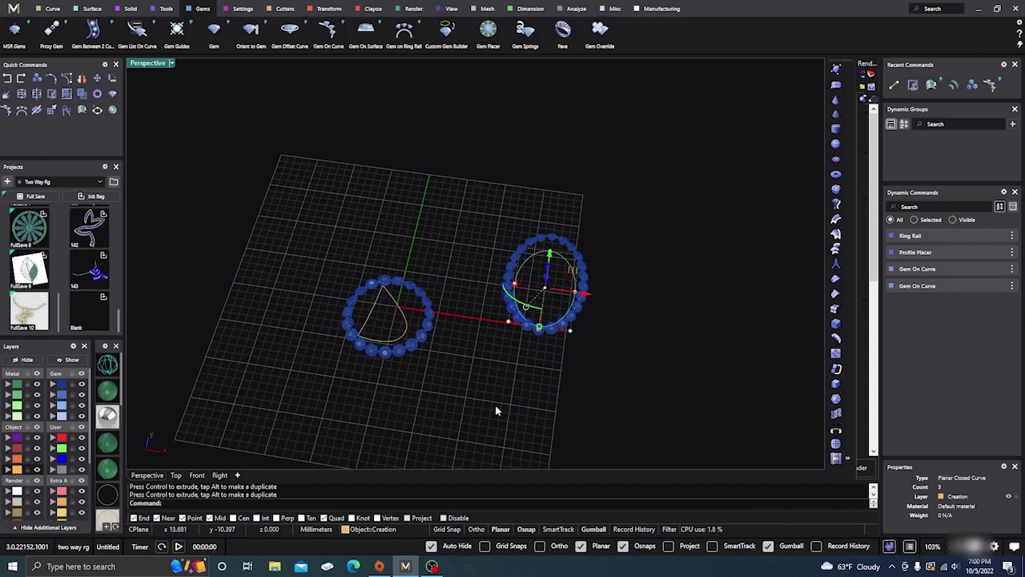